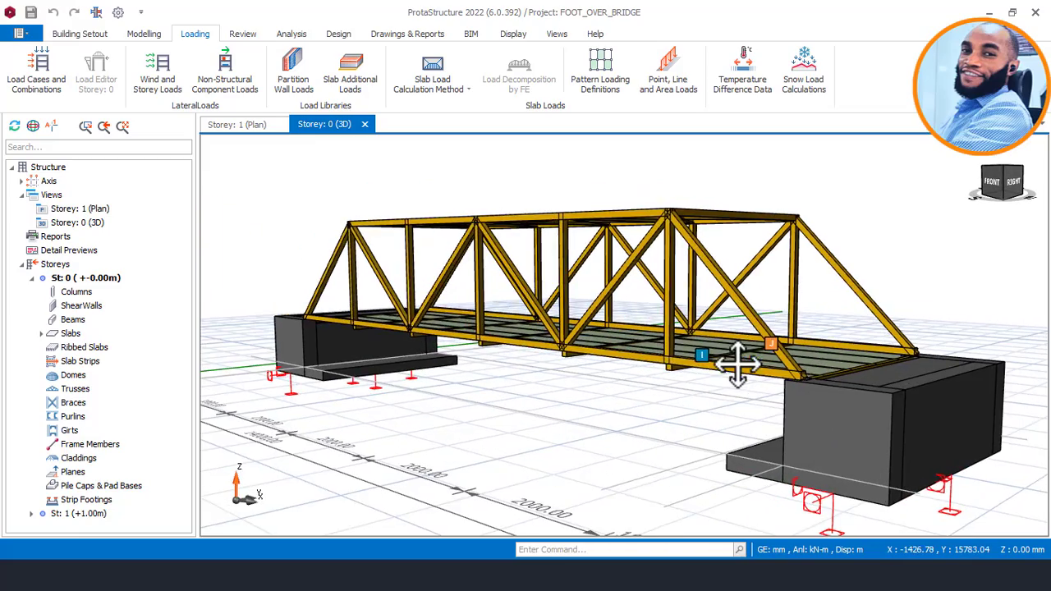
# Examine the footbridge's side trusses, deck and end abutments from several angles in the 3D model.
pyautogui.moveTo(667, 341); pyautogui.dragTo(619, 334, button='middle')
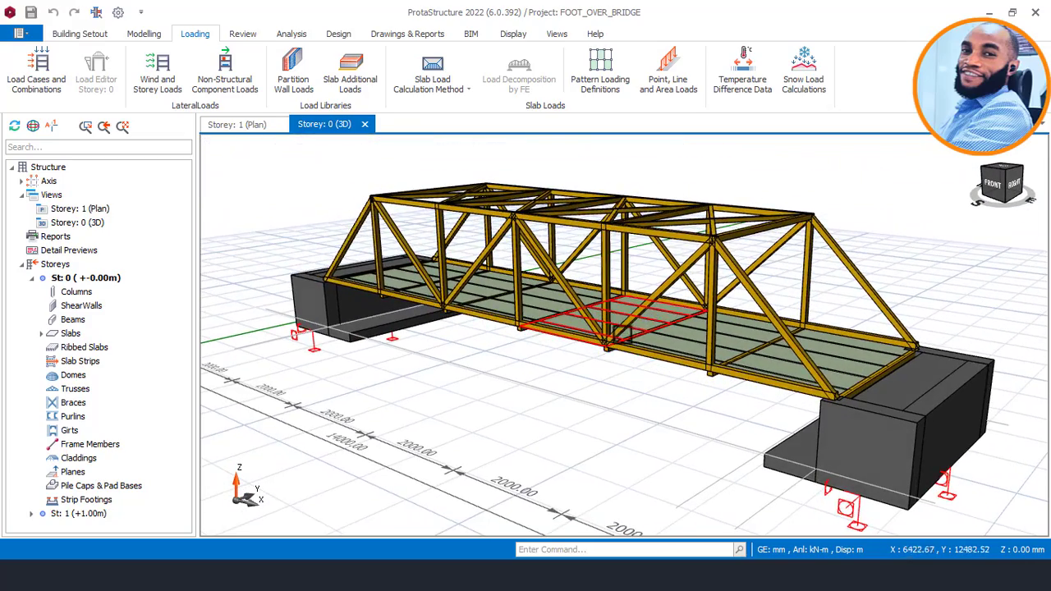
pyautogui.scroll(-1, 622, 332)
pyautogui.moveTo(728, 299); pyautogui.dragTo(741, 279, button='middle')
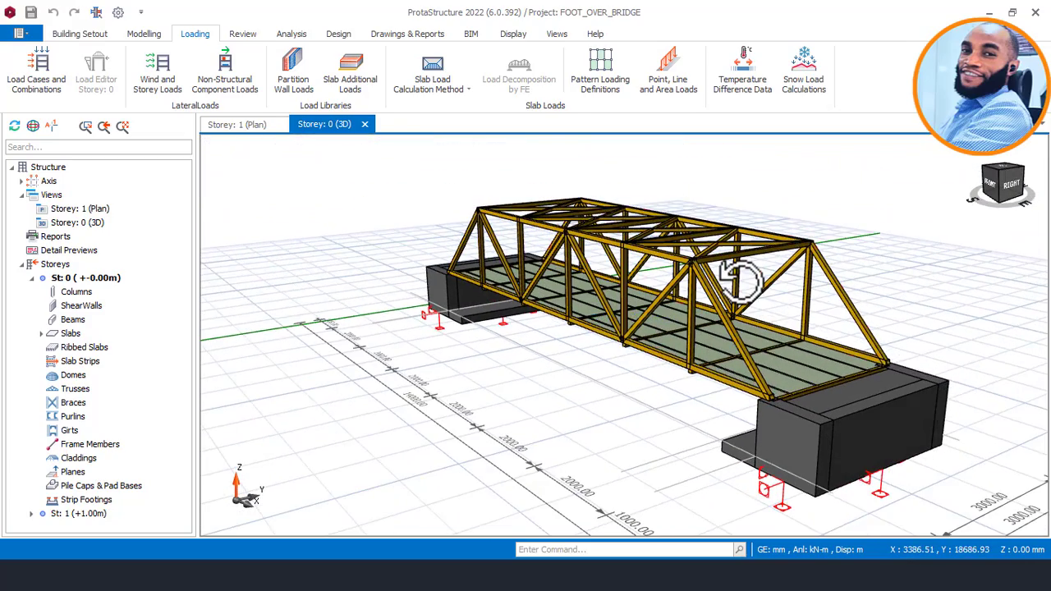
pyautogui.moveTo(728, 347); pyautogui.dragTo(627, 299, button='middle')
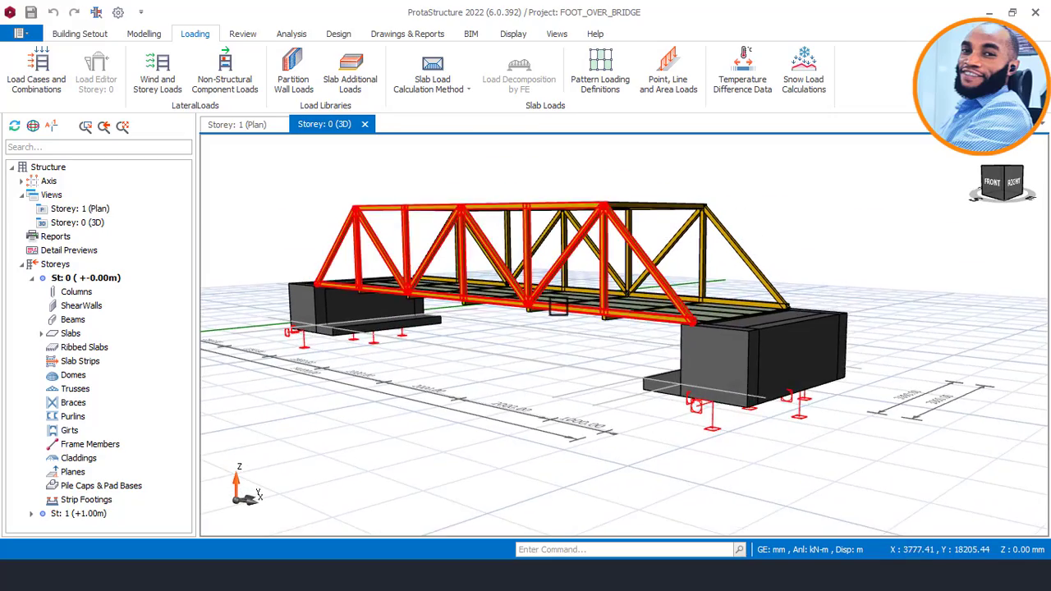
pyautogui.moveTo(589, 348); pyautogui.dragTo(609, 337, button='middle')
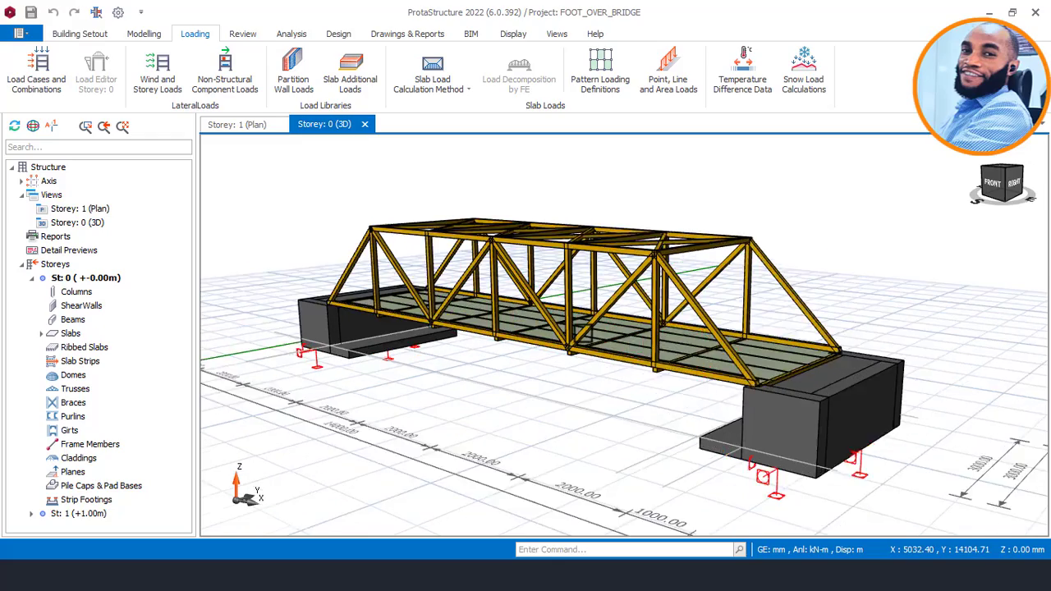
pyautogui.scroll(2, 613, 337)
pyautogui.moveTo(795, 338); pyautogui.dragTo(549, 328, button='middle')
pyautogui.scroll(3, 549, 328)
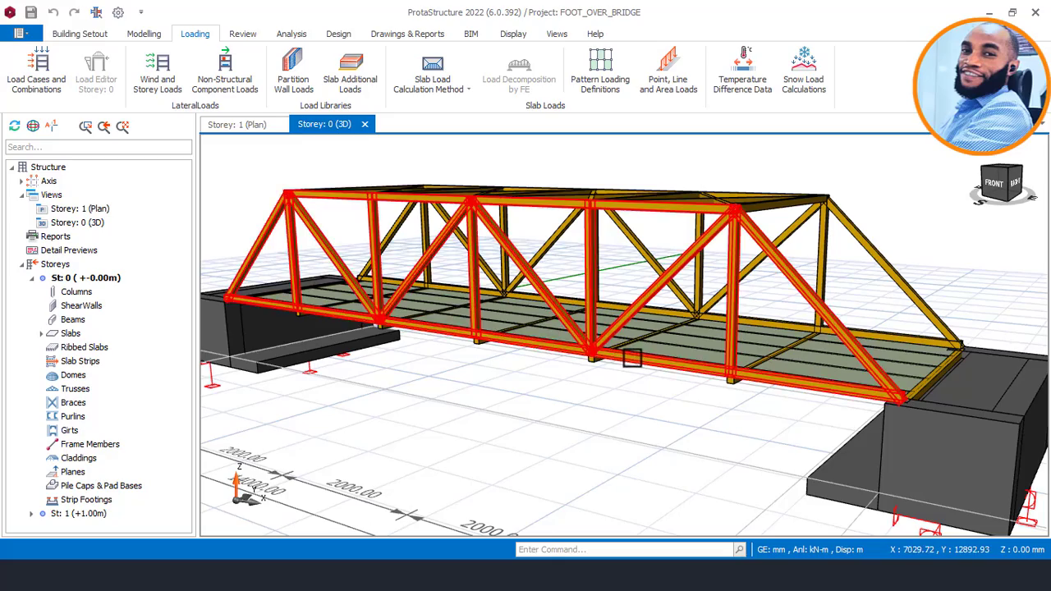
pyautogui.moveTo(632, 359)
pyautogui.mouseDown(button='middle')
pyautogui.moveTo(621, 347)
pyautogui.moveTo(630, 335)
pyautogui.moveTo(669, 359)
pyautogui.moveTo(726, 355)
pyautogui.moveTo(629, 359)
pyautogui.moveTo(663, 369)
pyautogui.moveTo(657, 383)
pyautogui.moveTo(669, 345)
pyautogui.moveTo(643, 322)
pyautogui.mouseUp(button='middle')
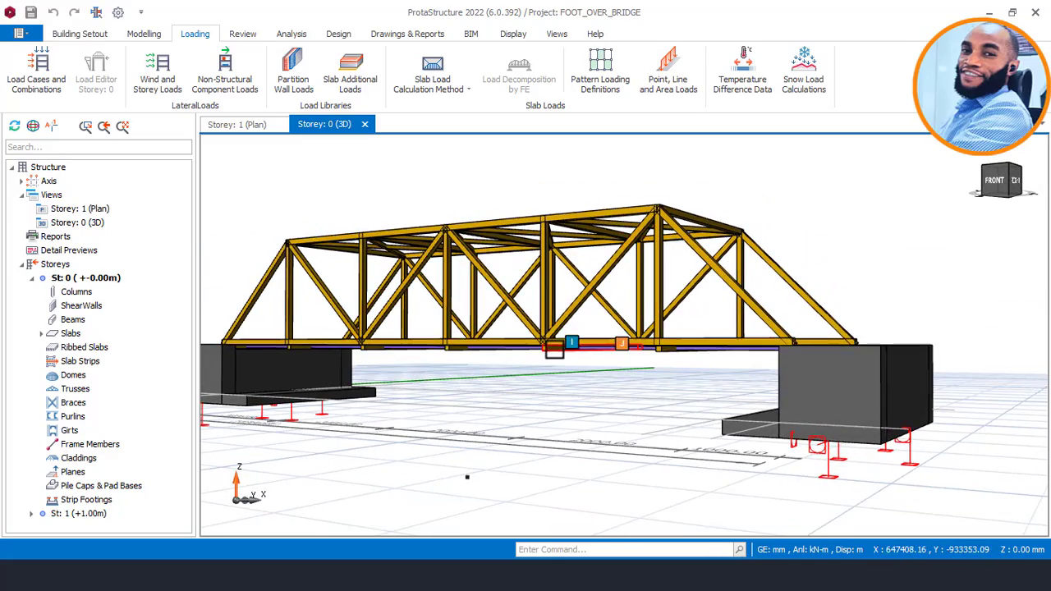
# Inspect the beams beneath the footbridge deck and the bracing between the trusses' top chords.
pyautogui.moveTo(568, 358)
pyautogui.mouseDown(button='middle')
pyautogui.moveTo(586, 352)
pyautogui.moveTo(571, 349)
pyautogui.mouseUp(button='middle')
pyautogui.moveTo(521, 325); pyautogui.dragTo(551, 352, button='middle')
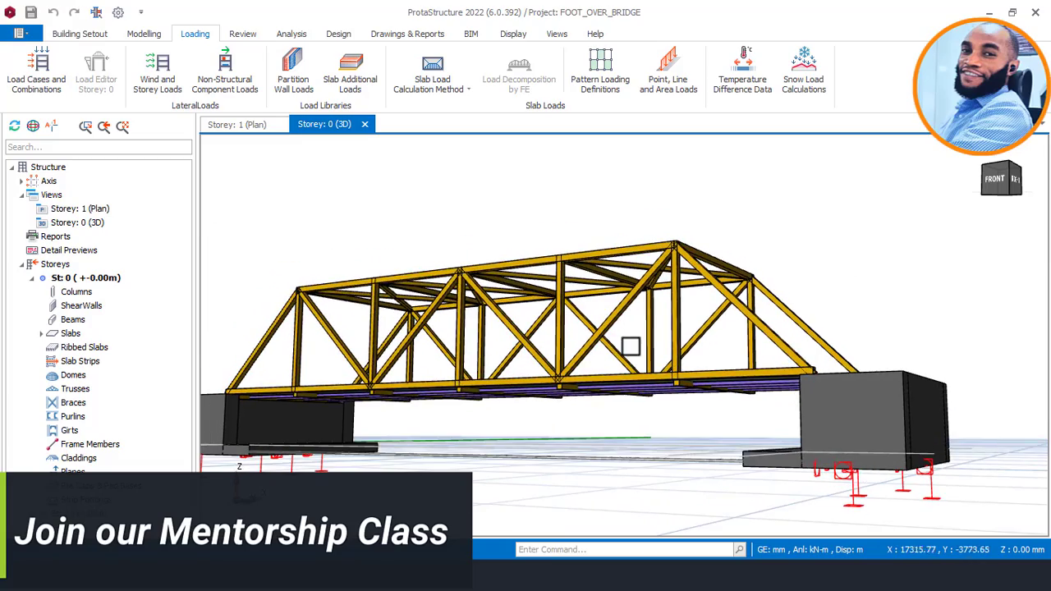
pyautogui.moveTo(629, 352)
pyautogui.mouseDown(button='middle')
pyautogui.moveTo(587, 333)
pyautogui.moveTo(570, 364)
pyautogui.moveTo(588, 404)
pyautogui.mouseUp(button='middle')
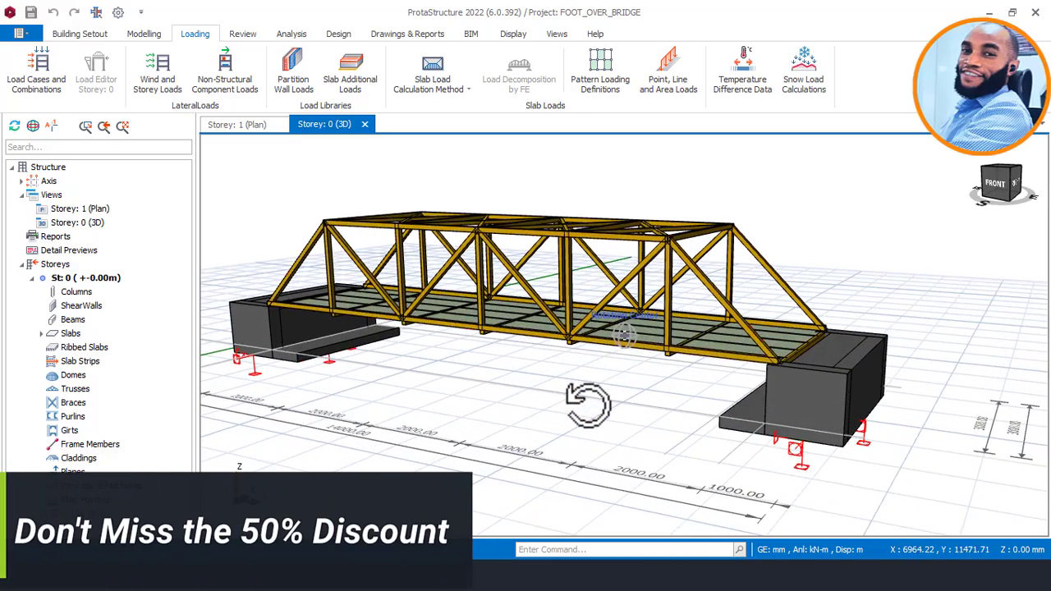
pyautogui.moveTo(621, 268); pyautogui.dragTo(617, 328, button='middle')
pyautogui.keyDown('shift'); pyautogui.moveTo(617, 289); pyautogui.dragTo(617, 315, button='middle'); pyautogui.keyUp('shift')
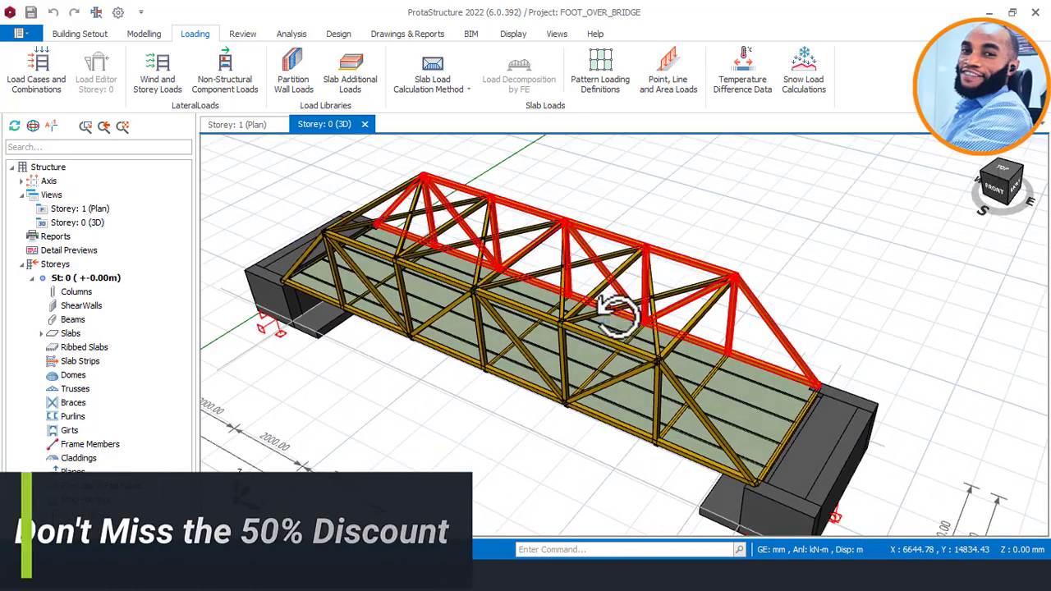
pyautogui.keyDown('shift'); pyautogui.moveTo(690, 321); pyautogui.dragTo(657, 286, button='middle'); pyautogui.keyUp('shift')
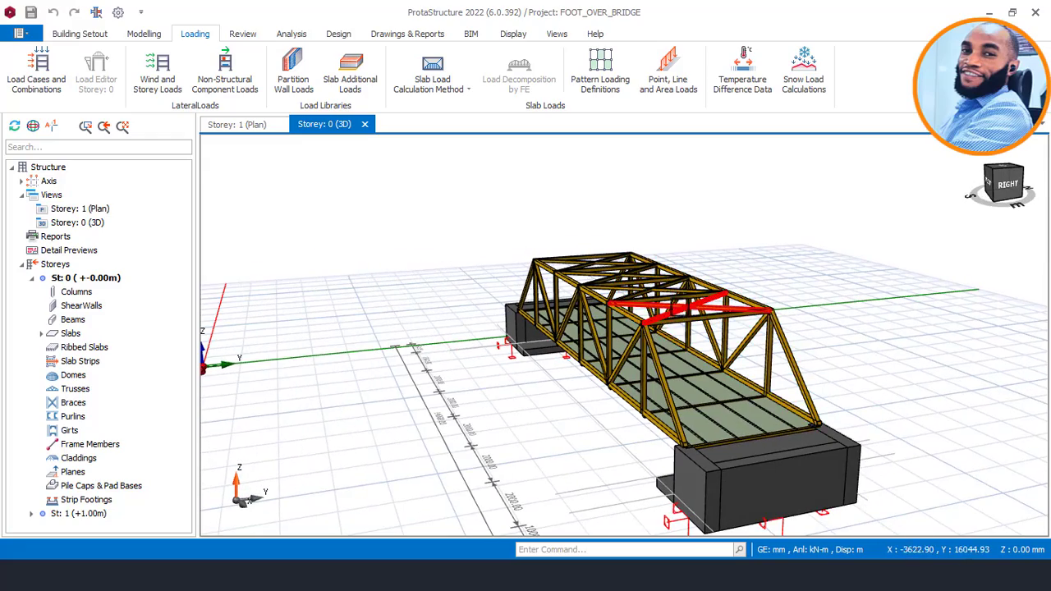
pyautogui.moveTo(709, 324); pyautogui.dragTo(676, 275, button='middle')
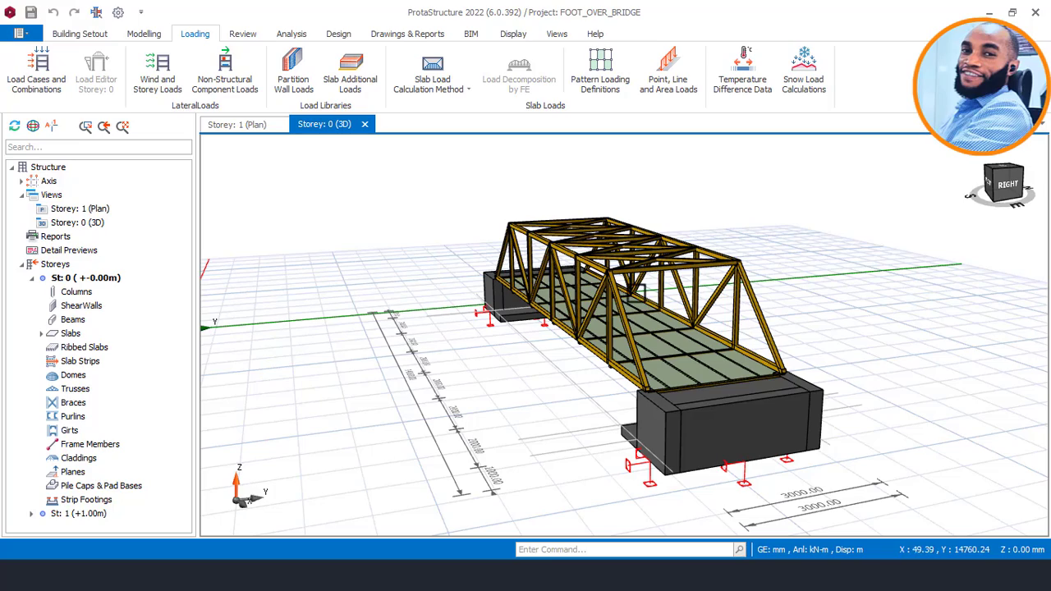
pyautogui.keyDown('shift'); pyautogui.moveTo(624, 296); pyautogui.dragTo(643, 296, button='middle'); pyautogui.keyUp('shift')
pyautogui.moveTo(588, 368); pyautogui.dragTo(614, 364, button='middle')
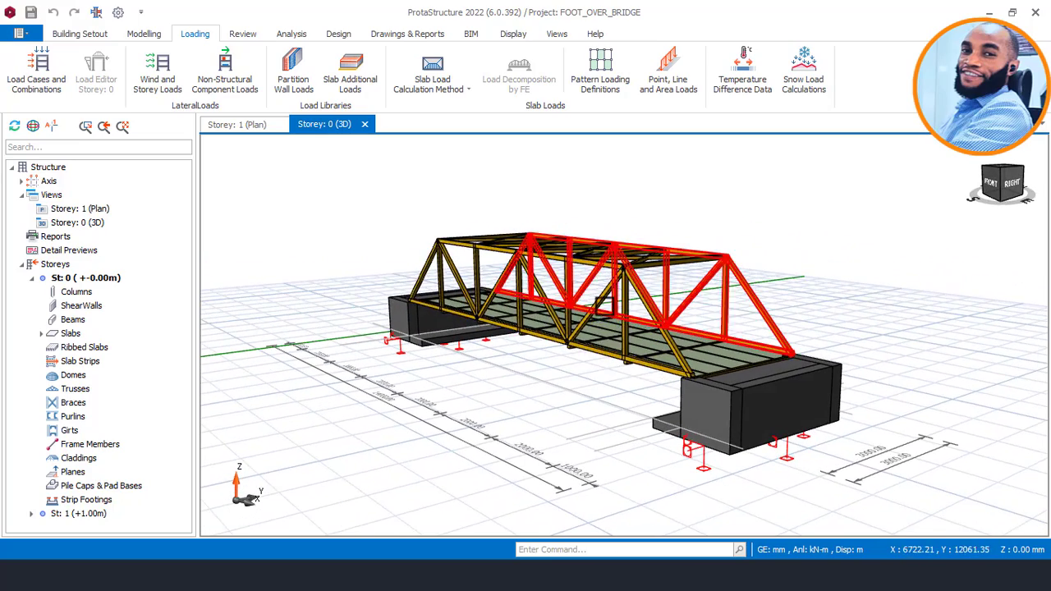
pyautogui.scroll(2, 615, 236)
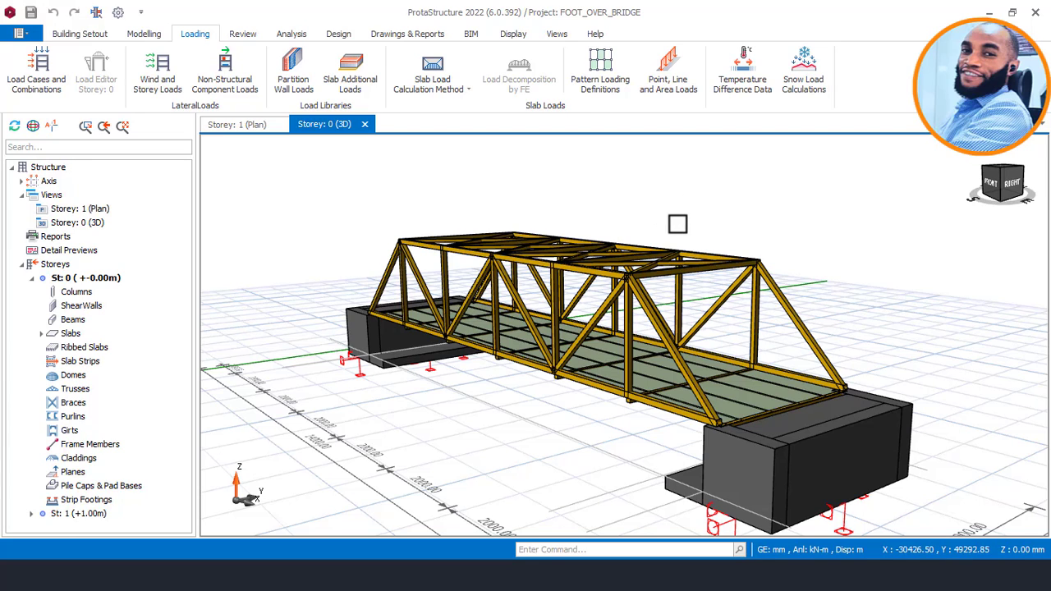
pyautogui.moveTo(677, 223); pyautogui.dragTo(664, 182, button='middle')
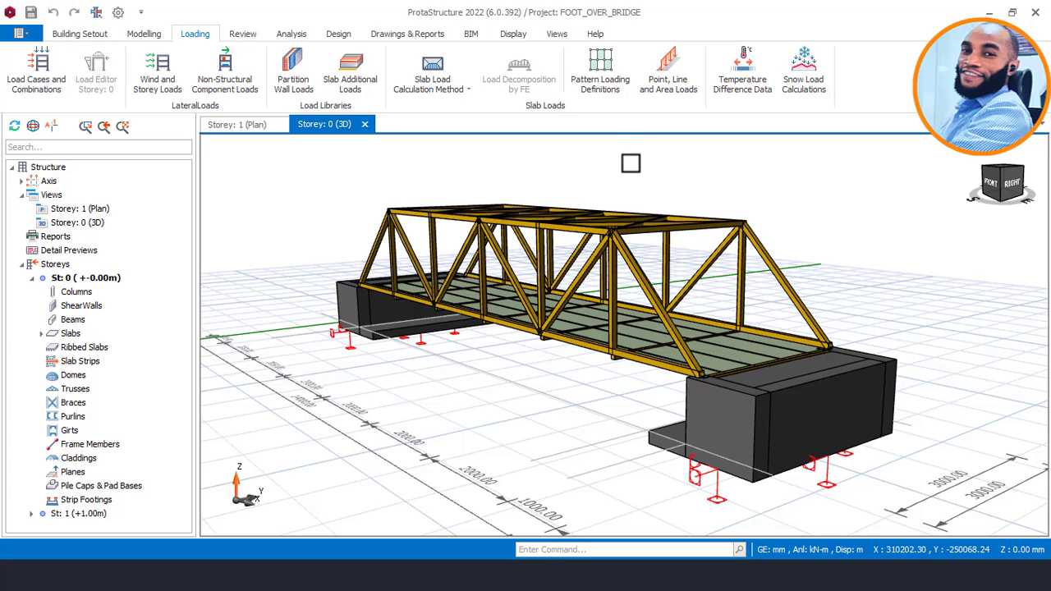
pyautogui.moveTo(624, 169); pyautogui.dragTo(634, 175, button='middle')
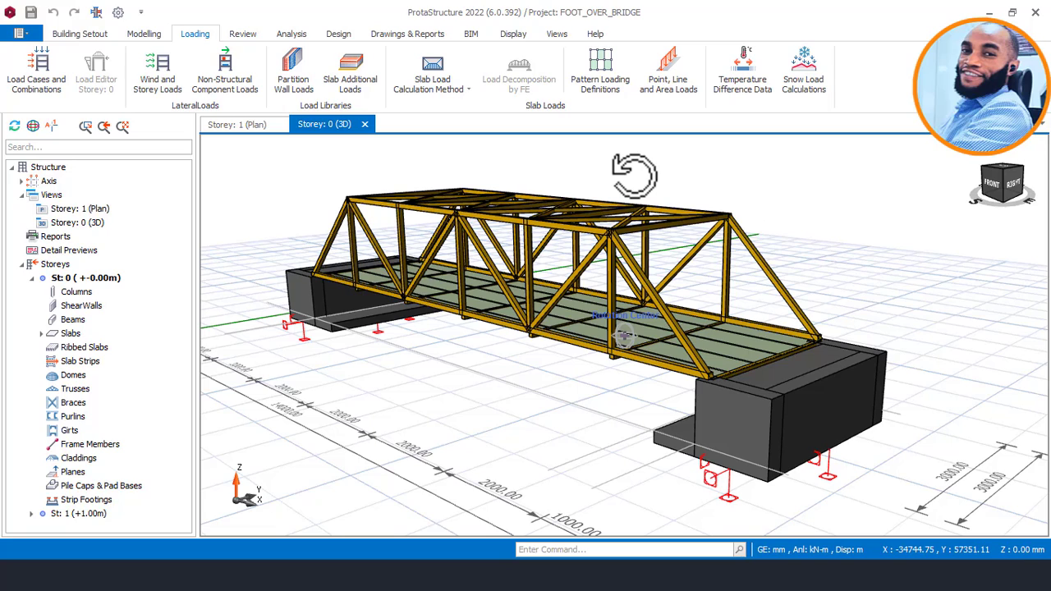
pyautogui.moveTo(634, 175); pyautogui.dragTo(634, 174, button='middle')
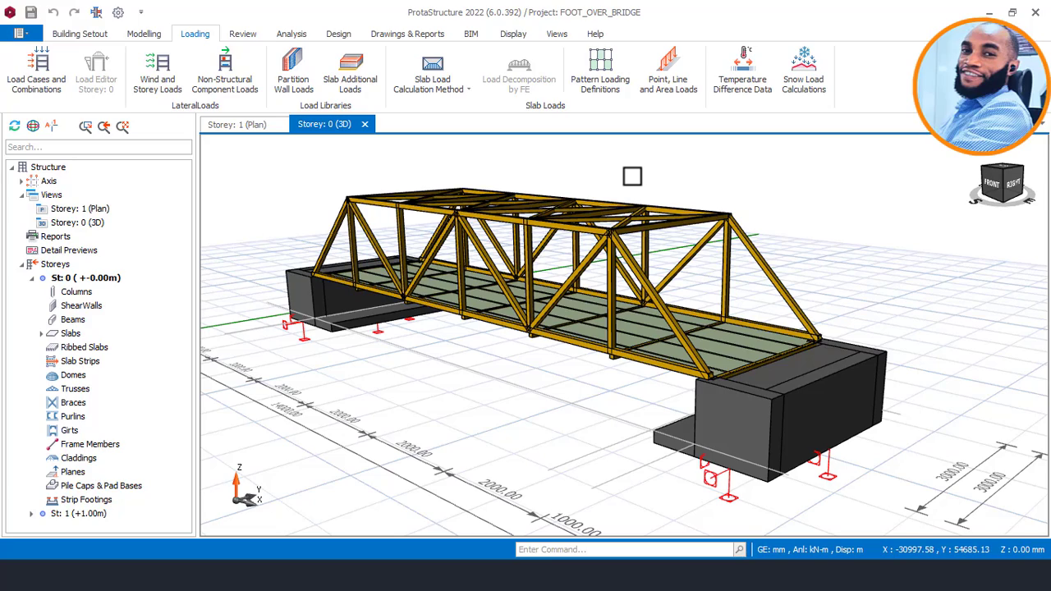
pyautogui.moveTo(629, 172)
pyautogui.mouseDown(button='middle')
pyautogui.moveTo(619, 170)
pyautogui.moveTo(645, 163)
pyautogui.moveTo(636, 173)
pyautogui.mouseUp(button='middle')
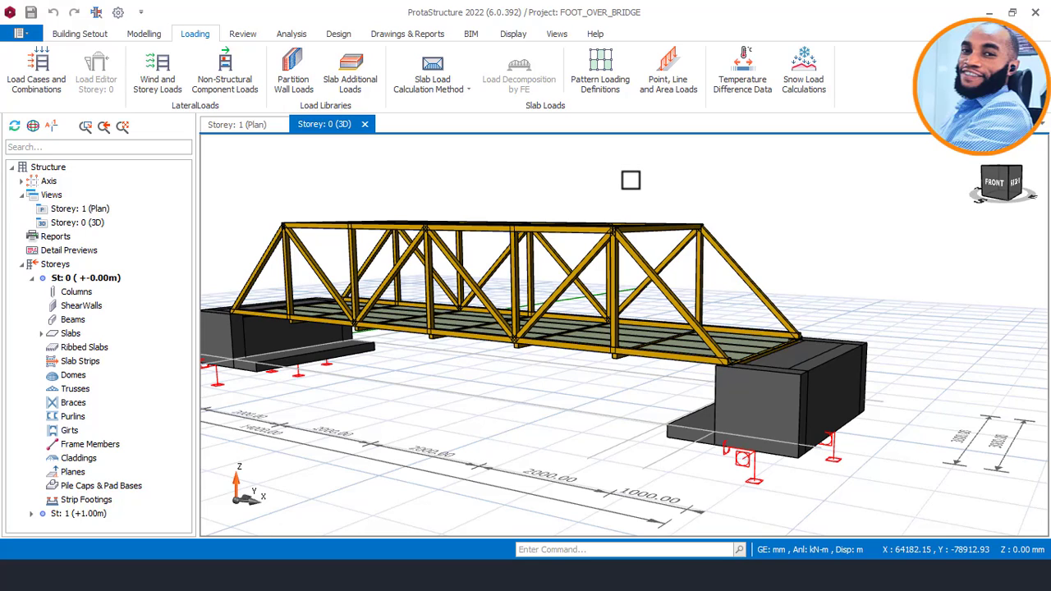
# Examine the deck's cladding panels up close and the bridge's cross-section from its end.
pyautogui.scroll(1, 630, 180)
pyautogui.moveTo(632, 180); pyautogui.dragTo(664, 299, button='middle')
pyautogui.scroll(4, 793, 346)
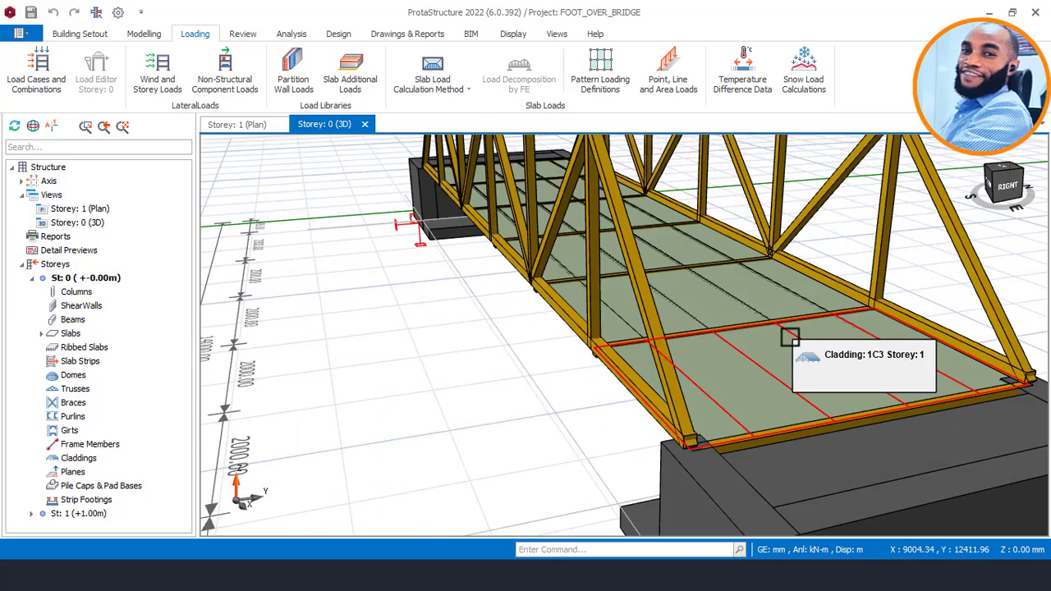
pyautogui.scroll(-1, 789, 337)
pyautogui.scroll(-2, 764, 271)
pyautogui.moveTo(838, 242); pyautogui.dragTo(780, 248, button='middle')
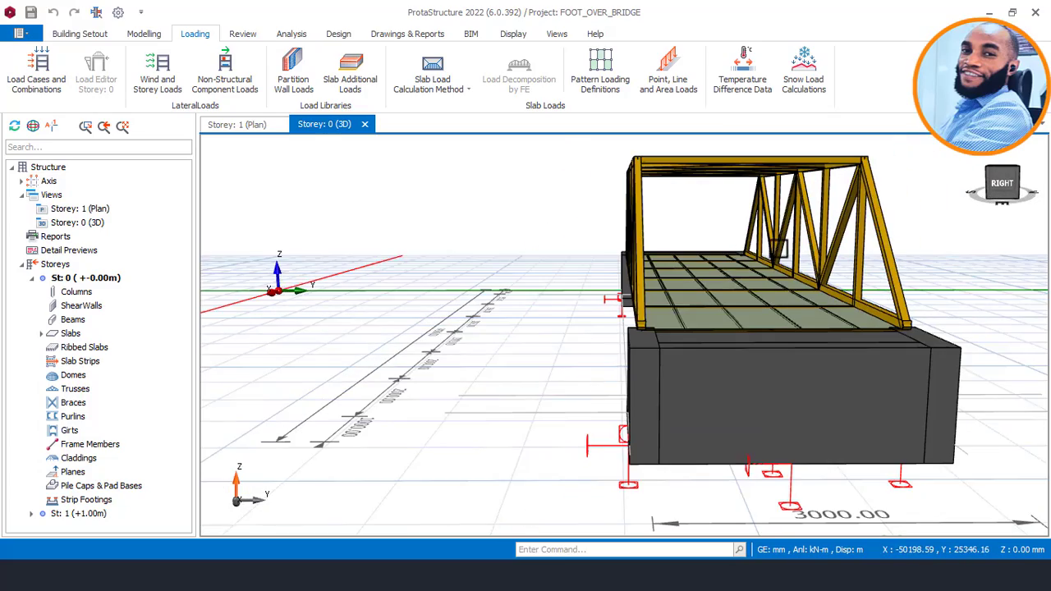
pyautogui.moveTo(624, 234); pyautogui.dragTo(662, 227, button='middle')
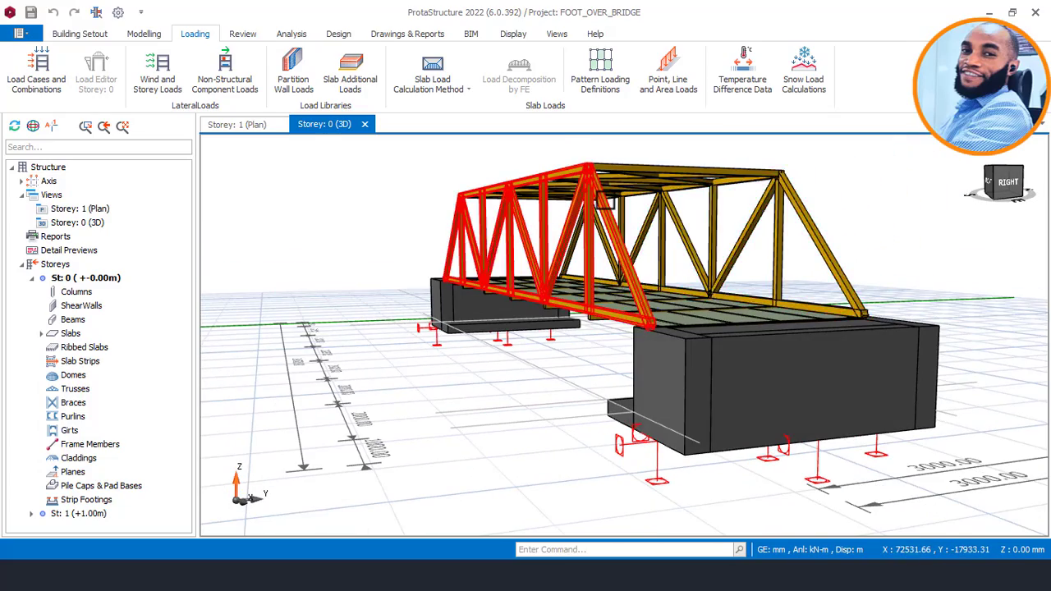
pyautogui.scroll(2, 608, 200)
pyautogui.moveTo(608, 202); pyautogui.dragTo(696, 239, button='middle')
pyautogui.scroll(-1, 660, 190)
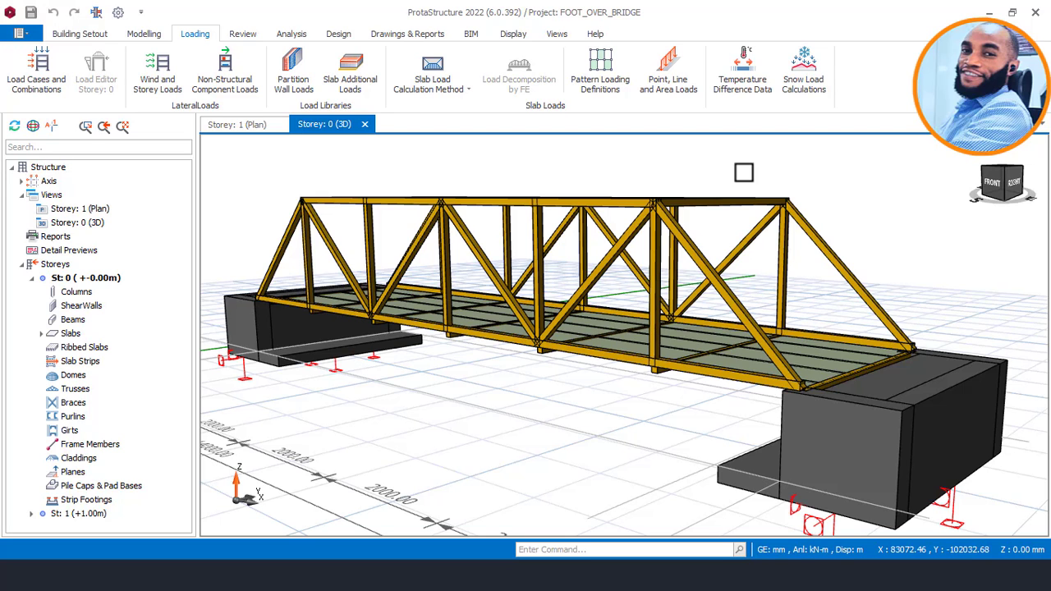
pyautogui.keyDown('shift'); pyautogui.moveTo(744, 173); pyautogui.dragTo(747, 177, button='middle'); pyautogui.keyUp('shift')
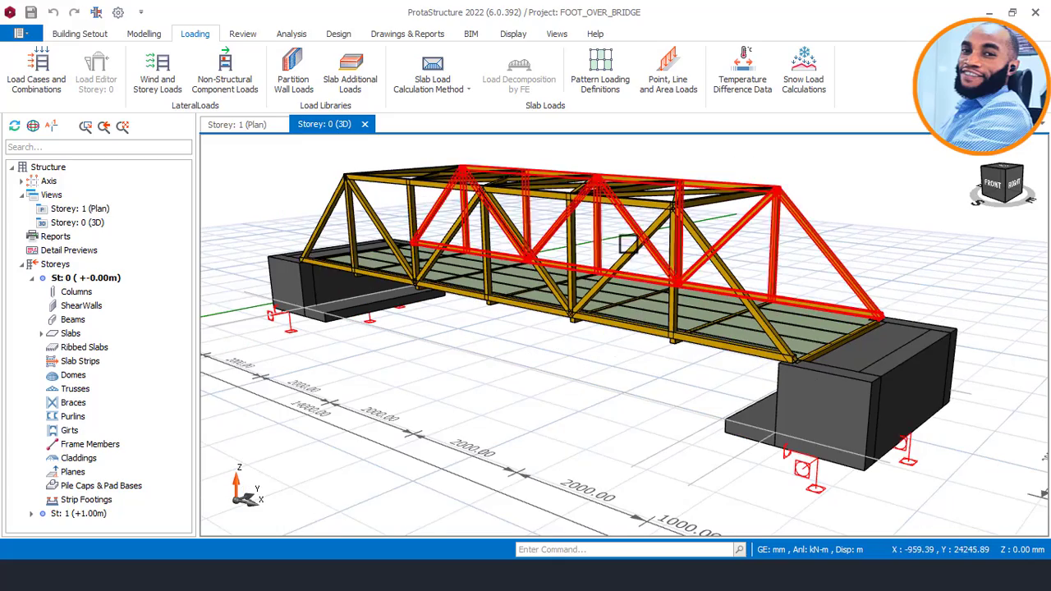
pyautogui.moveTo(751, 193)
pyautogui.keyDown('shift'); pyautogui.mouseDown(button='middle')
pyautogui.moveTo(612, 256)
pyautogui.moveTo(622, 209)
pyautogui.mouseUp(button='middle'); pyautogui.keyUp('shift')
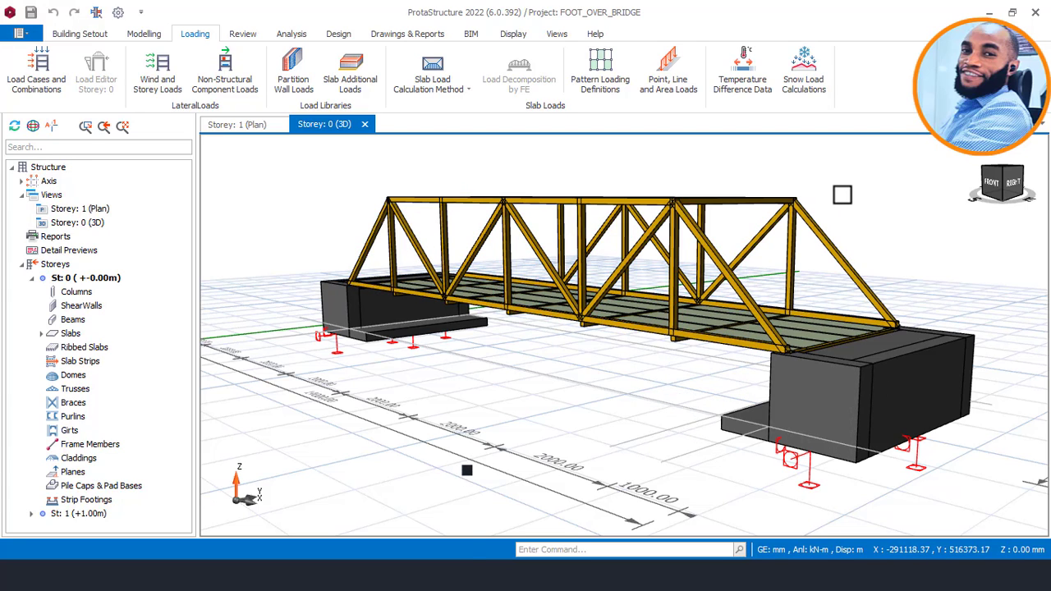
pyautogui.moveTo(837, 198); pyautogui.dragTo(713, 199, button='middle')
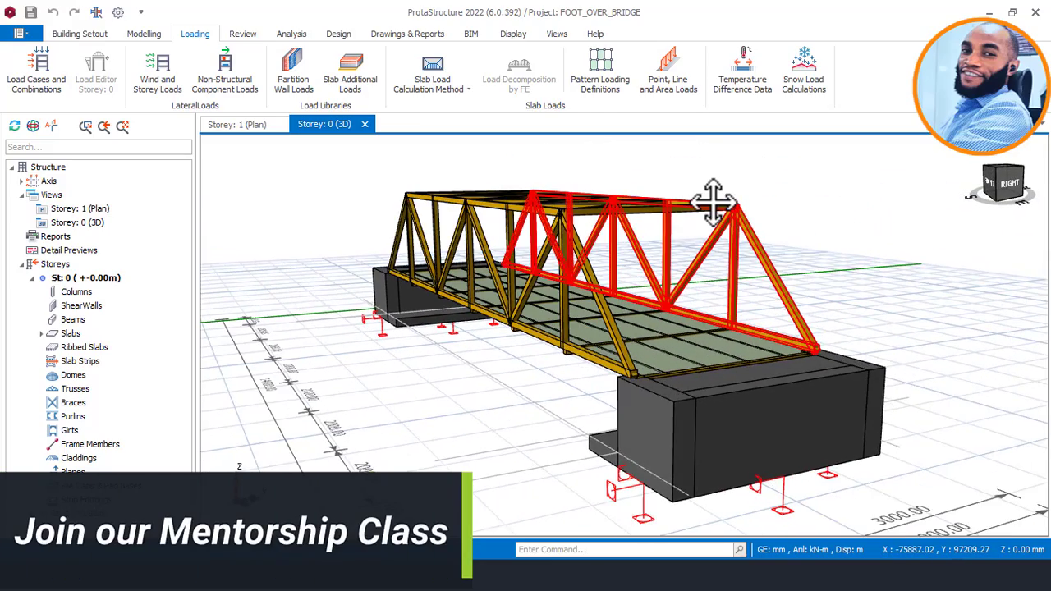
pyautogui.moveTo(664, 235); pyautogui.dragTo(679, 240, button='middle')
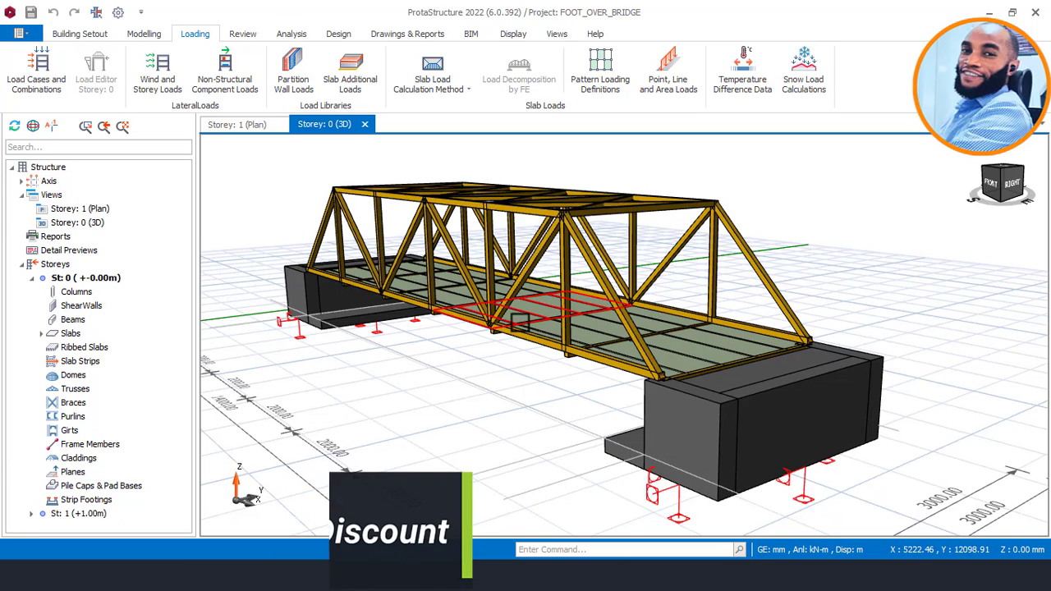
# Look along the deck from the bridge's end and read the far side truss's chord, diagonal and vertical sections.
pyautogui.moveTo(524, 321)
pyautogui.mouseDown(button='middle')
pyautogui.moveTo(582, 286)
pyautogui.moveTo(558, 284)
pyautogui.mouseUp(button='middle')
pyautogui.scroll(2, 659, 254)
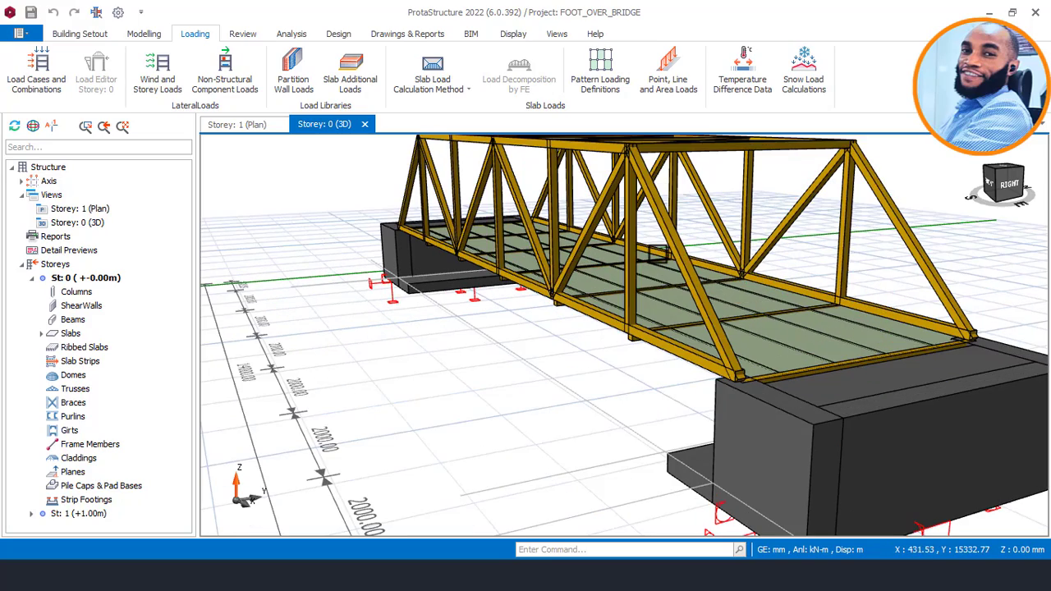
pyautogui.moveTo(736, 268); pyautogui.dragTo(590, 280, button='middle')
pyautogui.keyDown('shift'); pyautogui.moveTo(605, 347); pyautogui.dragTo(558, 340, button='middle'); pyautogui.keyUp('shift')
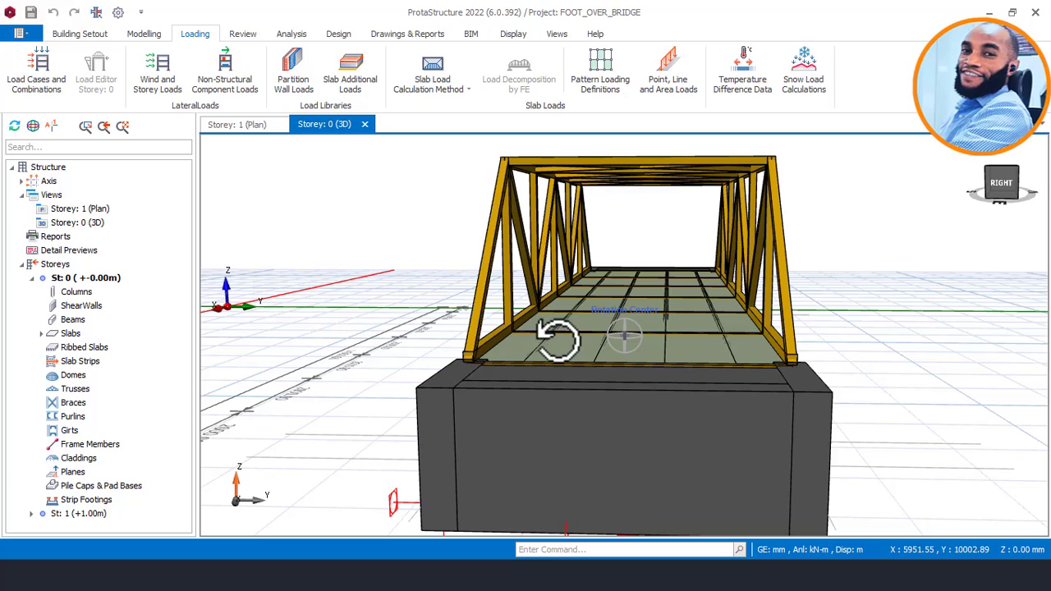
pyautogui.moveTo(557, 339); pyautogui.dragTo(601, 341, button='middle')
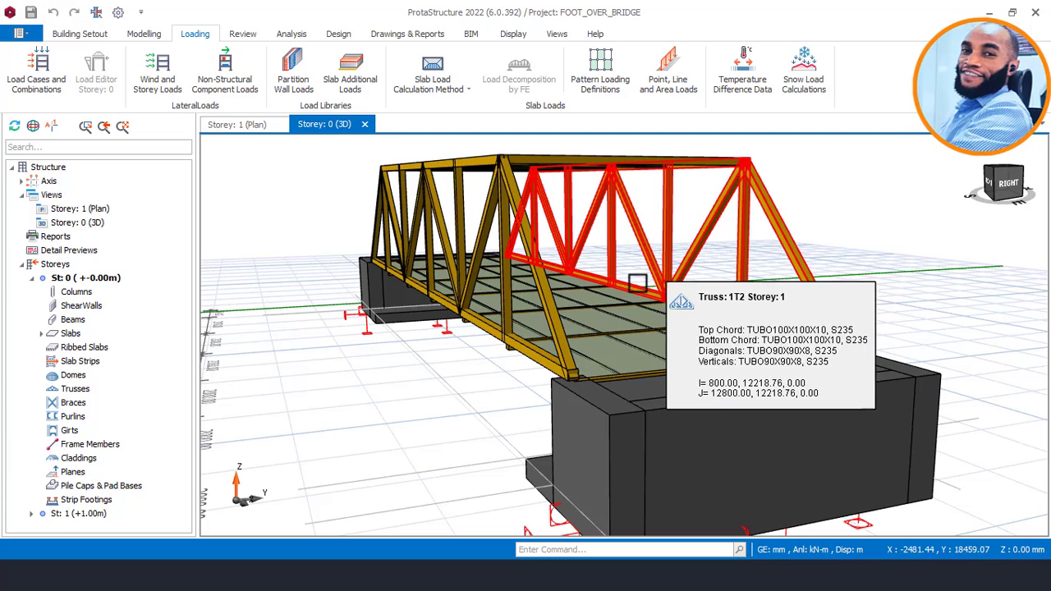
pyautogui.moveTo(690, 272)
pyautogui.mouseDown(button='middle')
pyautogui.moveTo(623, 277)
pyautogui.moveTo(681, 287)
pyautogui.moveTo(691, 278)
pyautogui.mouseUp(button='middle')
pyautogui.scroll(-1, 691, 278)
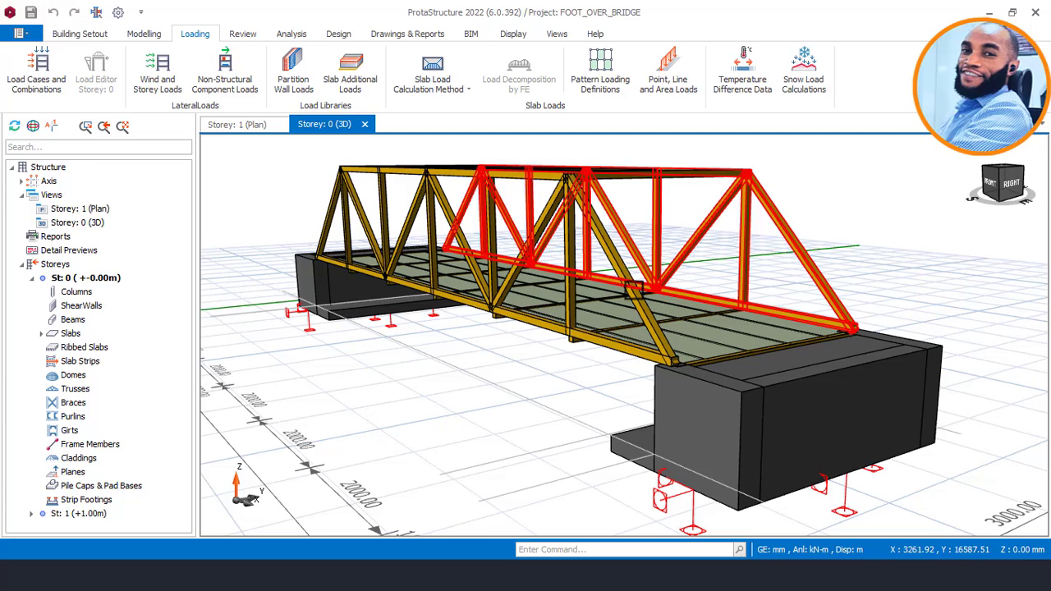
pyautogui.moveTo(613, 295); pyautogui.dragTo(610, 293, button='middle')
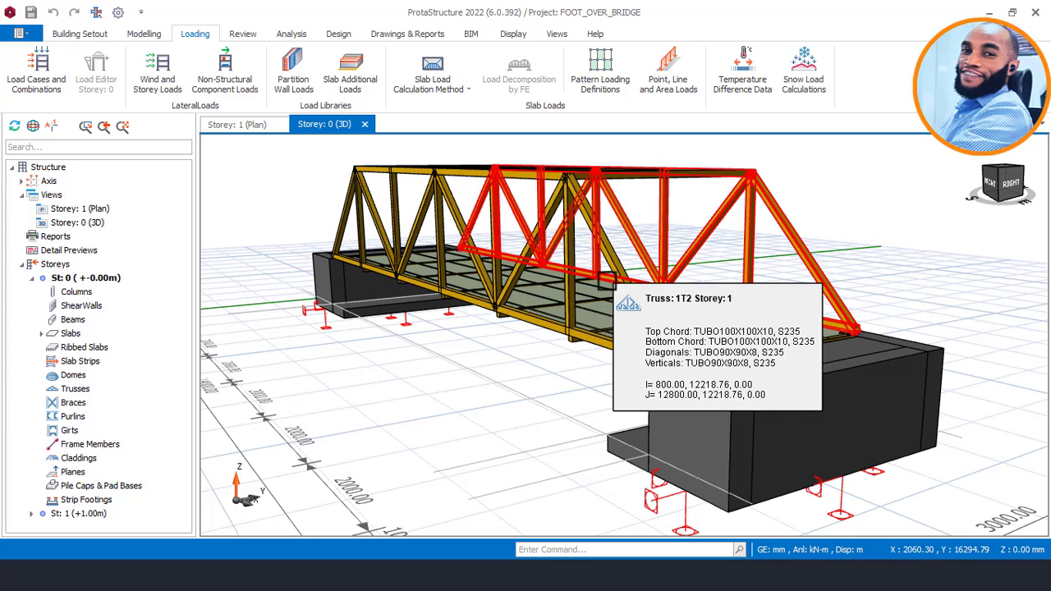
# Read the properties of the far abutment's wall and review the trusses and deck from the bridge's end.
pyautogui.moveTo(661, 248); pyautogui.dragTo(625, 322, button='middle')
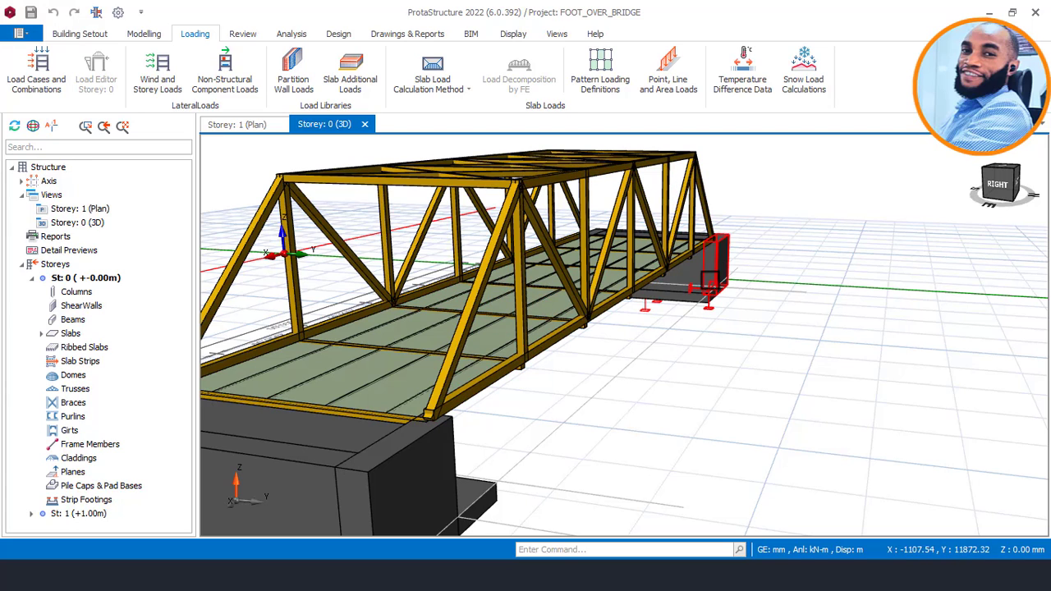
pyautogui.moveTo(707, 283)
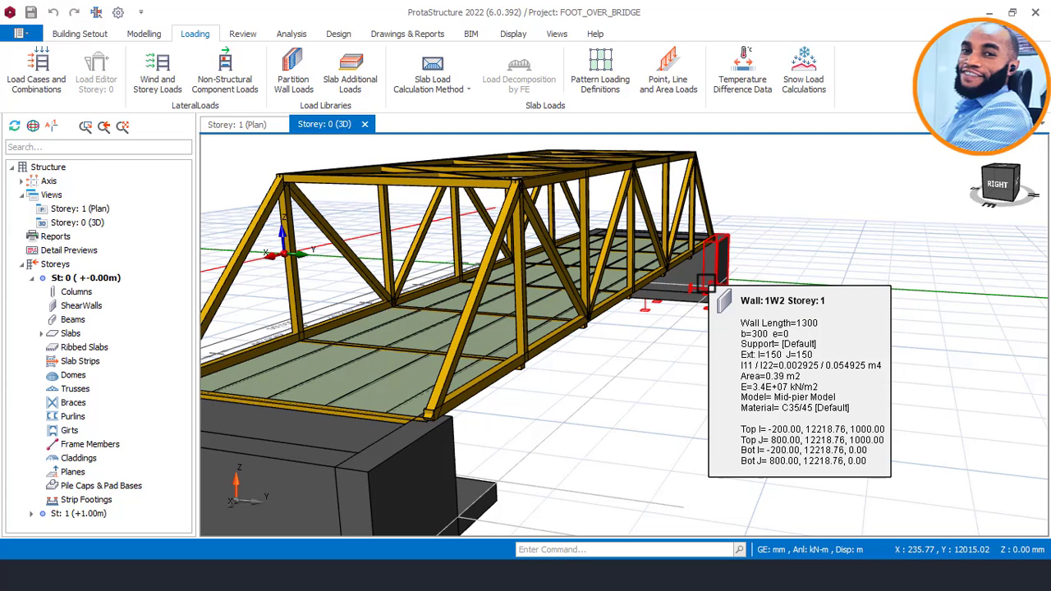
pyautogui.moveTo(648, 320)
pyautogui.mouseDown(button='middle')
pyautogui.moveTo(633, 347)
pyautogui.moveTo(616, 323)
pyautogui.moveTo(606, 324)
pyautogui.moveTo(621, 329)
pyautogui.moveTo(593, 321)
pyautogui.moveTo(639, 312)
pyautogui.moveTo(674, 324)
pyautogui.moveTo(706, 311)
pyautogui.mouseUp(button='middle')
pyautogui.moveTo(594, 305); pyautogui.dragTo(661, 285, button='middle')
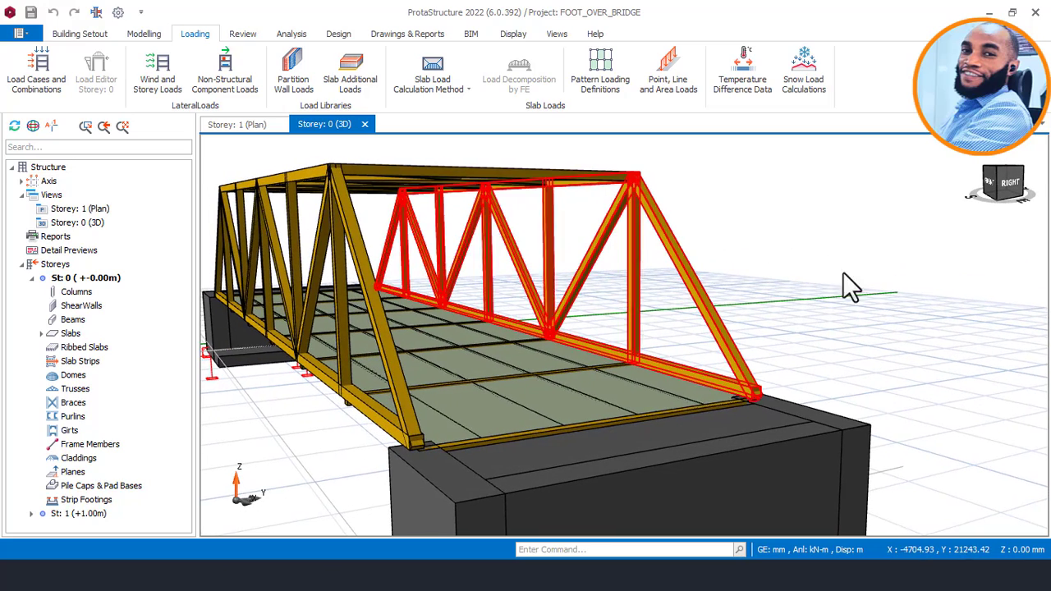
pyautogui.scroll(-2, 745, 263)
pyautogui.moveTo(545, 279)
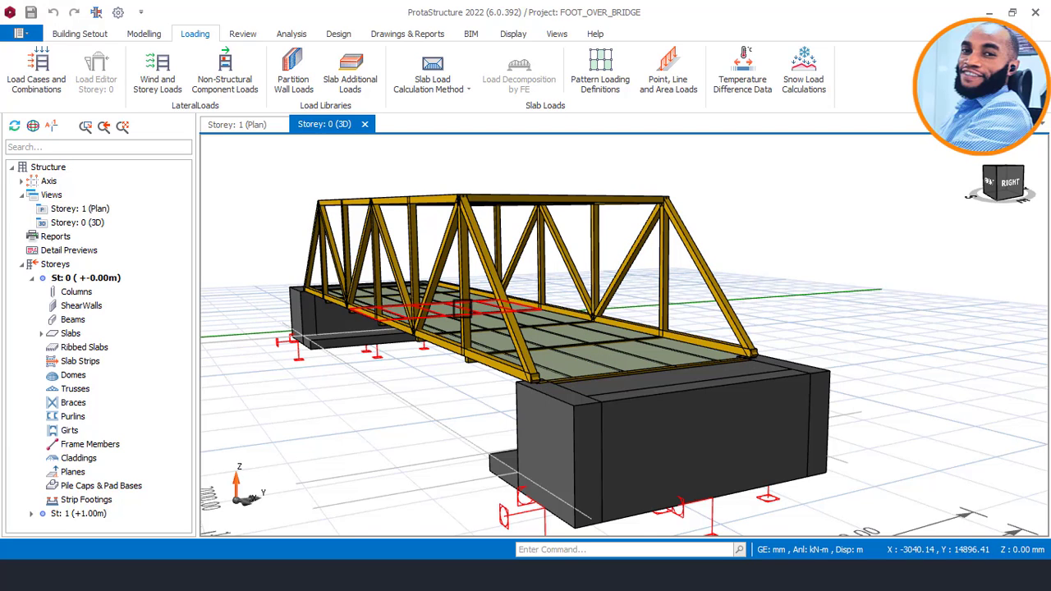
pyautogui.moveTo(462, 310); pyautogui.dragTo(465, 317, button='middle')
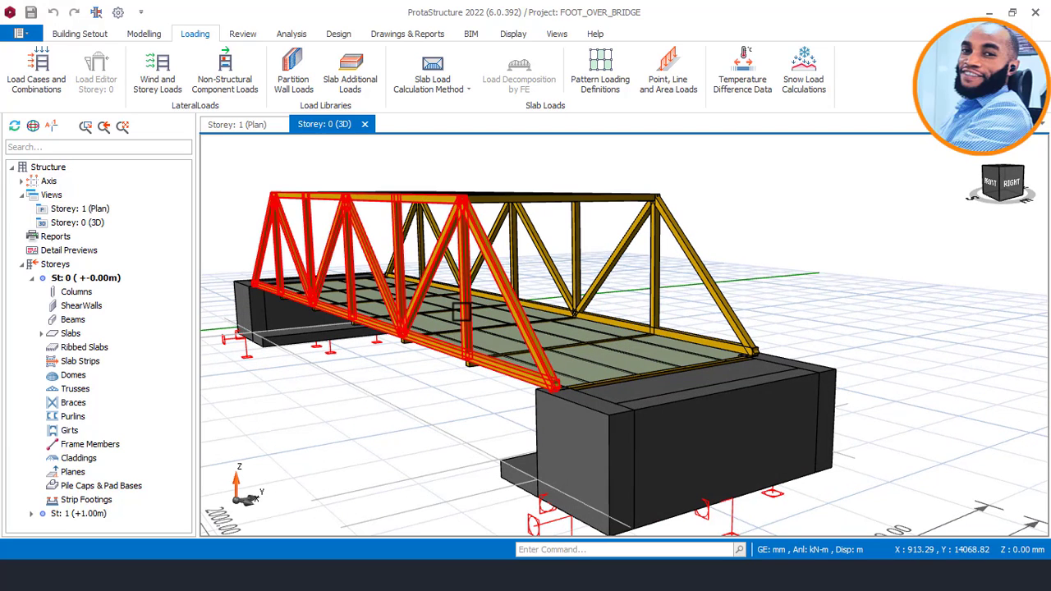
# Read the chord, diagonal and vertical sections of both side trusses and view the deck and top bracing from above.
pyautogui.moveTo(463, 312)
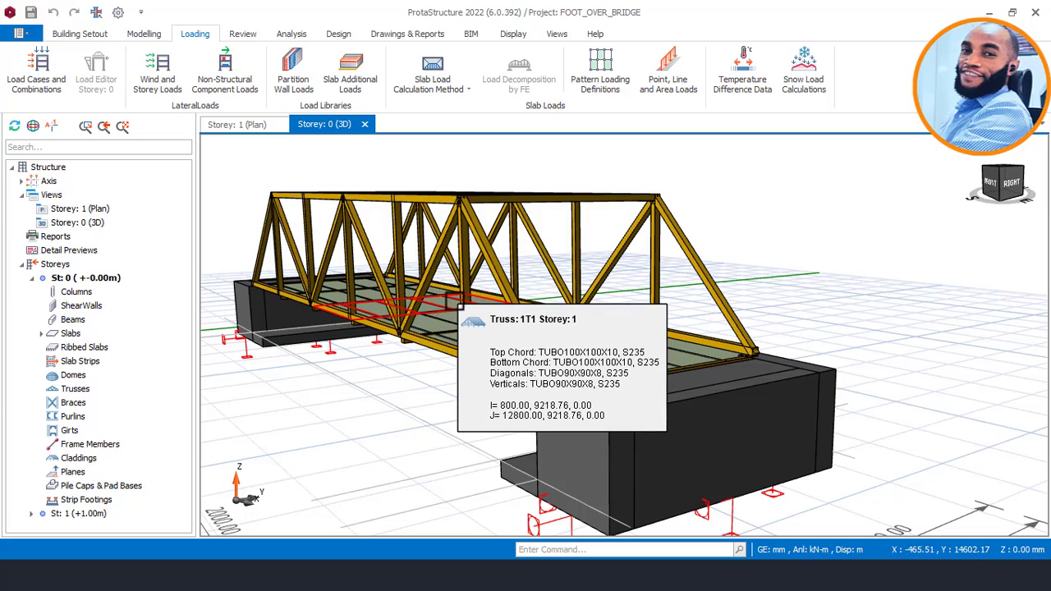
pyautogui.scroll(1, 616, 313)
pyautogui.moveTo(509, 254)
pyautogui.mouseDown(button='middle')
pyautogui.moveTo(544, 206)
pyautogui.moveTo(524, 227)
pyautogui.moveTo(536, 275)
pyautogui.mouseUp(button='middle')
pyautogui.moveTo(539, 212)
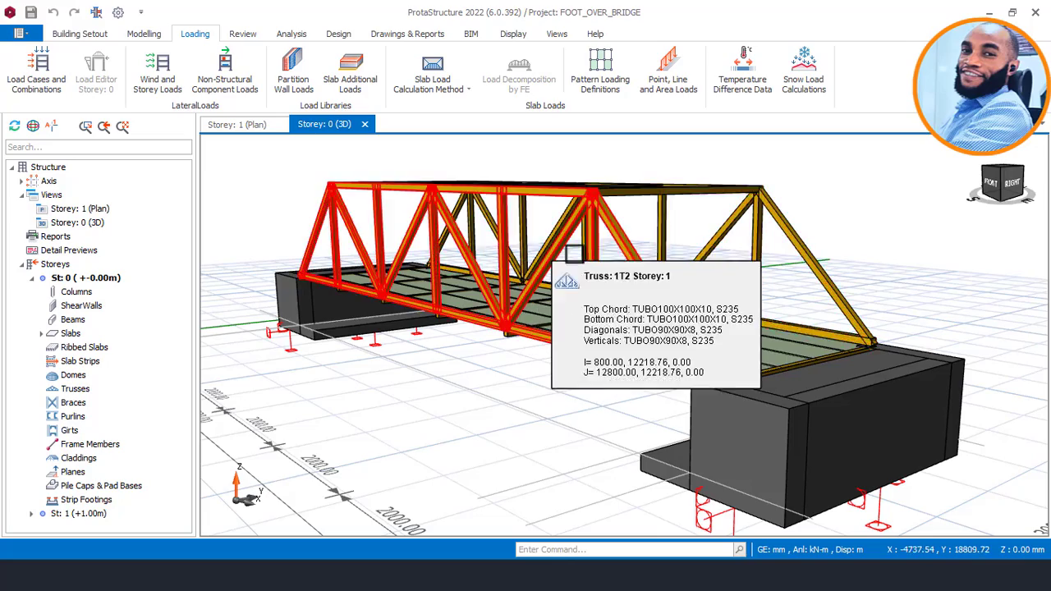
pyautogui.moveTo(534, 267)
pyautogui.keyDown('shift'); pyautogui.mouseDown(button='middle')
pyautogui.moveTo(621, 234)
pyautogui.moveTo(620, 254)
pyautogui.mouseUp(button='middle'); pyautogui.keyUp('shift')
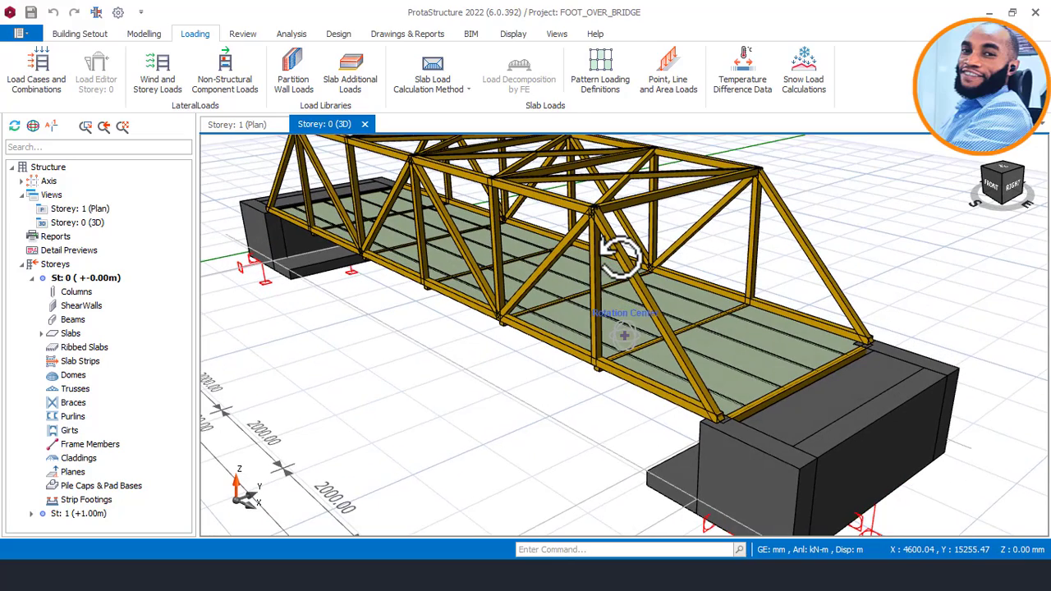
pyautogui.moveTo(621, 258)
pyautogui.mouseDown(button='middle')
pyautogui.moveTo(627, 326)
pyautogui.moveTo(630, 266)
pyautogui.moveTo(646, 271)
pyautogui.moveTo(651, 260)
pyautogui.mouseUp(button='middle')
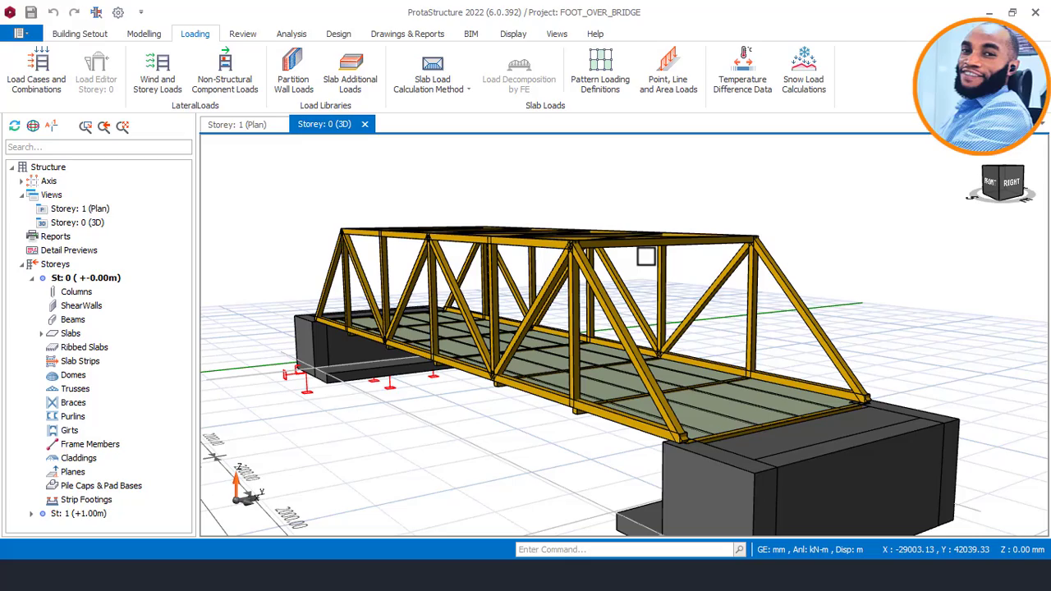
pyautogui.moveTo(646, 257)
pyautogui.keyDown('shift'); pyautogui.mouseDown(button='middle')
pyautogui.moveTo(513, 251)
pyautogui.moveTo(615, 272)
pyautogui.moveTo(657, 261)
pyautogui.mouseUp(button='middle'); pyautogui.keyUp('shift')
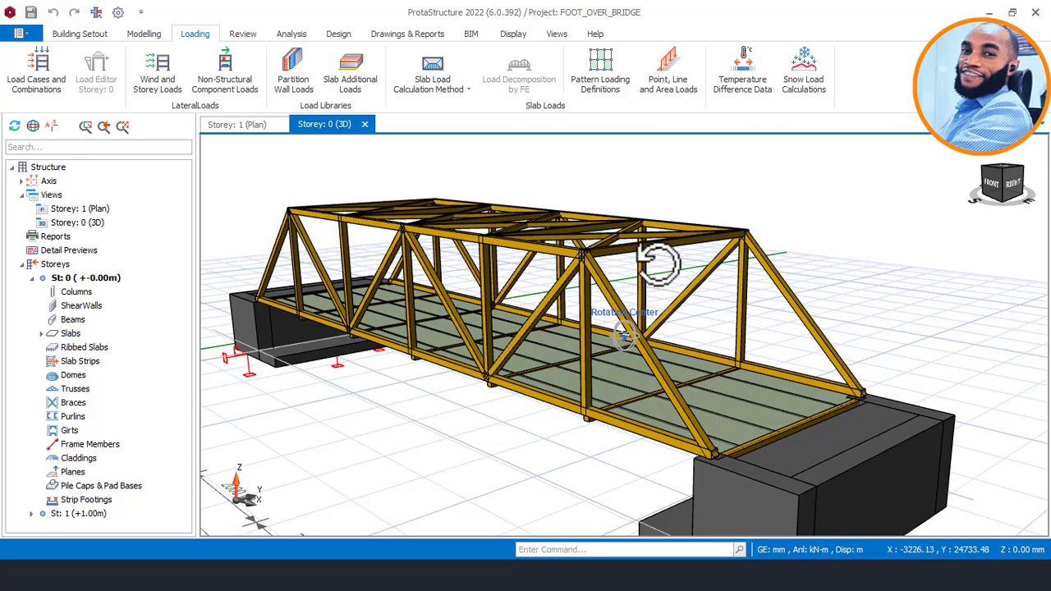
pyautogui.scroll(-1, 648, 246)
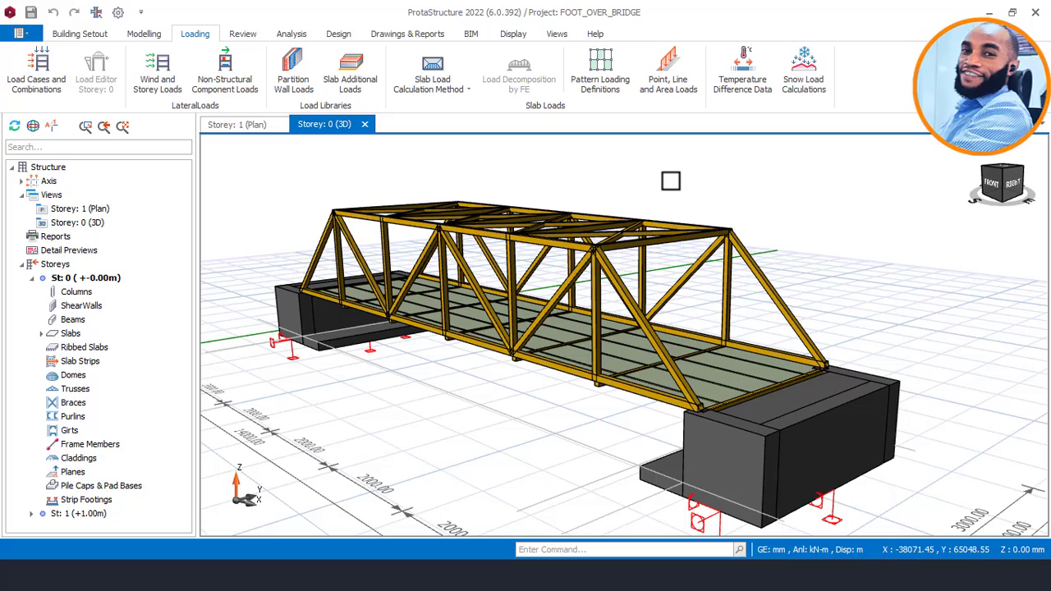
pyautogui.moveTo(671, 180)
pyautogui.mouseDown(button='middle')
pyautogui.moveTo(681, 200)
pyautogui.moveTo(598, 193)
pyautogui.moveTo(638, 183)
pyautogui.moveTo(732, 258)
pyautogui.moveTo(659, 243)
pyautogui.moveTo(715, 172)
pyautogui.moveTo(681, 192)
pyautogui.moveTo(630, 183)
pyautogui.moveTo(723, 176)
pyautogui.mouseUp(button='middle')
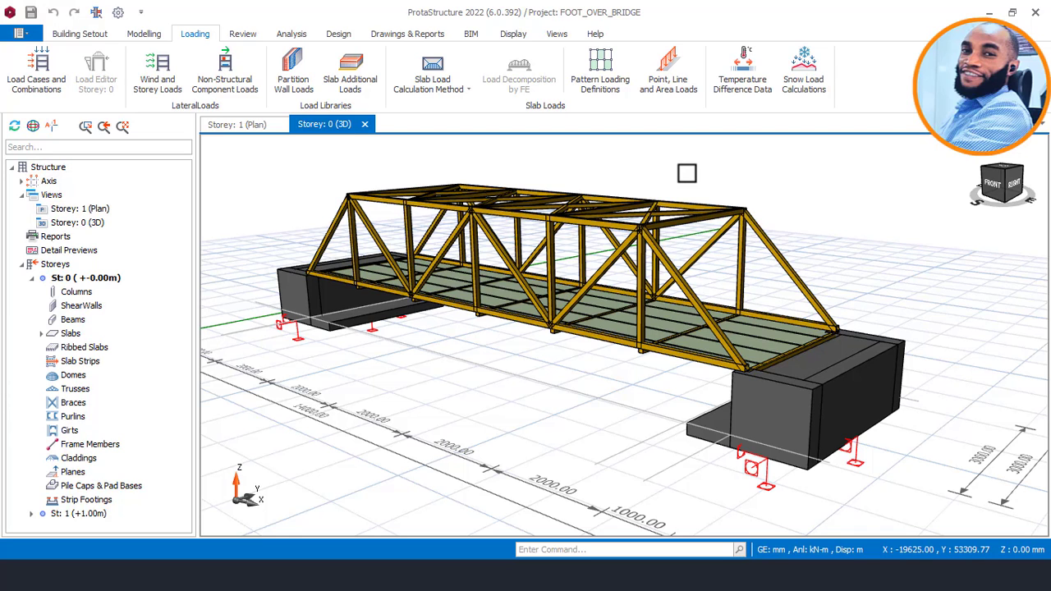
pyautogui.moveTo(687, 173)
pyautogui.mouseDown(button='middle')
pyautogui.moveTo(676, 165)
pyautogui.moveTo(697, 276)
pyautogui.moveTo(657, 226)
pyautogui.moveTo(605, 218)
pyautogui.moveTo(641, 214)
pyautogui.moveTo(666, 225)
pyautogui.moveTo(683, 192)
pyautogui.mouseUp(button='middle')
pyautogui.scroll(1, 666, 223)
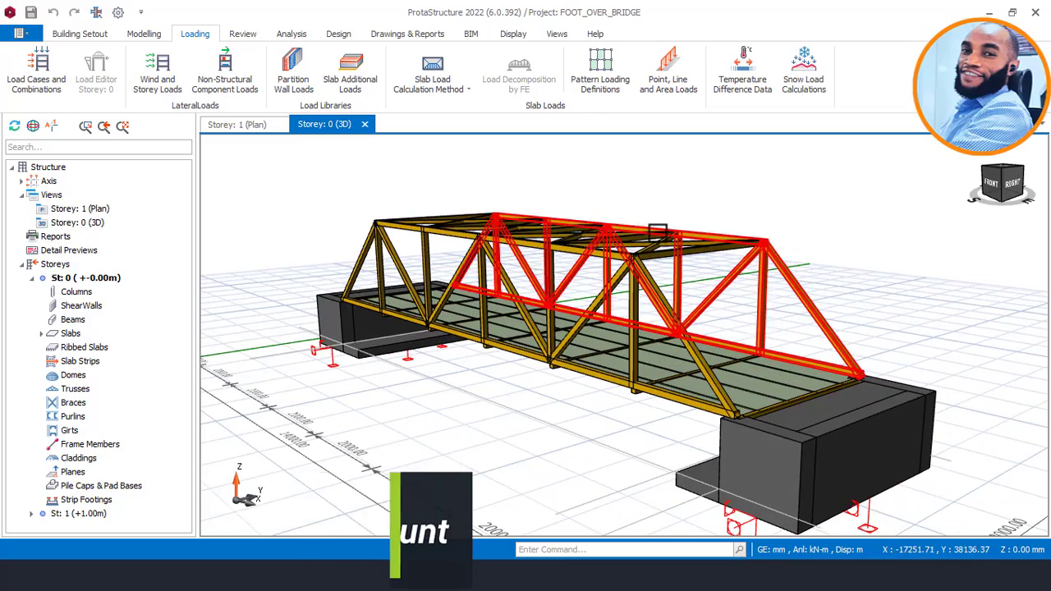
pyautogui.moveTo(657, 233); pyautogui.dragTo(644, 202, button='middle')
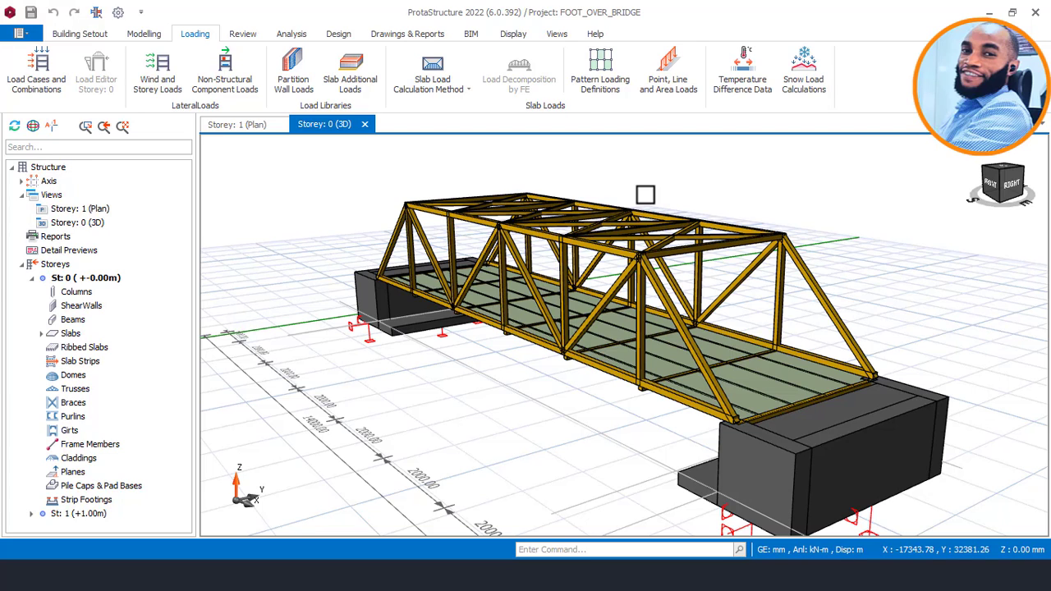
pyautogui.moveTo(646, 195); pyautogui.dragTo(683, 197, button='middle')
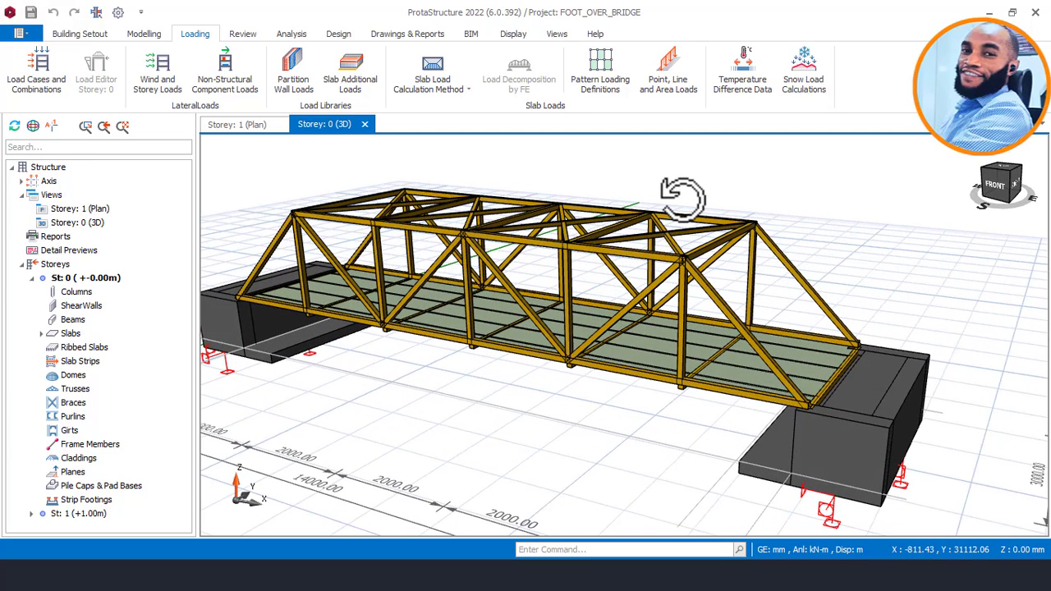
pyautogui.moveTo(729, 151); pyautogui.dragTo(688, 142, button='middle')
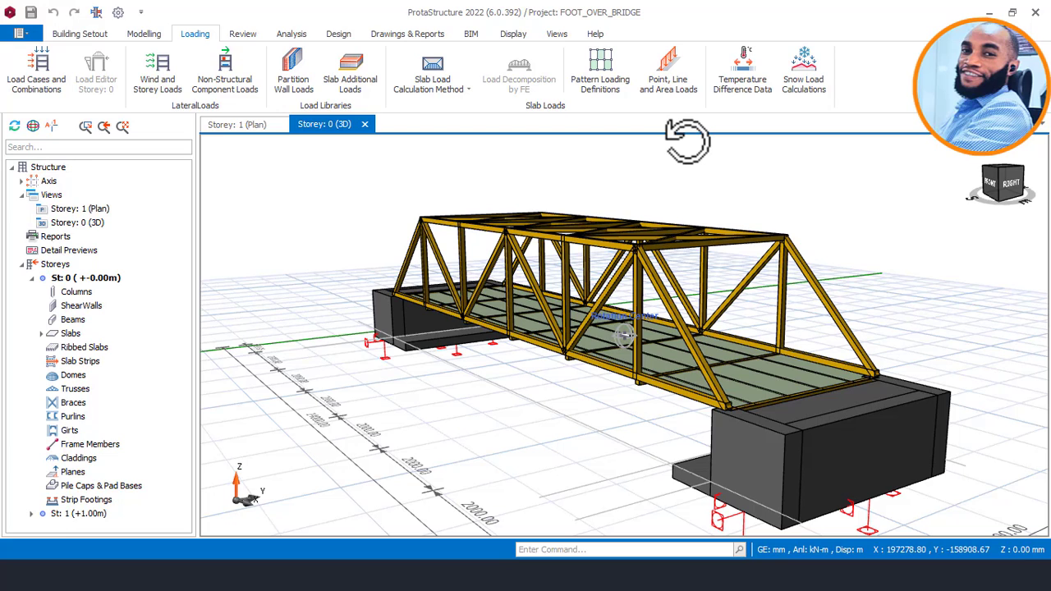
pyautogui.scroll(2, 682, 144)
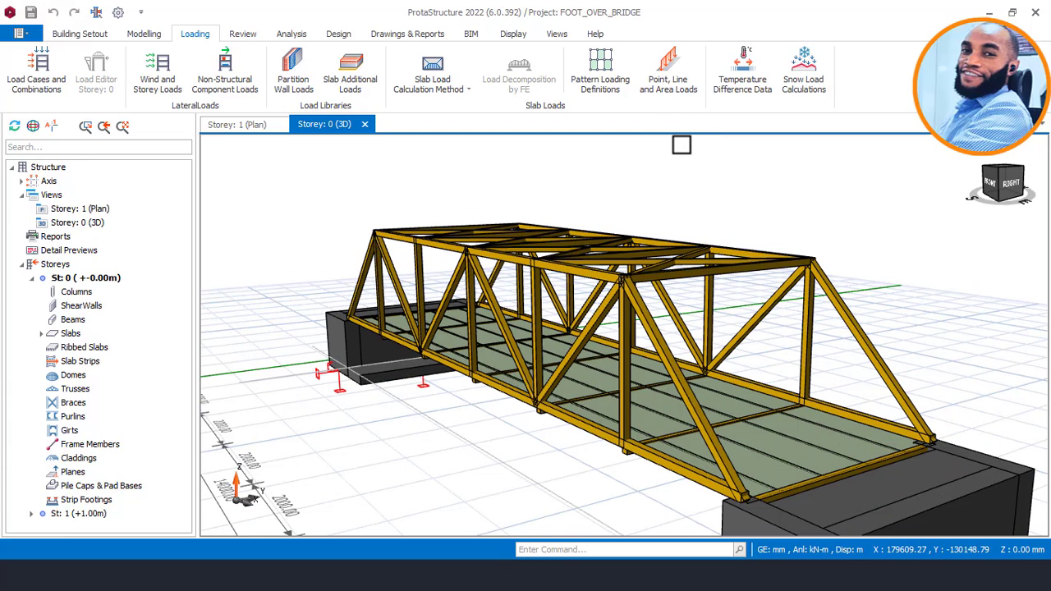
pyautogui.scroll(-2, 681, 144)
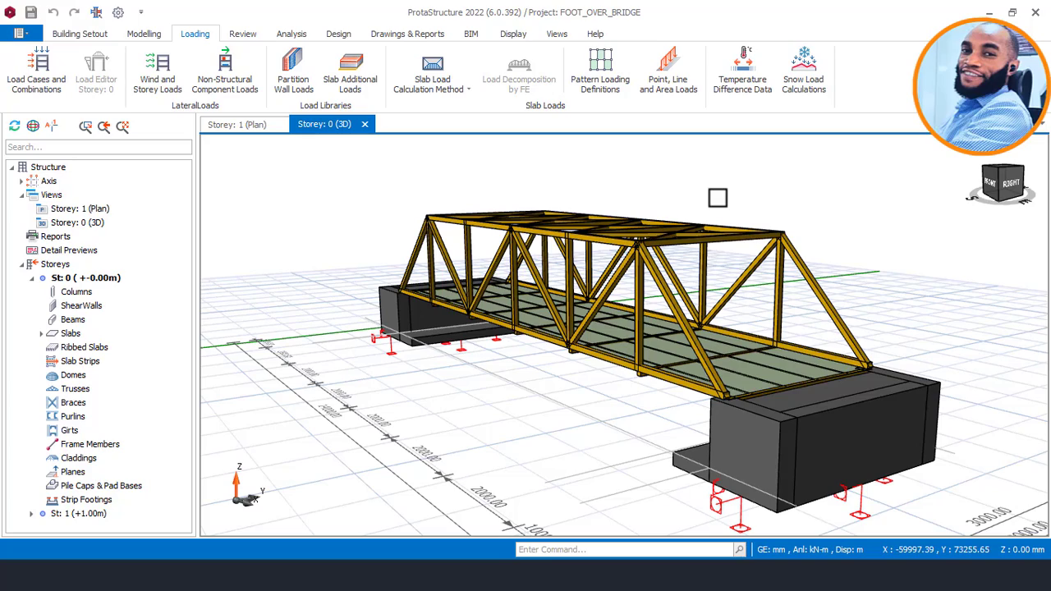
pyautogui.moveTo(718, 198)
pyautogui.mouseDown(button='middle')
pyautogui.moveTo(685, 201)
pyautogui.moveTo(726, 197)
pyautogui.mouseUp(button='middle')
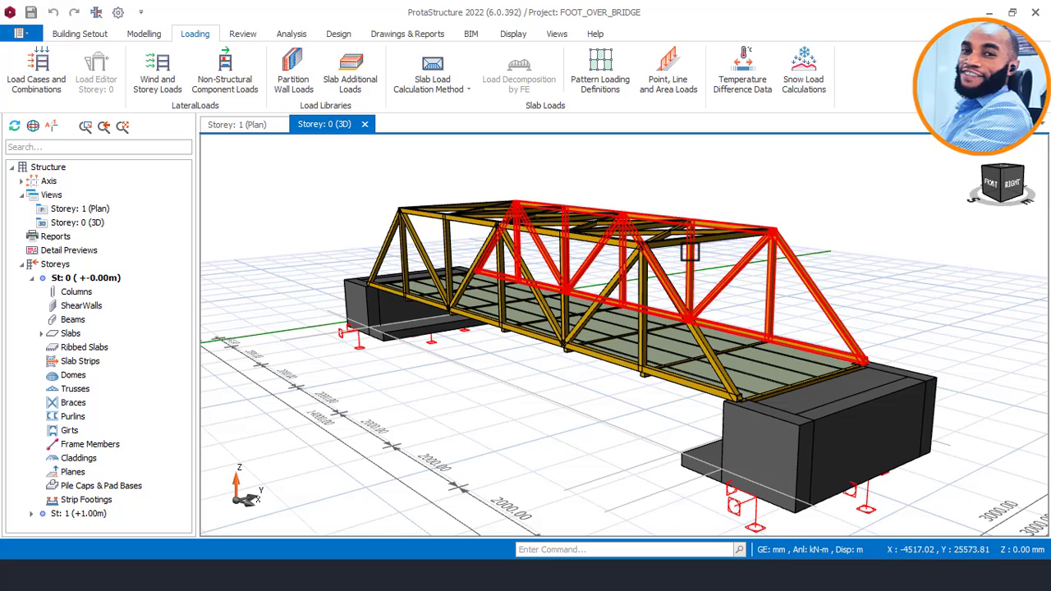
pyautogui.moveTo(693, 248); pyautogui.dragTo(723, 236, button='middle')
# Examine the bridge from its long side and its end, and read the far side truss's member sections.
pyautogui.moveTo(584, 381); pyautogui.dragTo(619, 332, button='middle')
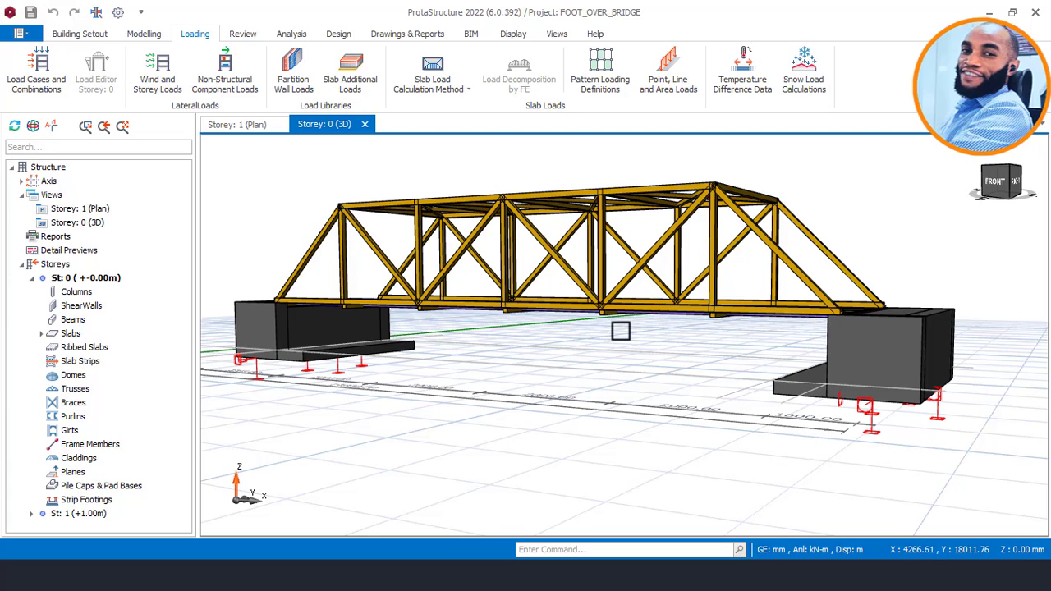
pyautogui.moveTo(623, 329)
pyautogui.mouseDown(button='middle')
pyautogui.moveTo(715, 282)
pyautogui.moveTo(698, 292)
pyautogui.mouseUp(button='middle')
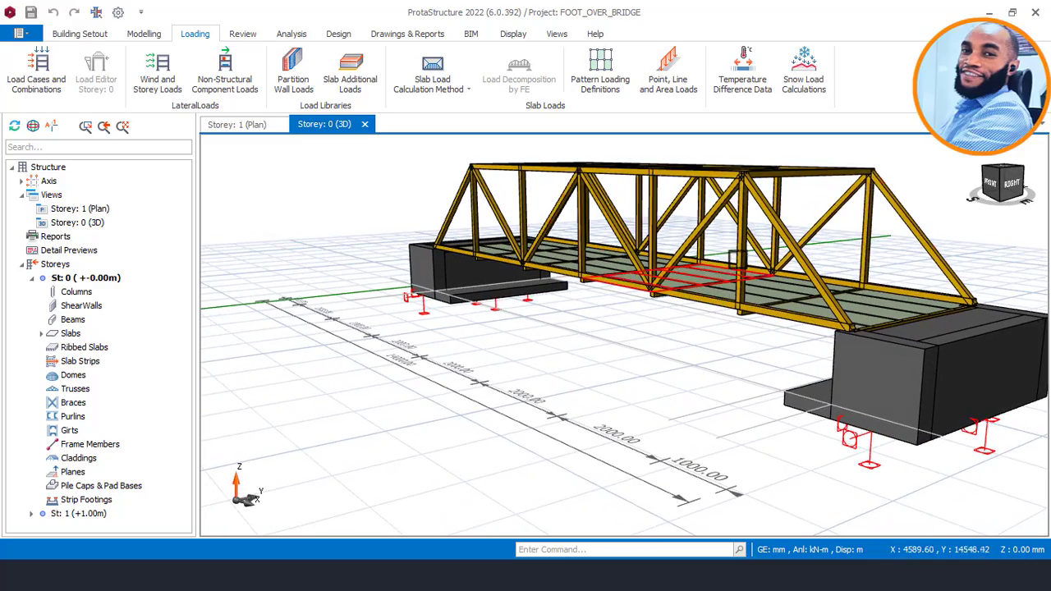
pyautogui.moveTo(759, 222)
pyautogui.mouseDown(button='middle')
pyautogui.moveTo(706, 223)
pyautogui.moveTo(724, 226)
pyautogui.moveTo(717, 218)
pyautogui.mouseUp(button='middle')
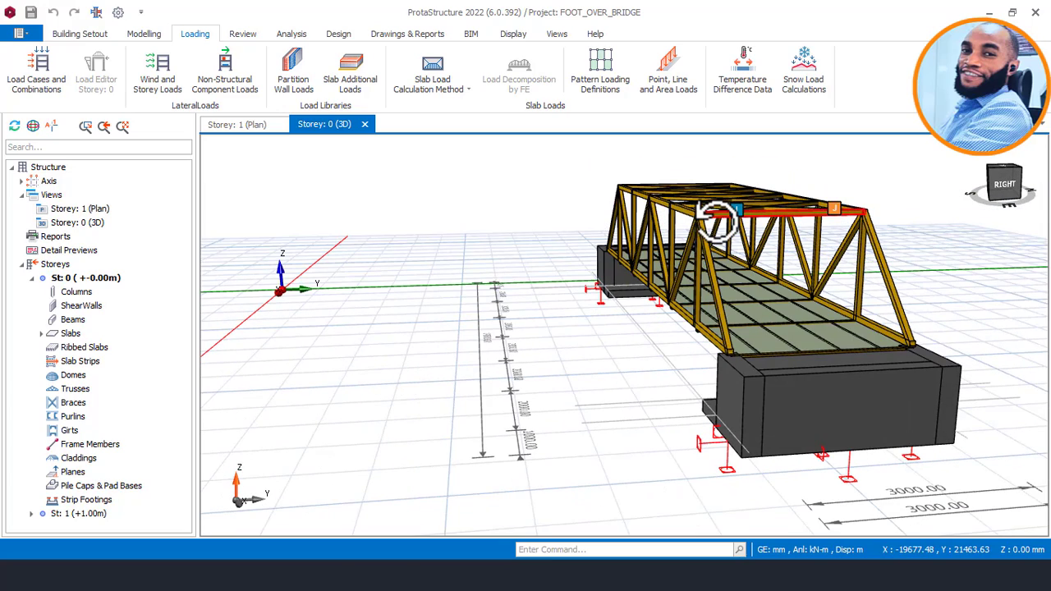
pyautogui.moveTo(723, 236)
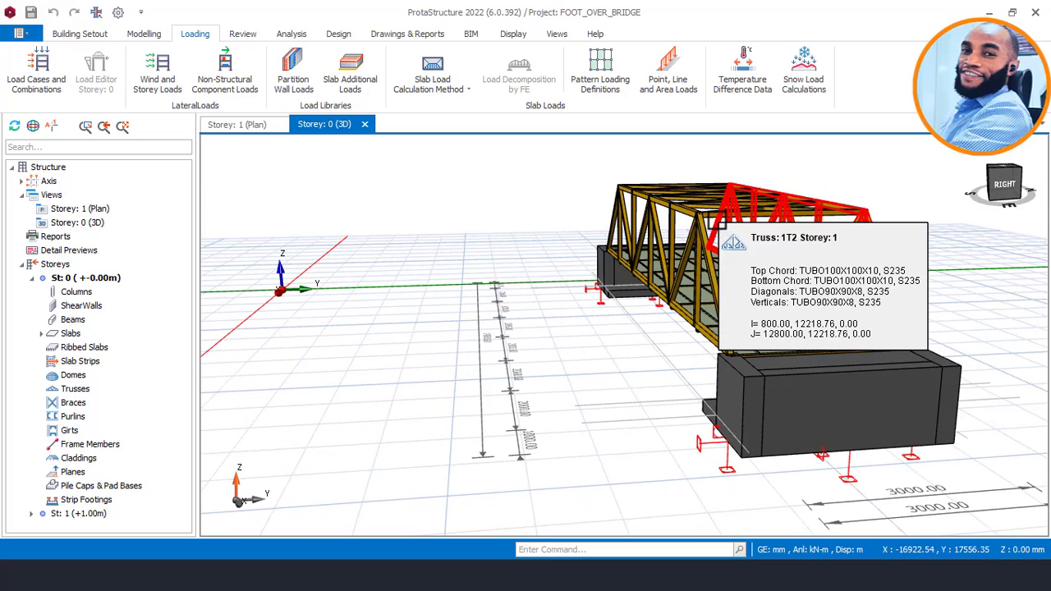
pyautogui.moveTo(723, 236); pyautogui.dragTo(776, 212, button='middle')
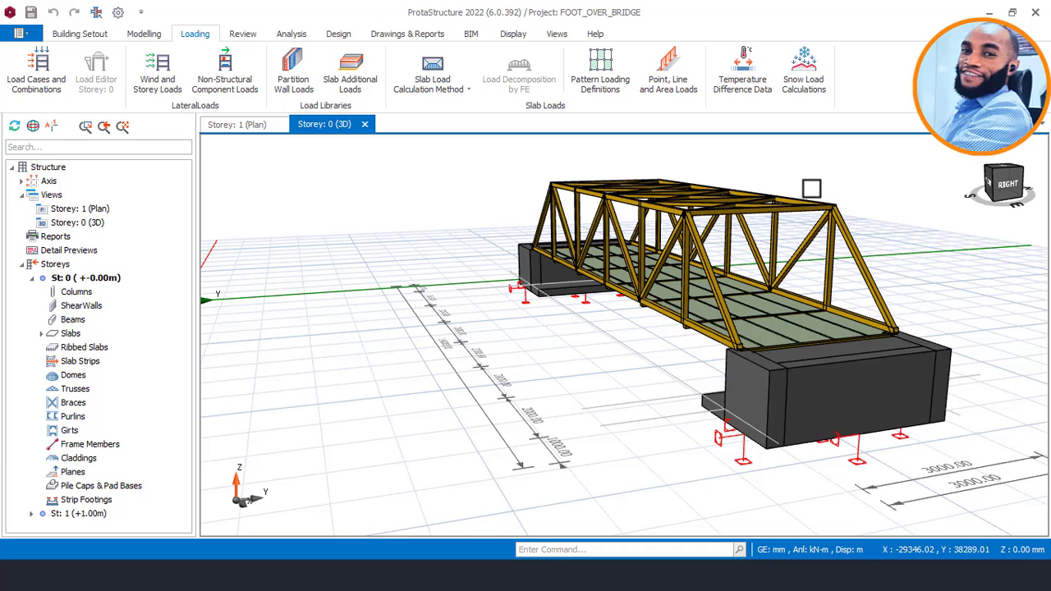
# Look along the deck from the bridge's end and read the properties of a deck cross beam and the side truss.
pyautogui.moveTo(816, 194); pyautogui.dragTo(724, 203, button='middle')
pyautogui.scroll(-3, 694, 261)
pyautogui.moveTo(611, 318)
pyautogui.mouseDown(button='middle')
pyautogui.moveTo(572, 364)
pyautogui.moveTo(589, 379)
pyautogui.mouseUp(button='middle')
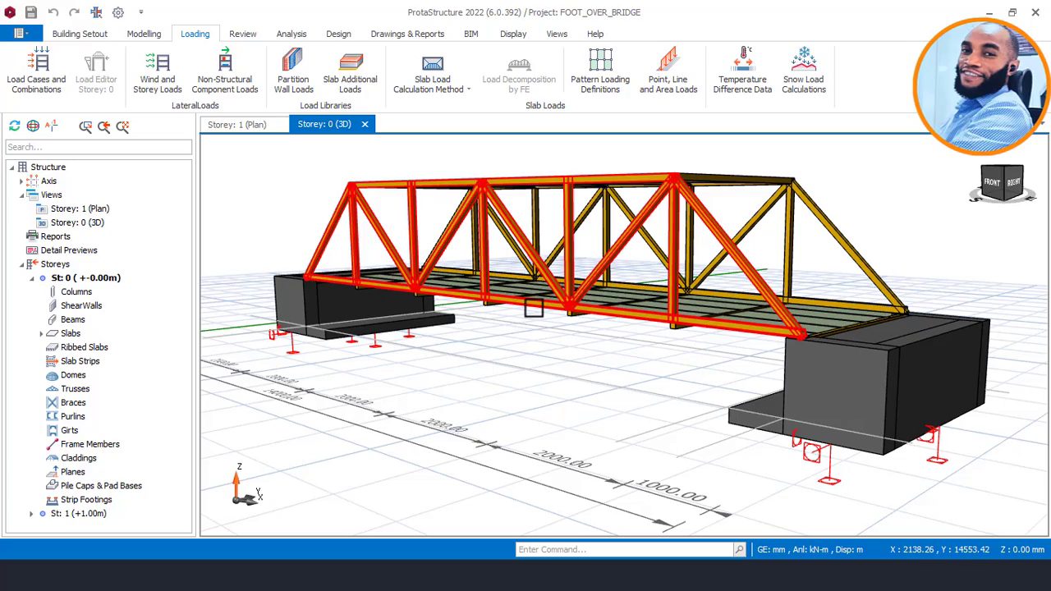
pyautogui.moveTo(539, 301)
pyautogui.moveTo(620, 308)
pyautogui.mouseDown(button='middle')
pyautogui.moveTo(633, 305)
pyautogui.moveTo(580, 316)
pyautogui.moveTo(599, 336)
pyautogui.moveTo(615, 331)
pyautogui.moveTo(671, 279)
pyautogui.moveTo(583, 291)
pyautogui.moveTo(586, 301)
pyautogui.mouseUp(button='middle')
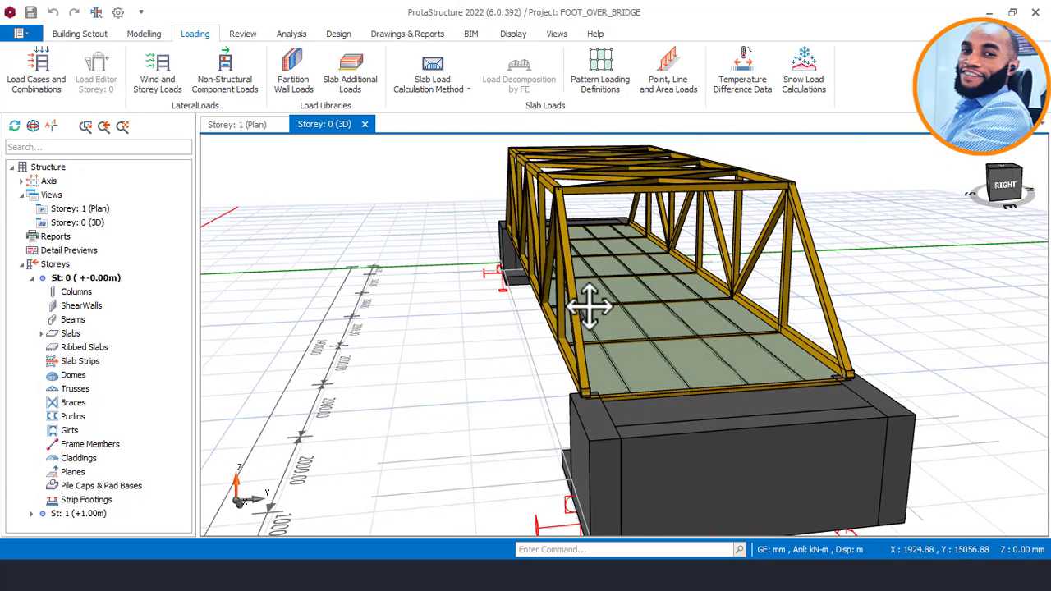
pyautogui.moveTo(588, 306)
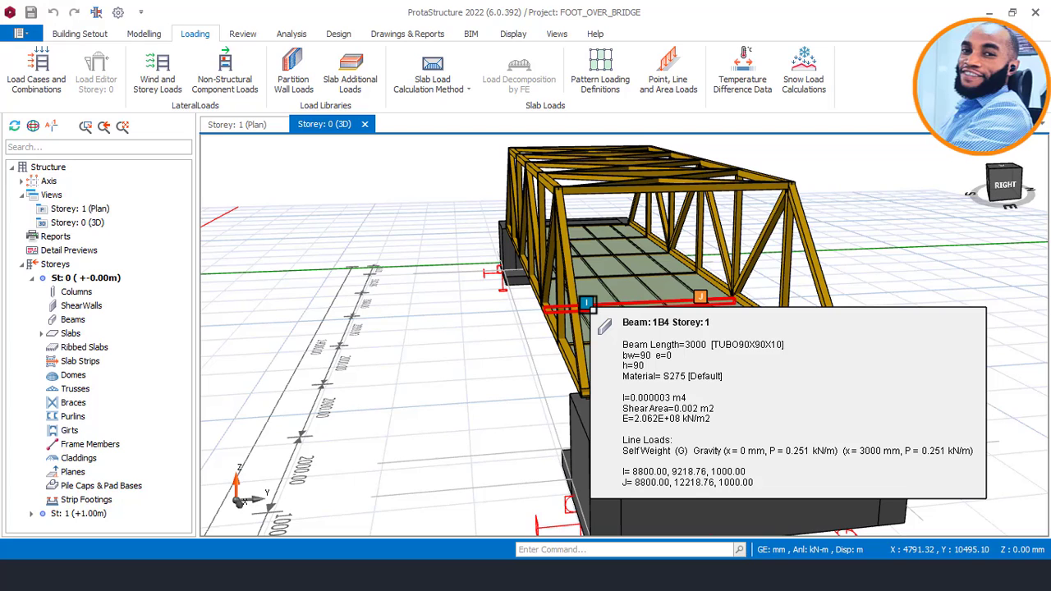
pyautogui.moveTo(553, 237)
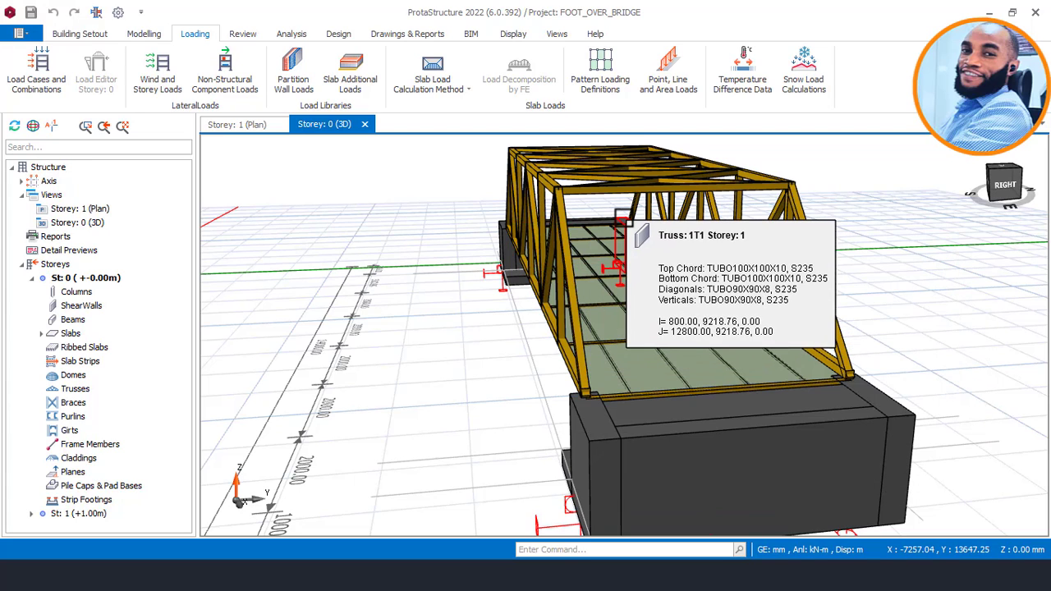
pyautogui.moveTo(629, 218)
# Read the near side truss's member sections and review the bridge's front elevation between both abutments.
pyautogui.moveTo(628, 217); pyautogui.dragTo(682, 229, button='middle')
pyautogui.scroll(-2, 661, 227)
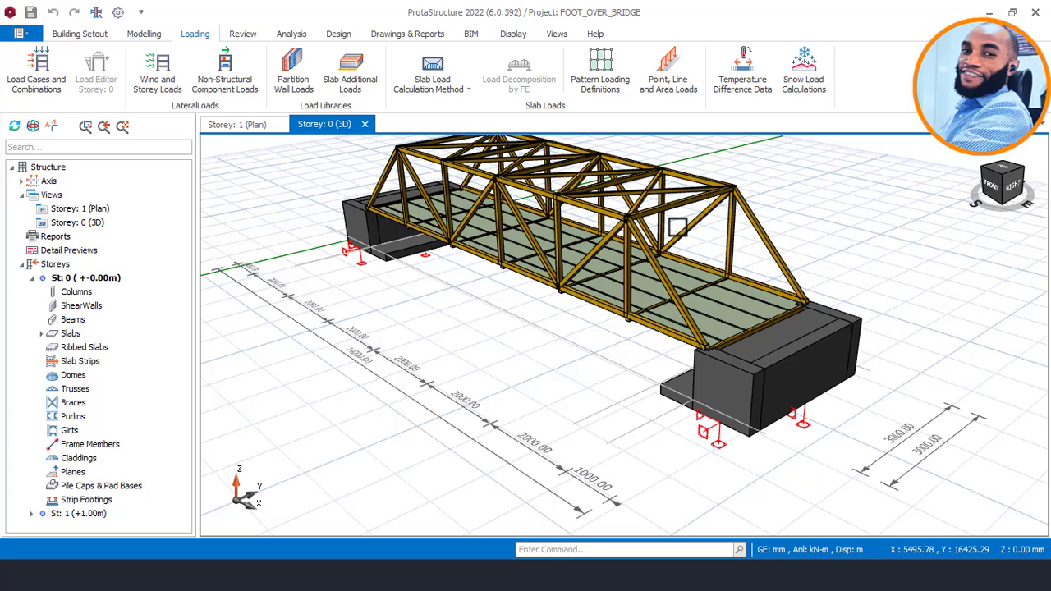
pyautogui.moveTo(627, 359); pyautogui.dragTo(712, 320, button='middle')
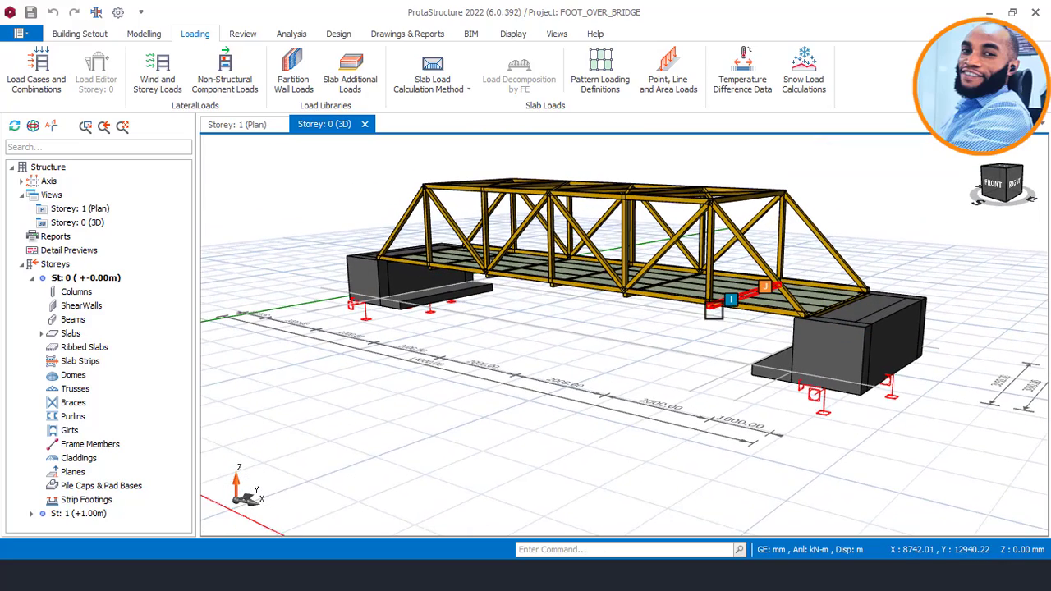
pyautogui.moveTo(698, 304)
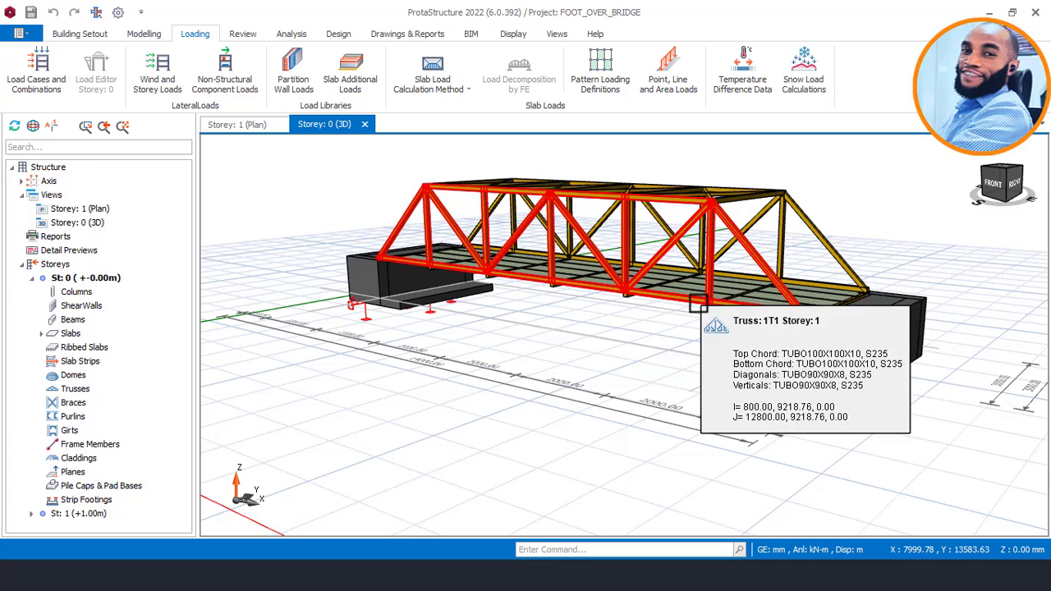
pyautogui.moveTo(597, 316)
pyautogui.mouseDown(button='middle')
pyautogui.moveTo(591, 329)
pyautogui.moveTo(608, 320)
pyautogui.mouseUp(button='middle')
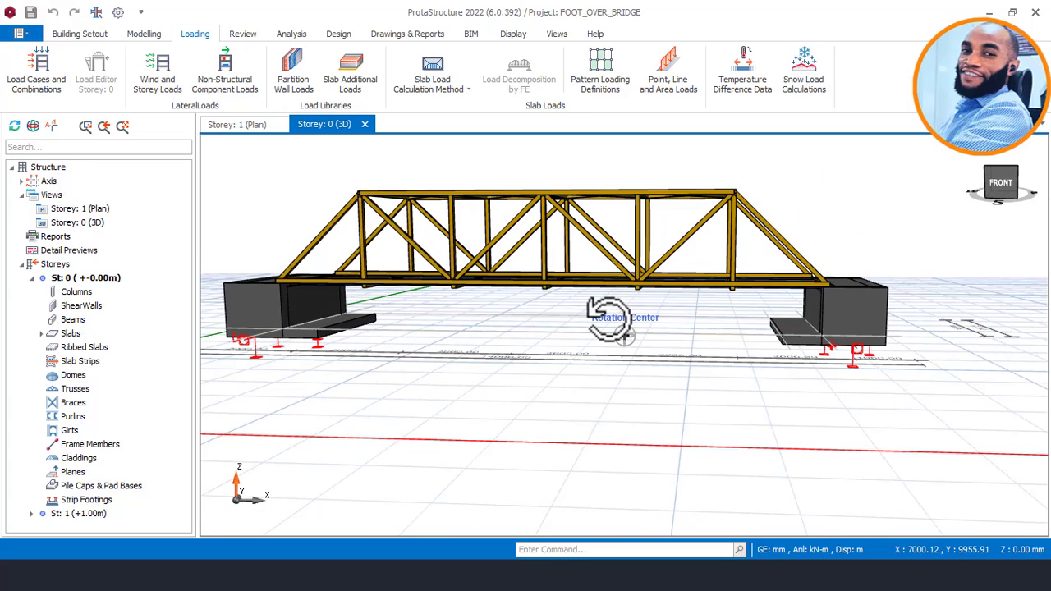
pyautogui.moveTo(502, 315); pyautogui.dragTo(530, 314, button='middle')
pyautogui.scroll(2, 567, 269)
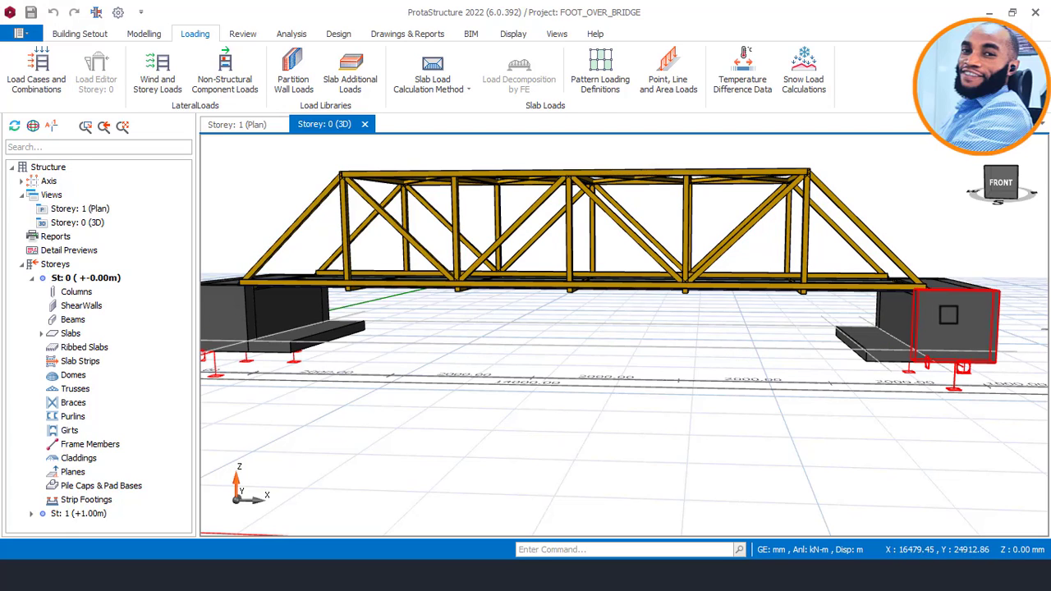
pyautogui.scroll(-3, 406, 301)
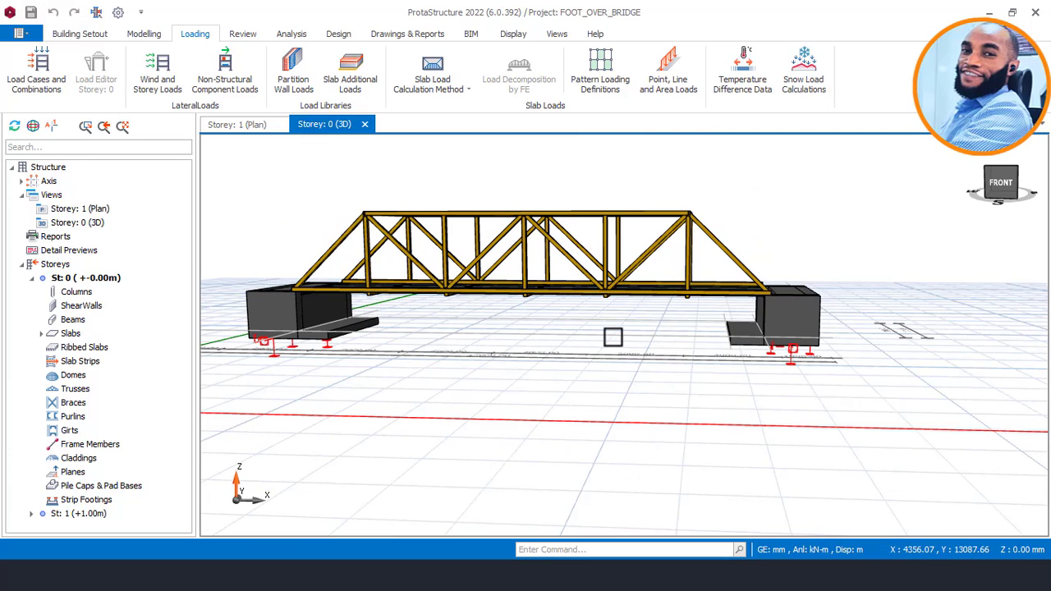
# Examine the abutment at the bridge's near end with its footing and supports, and read its side wall's properties.
pyautogui.moveTo(794, 362); pyautogui.dragTo(742, 363, button='middle')
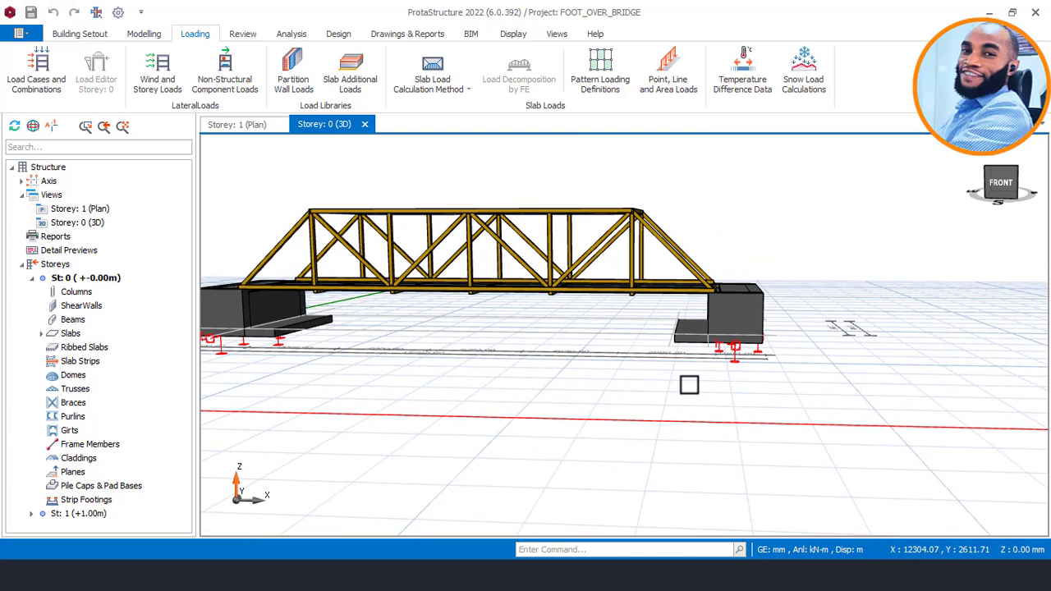
pyautogui.keyDown('shift'); pyautogui.moveTo(689, 385); pyautogui.dragTo(681, 383, button='middle'); pyautogui.keyUp('shift')
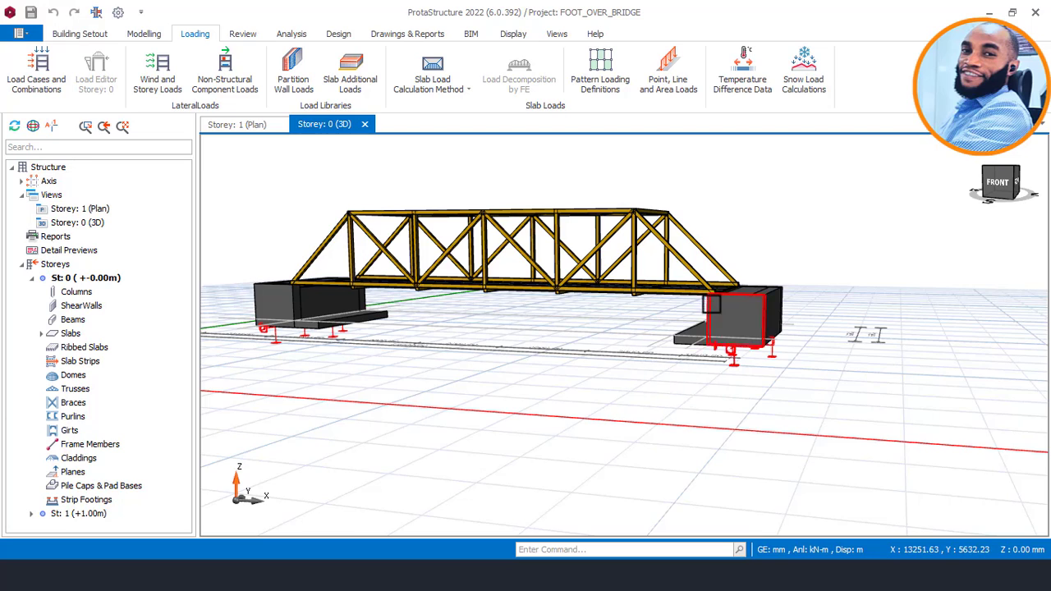
pyautogui.scroll(3, 711, 304)
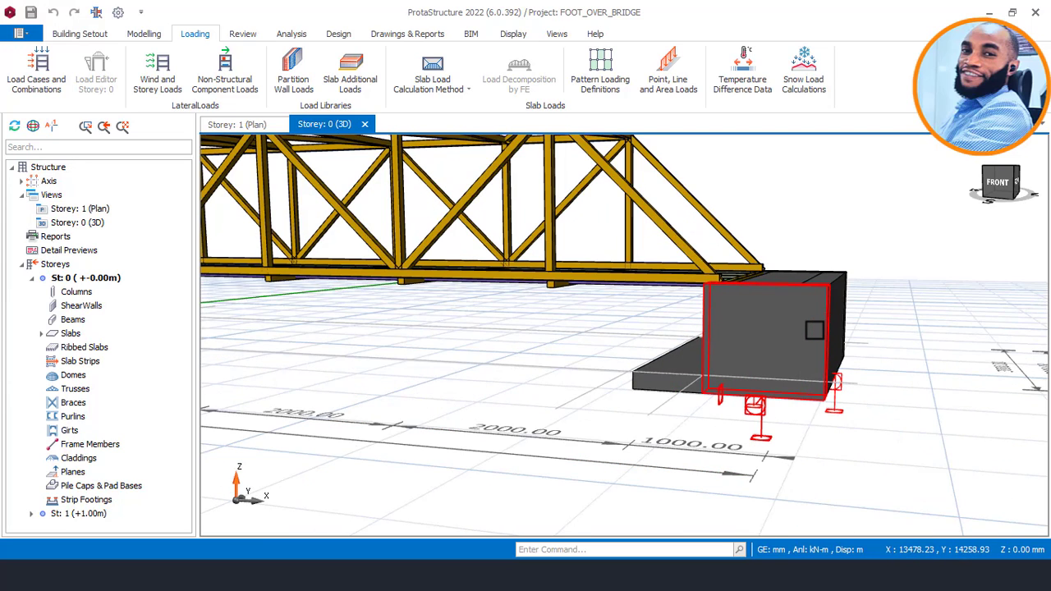
pyautogui.moveTo(812, 331)
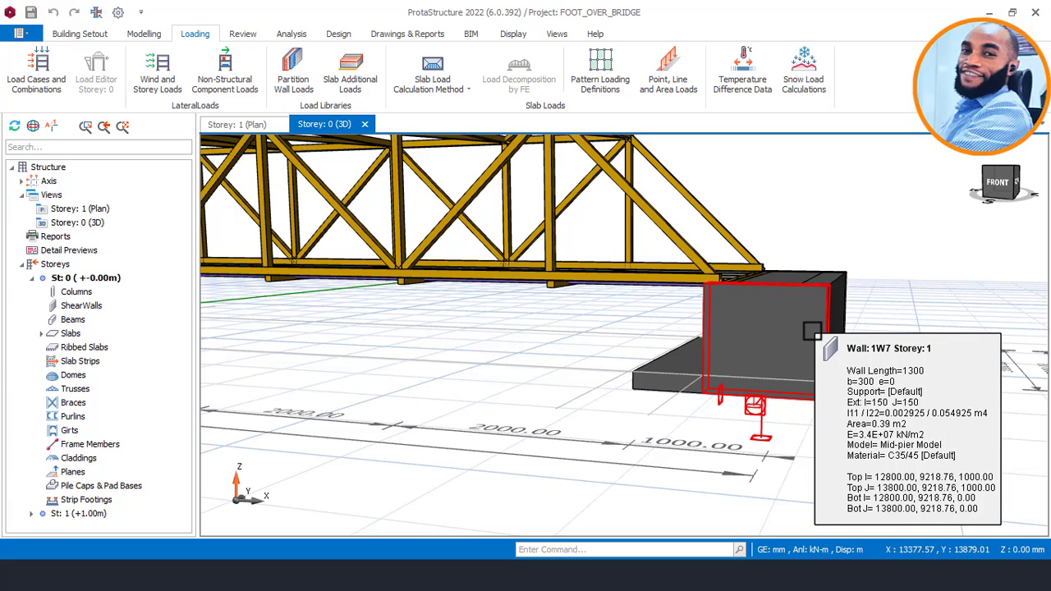
pyautogui.moveTo(811, 331); pyautogui.dragTo(766, 339, button='middle')
pyautogui.moveTo(787, 343)
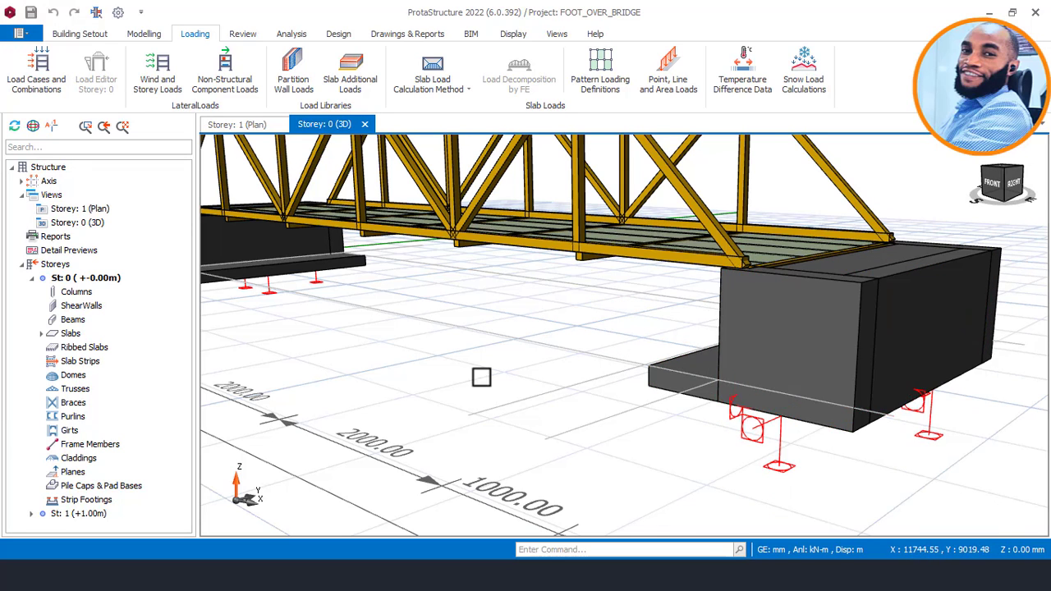
pyautogui.moveTo(482, 376); pyautogui.dragTo(641, 375, button='middle')
pyautogui.scroll(-5, 561, 354)
pyautogui.moveTo(402, 334); pyautogui.dragTo(460, 320, button='middle')
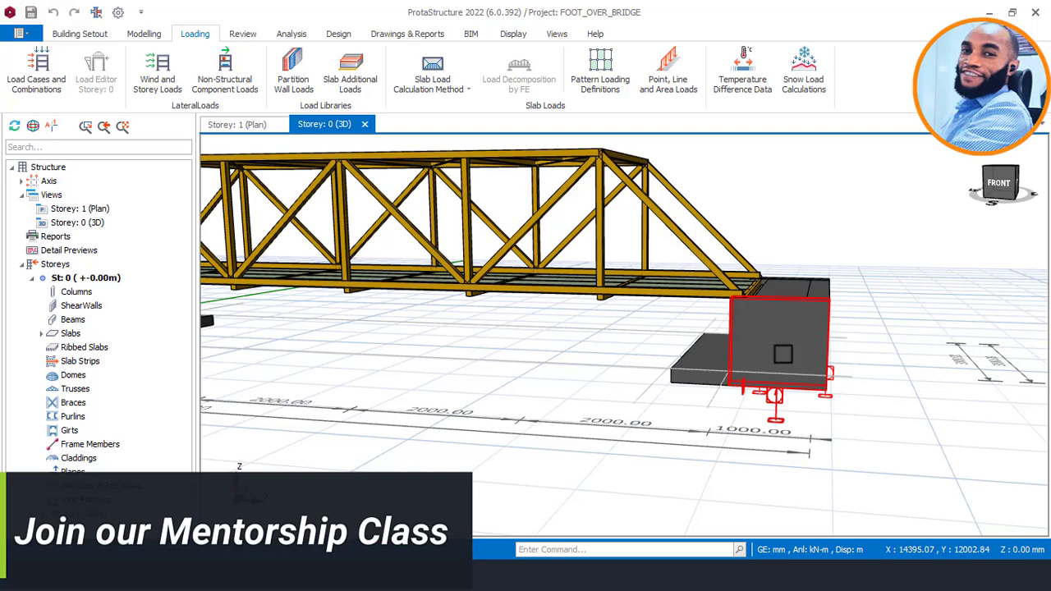
# Read the near-end abutment's side wall properties and review the full bridge from its front corner.
pyautogui.moveTo(812, 313)
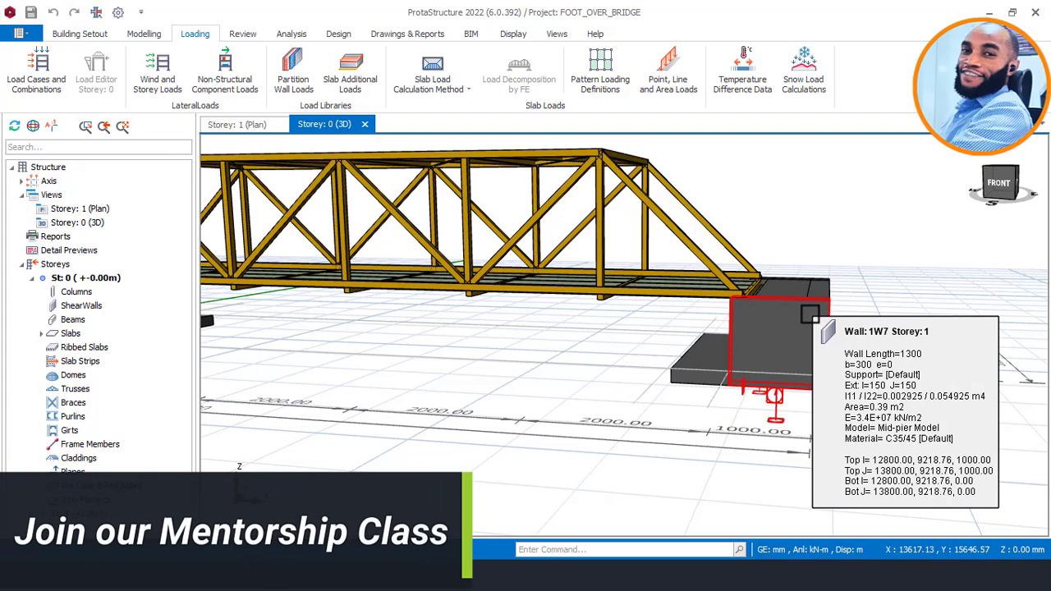
pyautogui.scroll(-3, 794, 317)
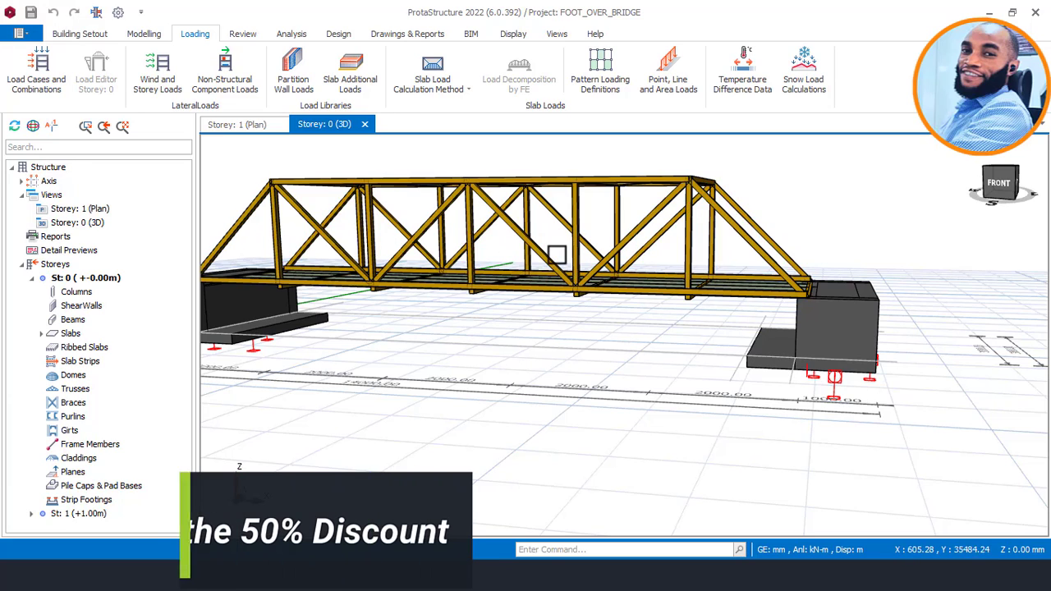
pyautogui.moveTo(556, 242); pyautogui.dragTo(523, 257, button='middle')
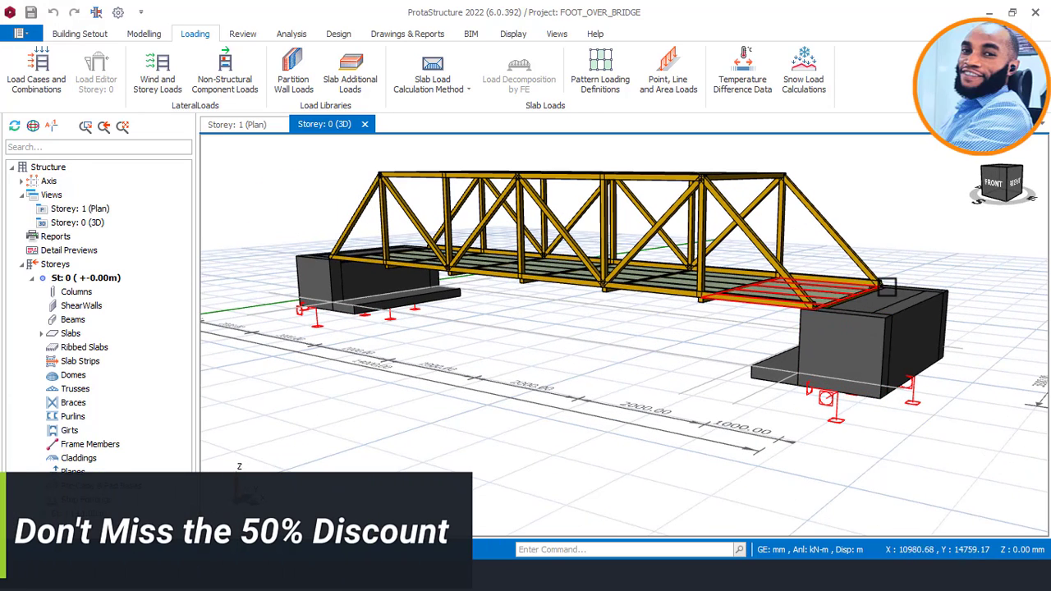
pyautogui.moveTo(512, 291); pyautogui.dragTo(522, 260, button='middle')
pyautogui.moveTo(521, 261)
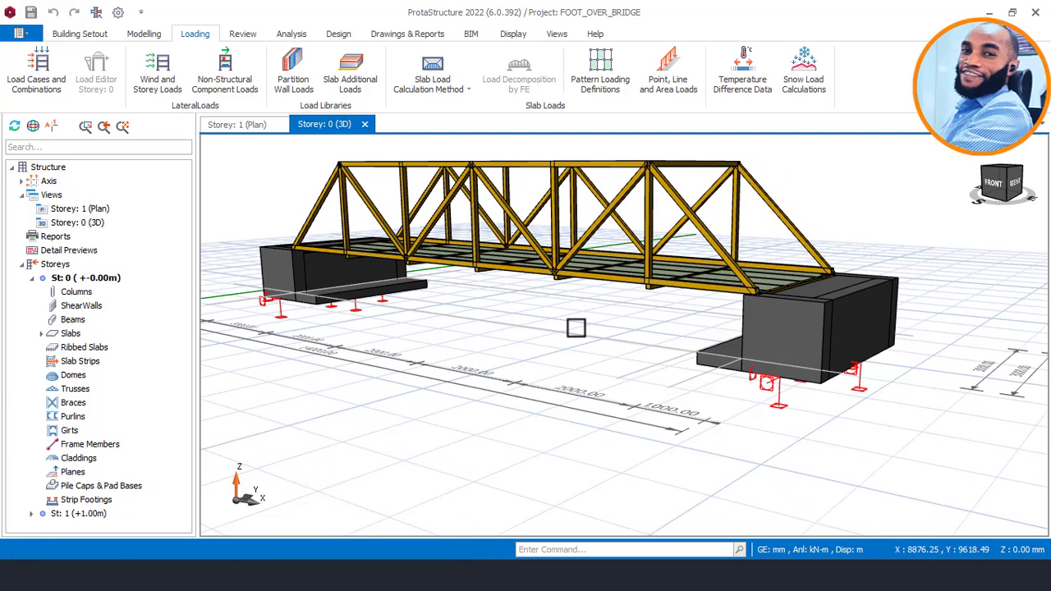
# Inspect the bridge from its long side, from low down and from its end, and identify the deck cladding.
pyautogui.keyDown('shift'); pyautogui.moveTo(579, 328); pyautogui.dragTo(625, 333, button='middle'); pyautogui.keyUp('shift')
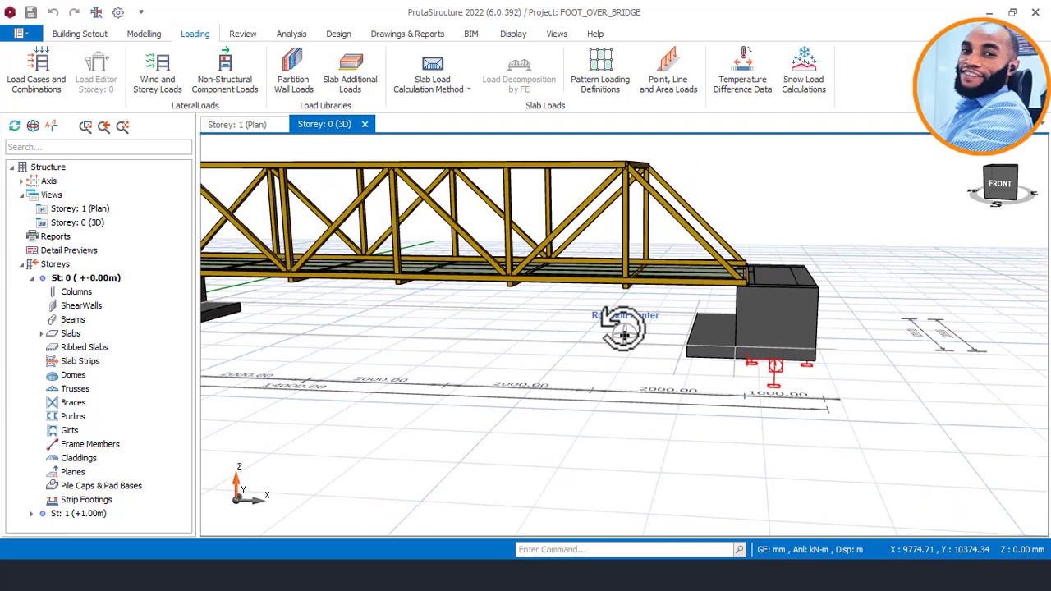
pyautogui.keyDown('shift'); pyautogui.moveTo(624, 329); pyautogui.dragTo(569, 327, button='middle'); pyautogui.keyUp('shift')
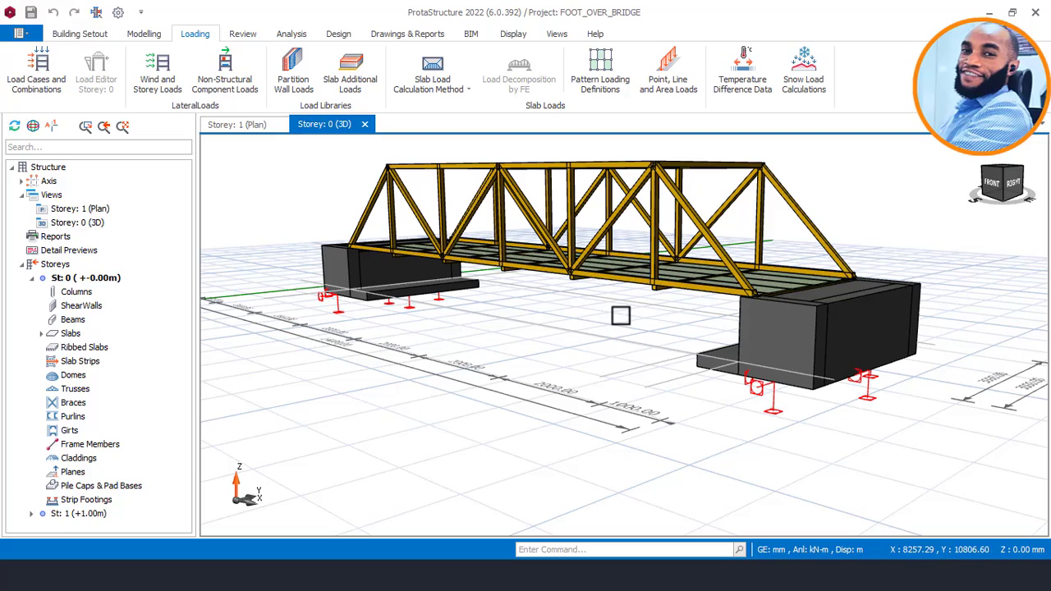
pyautogui.moveTo(622, 316)
pyautogui.keyDown('shift'); pyautogui.mouseDown(button='middle')
pyautogui.moveTo(624, 336)
pyautogui.moveTo(673, 327)
pyautogui.moveTo(678, 312)
pyautogui.moveTo(716, 301)
pyautogui.moveTo(659, 301)
pyautogui.moveTo(649, 290)
pyautogui.mouseUp(button='middle'); pyautogui.keyUp('shift')
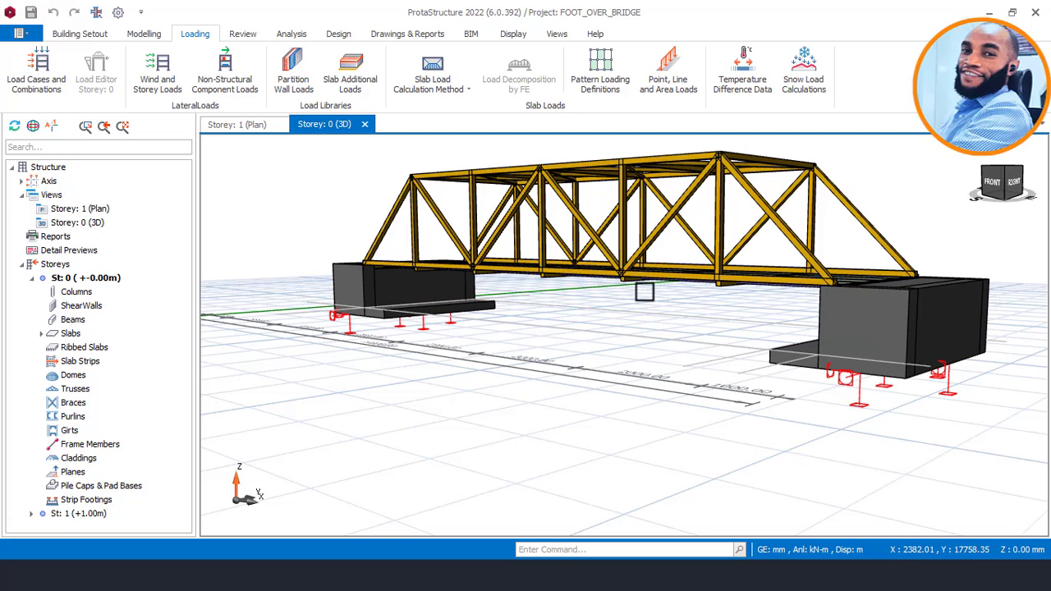
pyautogui.moveTo(643, 292)
pyautogui.mouseDown(button='middle')
pyautogui.moveTo(781, 293)
pyautogui.moveTo(690, 296)
pyautogui.moveTo(730, 299)
pyautogui.mouseUp(button='middle')
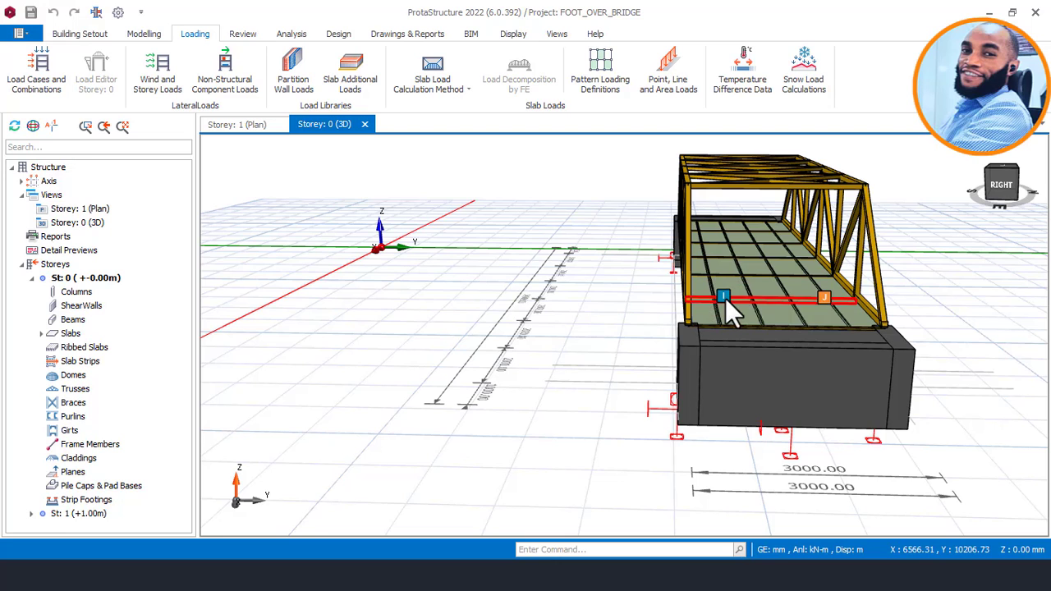
pyautogui.moveTo(727, 297)
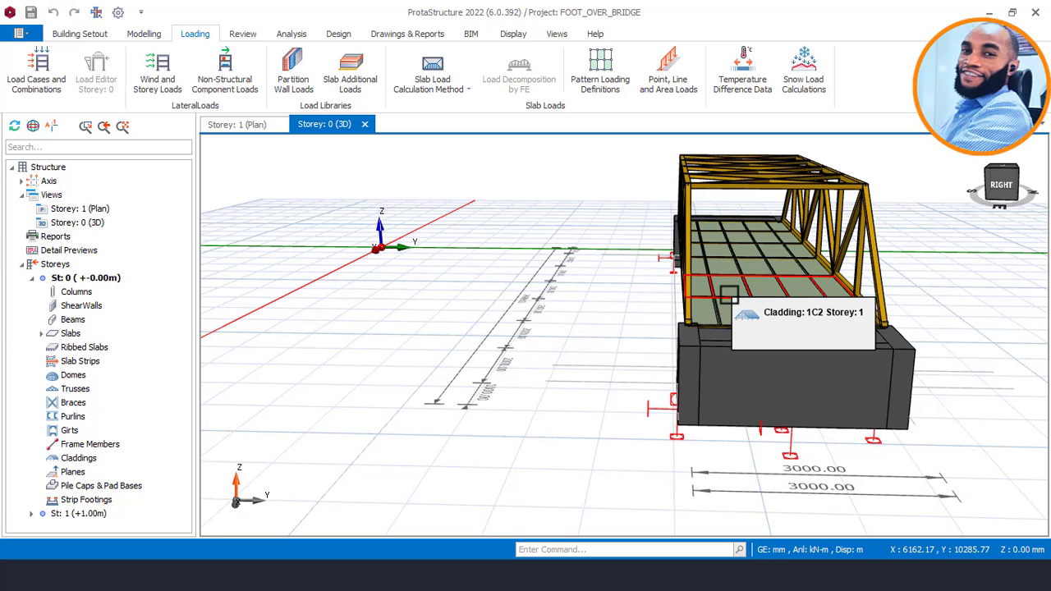
pyautogui.moveTo(667, 289)
pyautogui.mouseDown(button='middle')
pyautogui.moveTo(734, 286)
pyautogui.moveTo(727, 274)
pyautogui.moveTo(704, 262)
pyautogui.moveTo(714, 316)
pyautogui.moveTo(681, 287)
pyautogui.moveTo(696, 281)
pyautogui.mouseUp(button='middle')
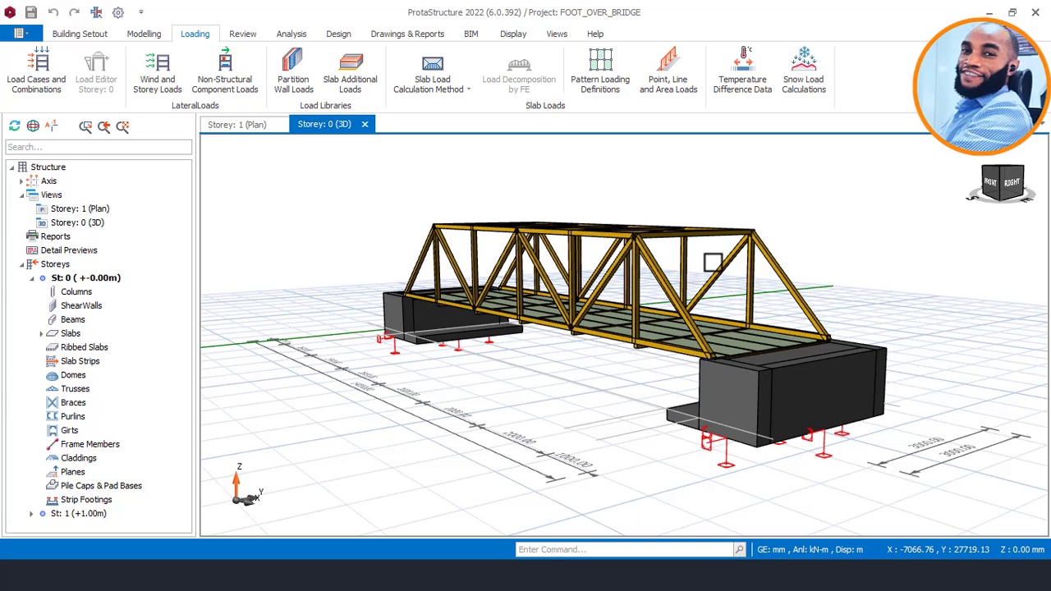
# Read the chord, diagonal and vertical sections of both side trusses from the bridge's front corner.
pyautogui.moveTo(648, 250)
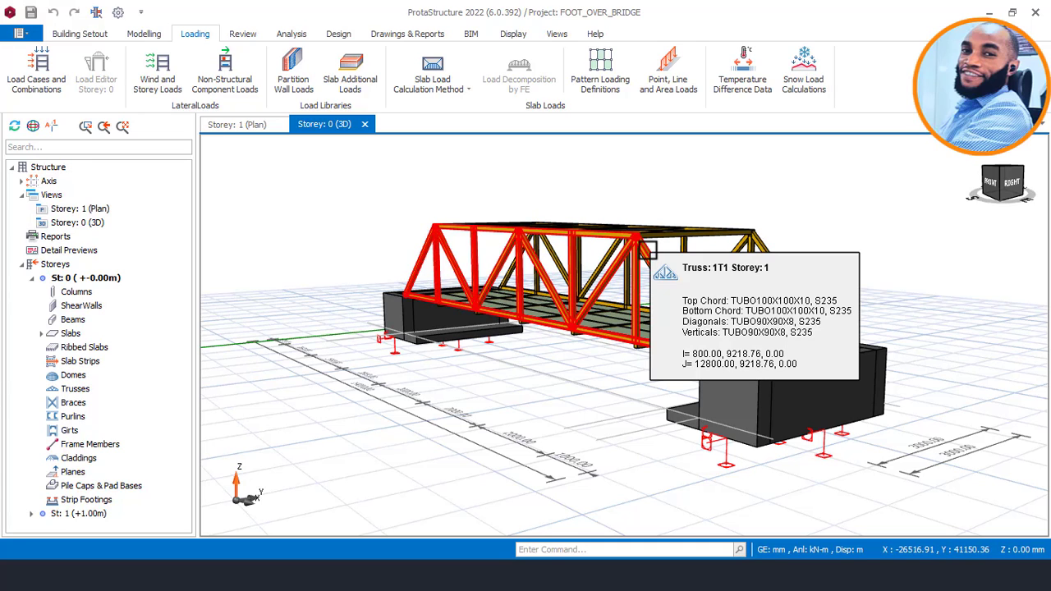
pyautogui.moveTo(646, 250); pyautogui.dragTo(672, 254, button='middle')
pyautogui.scroll(2, 661, 254)
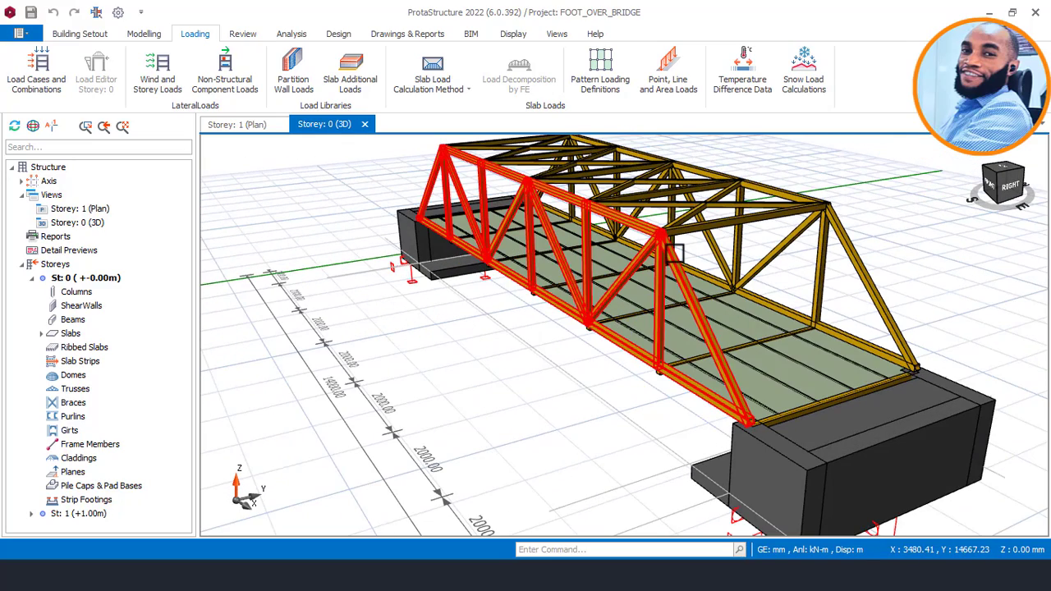
pyautogui.moveTo(674, 255)
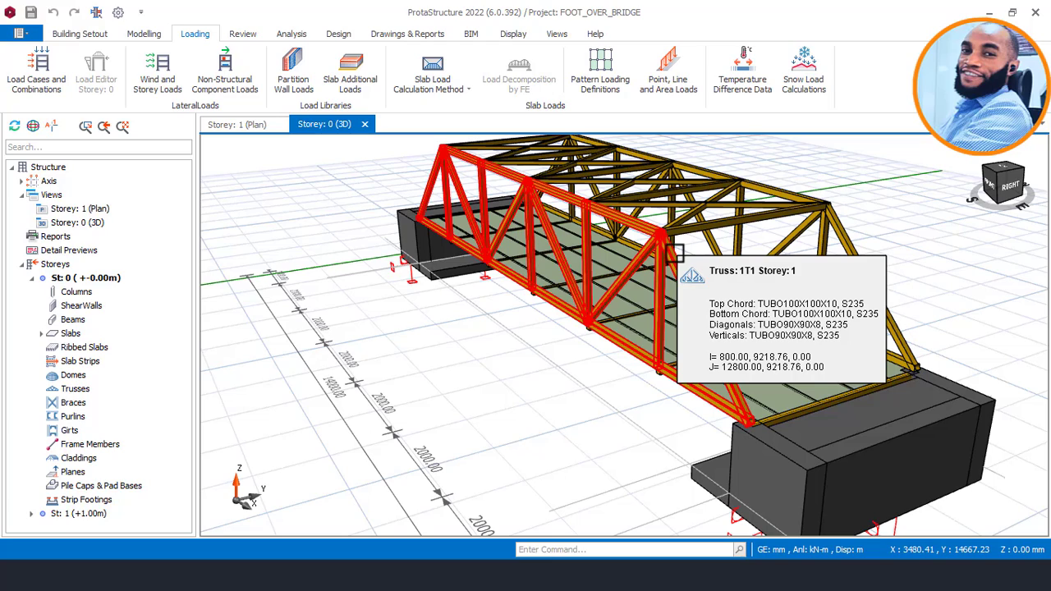
pyautogui.moveTo(673, 252); pyautogui.dragTo(674, 255, button='middle')
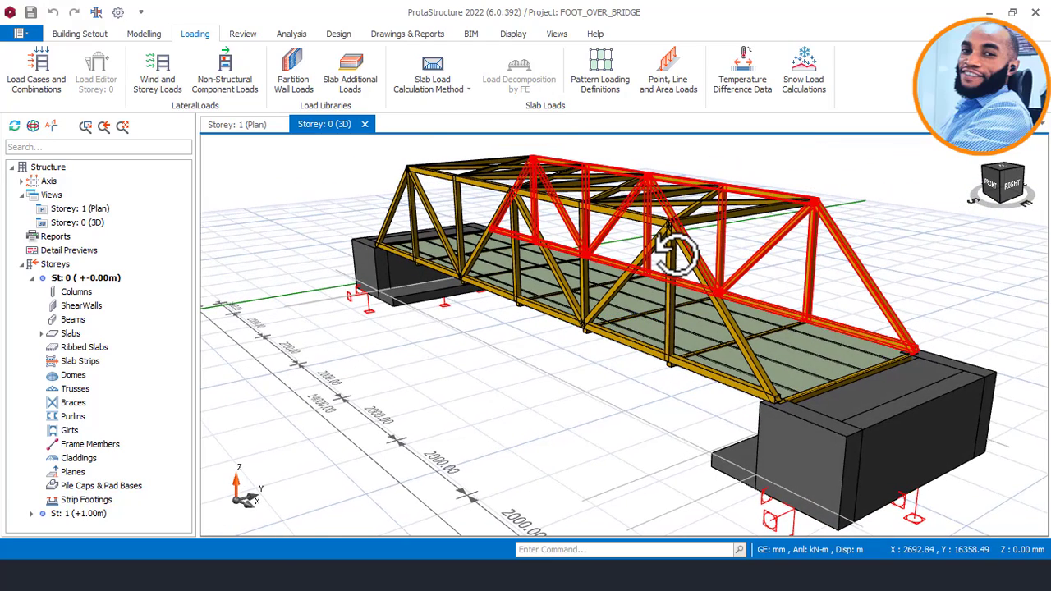
pyautogui.moveTo(675, 233)
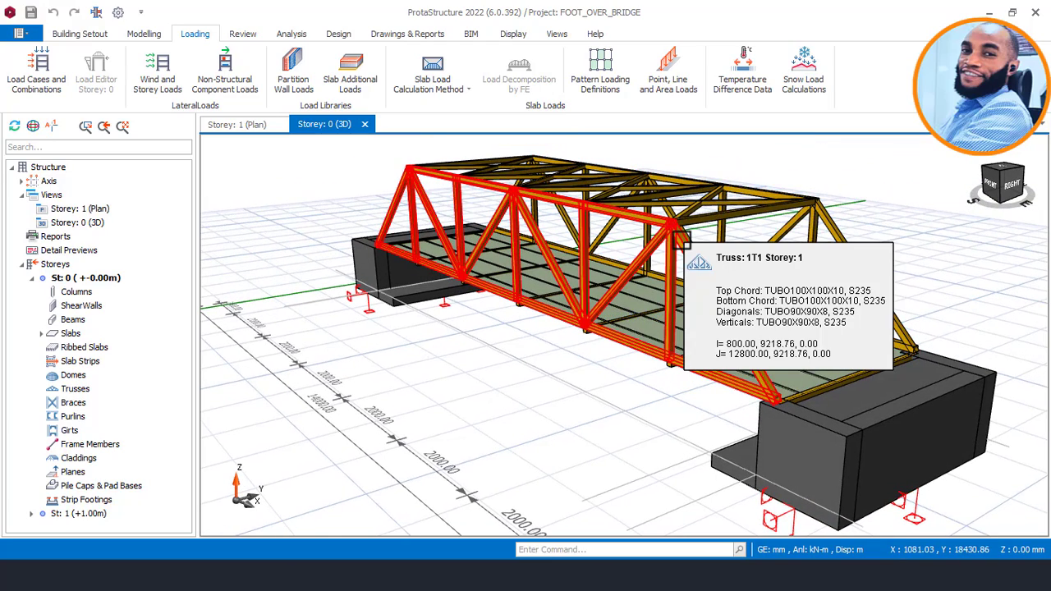
pyautogui.moveTo(680, 238); pyautogui.dragTo(682, 238, button='middle')
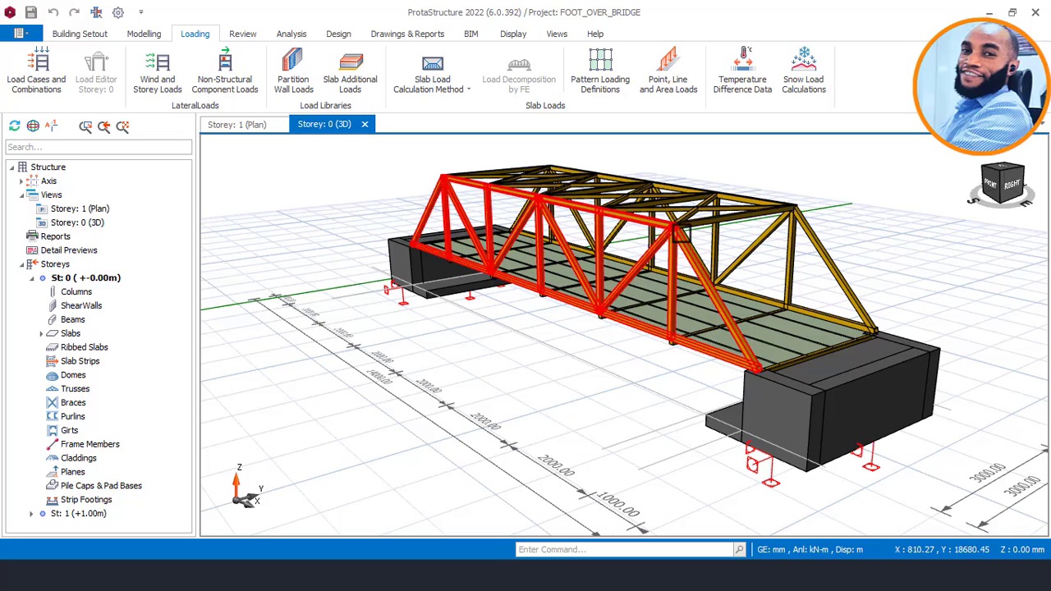
pyautogui.moveTo(682, 238)
pyautogui.mouseDown(button='middle')
pyautogui.moveTo(695, 218)
pyautogui.moveTo(659, 212)
pyautogui.mouseUp(button='middle')
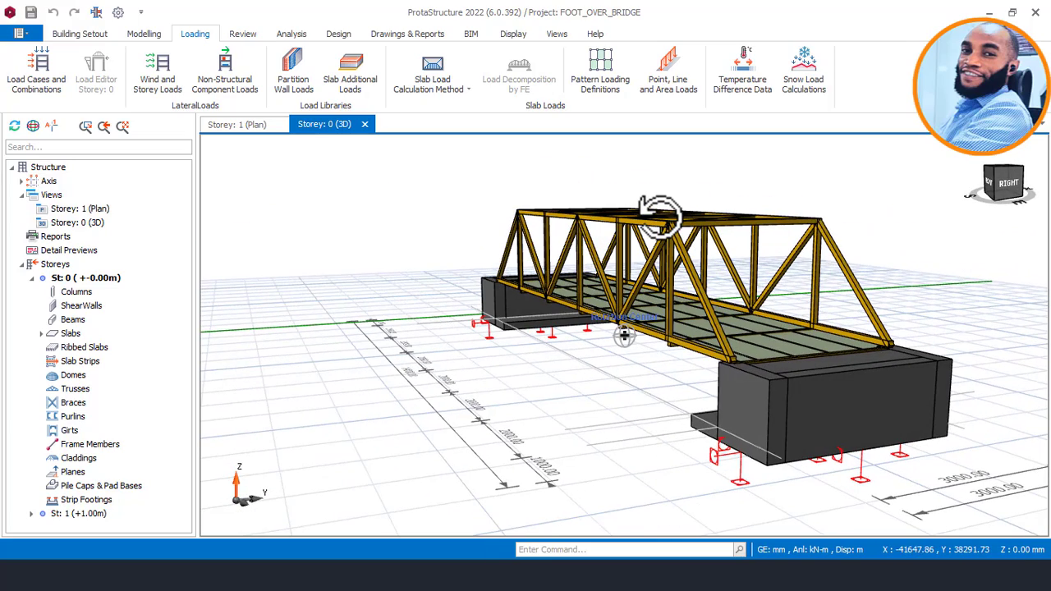
pyautogui.scroll(2, 661, 230)
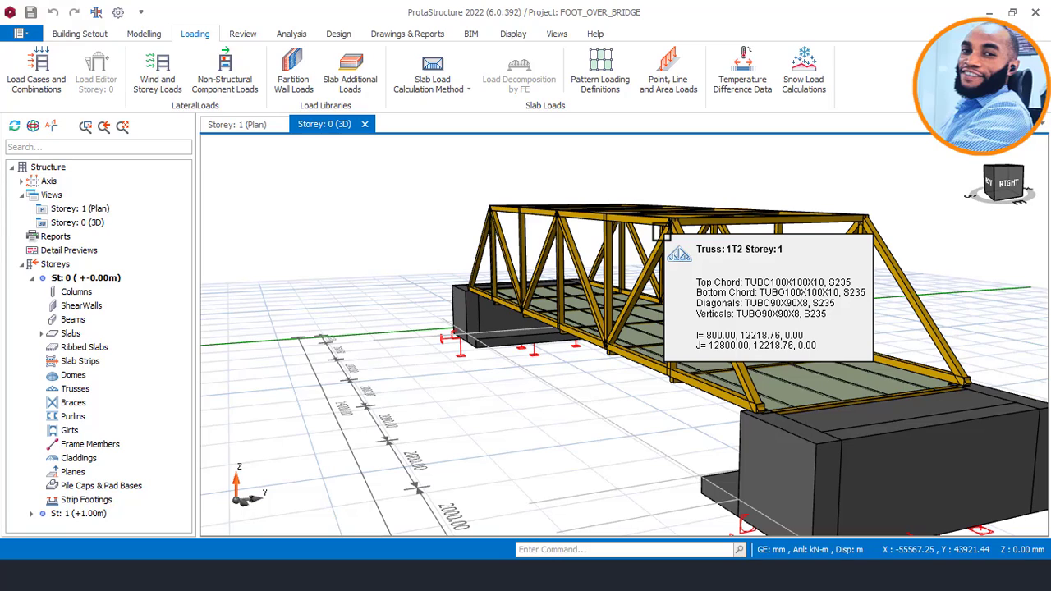
# Review the bridge's front side and read the properties of the cantilever footing slab at the near-end abutment.
pyautogui.scroll(-3, 661, 232)
pyautogui.moveTo(596, 342); pyautogui.dragTo(465, 337, button='middle')
pyautogui.moveTo(548, 301)
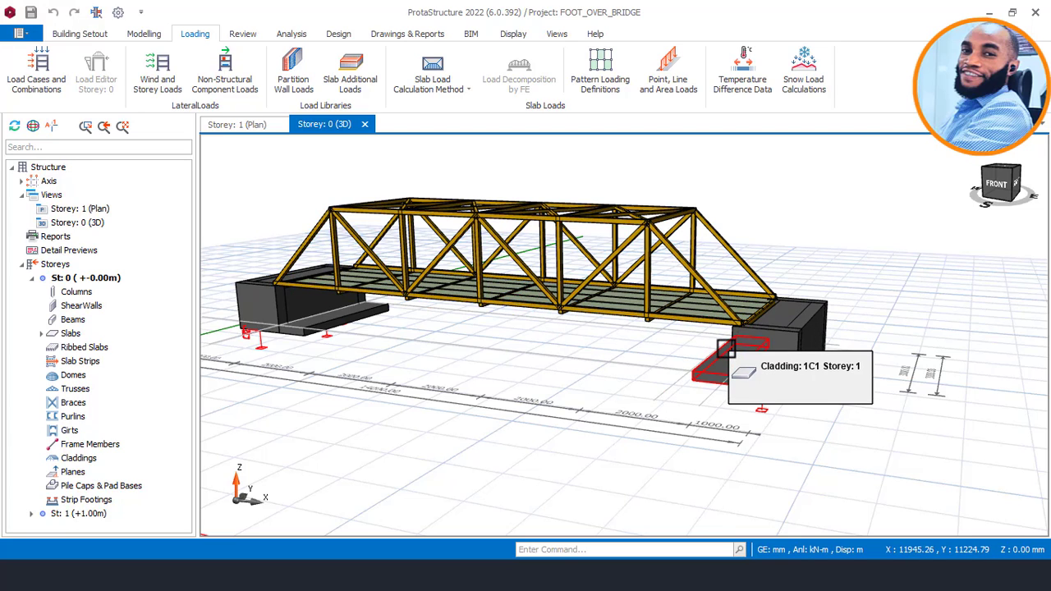
pyautogui.moveTo(726, 349)
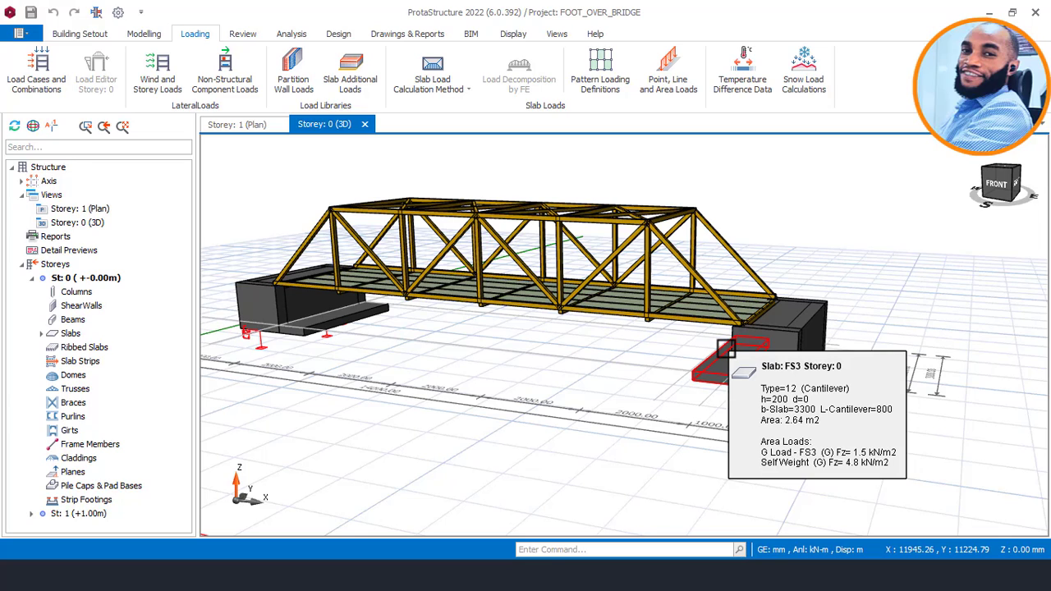
pyautogui.moveTo(716, 344); pyautogui.dragTo(654, 339, button='middle')
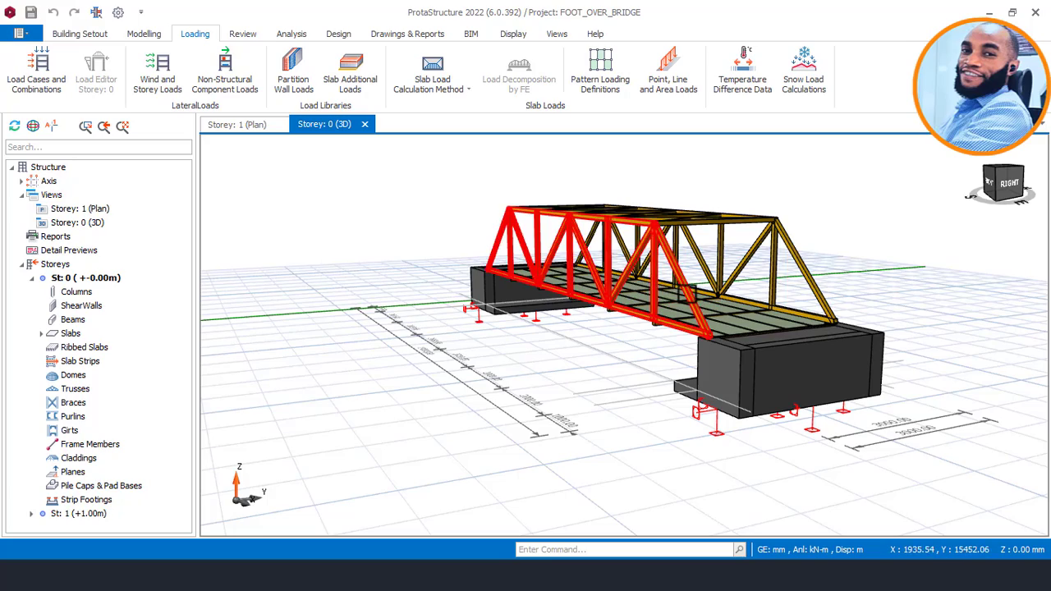
# Examine the deck panels, side trusses and top bracing up close from the bridge's near corner.
pyautogui.moveTo(688, 293); pyautogui.dragTo(709, 341, button='middle')
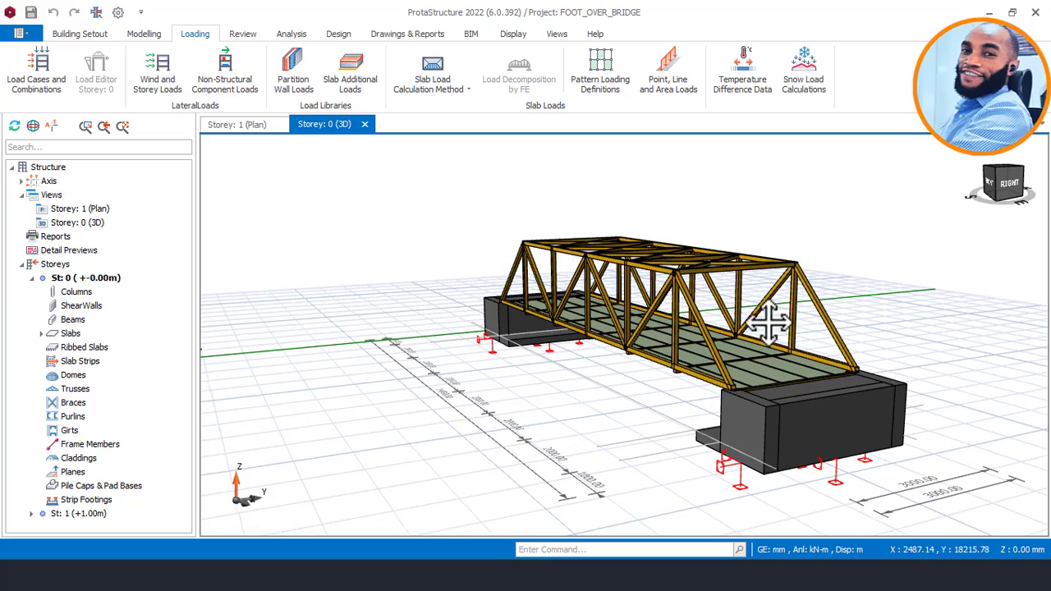
pyautogui.moveTo(720, 285); pyautogui.dragTo(545, 352, button='middle')
pyautogui.moveTo(637, 308); pyautogui.dragTo(584, 300, button='middle')
pyautogui.moveTo(584, 336); pyautogui.dragTo(727, 345, button='middle')
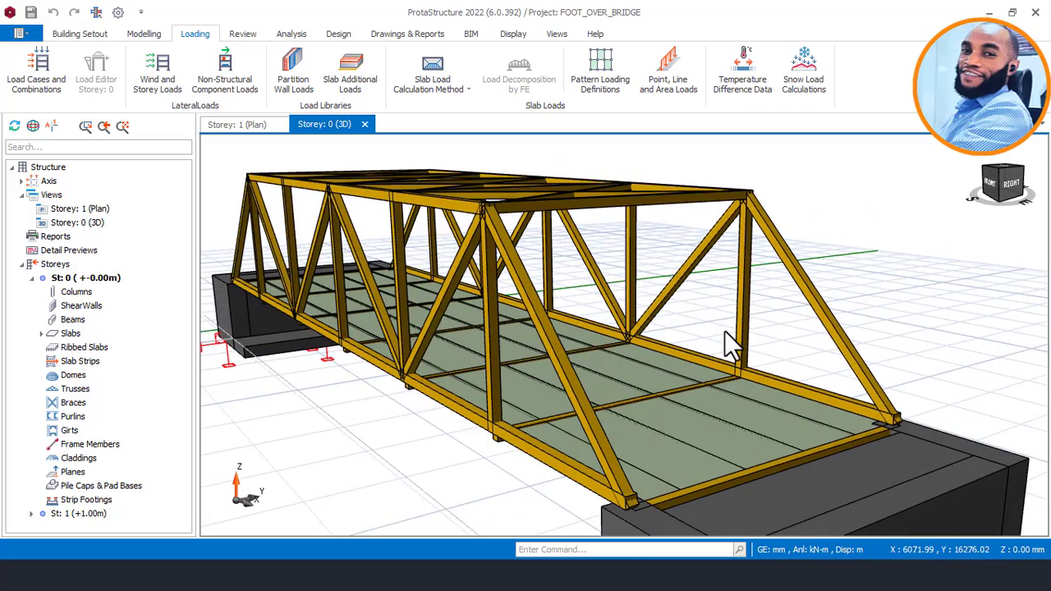
pyautogui.scroll(-1, 699, 307)
pyautogui.moveTo(653, 303); pyautogui.dragTo(669, 248, button='middle')
pyautogui.scroll(-2, 669, 246)
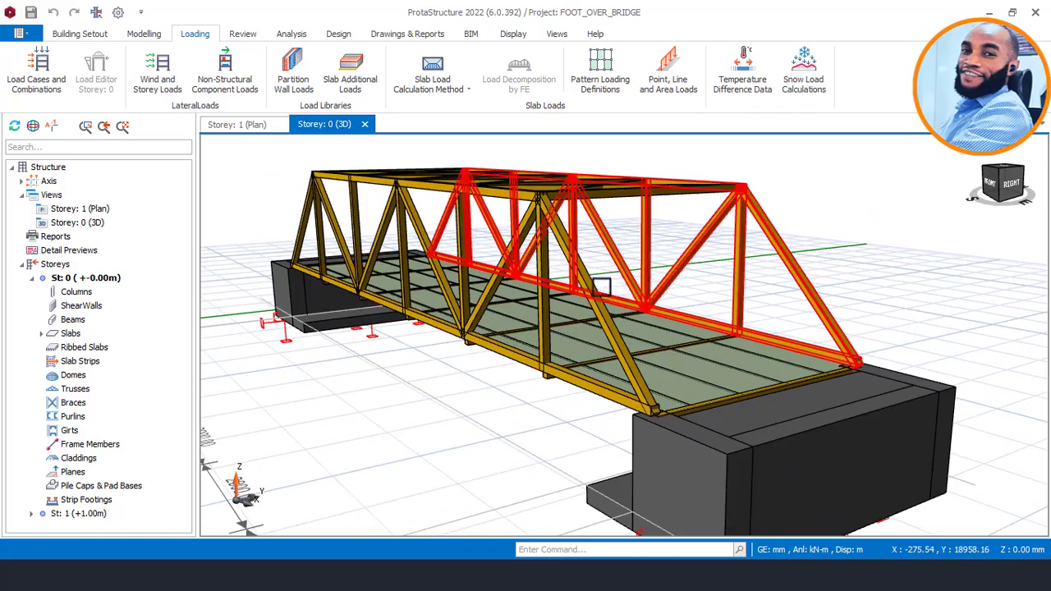
pyautogui.moveTo(588, 303)
pyautogui.mouseDown(button='middle')
pyautogui.moveTo(616, 298)
pyautogui.moveTo(538, 302)
pyautogui.moveTo(581, 302)
pyautogui.mouseUp(button='middle')
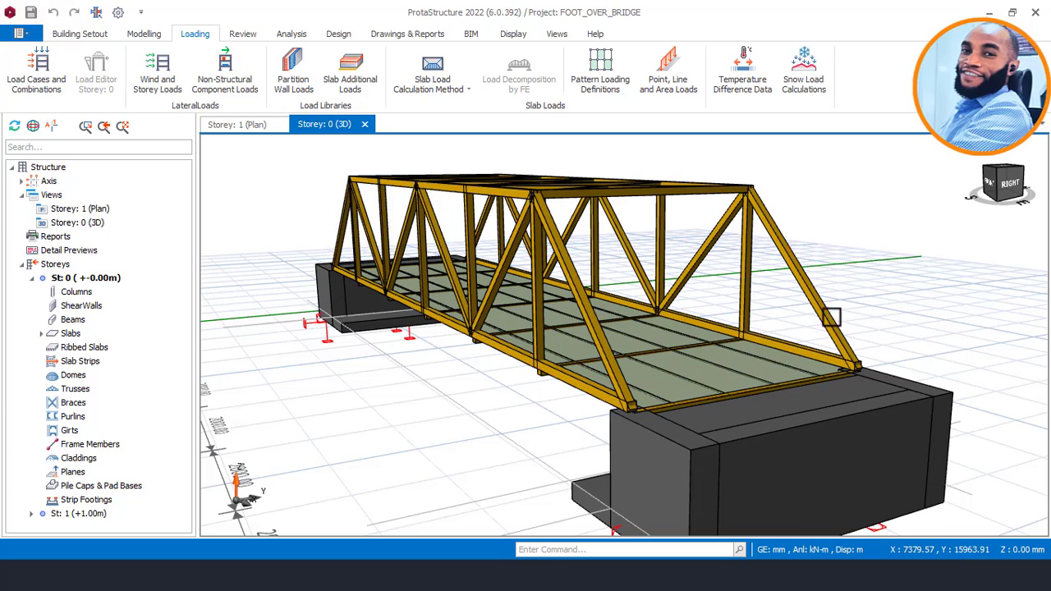
# Review the whole bridge from its corner, along the deck from its end, and from above.
pyautogui.scroll(-2, 882, 283)
pyautogui.moveTo(793, 314)
pyautogui.mouseDown(button='middle')
pyautogui.moveTo(728, 329)
pyautogui.moveTo(747, 296)
pyautogui.moveTo(795, 313)
pyautogui.mouseUp(button='middle')
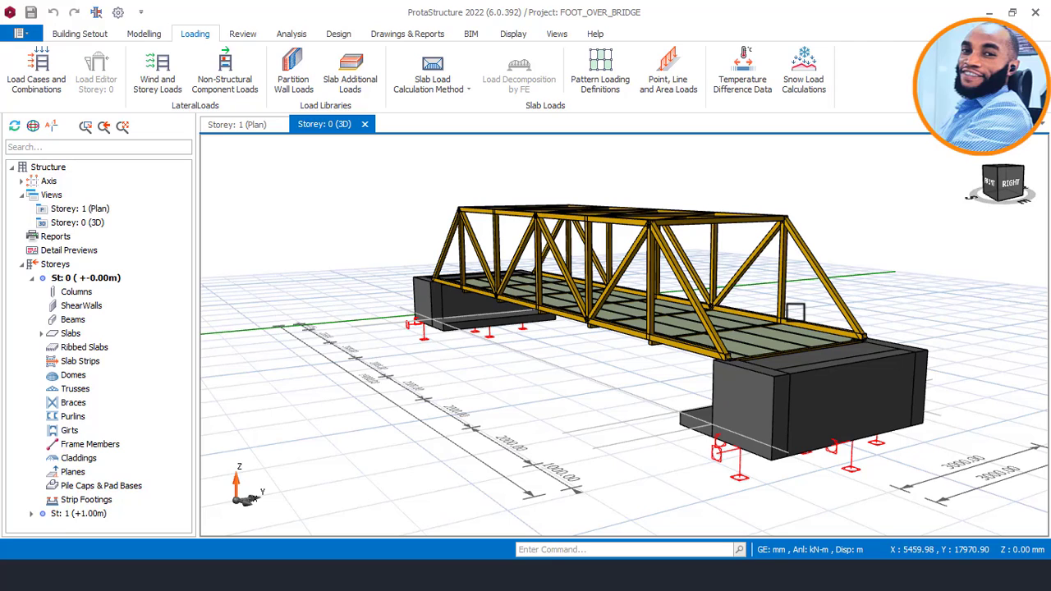
pyautogui.moveTo(793, 292)
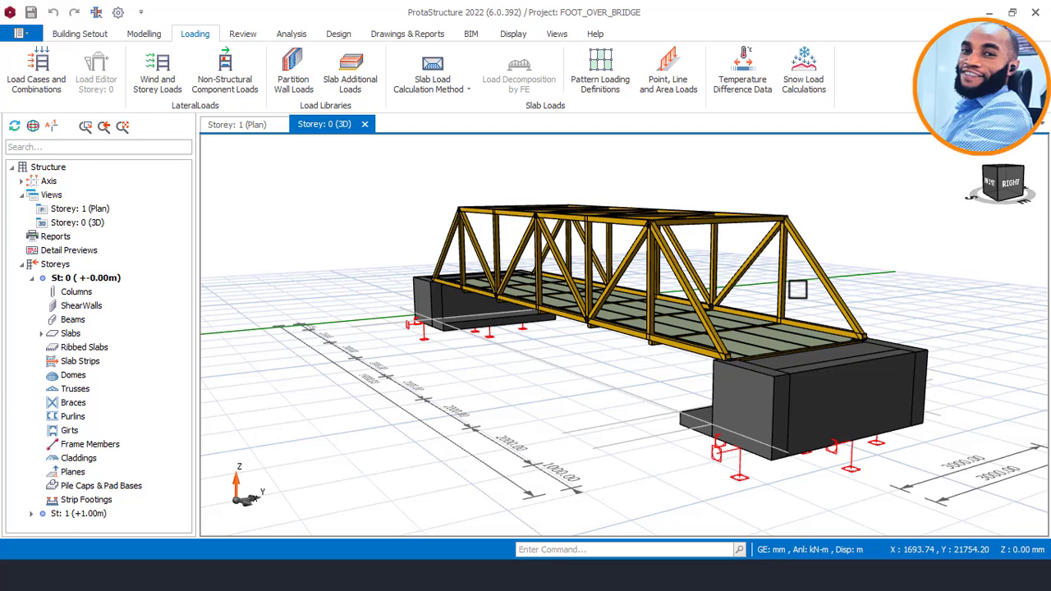
pyautogui.moveTo(776, 316)
pyautogui.mouseDown(button='middle')
pyautogui.moveTo(679, 334)
pyautogui.moveTo(733, 331)
pyautogui.moveTo(715, 321)
pyautogui.mouseUp(button='middle')
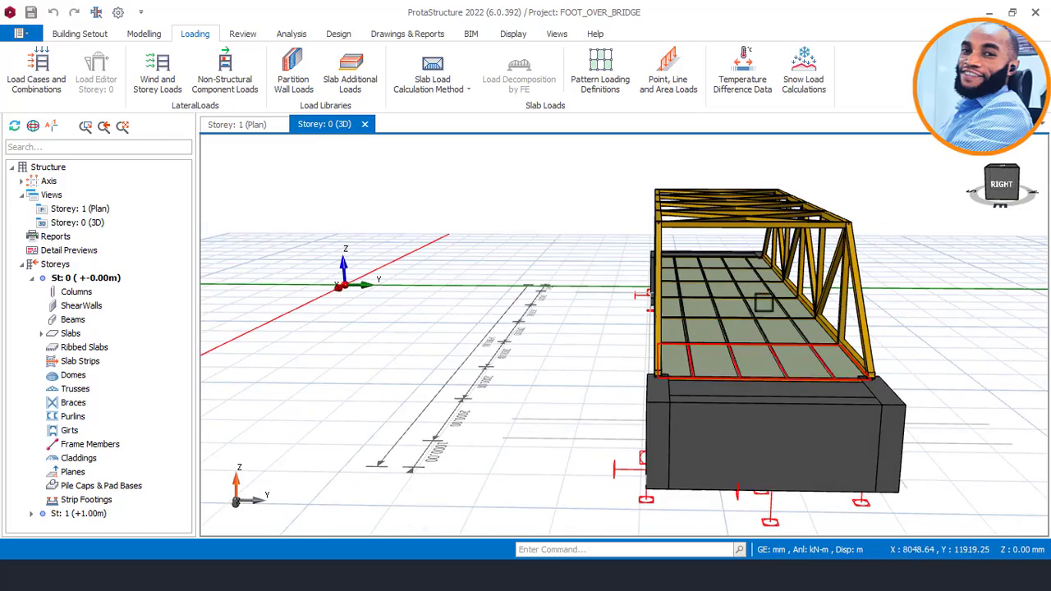
pyautogui.moveTo(762, 359)
pyautogui.mouseDown(button='middle')
pyautogui.moveTo(753, 366)
pyautogui.moveTo(805, 361)
pyautogui.mouseUp(button='middle')
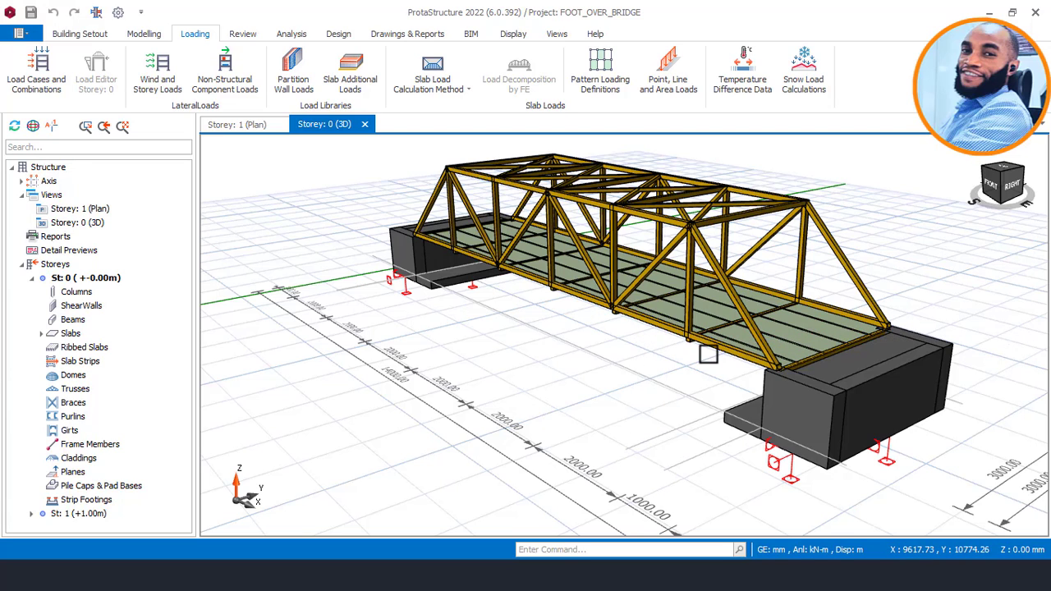
pyautogui.moveTo(706, 354); pyautogui.dragTo(726, 351, button='middle')
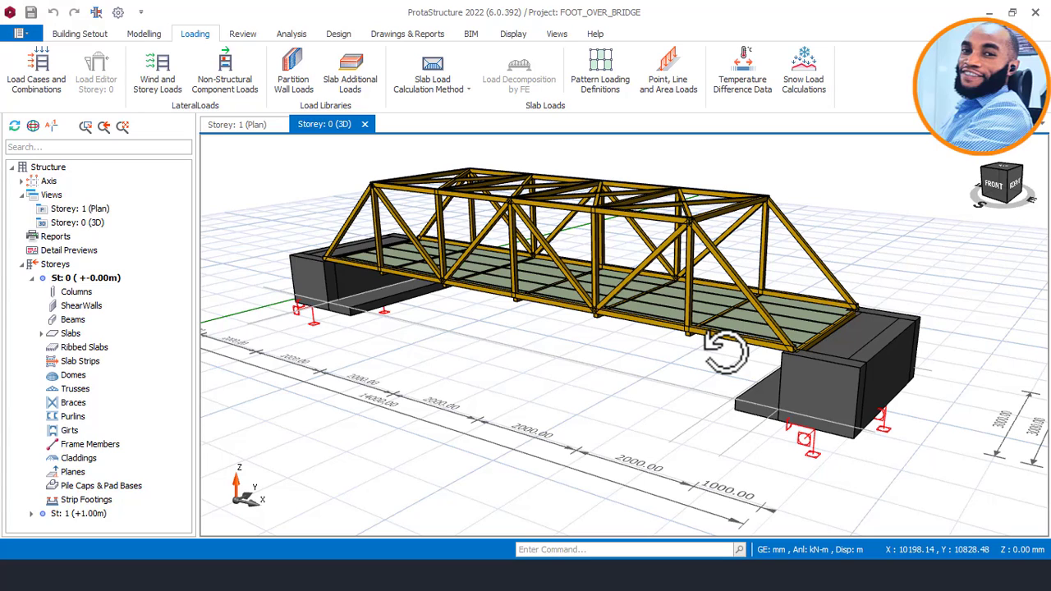
# Examine the underside of the deck and read the section and material of an end-bay purlin.
pyautogui.moveTo(687, 351)
pyautogui.mouseDown(button='middle')
pyautogui.moveTo(674, 353)
pyautogui.moveTo(682, 337)
pyautogui.moveTo(659, 362)
pyautogui.moveTo(676, 336)
pyautogui.moveTo(699, 339)
pyautogui.moveTo(621, 347)
pyautogui.moveTo(611, 371)
pyautogui.moveTo(612, 343)
pyautogui.mouseUp(button='middle')
pyautogui.scroll(1, 681, 351)
pyautogui.scroll(5, 616, 359)
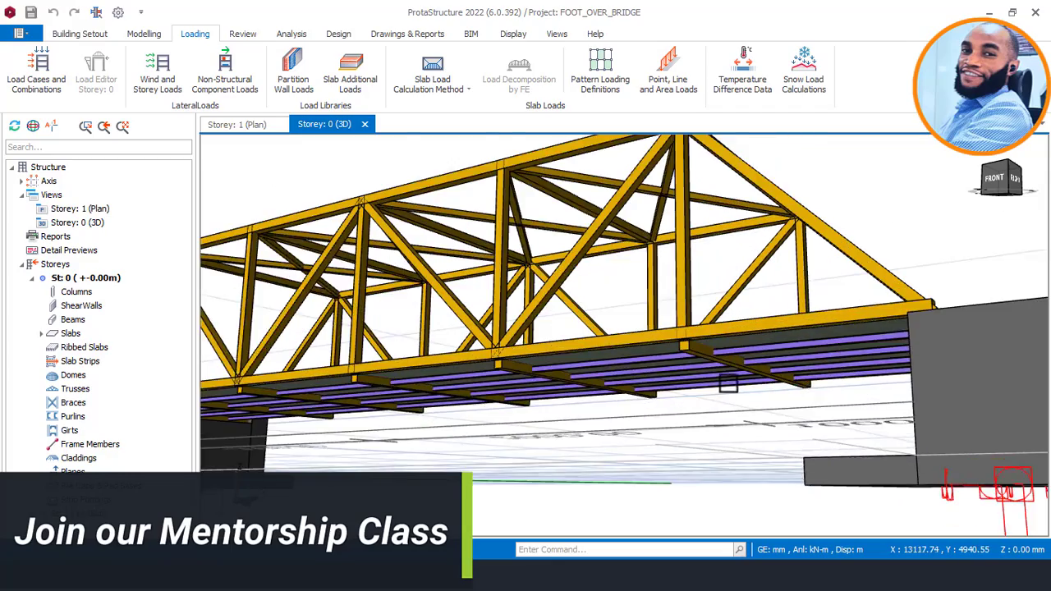
pyautogui.moveTo(560, 353); pyautogui.dragTo(640, 382, button='middle')
pyautogui.scroll(-2, 698, 359)
pyautogui.moveTo(791, 357); pyautogui.dragTo(799, 358, button='middle')
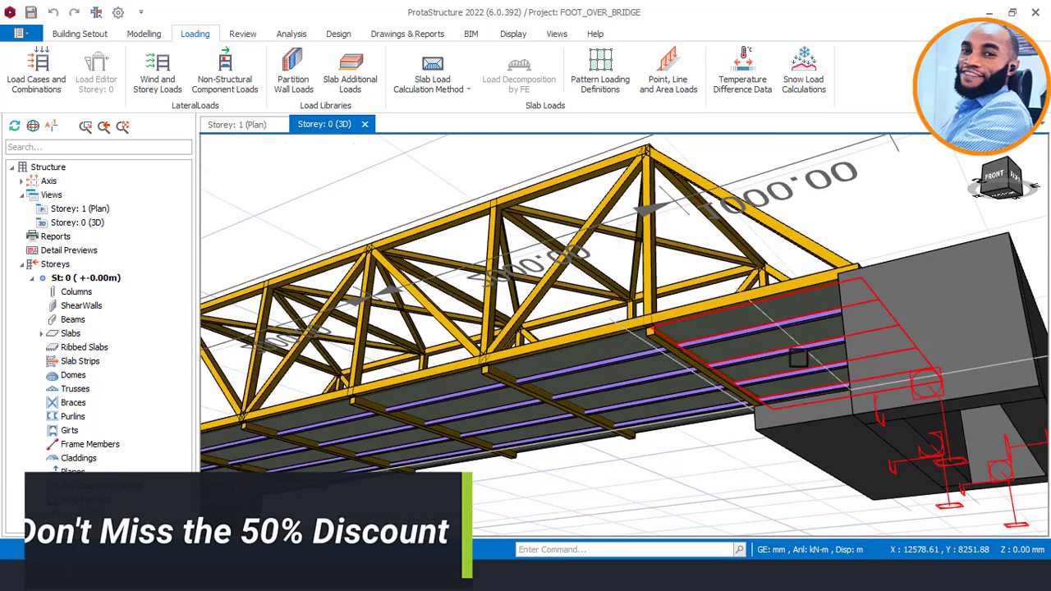
# Open the loads of end-bay purlin 1P4 and set up a full uniform gravity load of 5 kN/m.
pyautogui.rightClick(764, 329)
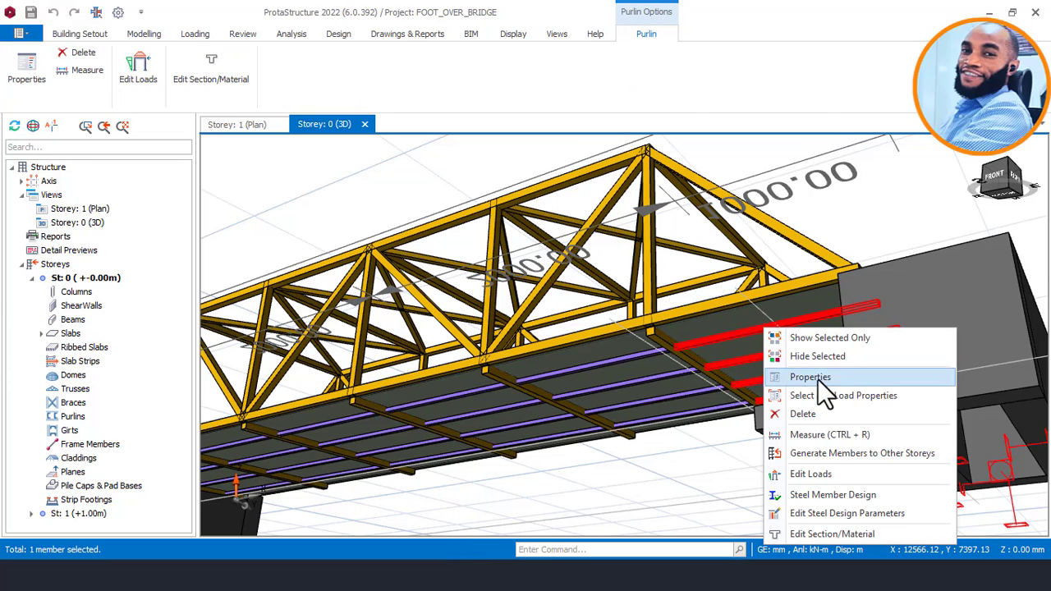
pyautogui.click(814, 474)
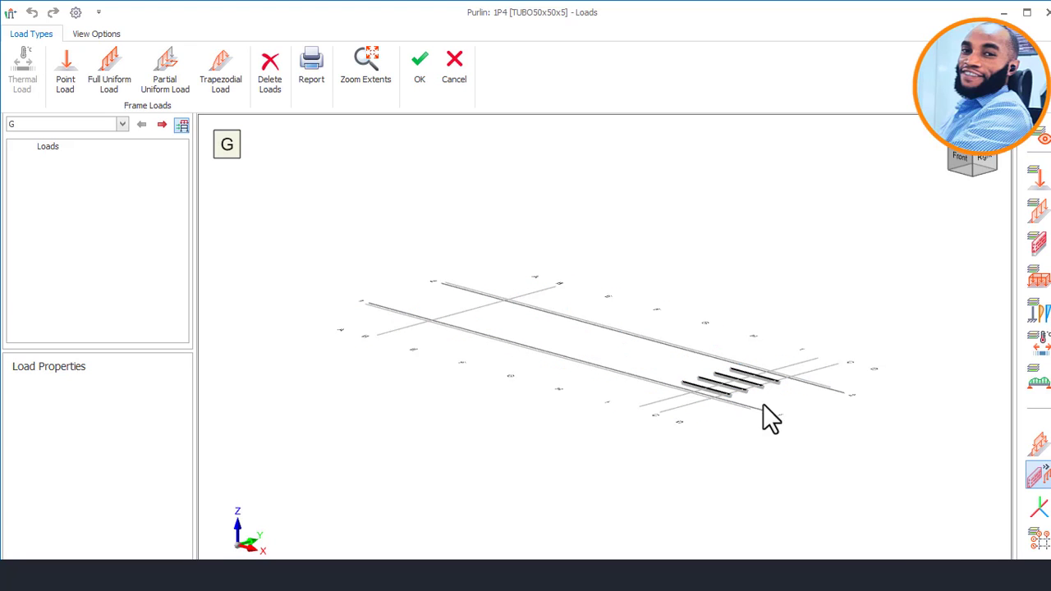
pyautogui.scroll(5, 779, 418)
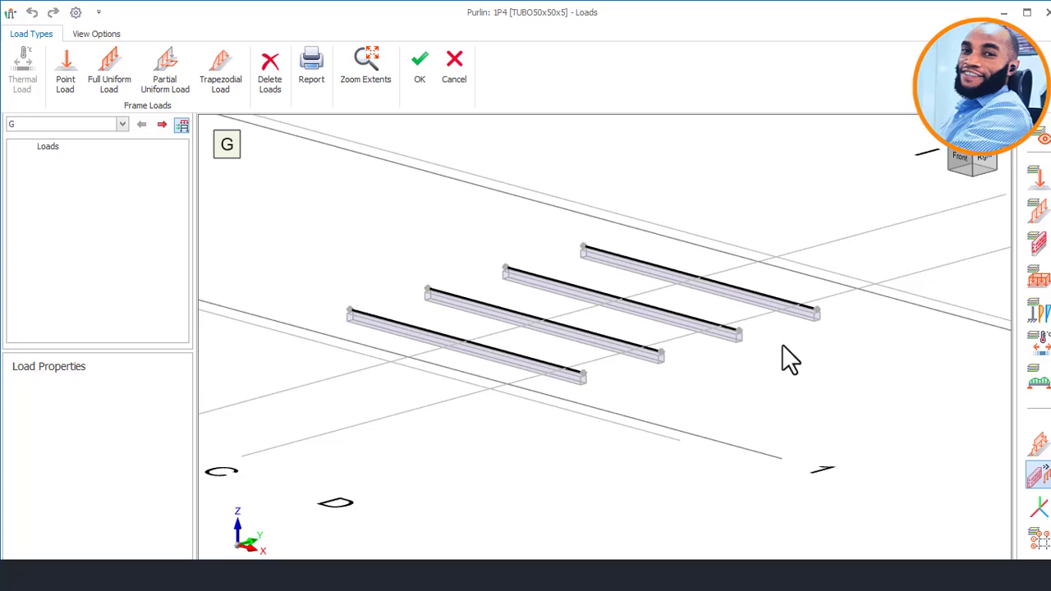
pyautogui.moveTo(783, 346); pyautogui.dragTo(628, 343, button='middle')
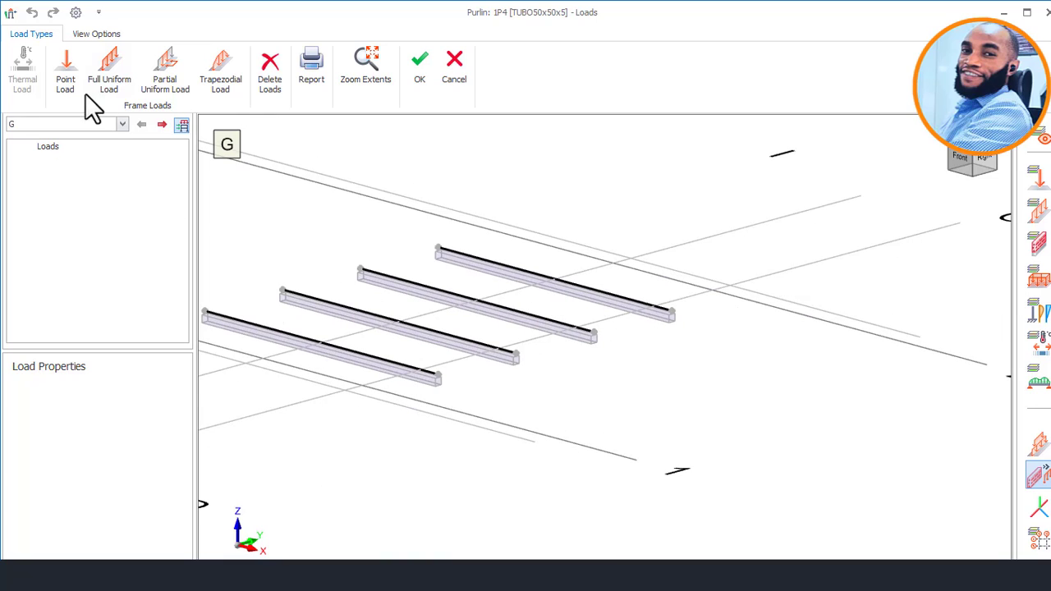
pyautogui.click(110, 72)
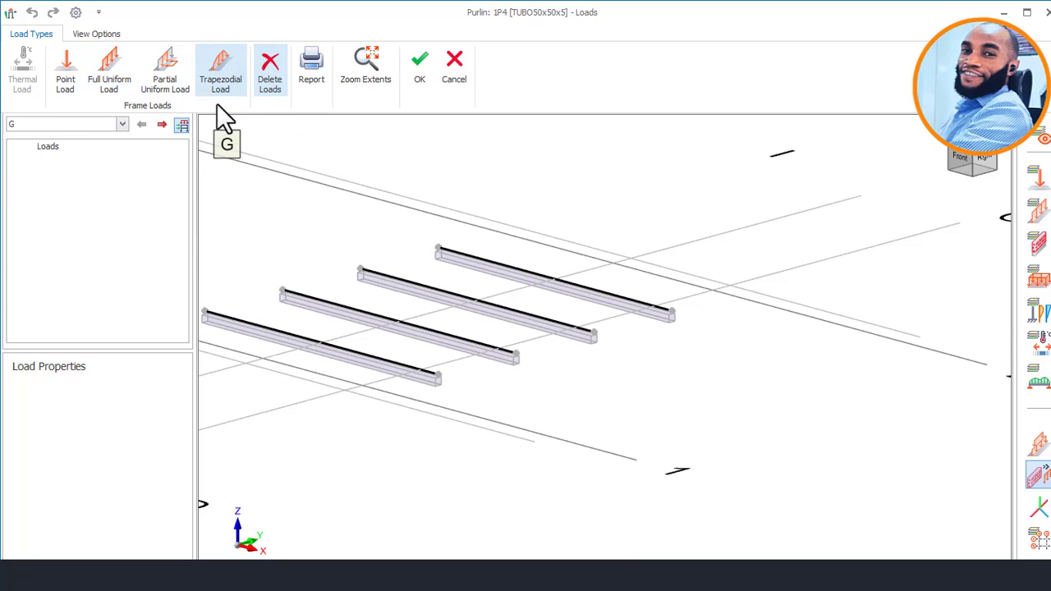
pyautogui.click(110, 68)
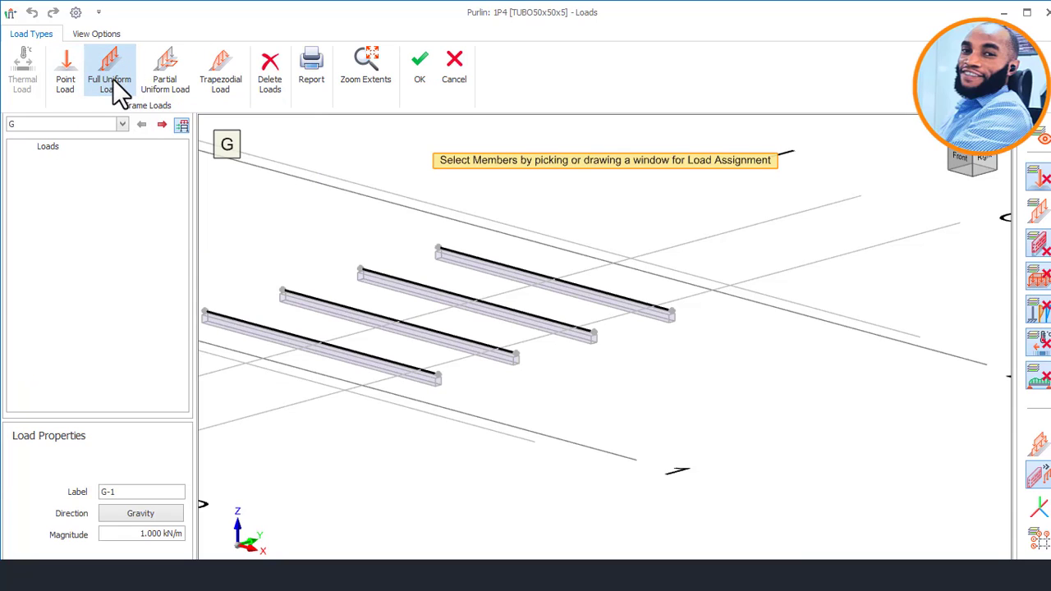
pyautogui.doubleClick(147, 535)
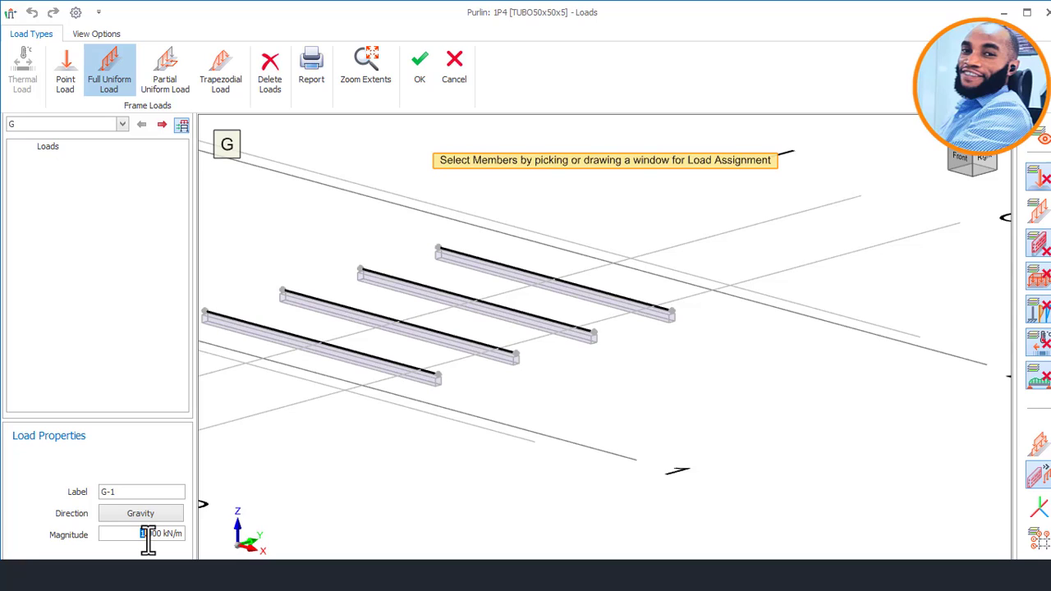
pyautogui.write('5')
pyautogui.scroll(1, 567, 304)
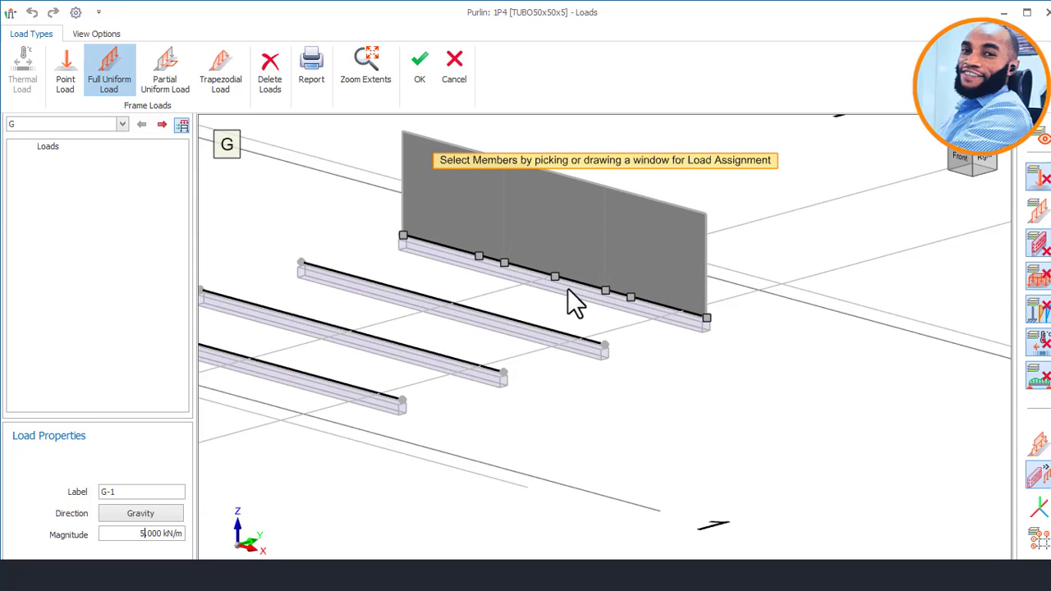
# Assign the 5 kN/m full uniform load to all four end-bay purlin lines and accept the loads.
pyautogui.click(568, 289)
pyautogui.scroll(-4, 603, 299)
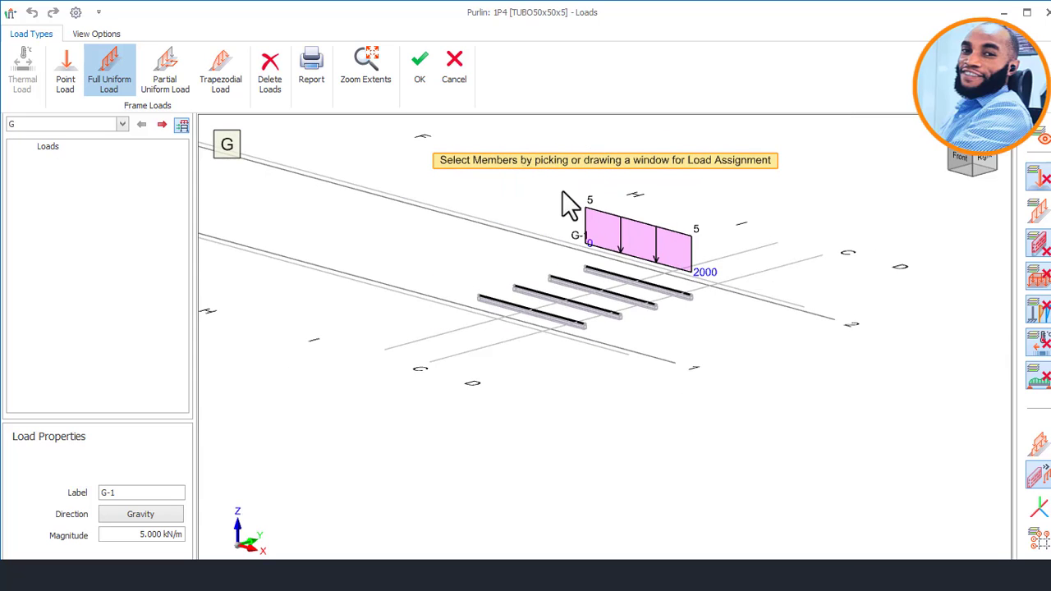
pyautogui.scroll(3, 575, 207)
pyautogui.scroll(-2, 639, 264)
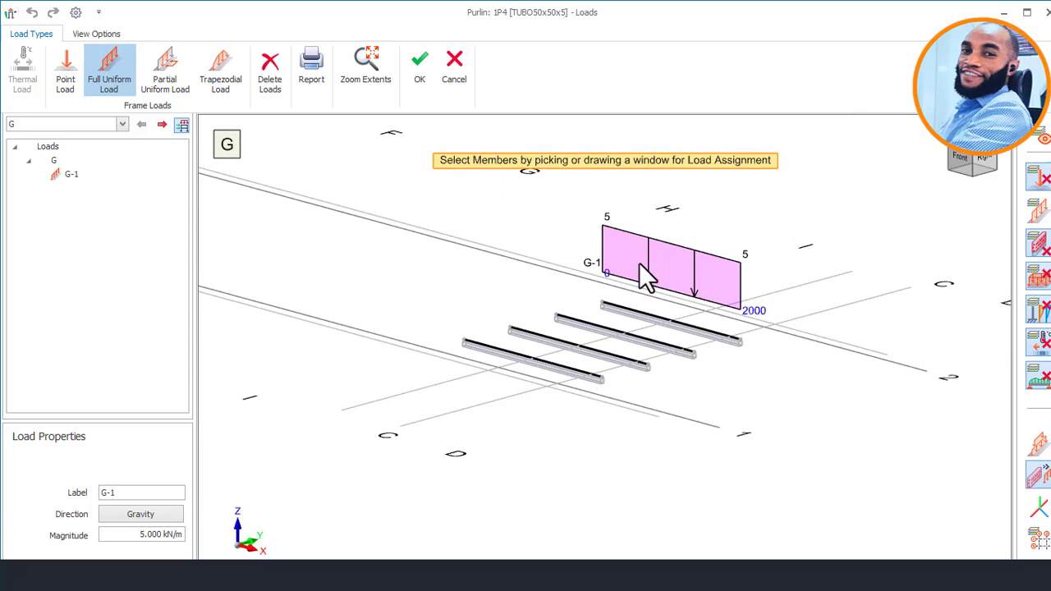
pyautogui.scroll(2, 633, 347)
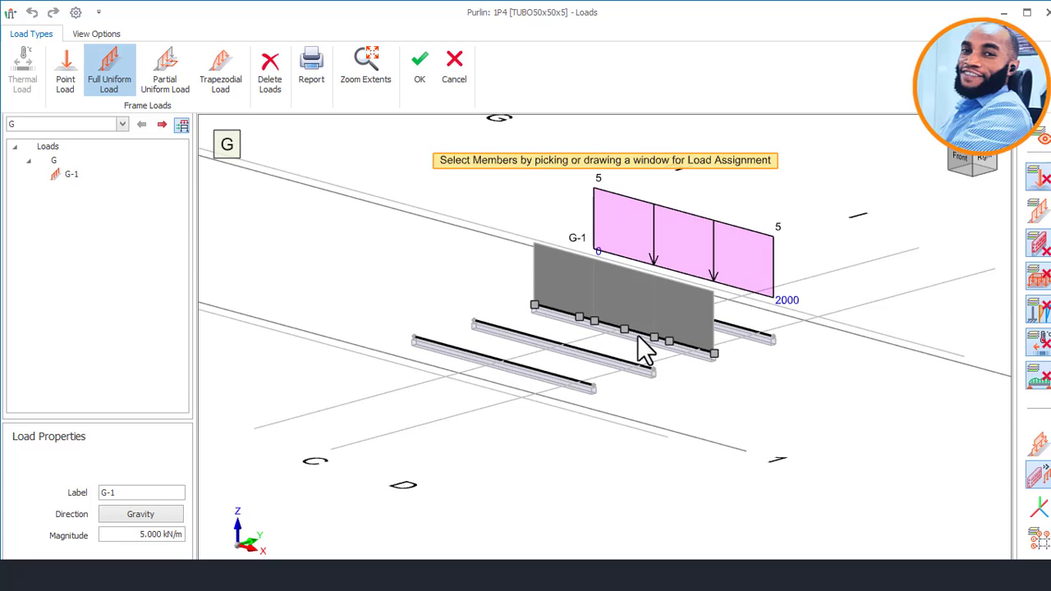
pyautogui.click(638, 338)
pyautogui.click(616, 363)
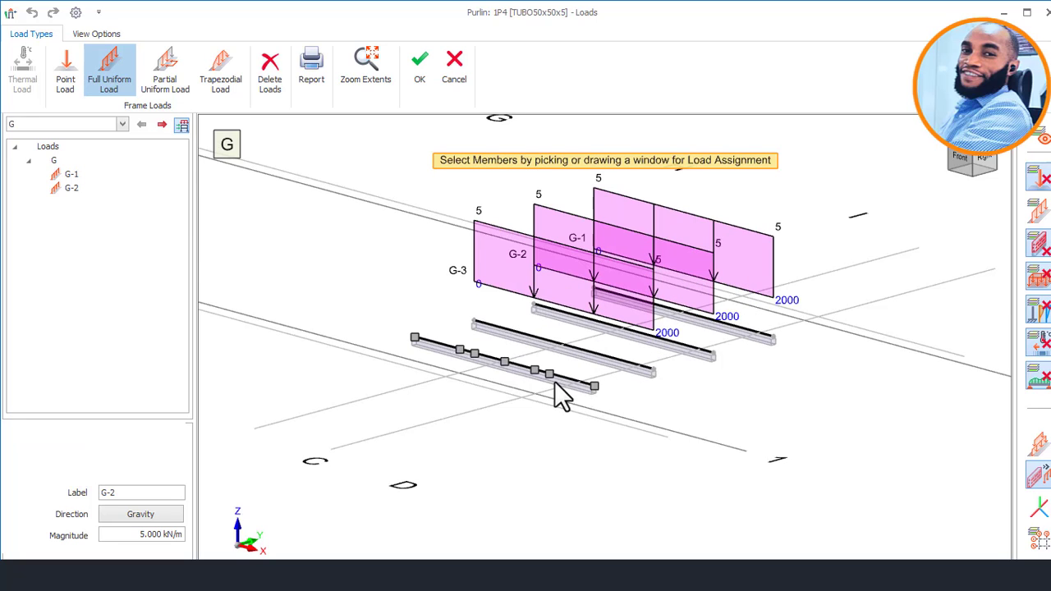
pyautogui.click(552, 383)
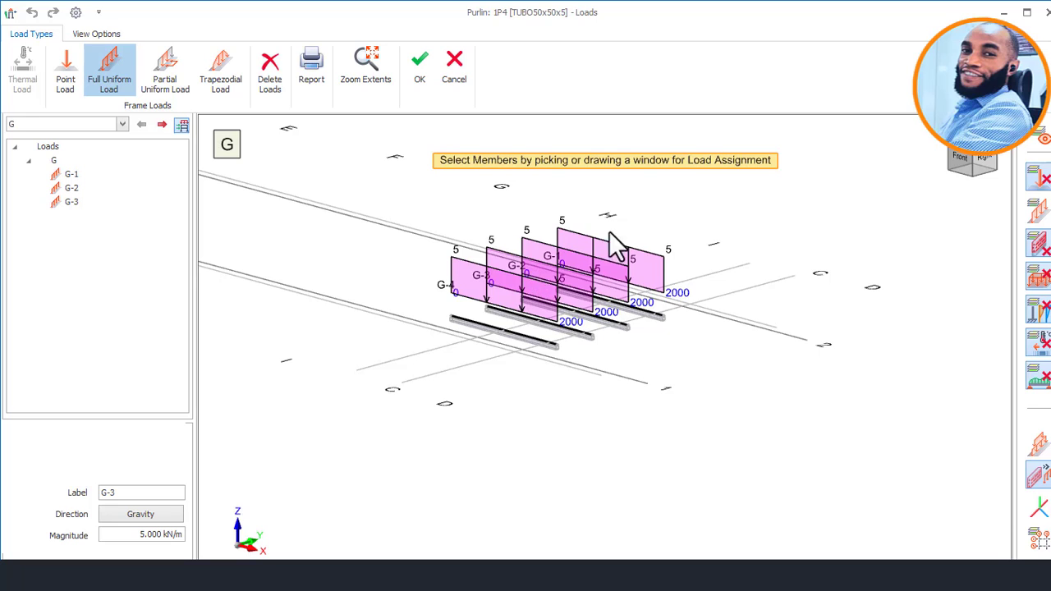
pyautogui.scroll(3, 559, 264)
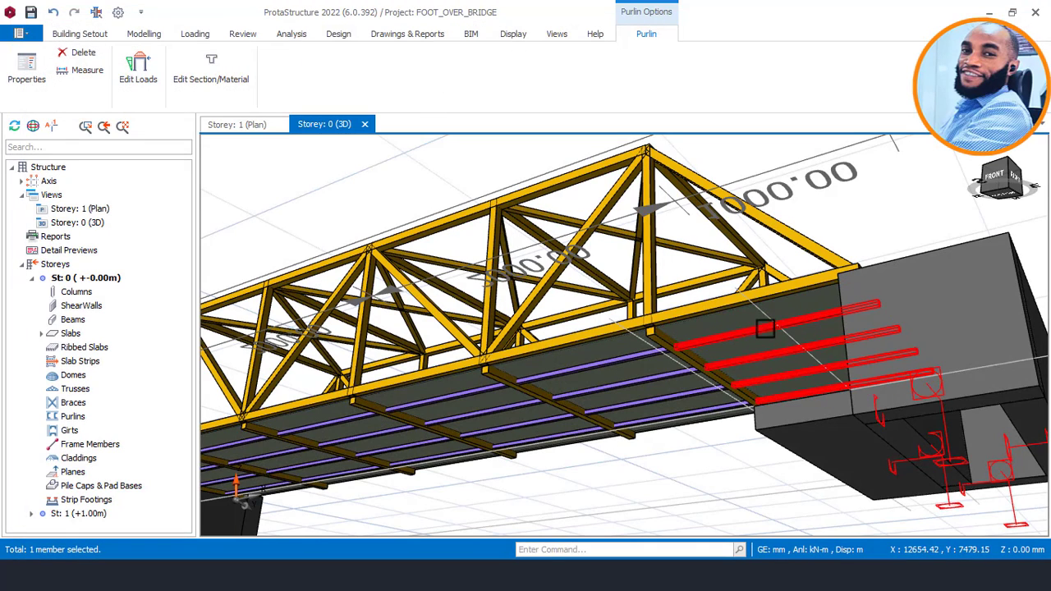
# Read the line load assigned to end-bay purlin 1P4, then clear the selection.
pyautogui.moveTo(762, 330)
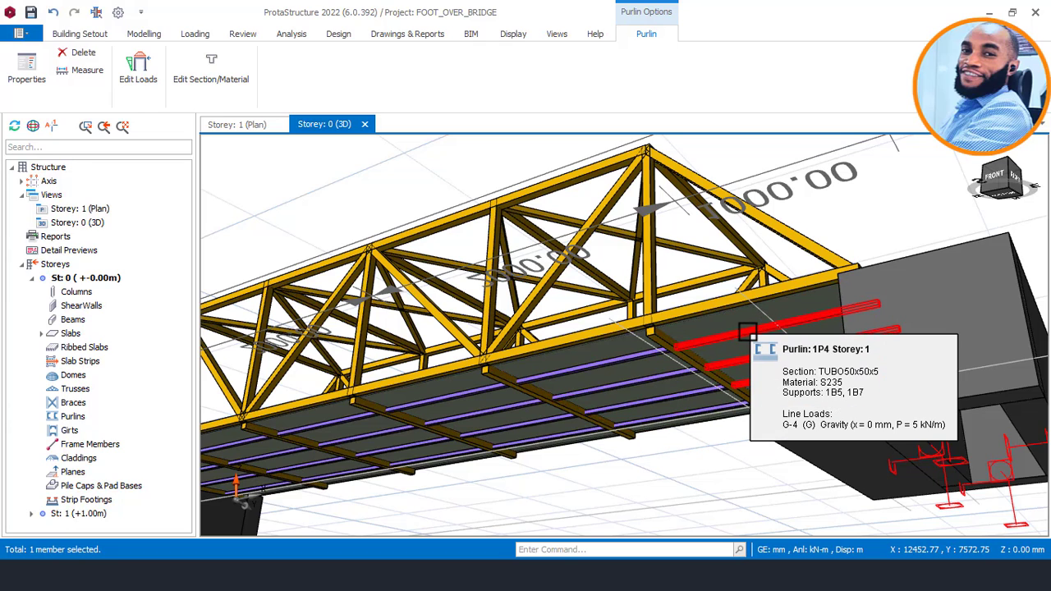
pyautogui.rightClick(747, 330)
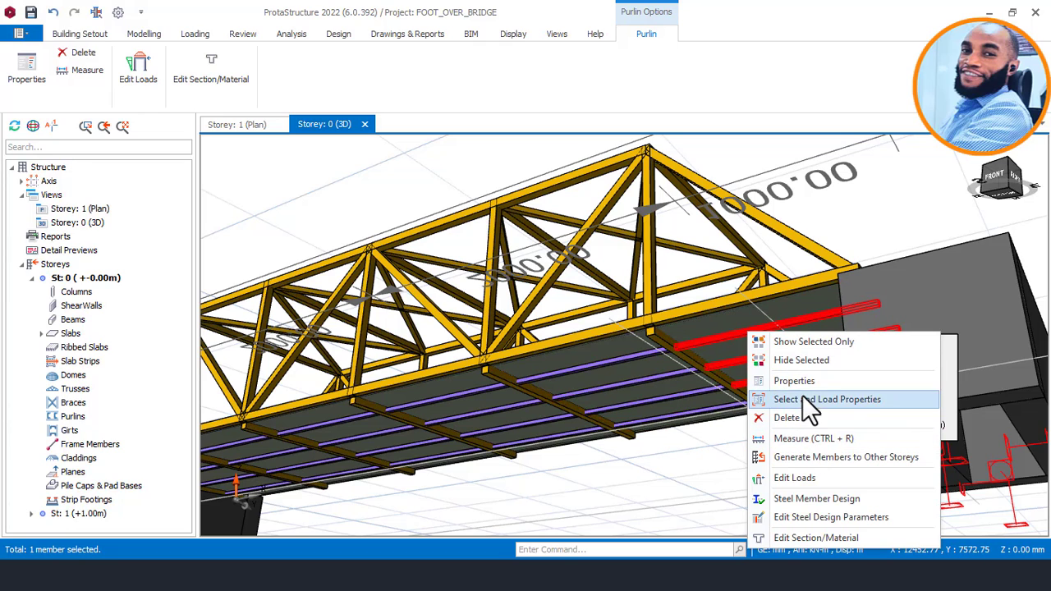
pyautogui.click(901, 198)
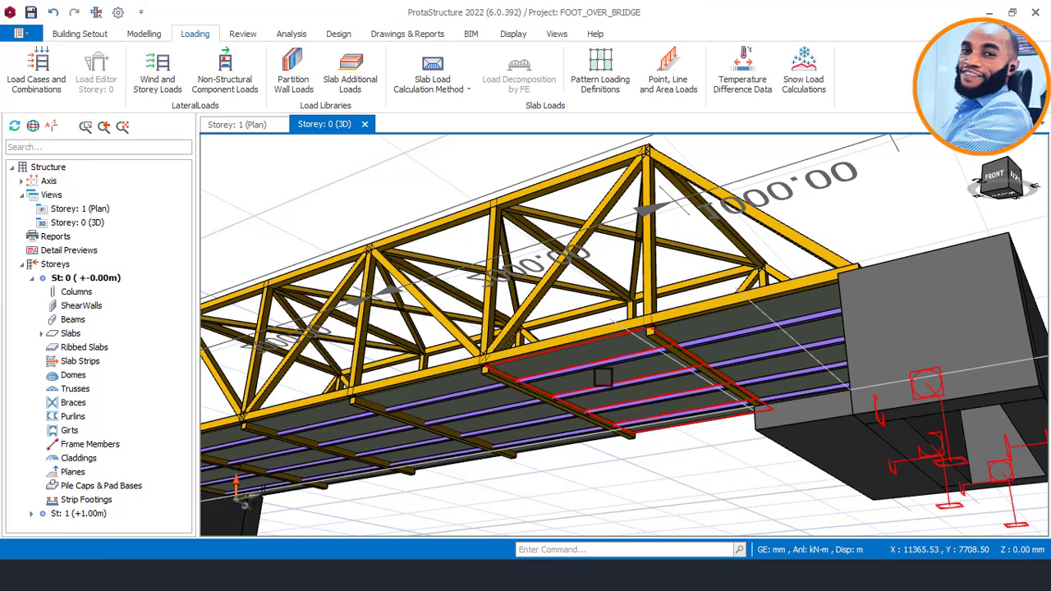
# Open the loads of purlin 1P2 in the bay next to the end bay.
pyautogui.click(611, 366)
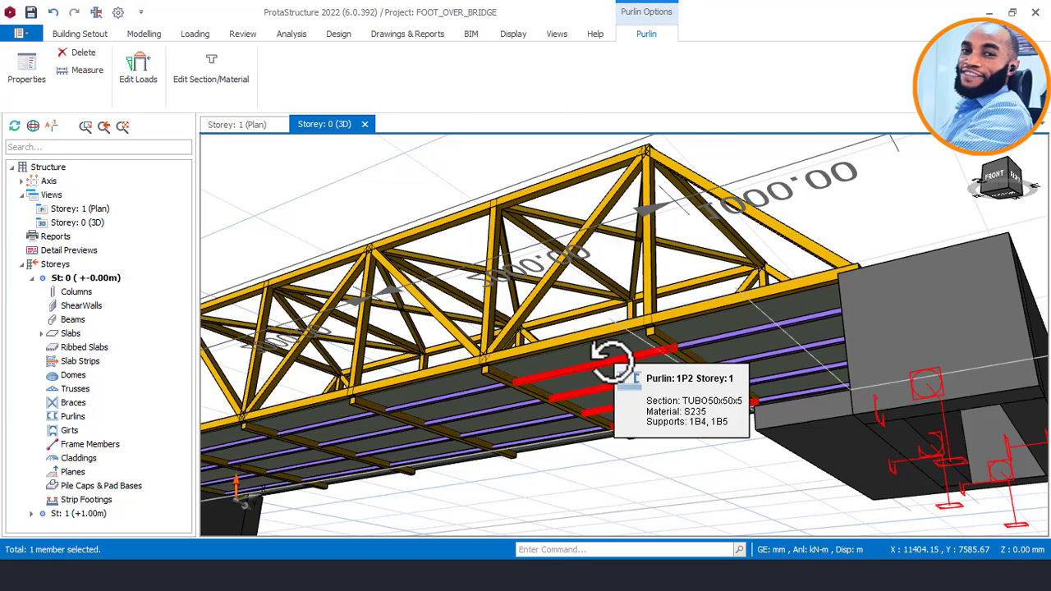
pyautogui.rightClick(609, 359)
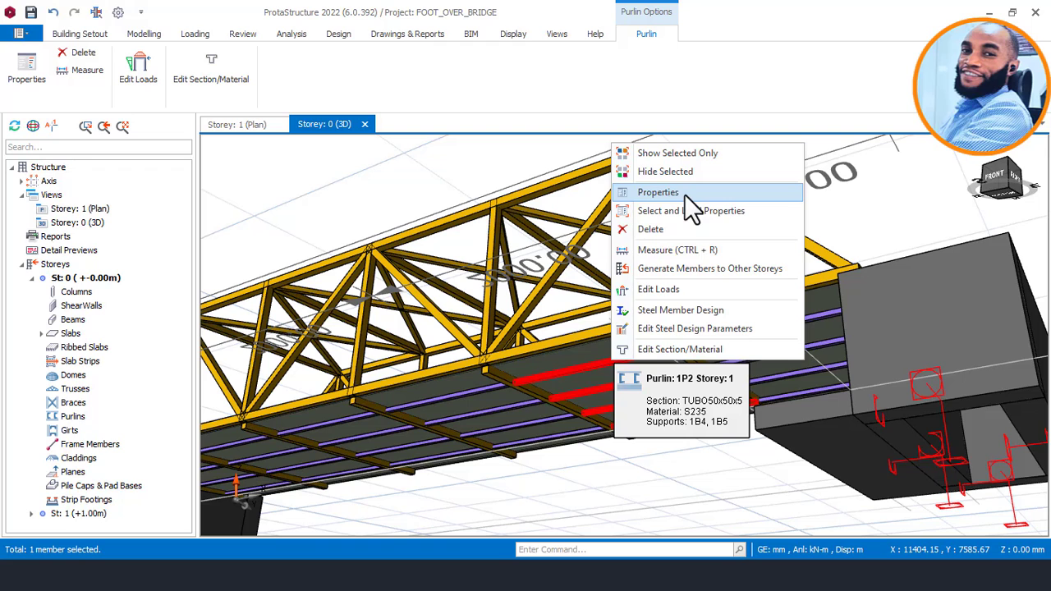
pyautogui.click(665, 289)
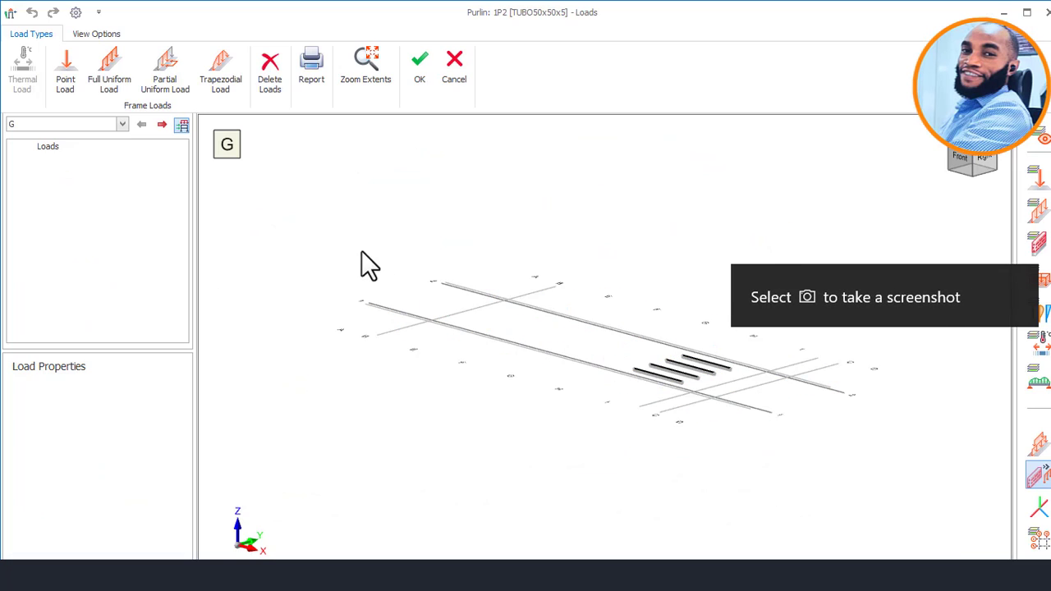
pyautogui.scroll(5, 673, 332)
pyautogui.moveTo(719, 410); pyautogui.dragTo(593, 316, button='middle')
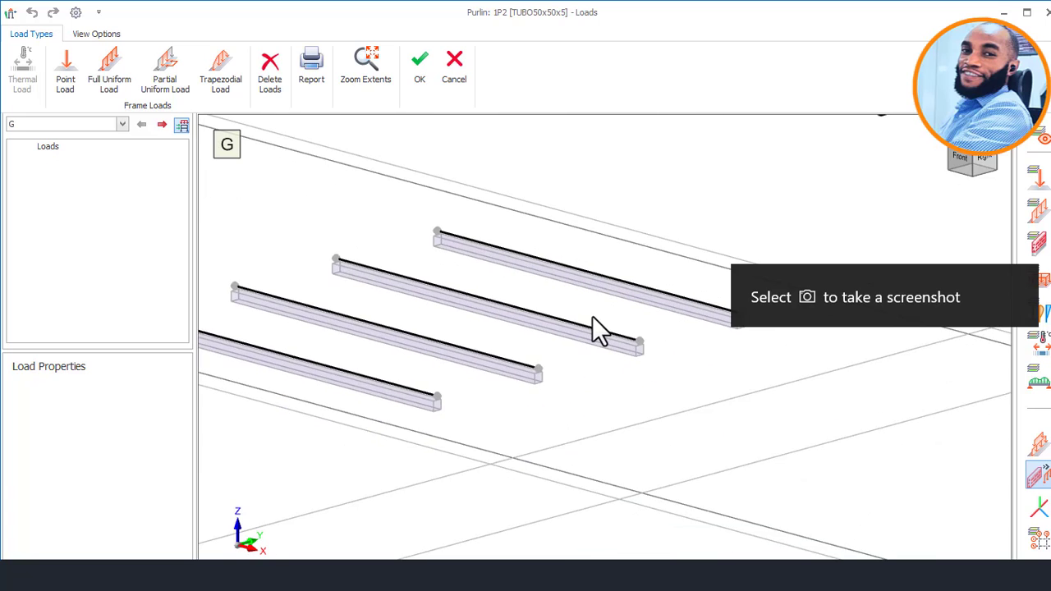
pyautogui.scroll(-1, 593, 316)
pyautogui.moveTo(256, 226); pyautogui.dragTo(308, 232, button='middle')
# Assign a 5 kN/m full uniform load to all four purlin lines of this bay and accept the loads.
pyautogui.click(108, 66)
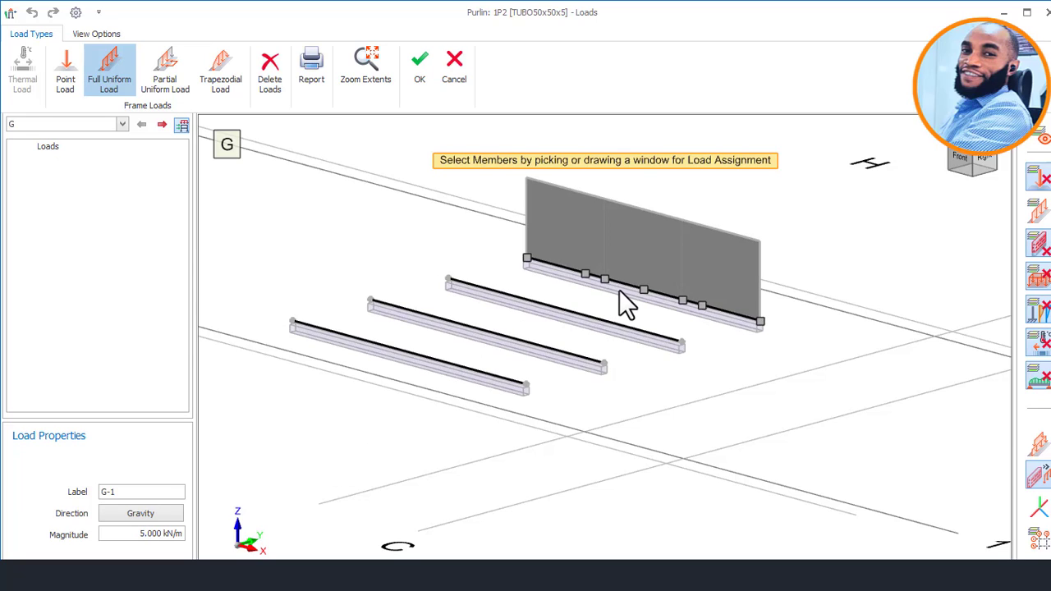
pyautogui.click(621, 290)
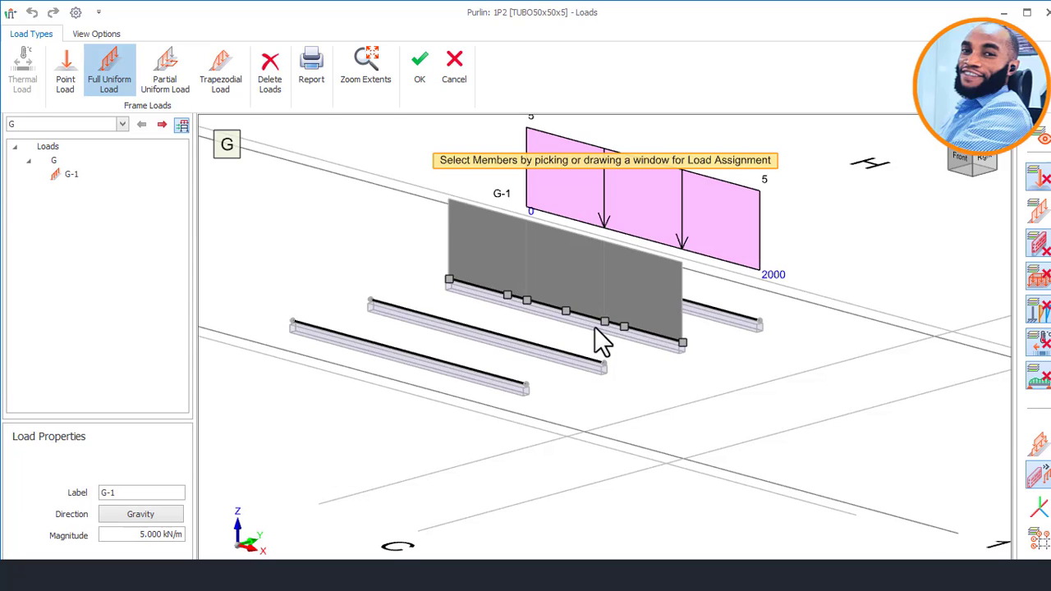
pyautogui.click(595, 327)
pyautogui.click(552, 360)
pyautogui.click(471, 379)
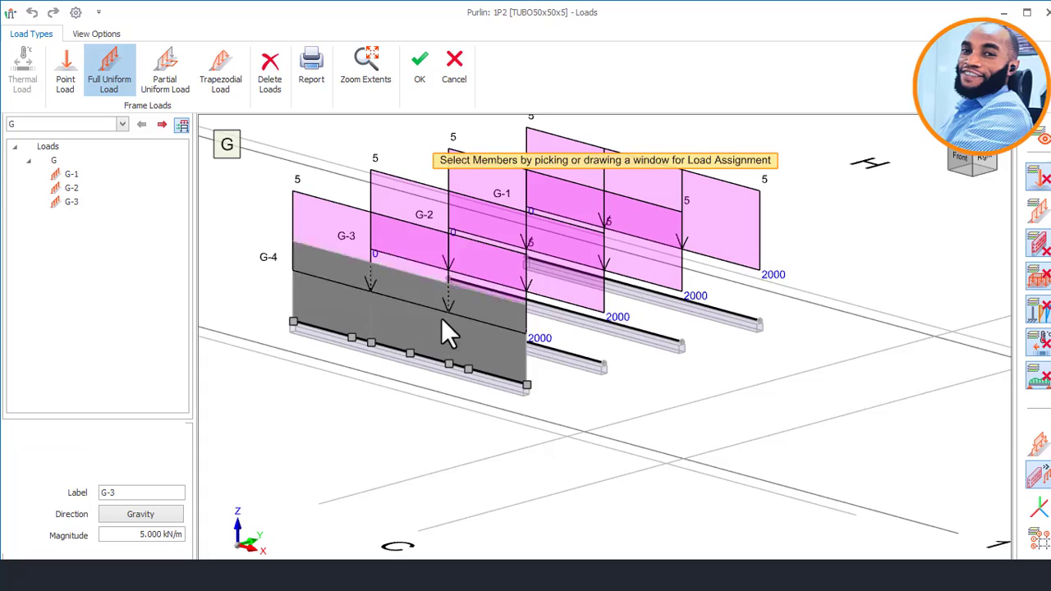
pyautogui.click(510, 335)
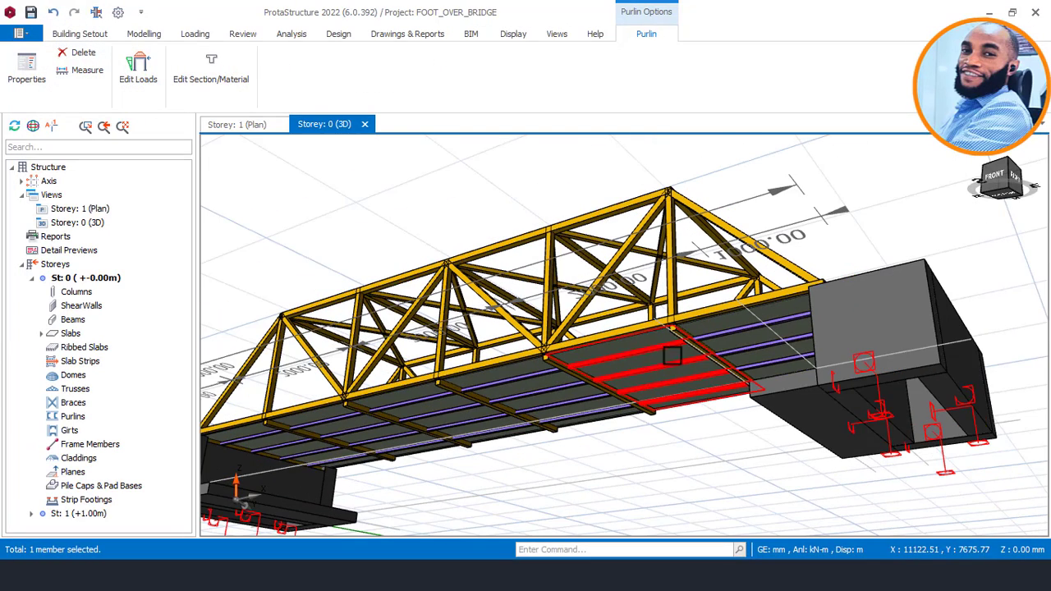
# Make storey St: 1 the active storey.
pyautogui.scroll(-1, 632, 335)
pyautogui.moveTo(598, 333); pyautogui.dragTo(629, 334, button='middle')
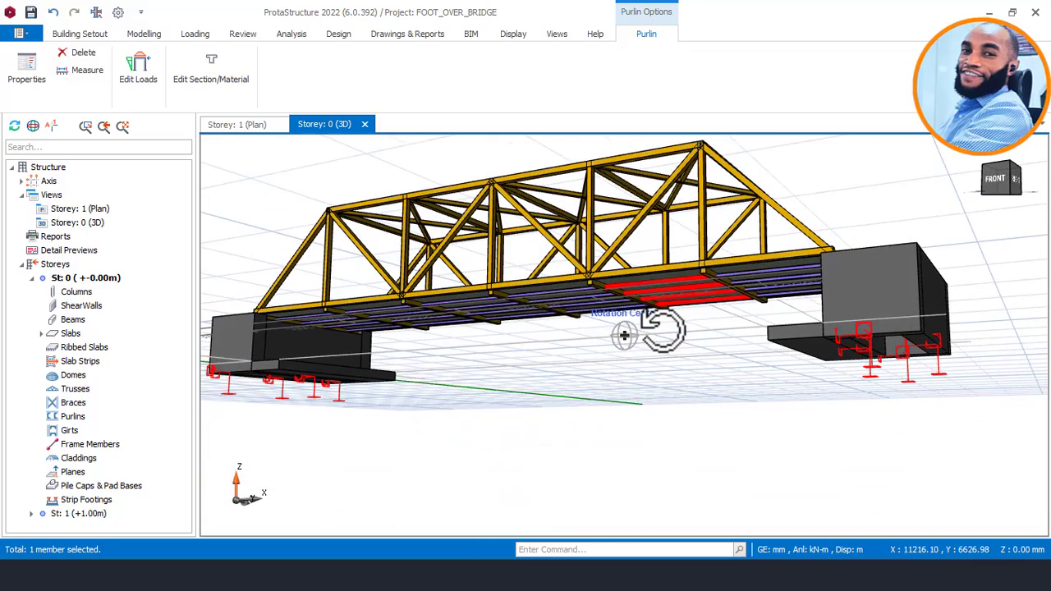
pyautogui.doubleClick(92, 515)
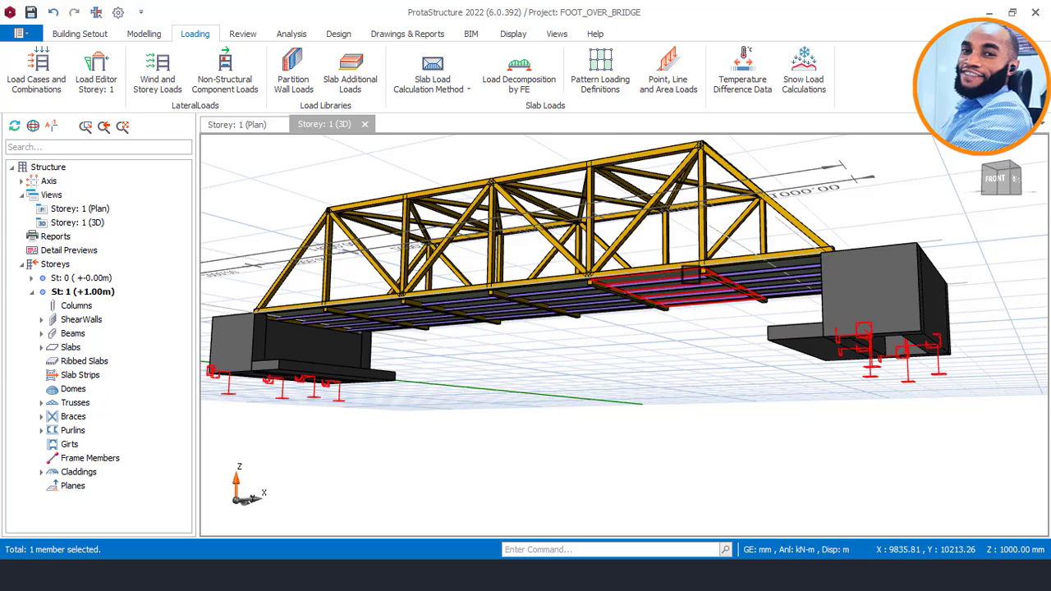
# Select end-bay purlin 1P4 and check its line load and the commands available for it.
pyautogui.scroll(2, 690, 273)
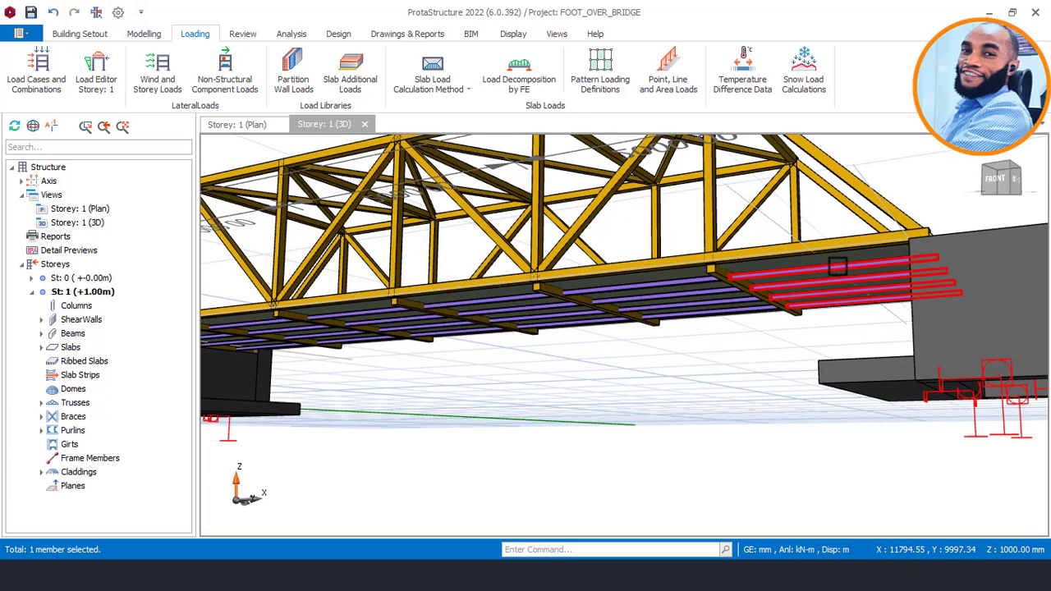
pyautogui.scroll(2, 837, 266)
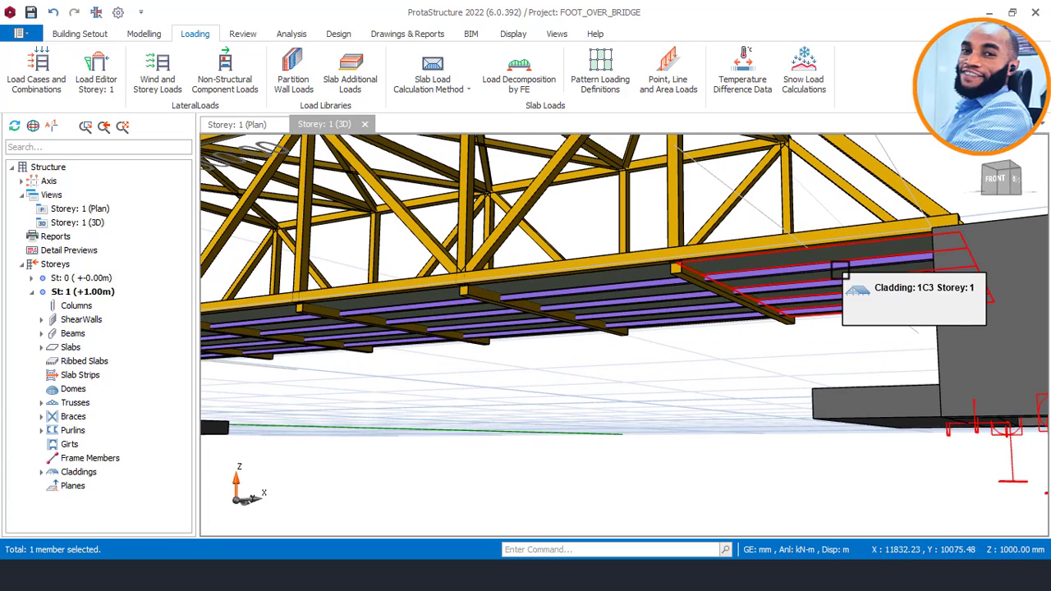
pyautogui.click(840, 267)
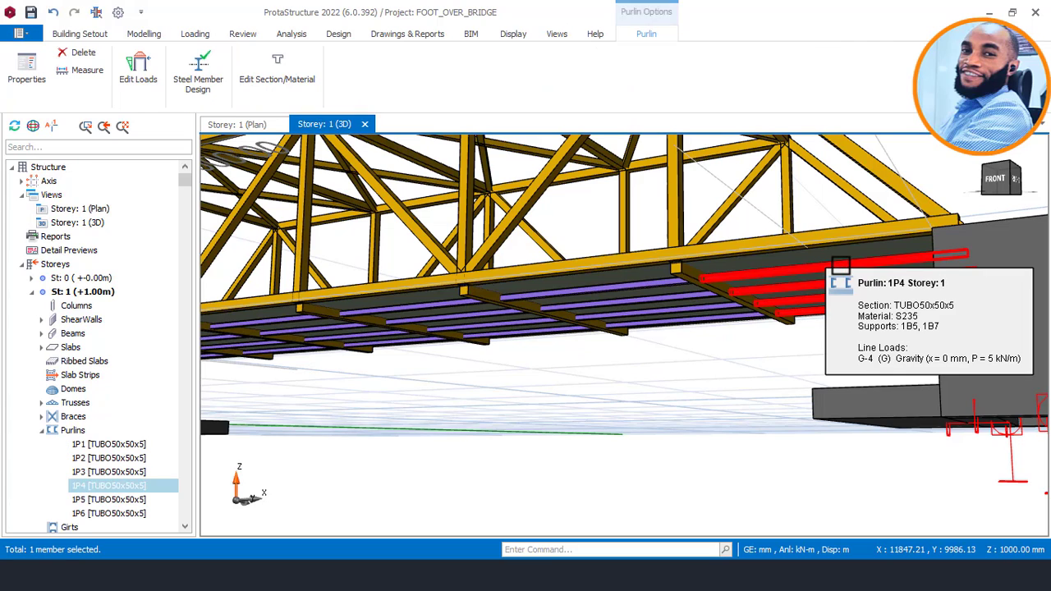
pyautogui.rightClick(840, 266)
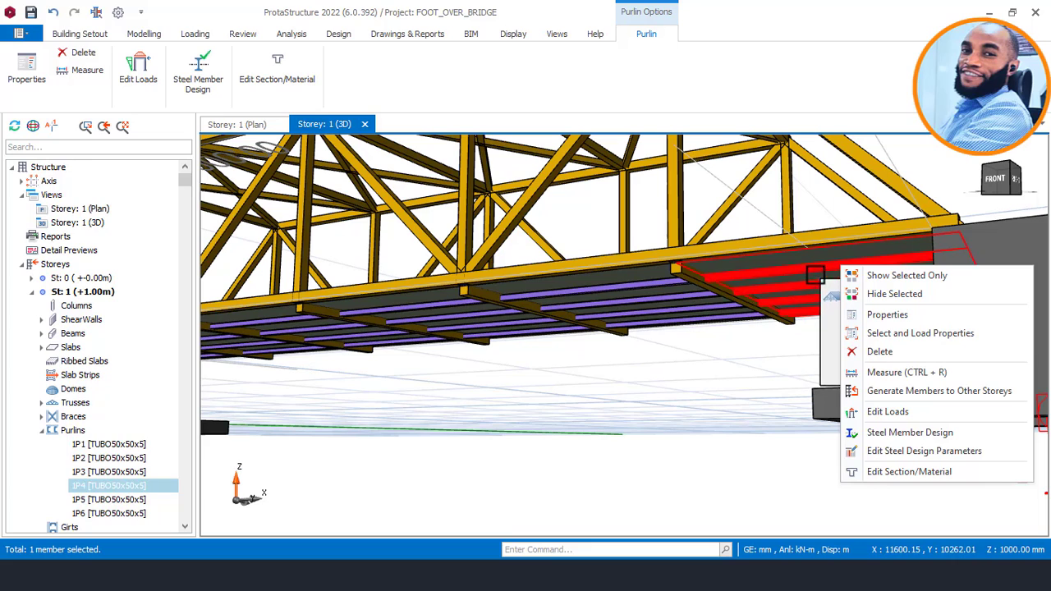
pyautogui.rightClick(799, 267)
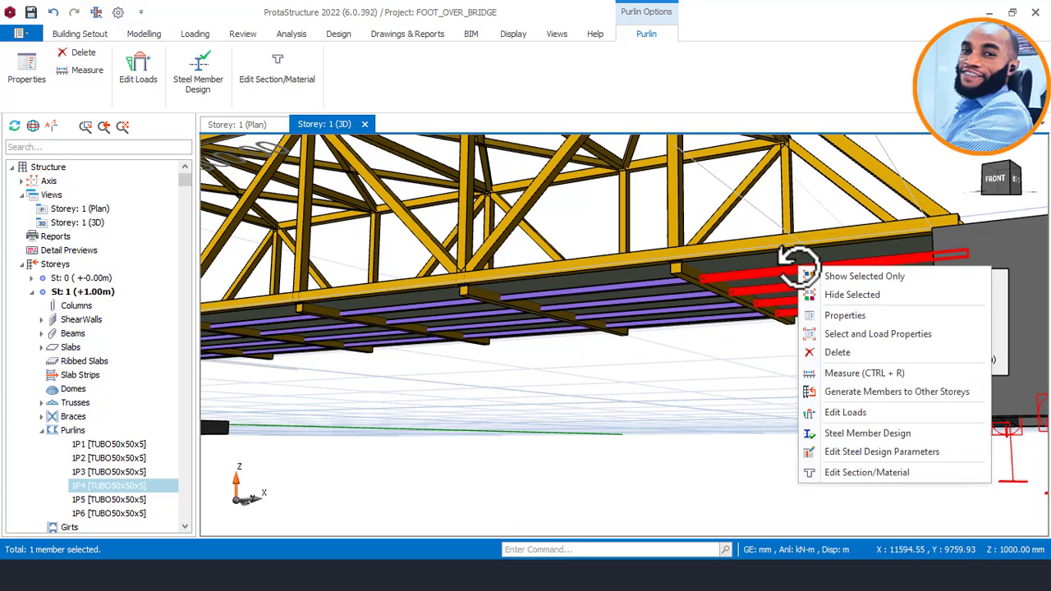
# Open the loads of purlin 1P1 in the middle part of the bridge deck.
pyautogui.middleClick(530, 352)
pyautogui.moveTo(568, 361); pyautogui.dragTo(651, 366, button='middle')
pyautogui.scroll(-5, 650, 365)
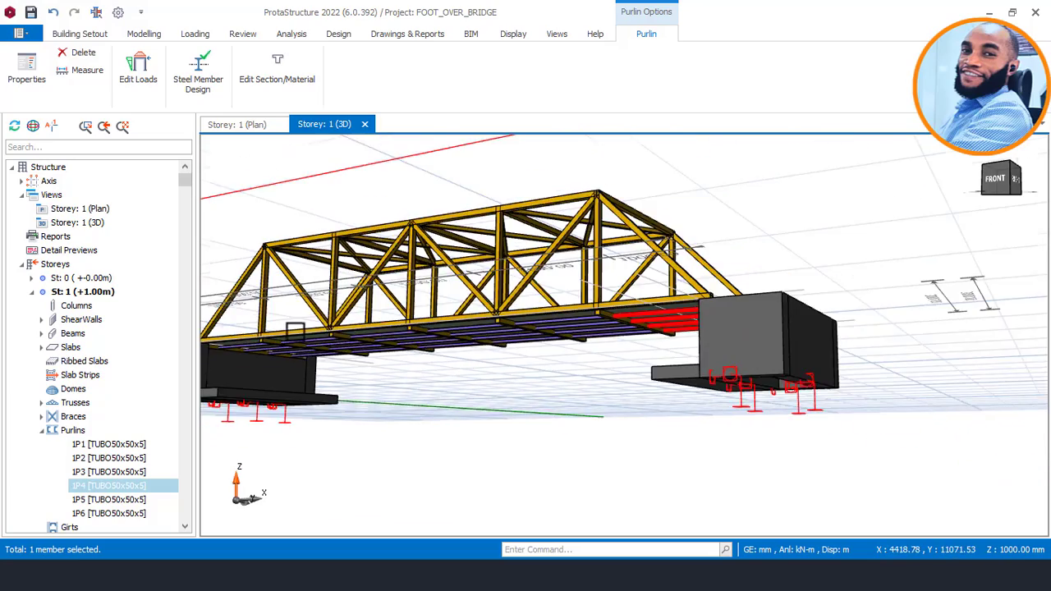
pyautogui.scroll(5, 714, 300)
pyautogui.click(662, 323)
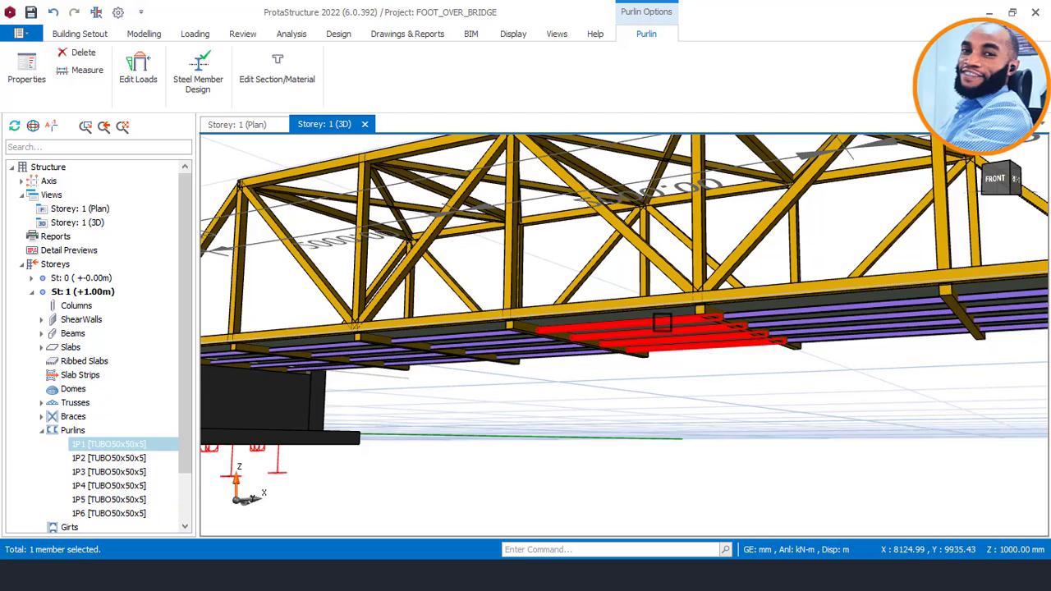
pyautogui.rightClick(615, 277)
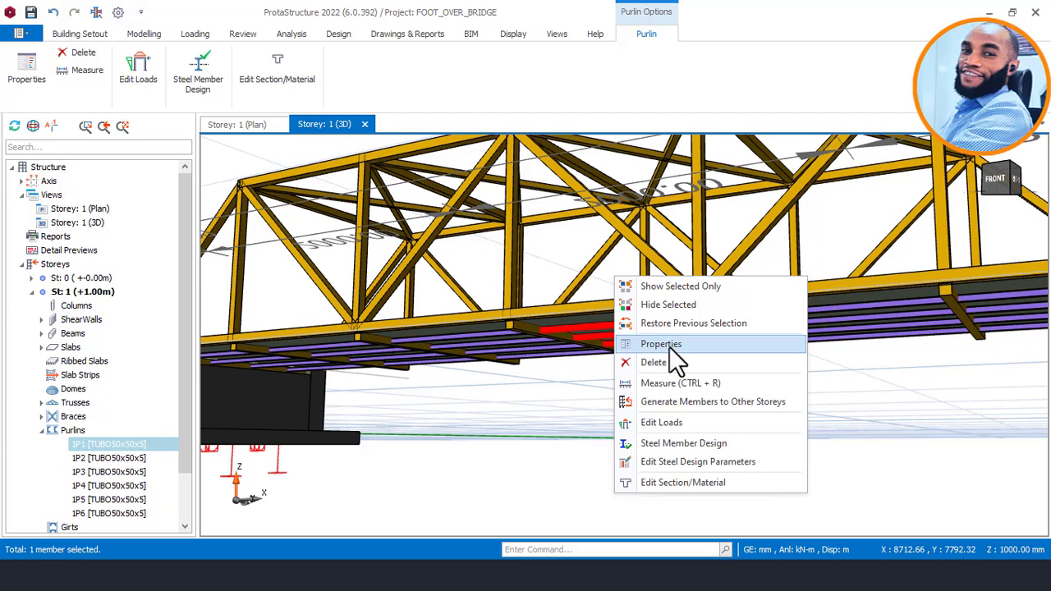
pyautogui.click(667, 424)
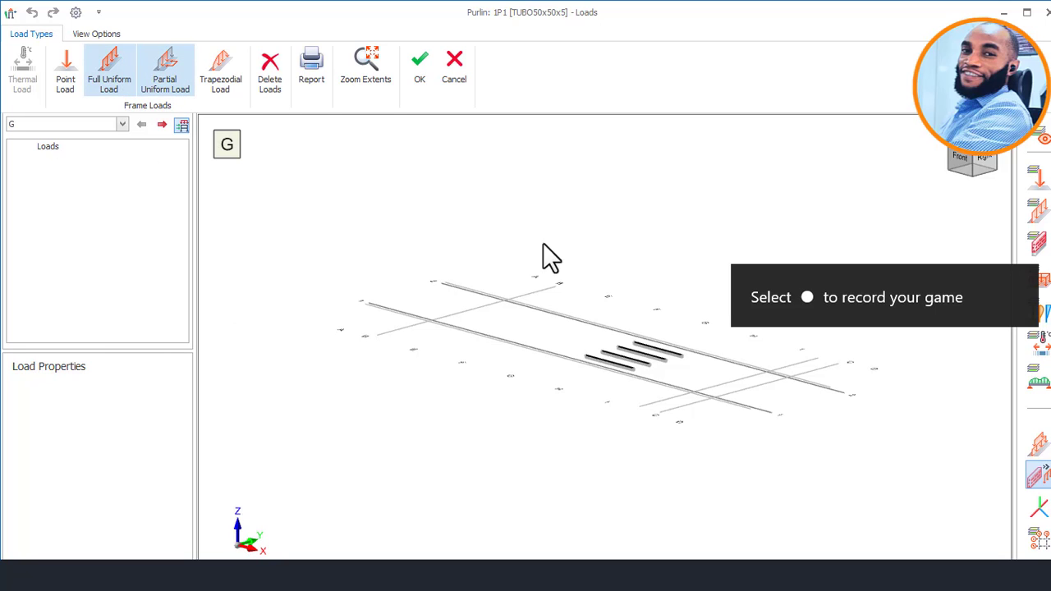
# Assign a 5 kN/m full uniform gravity load to all four lines of purlin 1P1 and accept the loads.
pyautogui.click(107, 70)
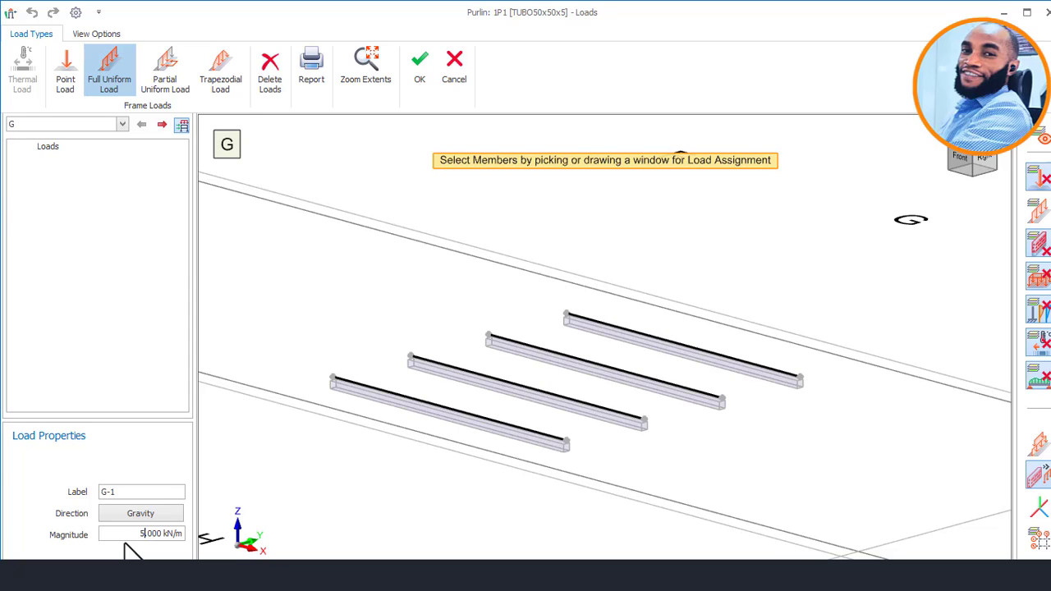
pyautogui.click(715, 363)
pyautogui.click(650, 386)
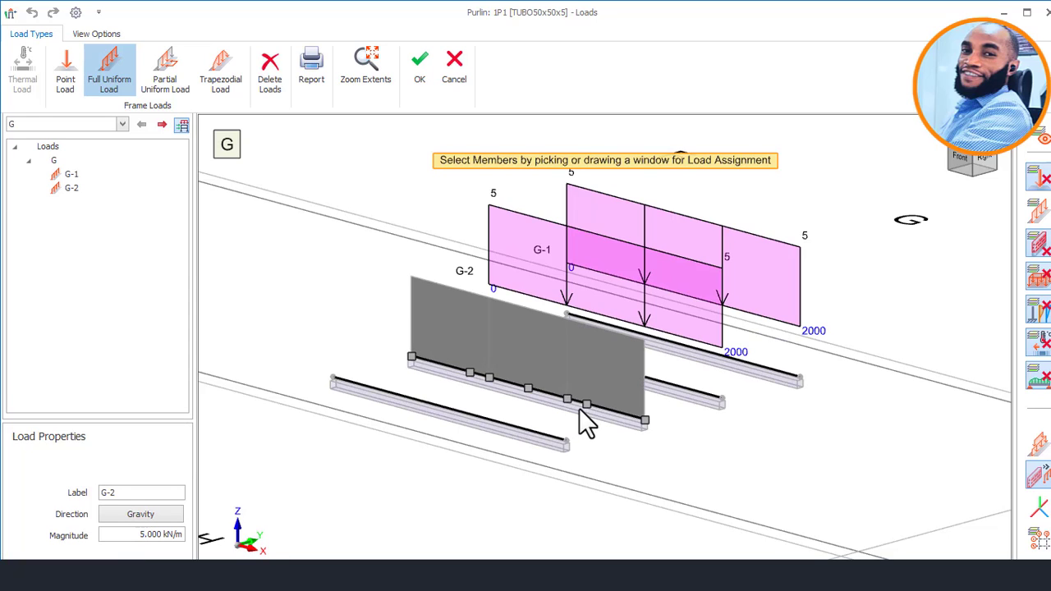
pyautogui.click(579, 410)
pyautogui.click(511, 433)
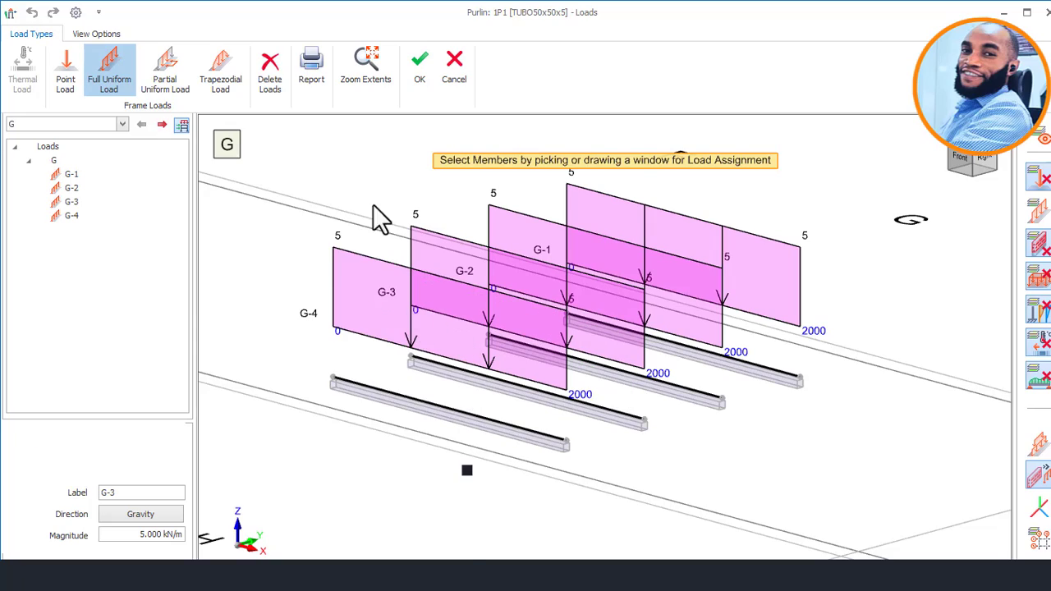
pyautogui.click(419, 66)
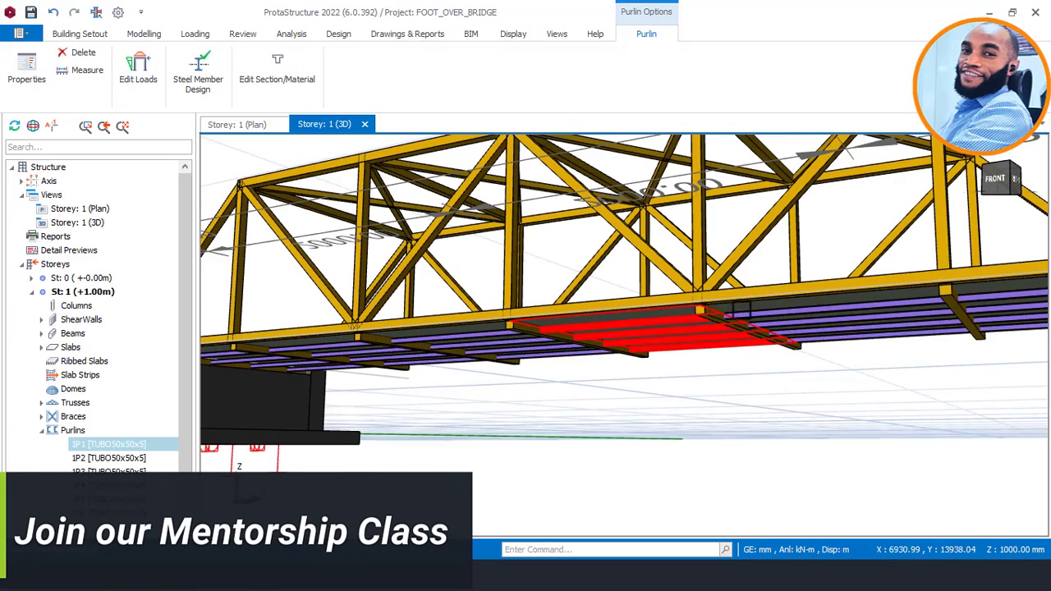
# Select purlin 1P3 in the adjacent unloaded bay and open its loads.
pyautogui.moveTo(514, 365); pyautogui.dragTo(719, 322, button='middle')
pyautogui.scroll(2, 577, 331)
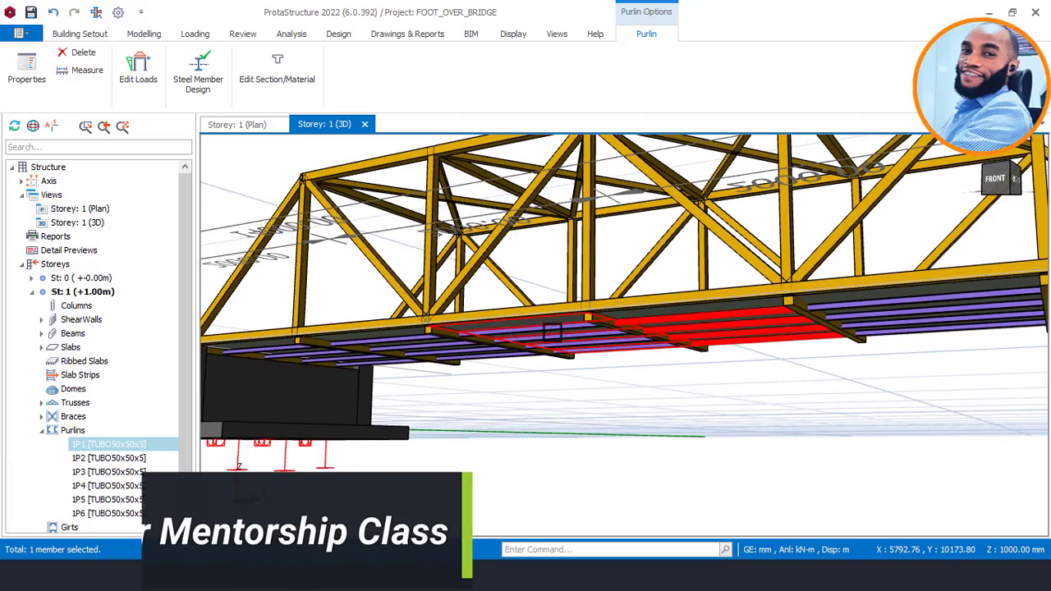
pyautogui.press('Escape')
pyautogui.scroll(-1, 865, 227)
pyautogui.scroll(-2, 809, 246)
pyautogui.moveTo(610, 290); pyautogui.dragTo(631, 297, button='middle')
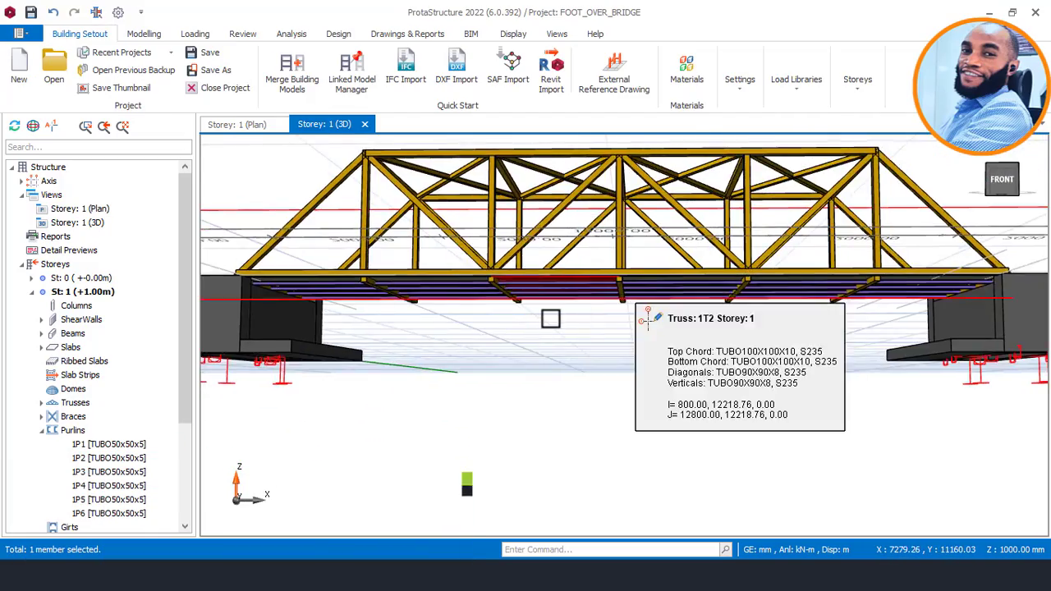
pyautogui.scroll(4, 547, 302)
pyautogui.click(540, 277)
pyautogui.rightClick(530, 310)
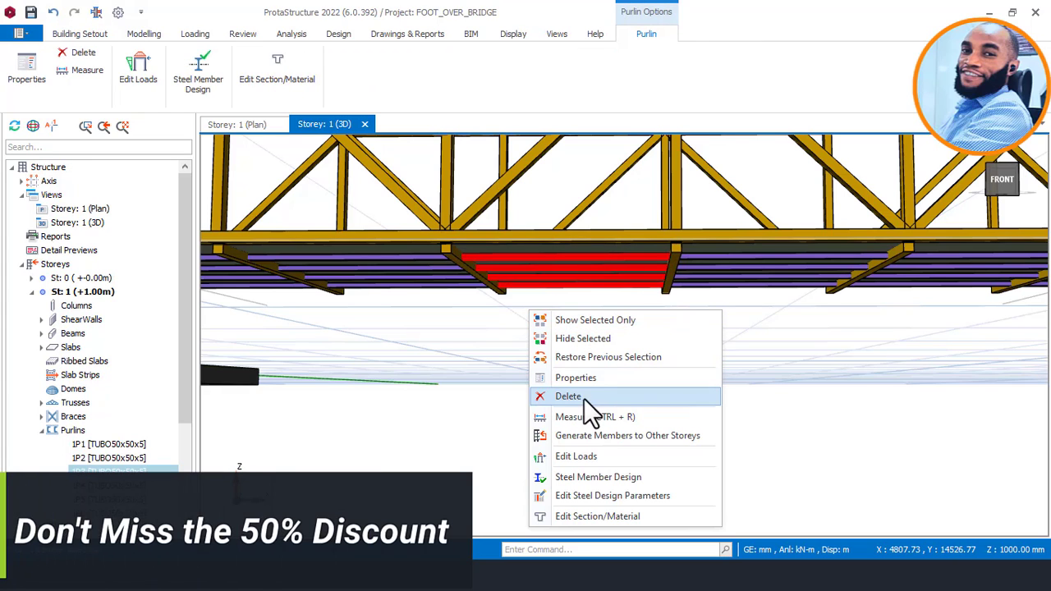
pyautogui.click(567, 457)
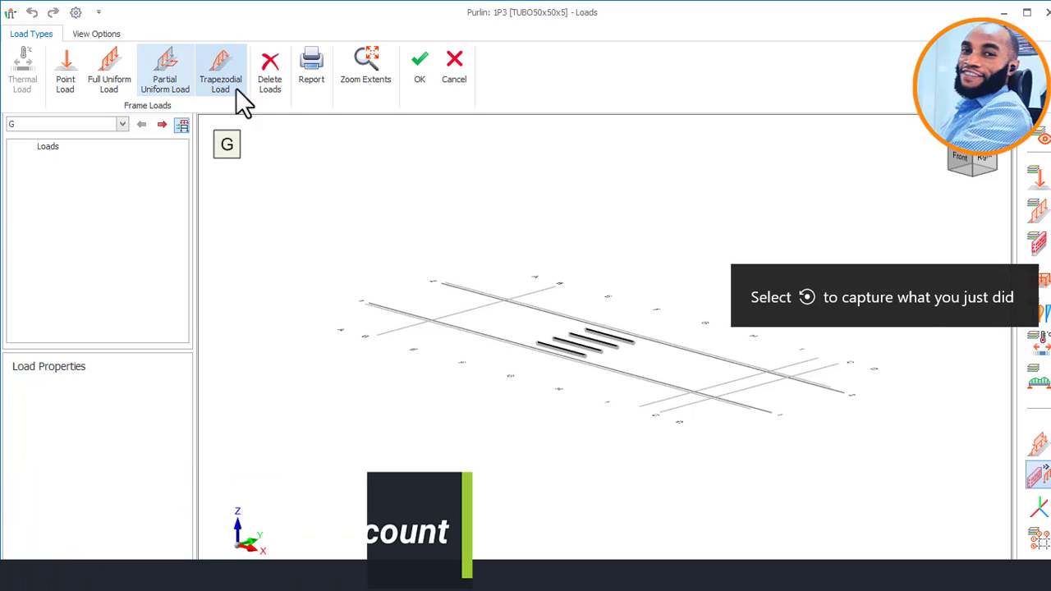
# Assign a 5 kN/m full uniform gravity load to all four lines of purlin 1P3 and accept the loads.
pyautogui.click(124, 62)
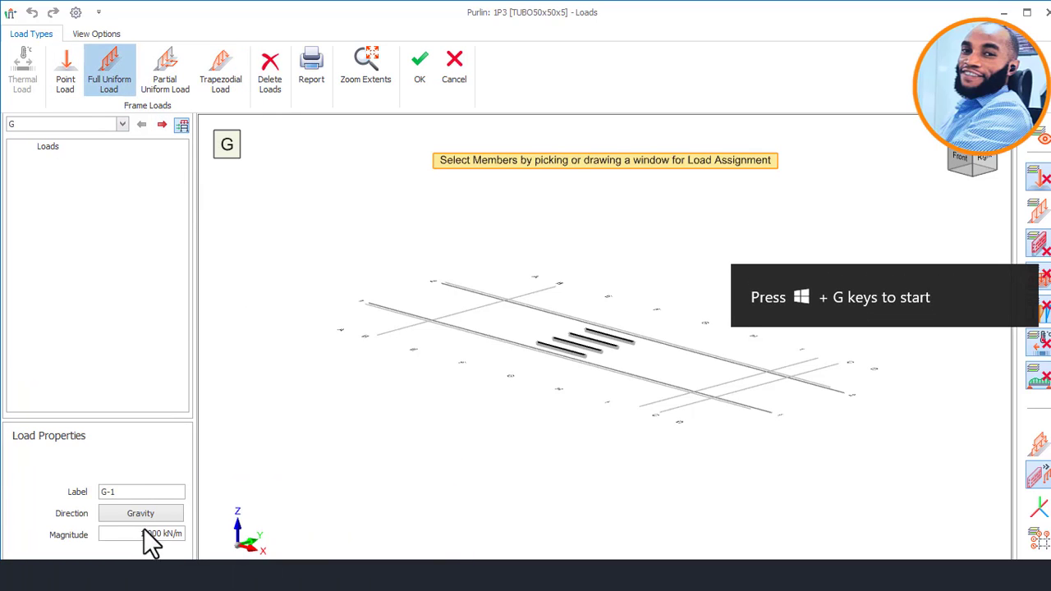
pyautogui.moveTo(145, 535); pyautogui.dragTo(131, 538)
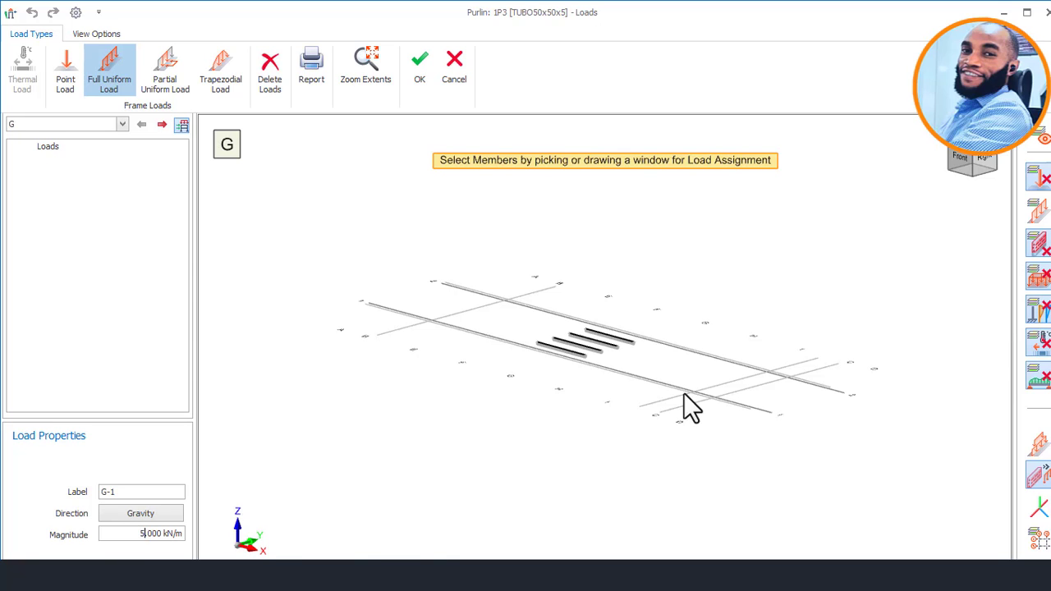
pyautogui.scroll(2, 684, 393)
pyautogui.scroll(5, 562, 315)
pyautogui.click(627, 303)
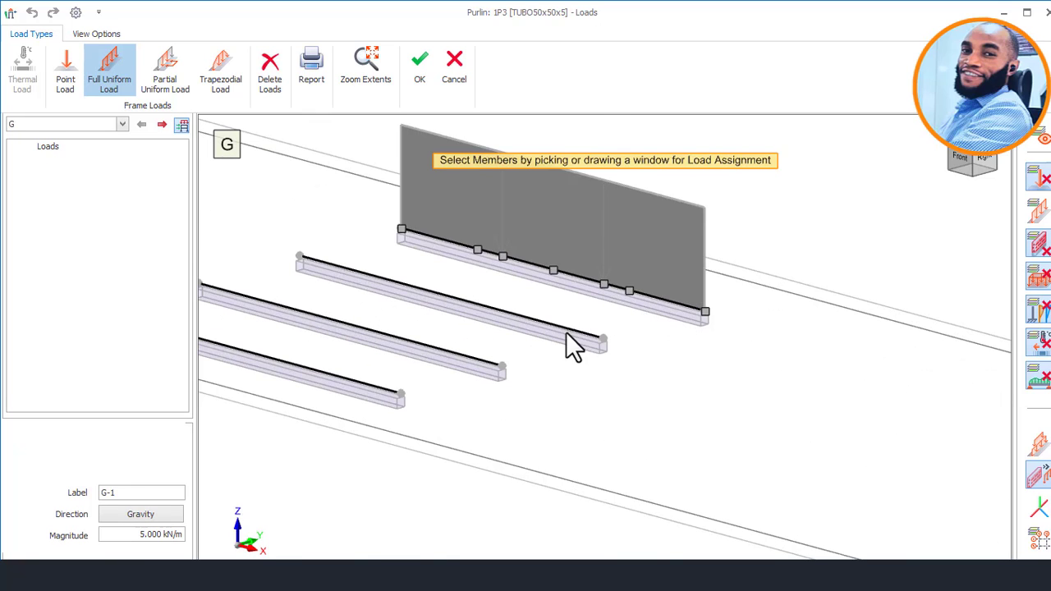
pyautogui.click(552, 331)
pyautogui.click(458, 364)
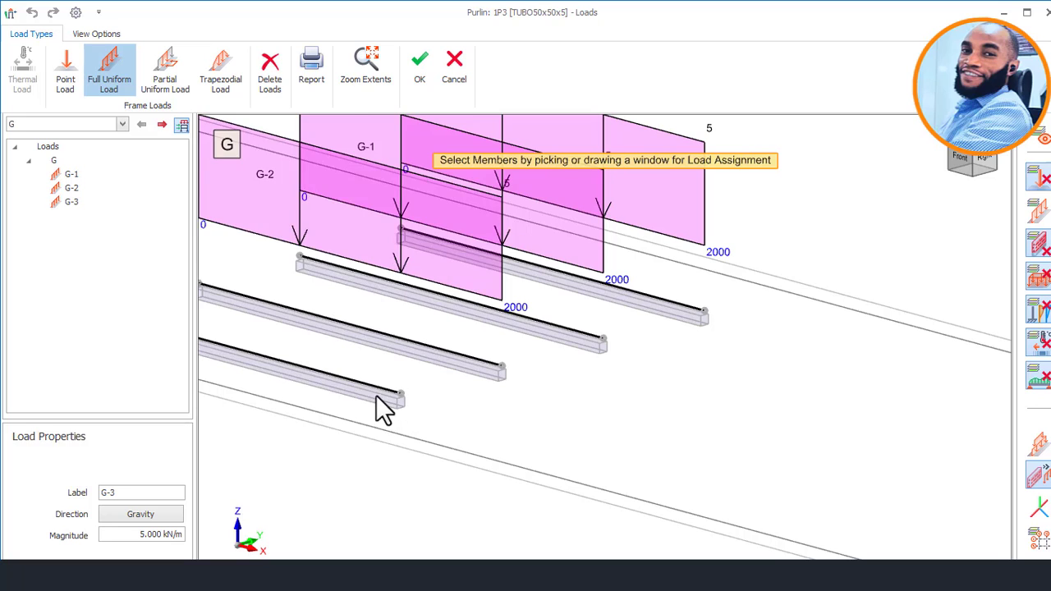
pyautogui.click(378, 400)
pyautogui.scroll(-5, 647, 317)
pyautogui.scroll(2, 563, 340)
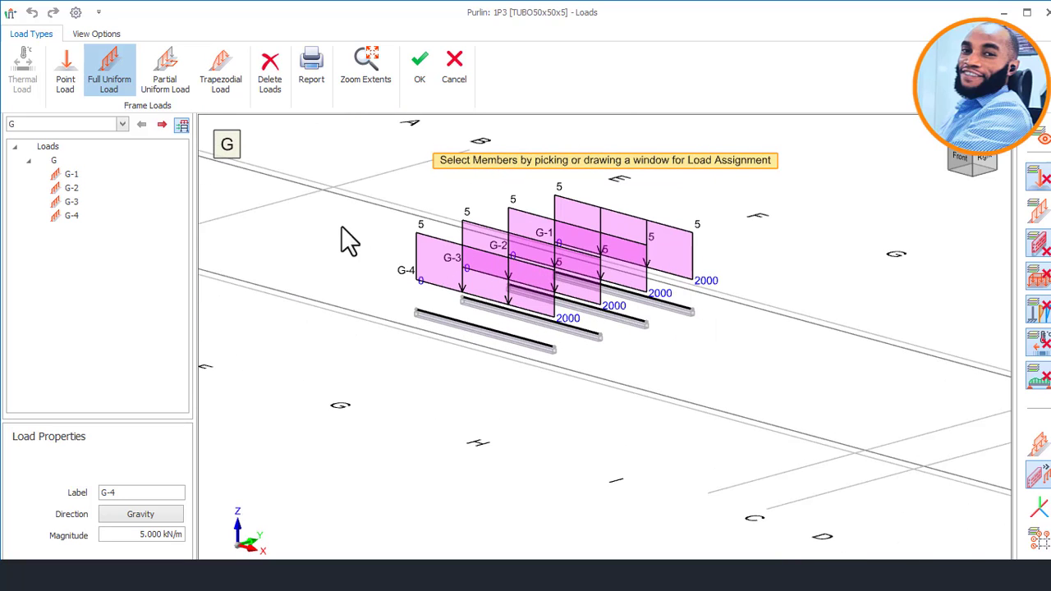
pyautogui.moveTo(659, 334); pyautogui.dragTo(606, 317, button='middle')
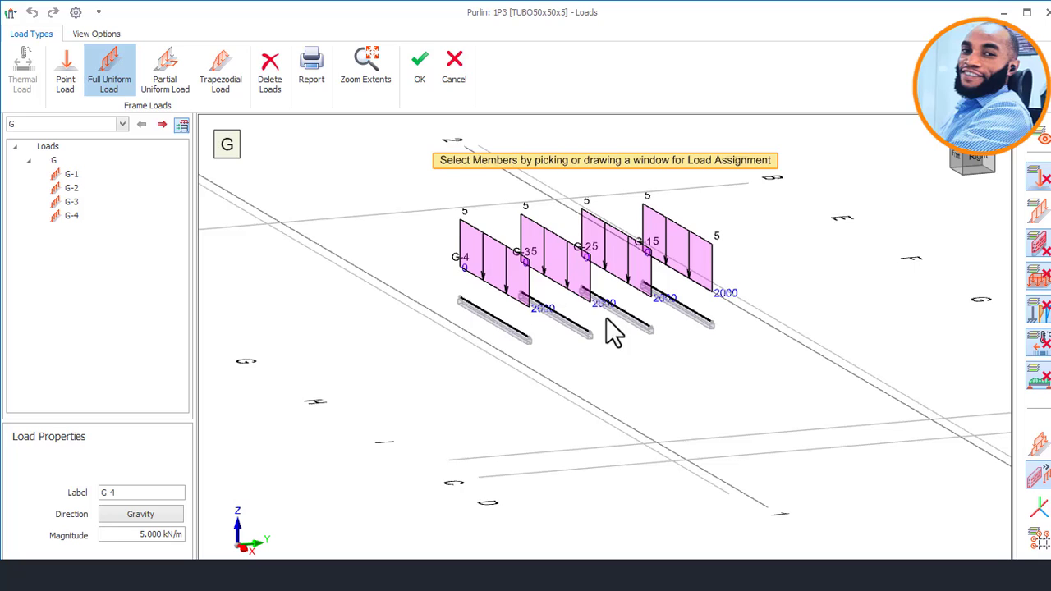
pyautogui.click(419, 69)
# Select purlin 1P6 in the bay next to the remaining end bay and review its properties.
pyautogui.moveTo(487, 289); pyautogui.dragTo(859, 328, button='middle')
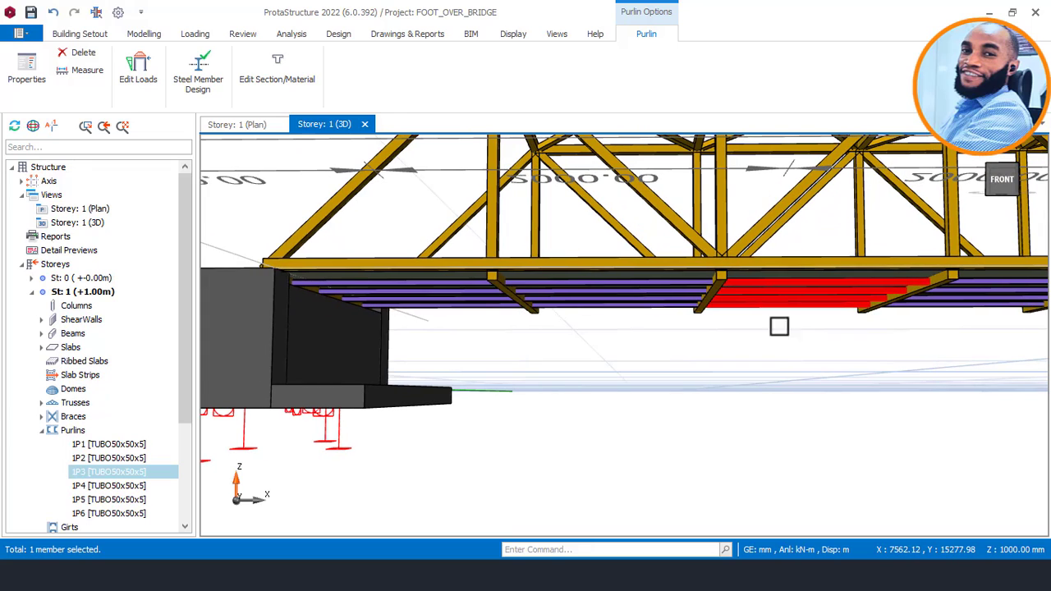
pyautogui.click(583, 297)
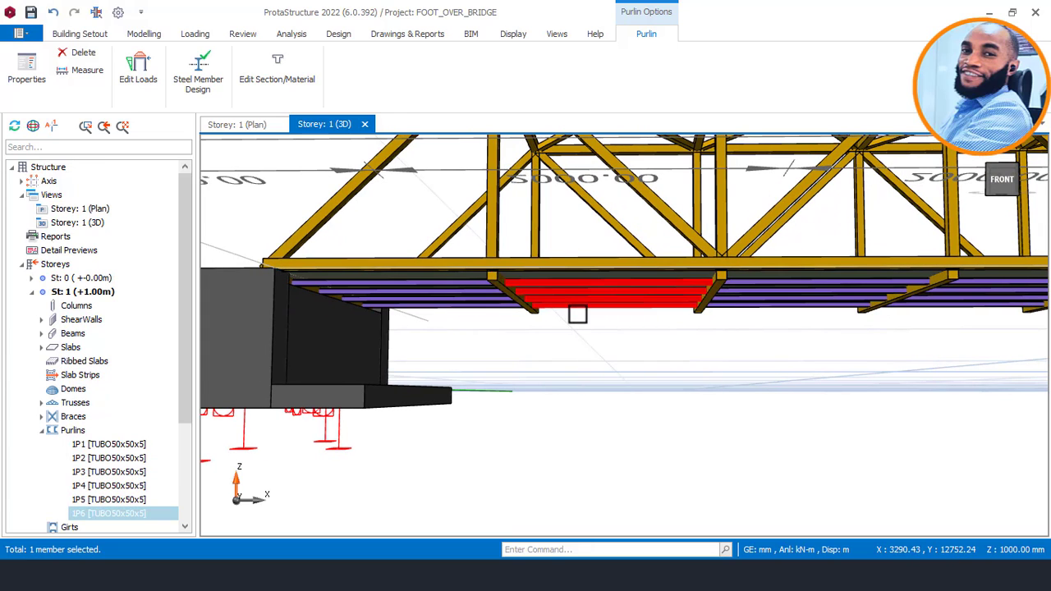
pyautogui.rightClick(575, 316)
pyautogui.click(623, 381)
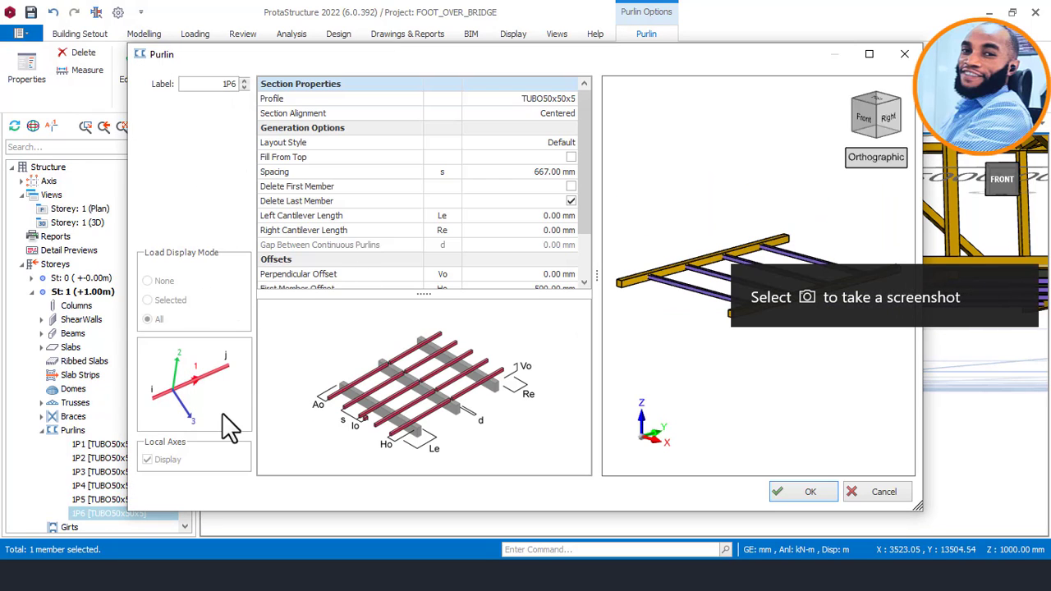
pyautogui.click(872, 488)
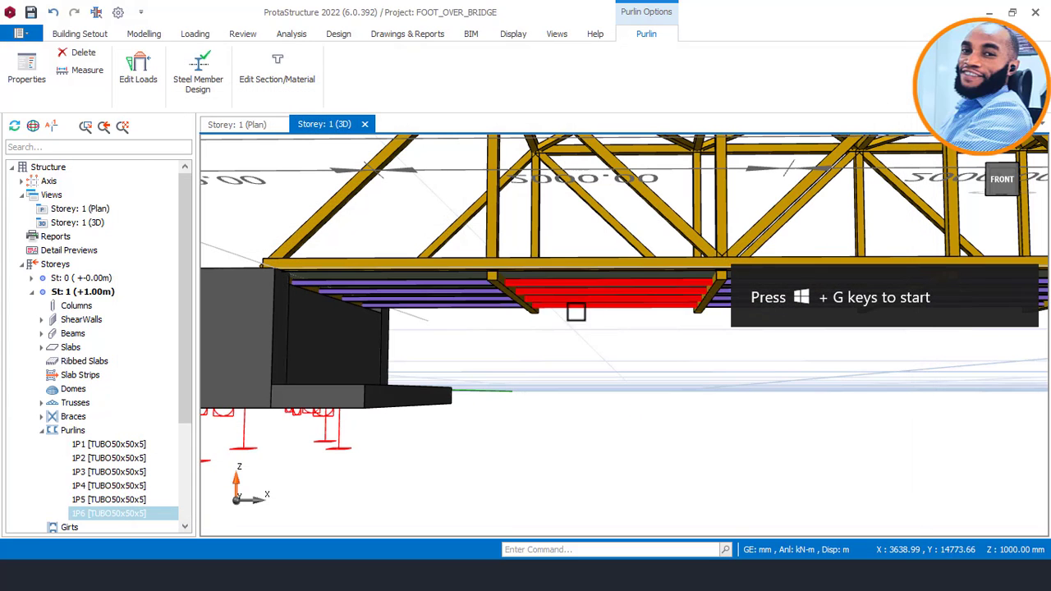
# Open the loads of purlin 1P6, assign a 5 kN/m full uniform gravity load to its four lines, and accept.
pyautogui.rightClick(544, 298)
pyautogui.click(633, 466)
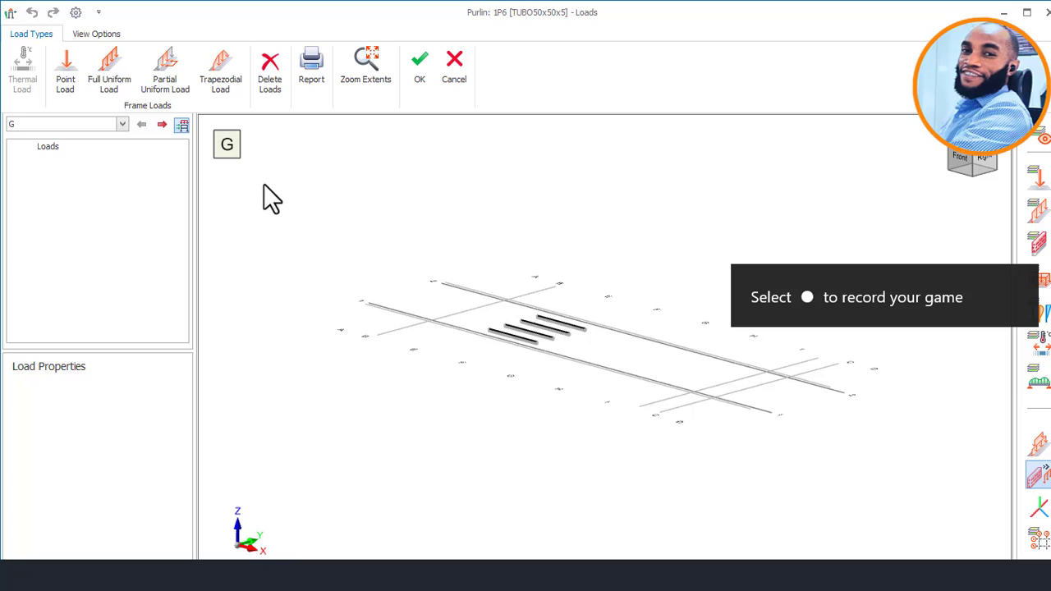
pyautogui.click(98, 69)
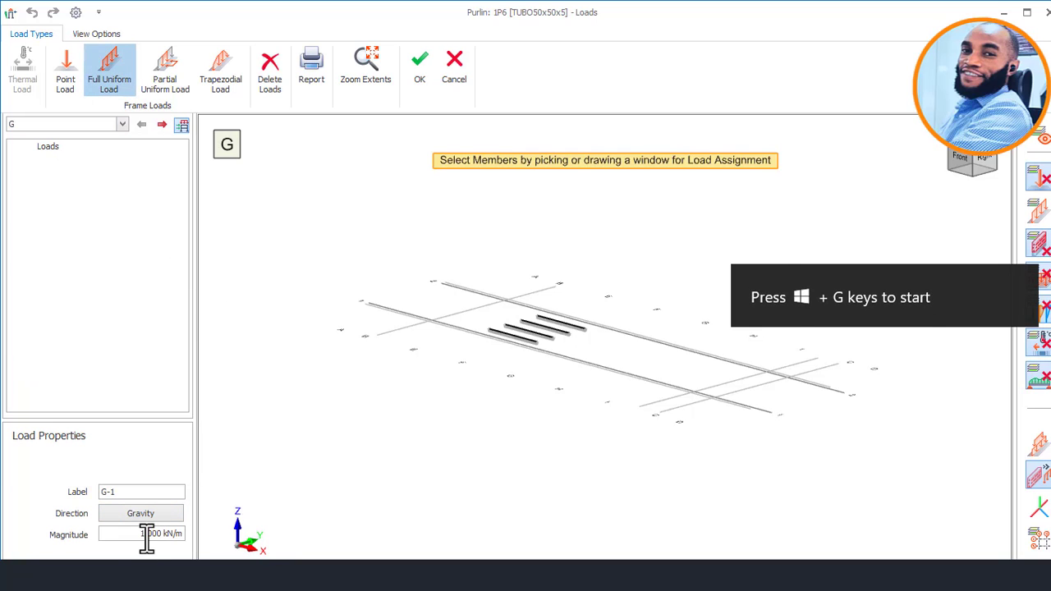
pyautogui.write('5')
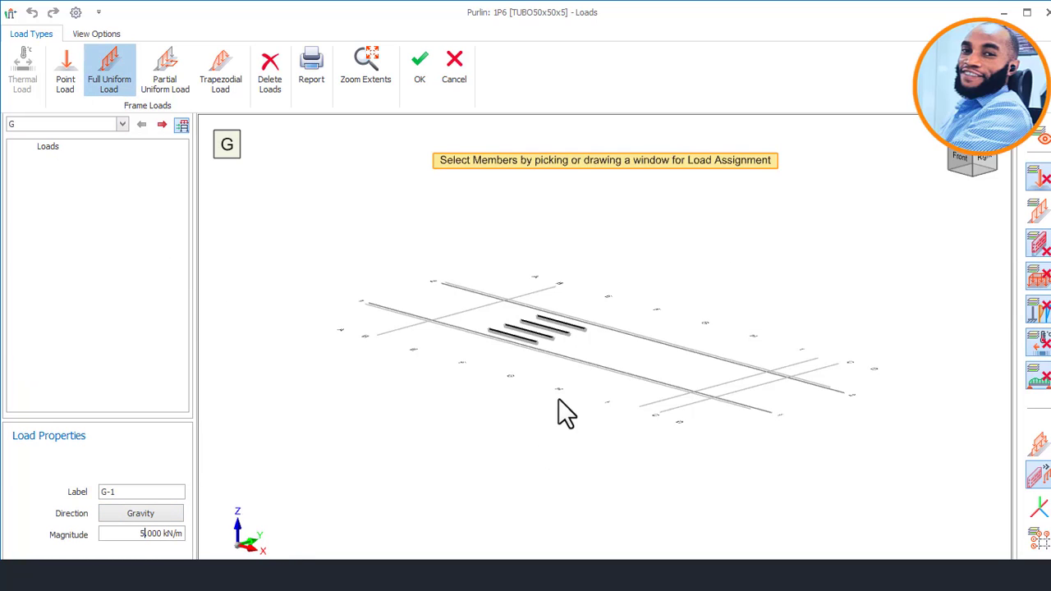
pyautogui.scroll(5, 567, 337)
pyautogui.click(616, 316)
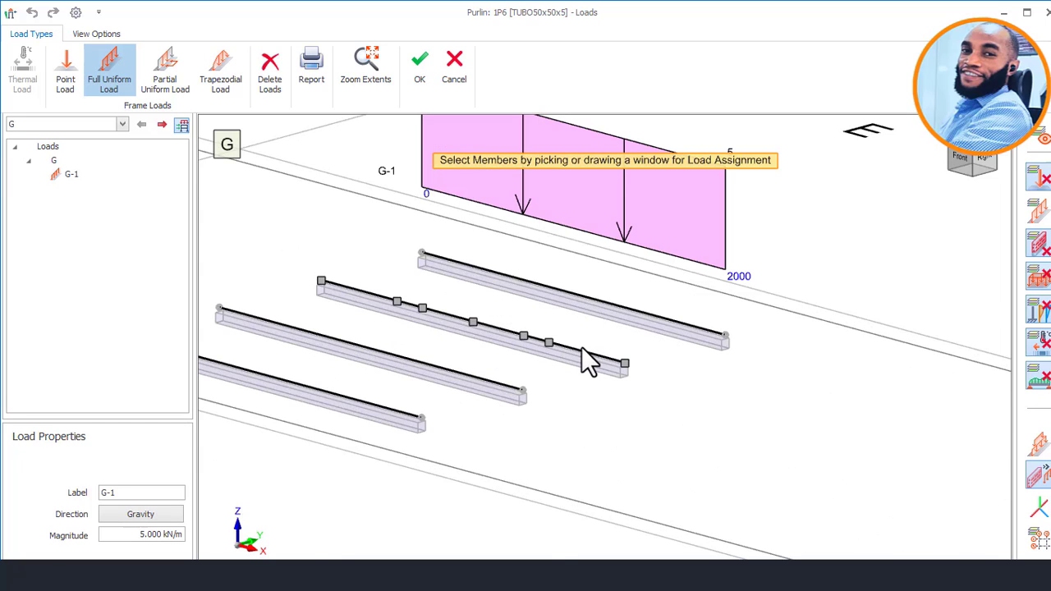
pyautogui.click(571, 357)
pyautogui.click(473, 383)
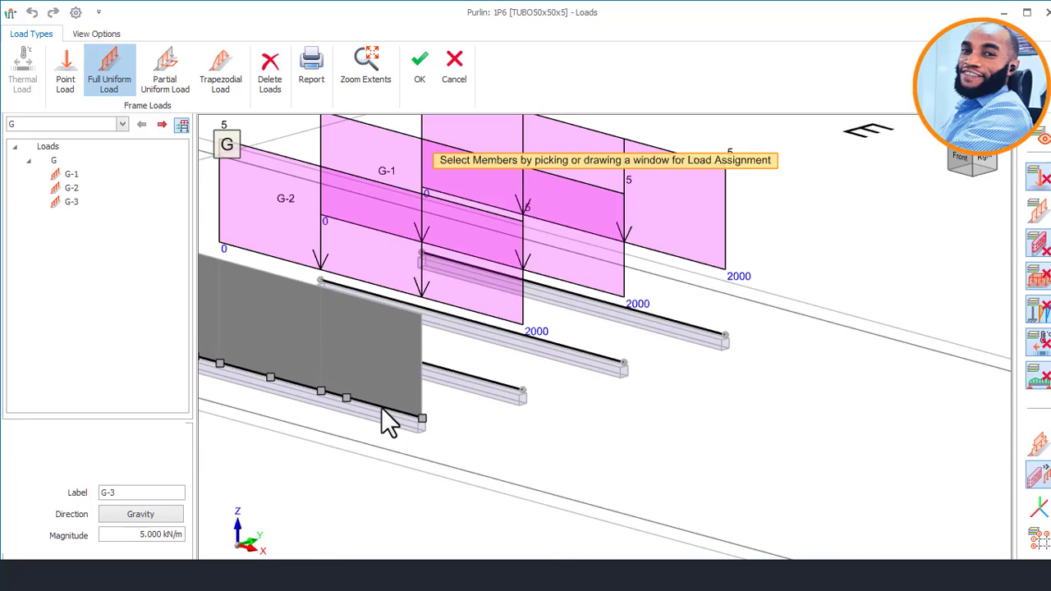
pyautogui.click(382, 417)
pyautogui.scroll(-5, 621, 321)
pyautogui.click(423, 63)
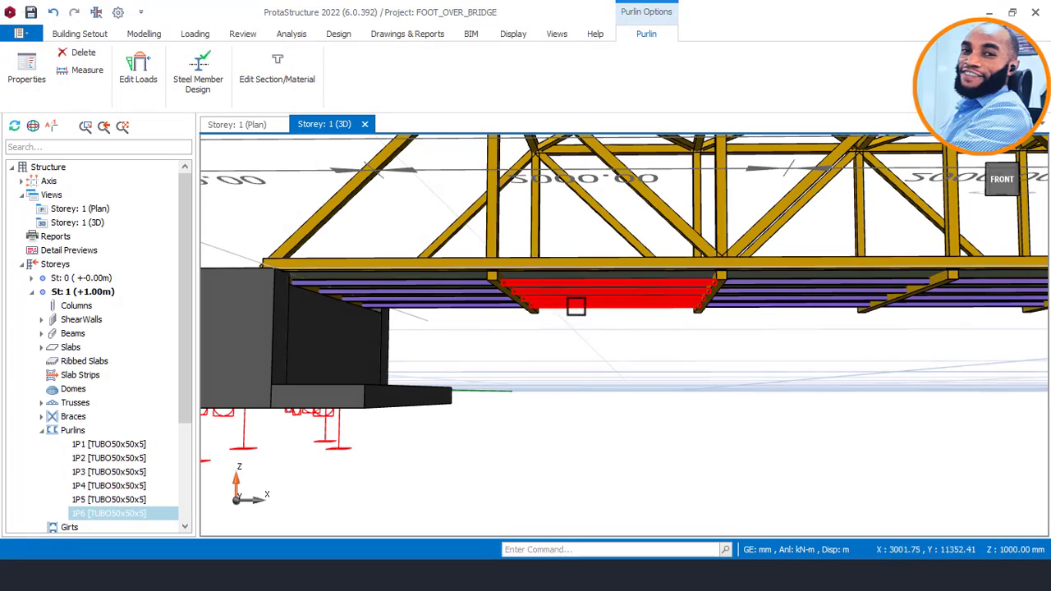
# Select purlin 1P5 in the end bay beside the abutment and open its loads.
pyautogui.moveTo(442, 289); pyautogui.dragTo(533, 287, button='middle')
pyautogui.scroll(3, 532, 288)
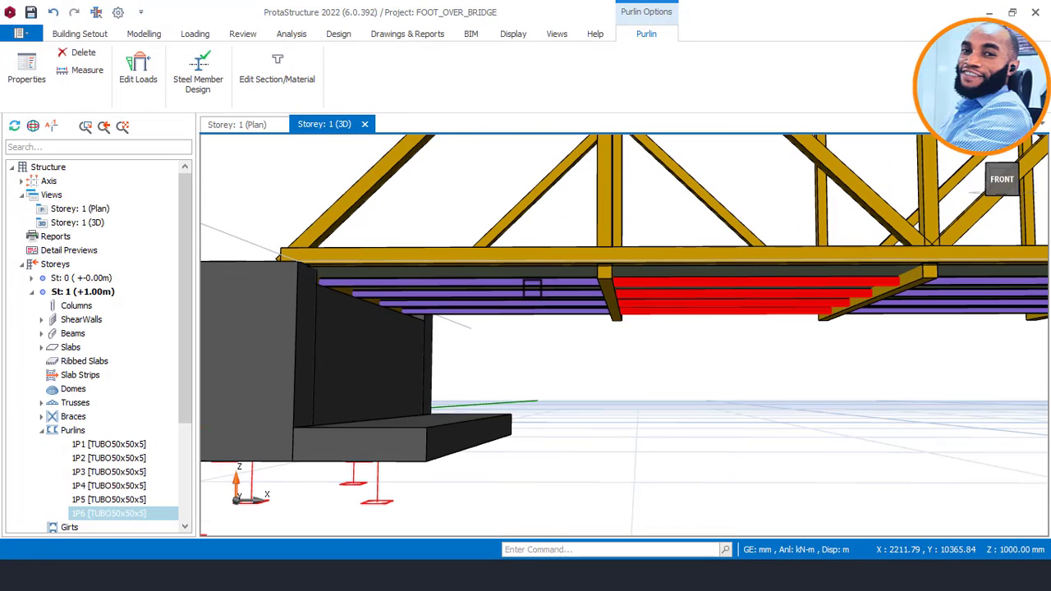
pyautogui.click(526, 289)
pyautogui.rightClick(526, 290)
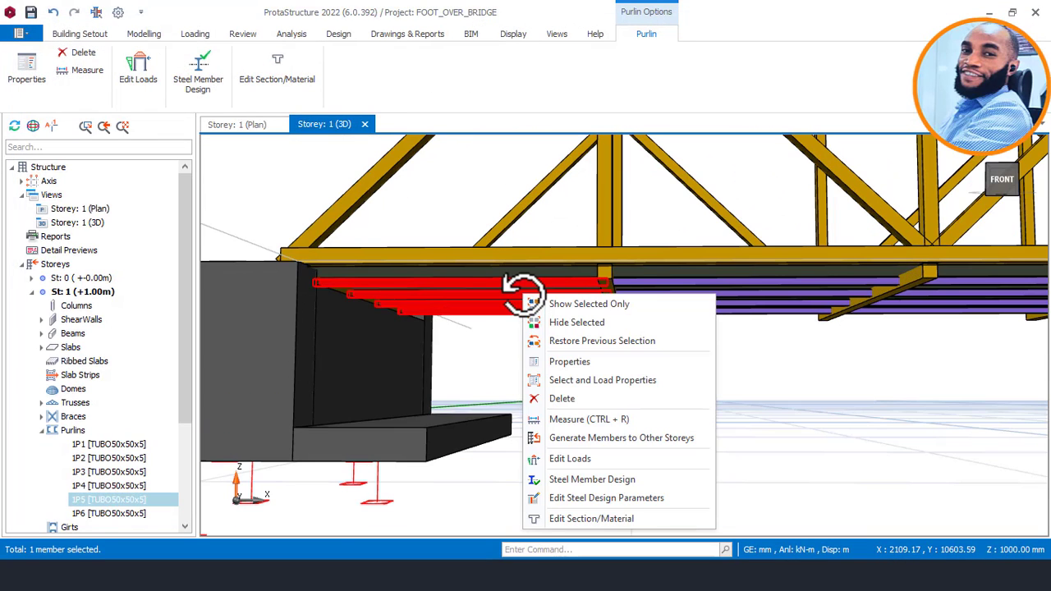
pyautogui.click(578, 455)
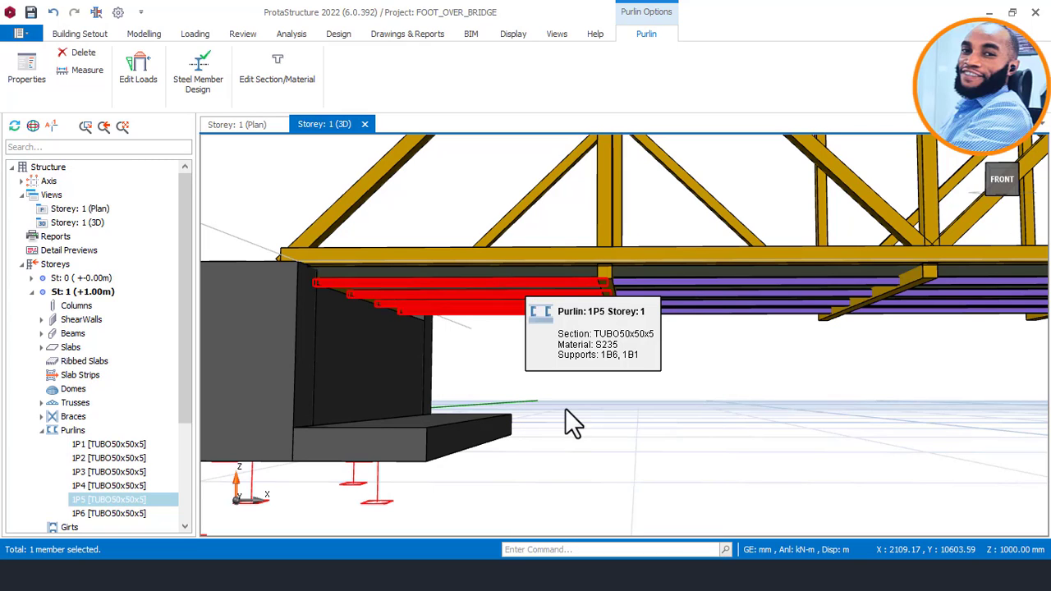
# Assign a 5 kN/m full uniform gravity load to the first three lines of purlin 1P5.
pyautogui.scroll(5, 471, 341)
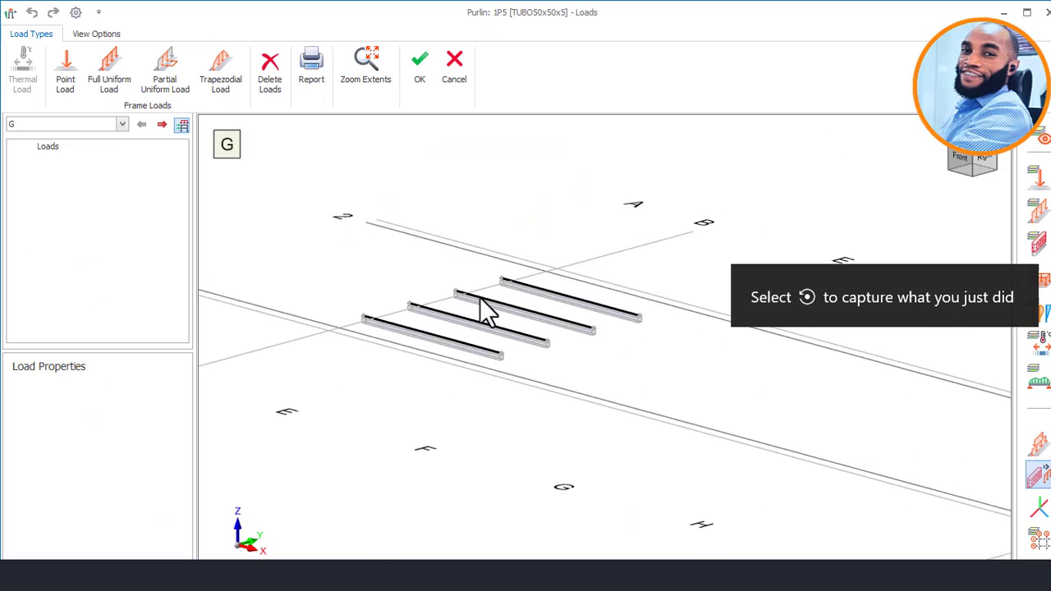
pyautogui.click(108, 73)
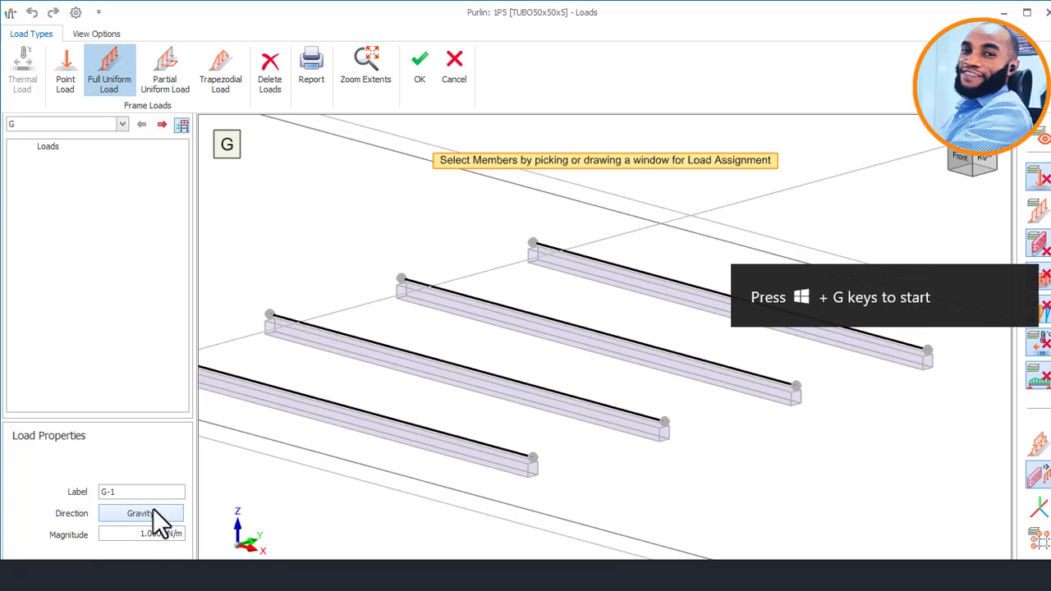
pyautogui.moveTo(146, 537); pyautogui.dragTo(132, 542)
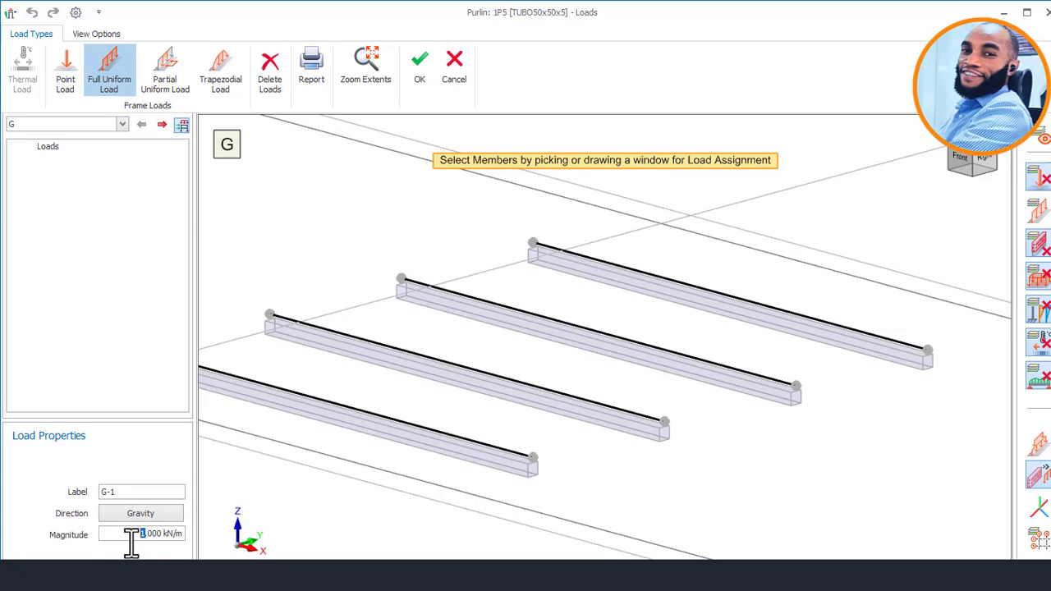
pyautogui.write('5')
pyautogui.click(745, 305)
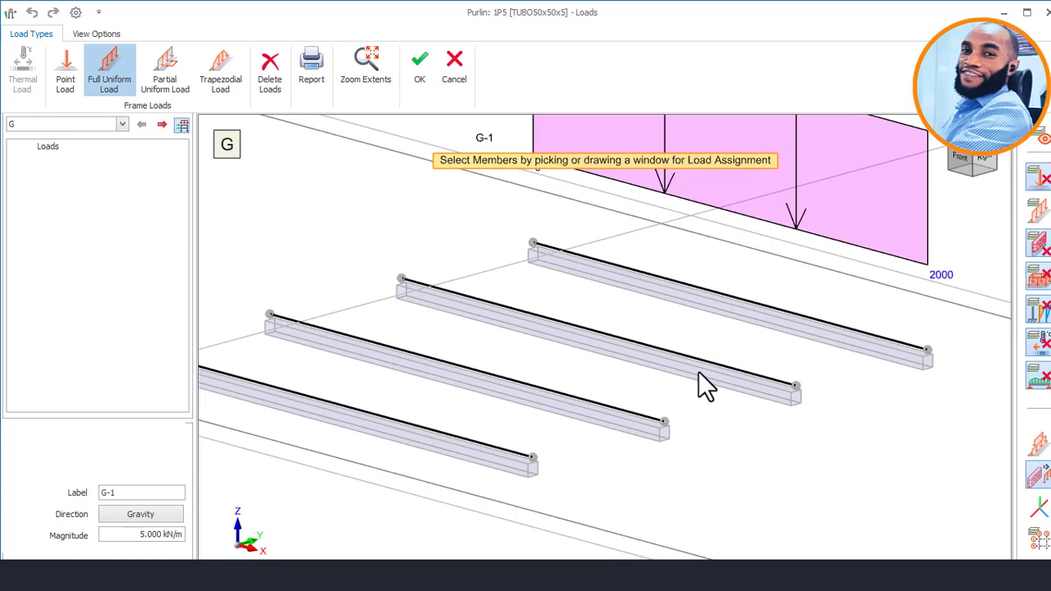
pyautogui.click(555, 449)
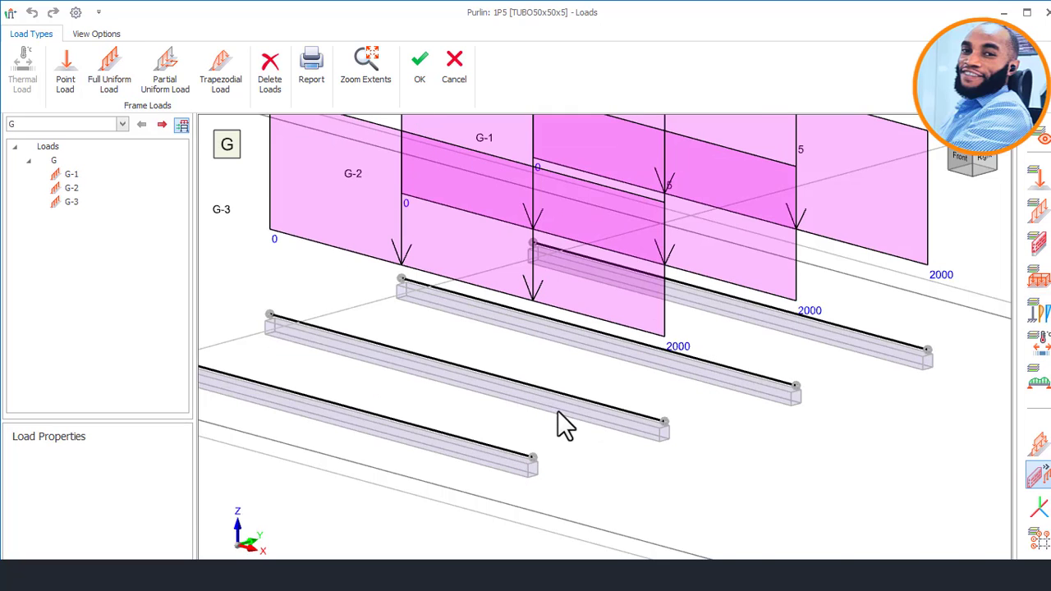
# Assign the 5 kN/m full uniform gravity load to the remaining line of purlin 1P5 and accept the loads.
pyautogui.scroll(-5, 557, 411)
pyautogui.moveTo(654, 367); pyautogui.dragTo(606, 375, button='middle')
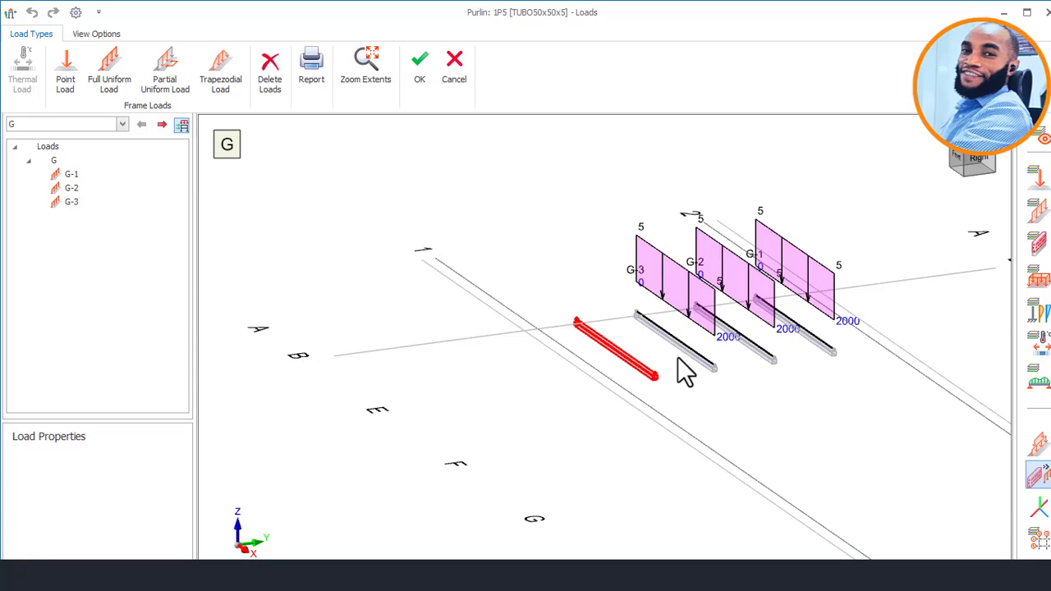
pyautogui.click(118, 66)
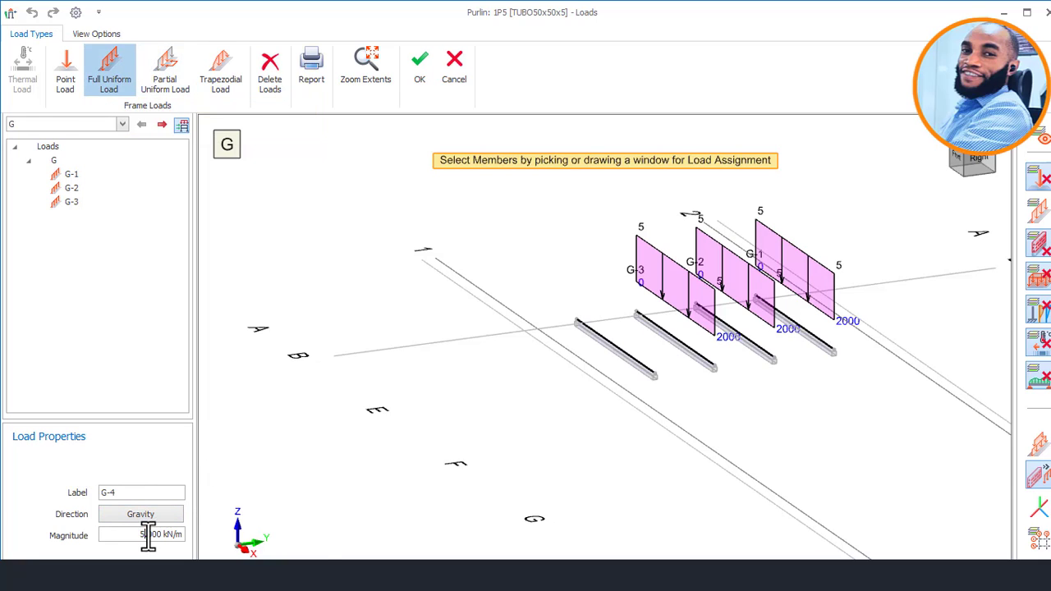
pyautogui.scroll(2, 633, 371)
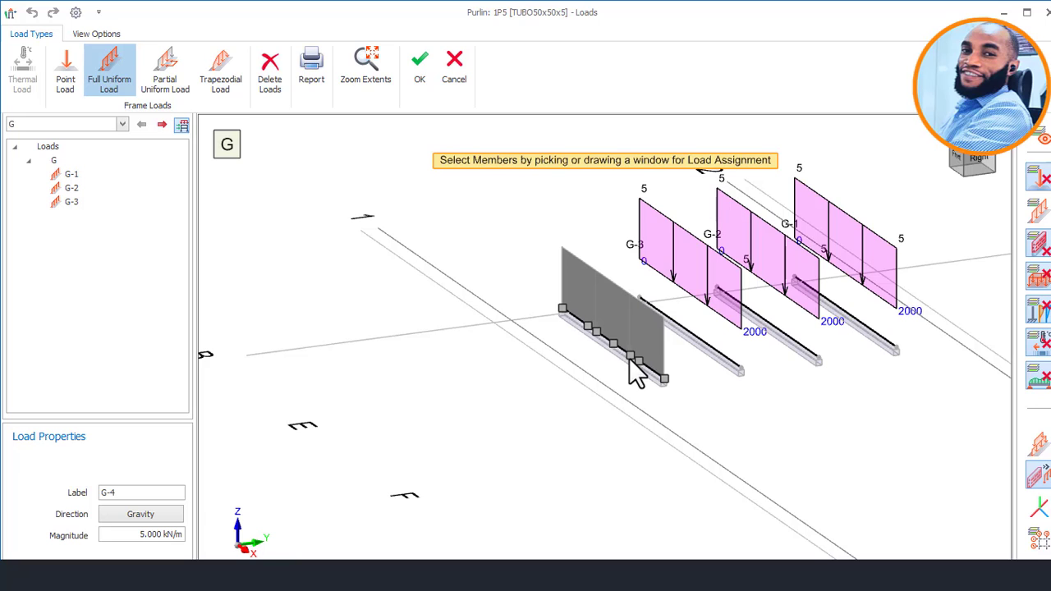
pyautogui.click(637, 373)
pyautogui.moveTo(753, 371)
pyautogui.mouseDown(button='middle')
pyautogui.moveTo(693, 345)
pyautogui.moveTo(758, 364)
pyautogui.mouseUp(button='middle')
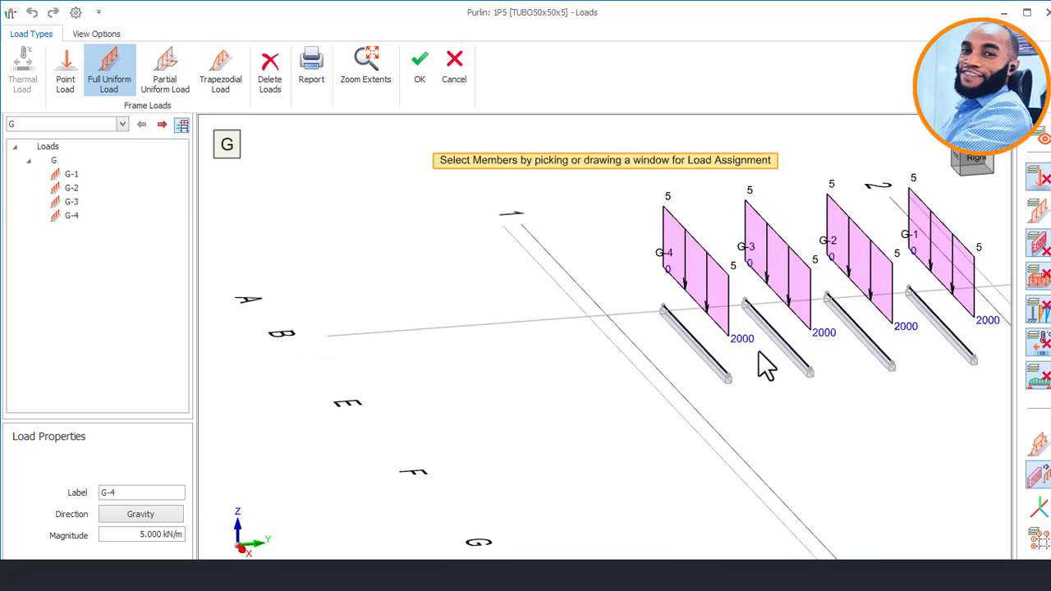
pyautogui.click(425, 80)
# Select cross beam 1B1 beneath the deck, at the first truss vertical beside the end bay.
pyautogui.moveTo(567, 336)
pyautogui.mouseDown(button='middle')
pyautogui.moveTo(480, 327)
pyautogui.moveTo(547, 368)
pyautogui.moveTo(407, 368)
pyautogui.mouseUp(button='middle')
pyautogui.moveTo(534, 381); pyautogui.dragTo(688, 329, button='middle')
pyautogui.scroll(-4, 687, 328)
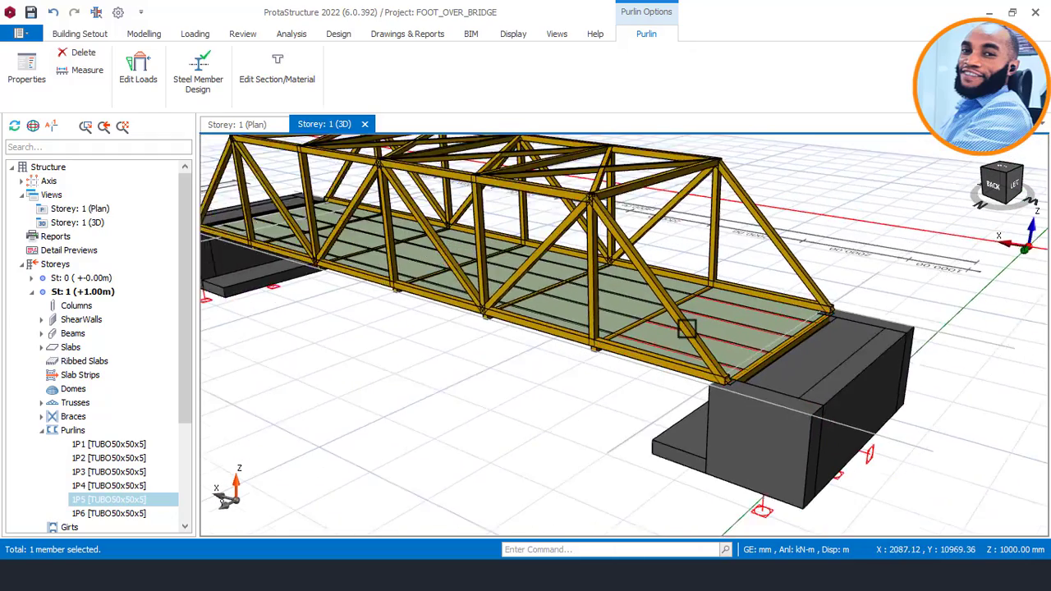
pyautogui.scroll(3, 538, 360)
pyautogui.moveTo(628, 362)
pyautogui.mouseDown(button='middle')
pyautogui.moveTo(671, 360)
pyautogui.moveTo(662, 328)
pyautogui.moveTo(730, 310)
pyautogui.moveTo(742, 336)
pyautogui.moveTo(588, 364)
pyautogui.mouseUp(button='middle')
pyautogui.scroll(5, 609, 353)
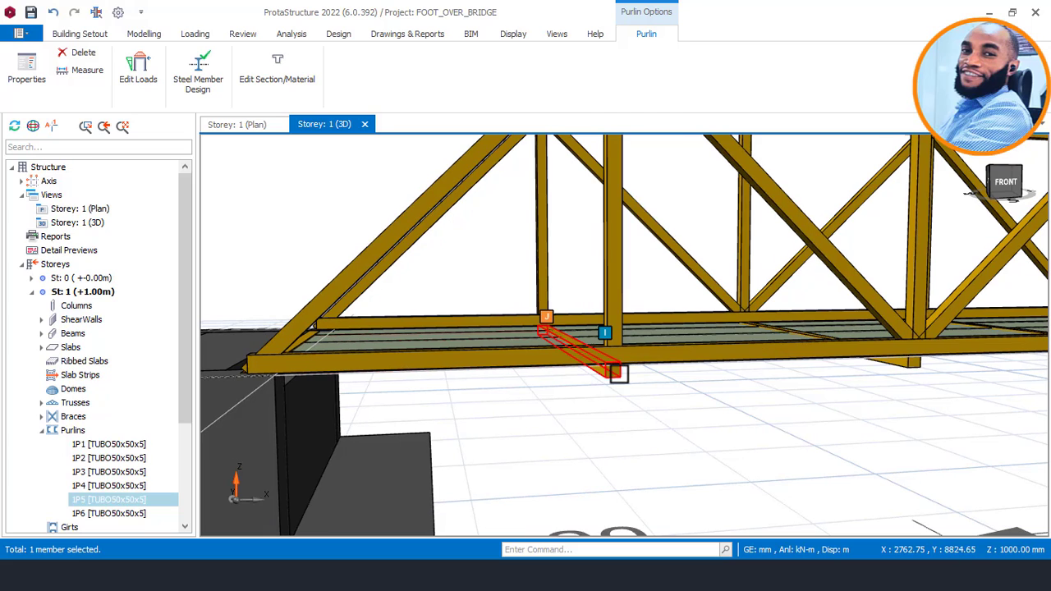
pyautogui.click(616, 372)
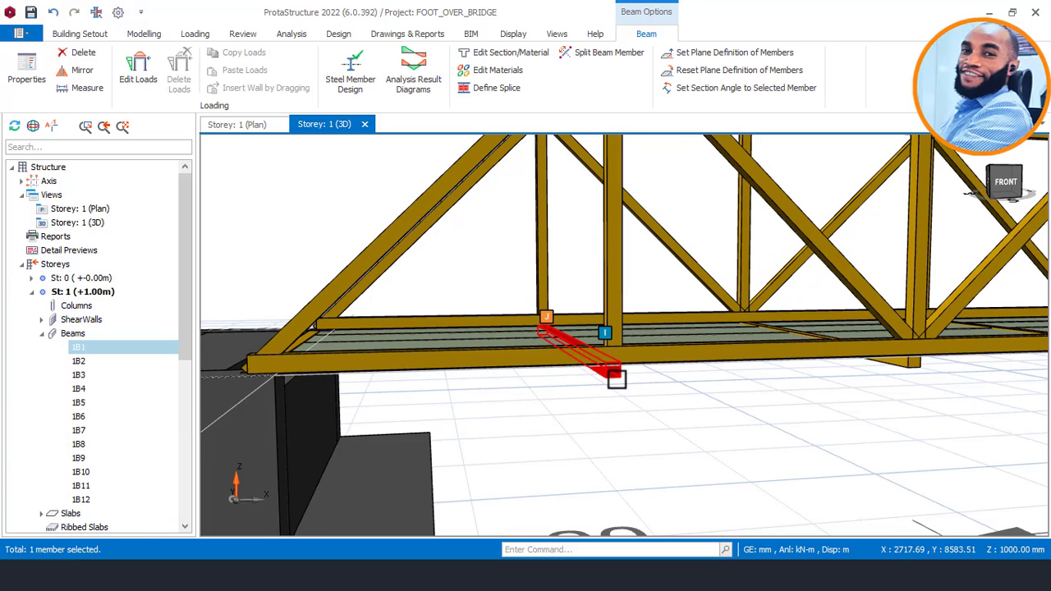
# Inspect the position of cross beam 1B1 under the deck and open its loads for editing.
pyautogui.scroll(-6, 643, 374)
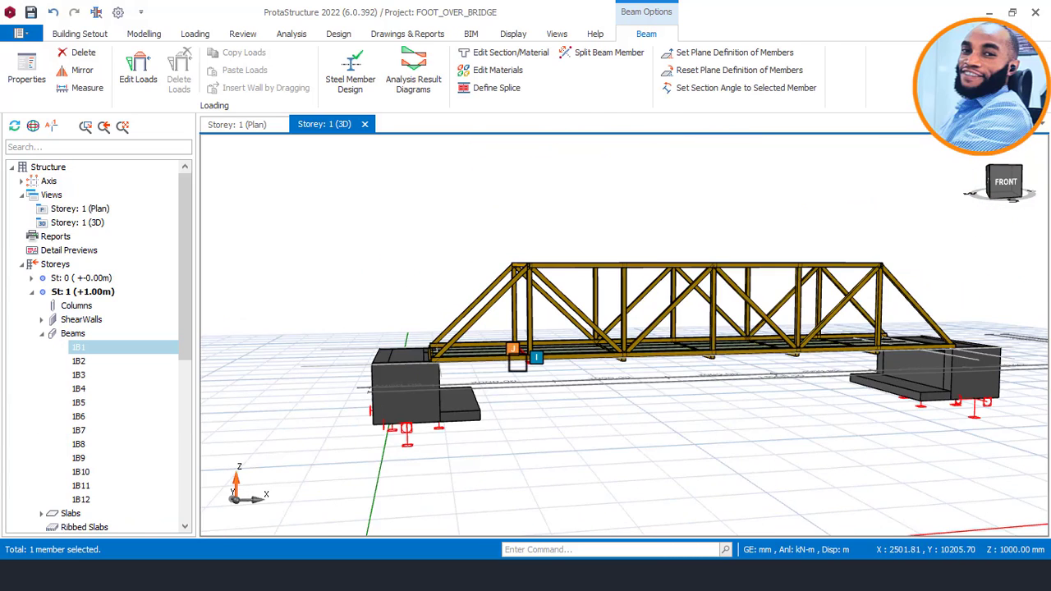
pyautogui.scroll(5, 643, 374)
pyautogui.moveTo(582, 357); pyautogui.dragTo(582, 328, button='middle')
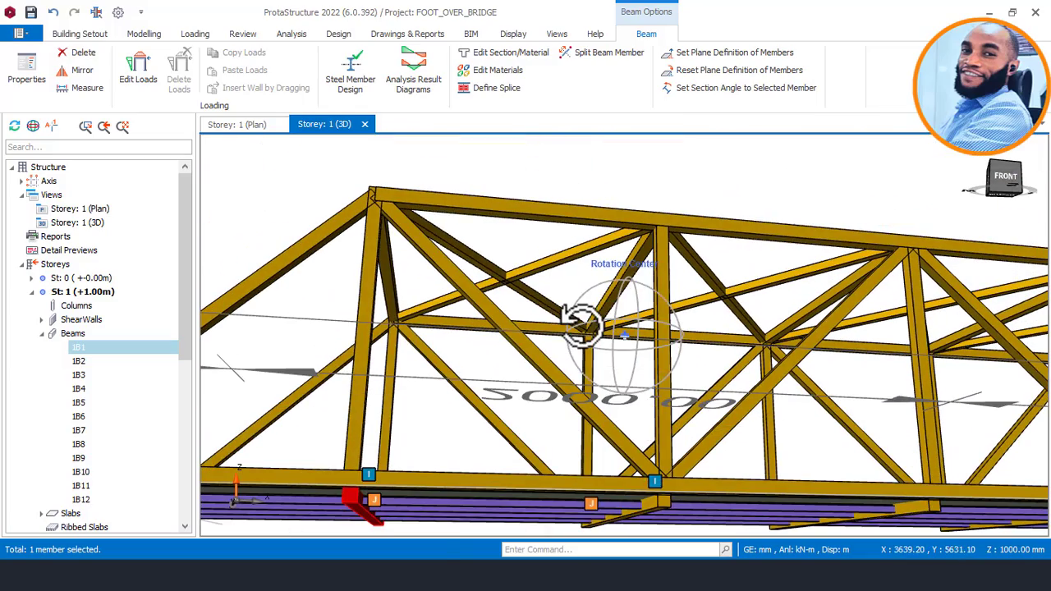
pyautogui.moveTo(468, 501); pyautogui.dragTo(599, 175, button='middle')
pyautogui.scroll(-5, 501, 265)
pyautogui.moveTo(510, 272); pyautogui.dragTo(546, 316, button='middle')
pyautogui.scroll(4, 488, 323)
pyautogui.scroll(5, 446, 321)
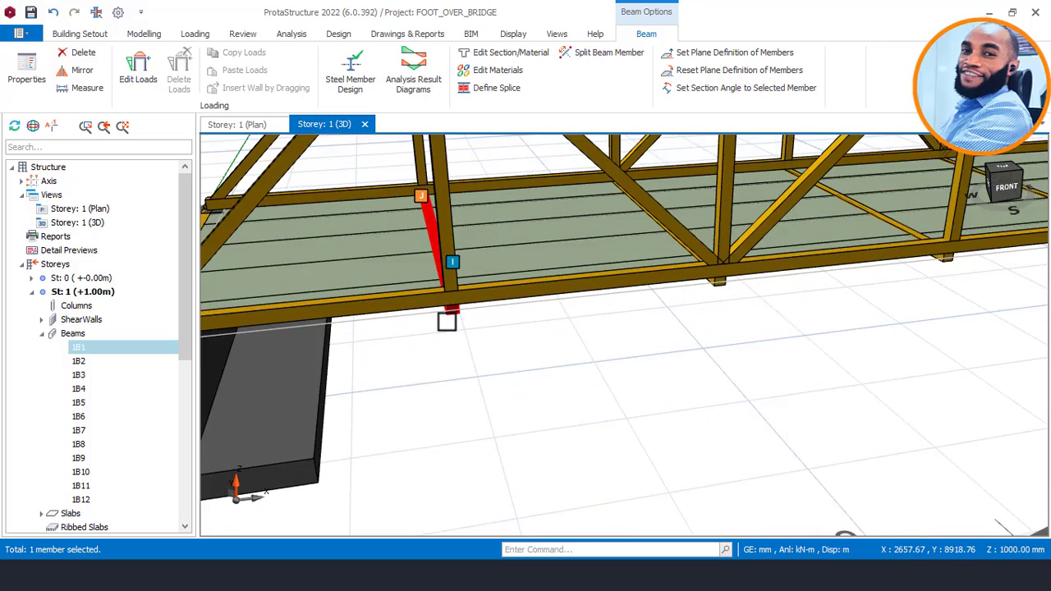
pyautogui.rightClick(466, 329)
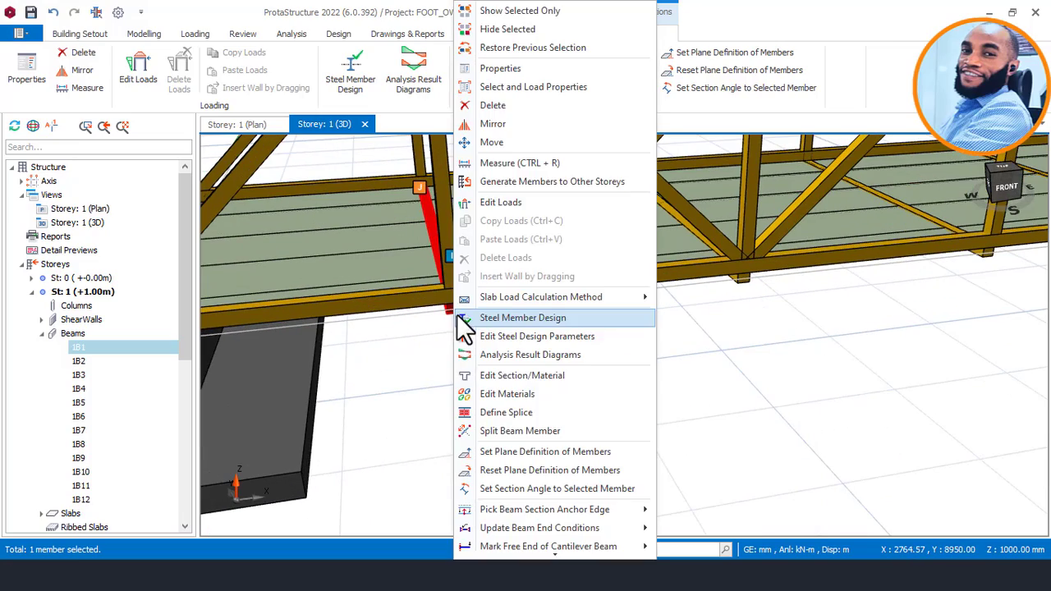
pyautogui.click(512, 199)
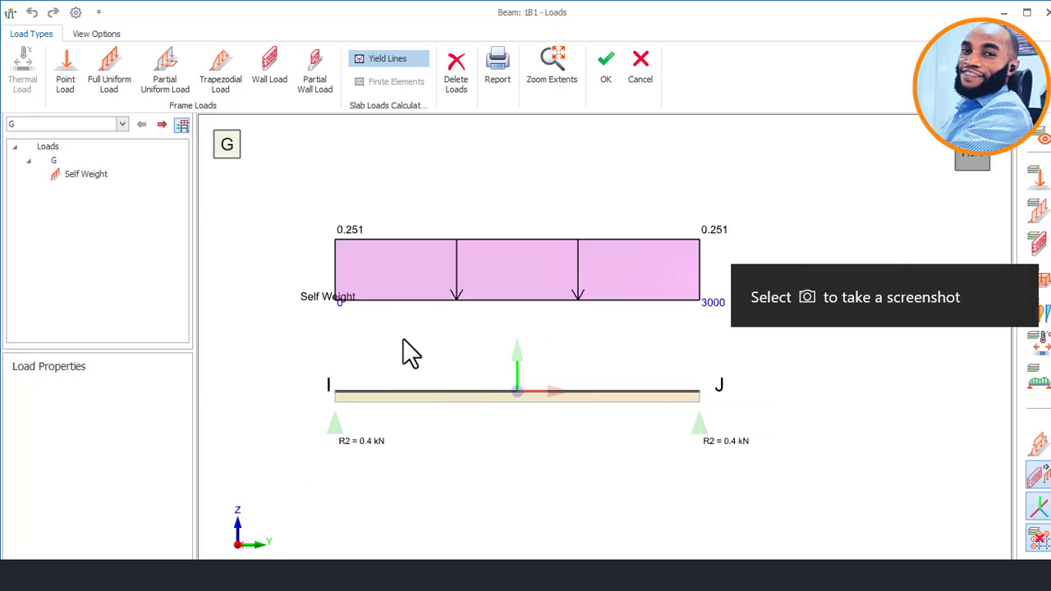
# Assign a 2.5 kN/m full uniform gravity load to beam 1B1 and accept the loads.
pyautogui.scroll(-1, 406, 339)
pyautogui.scroll(2, 526, 435)
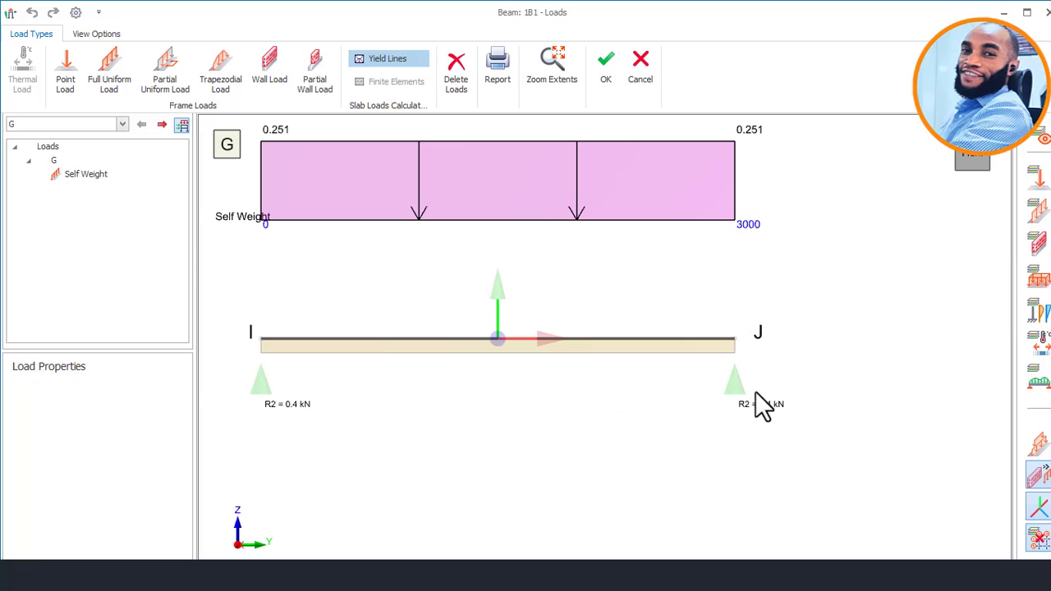
pyautogui.scroll(-1, 645, 406)
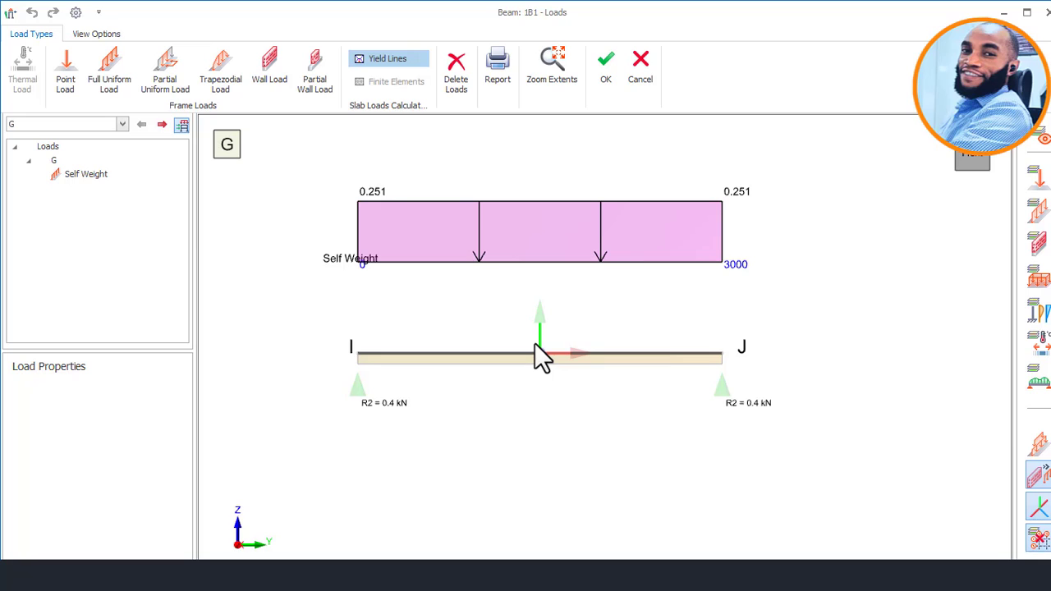
pyautogui.click(119, 63)
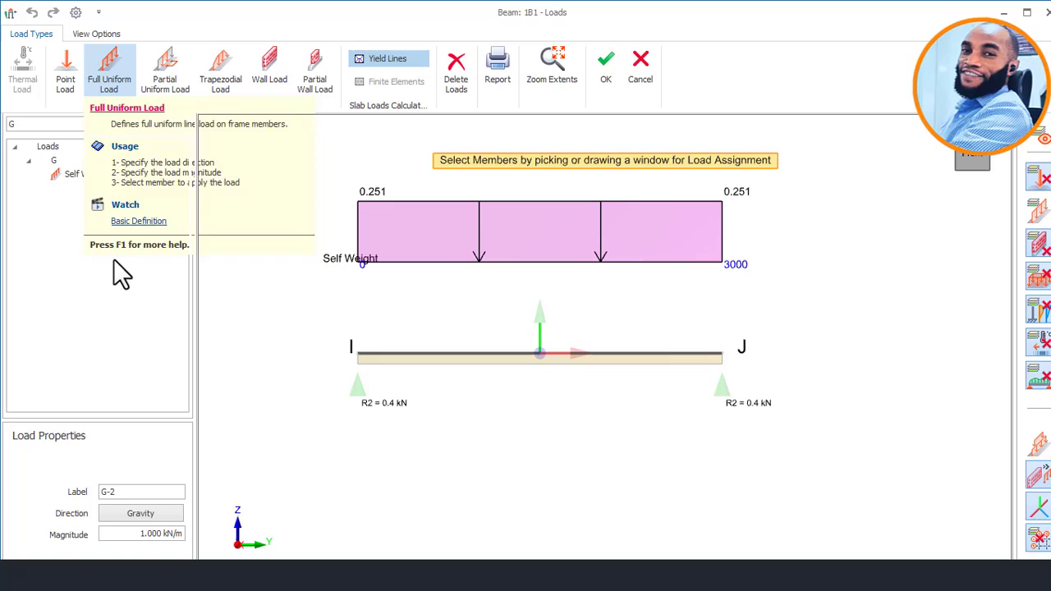
pyautogui.click(140, 534)
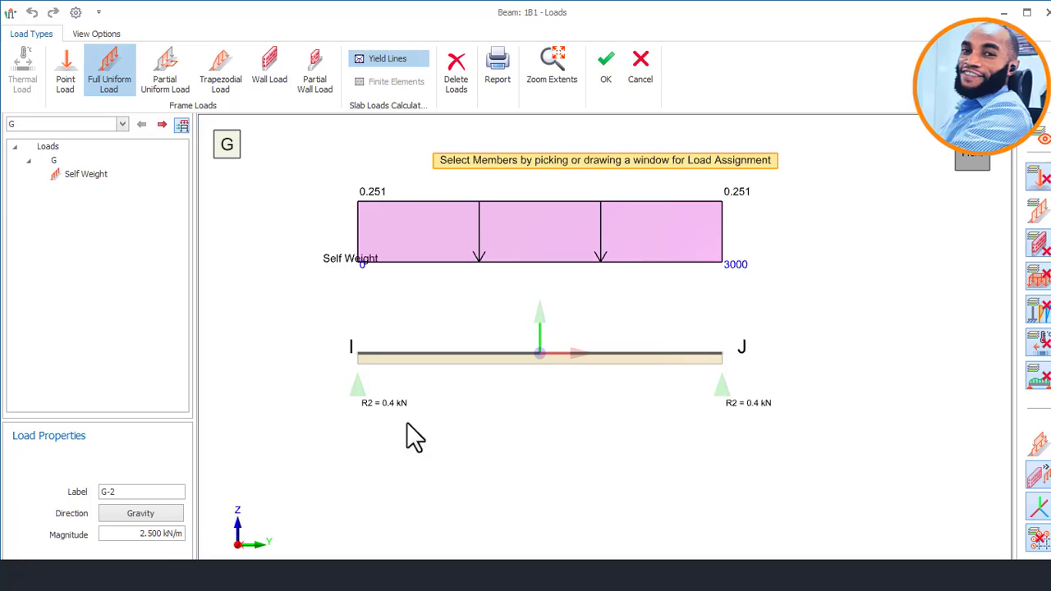
pyautogui.click(504, 356)
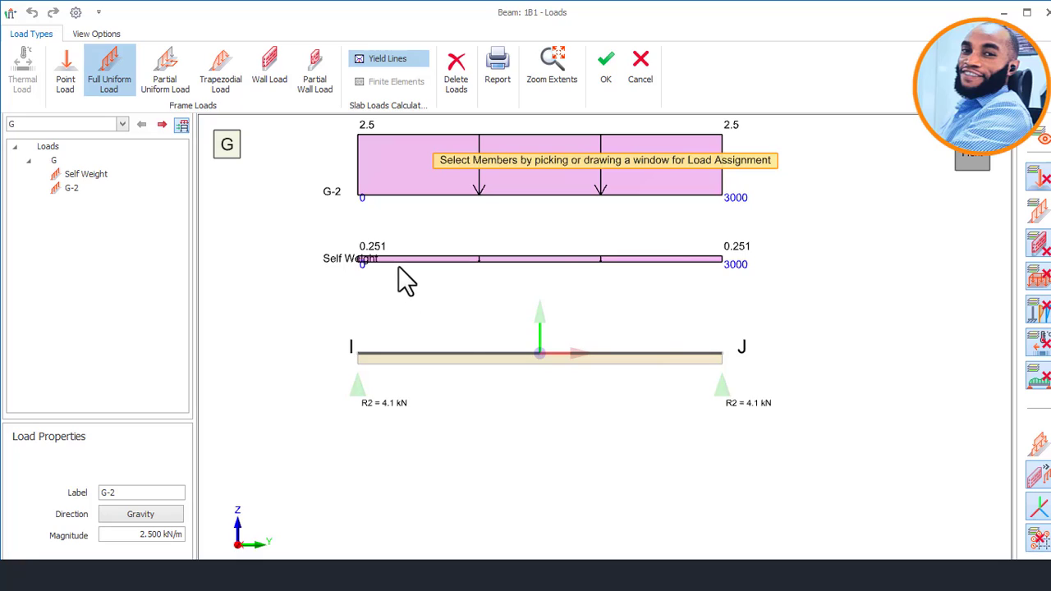
pyautogui.scroll(-1, 491, 300)
pyautogui.scroll(1, 462, 164)
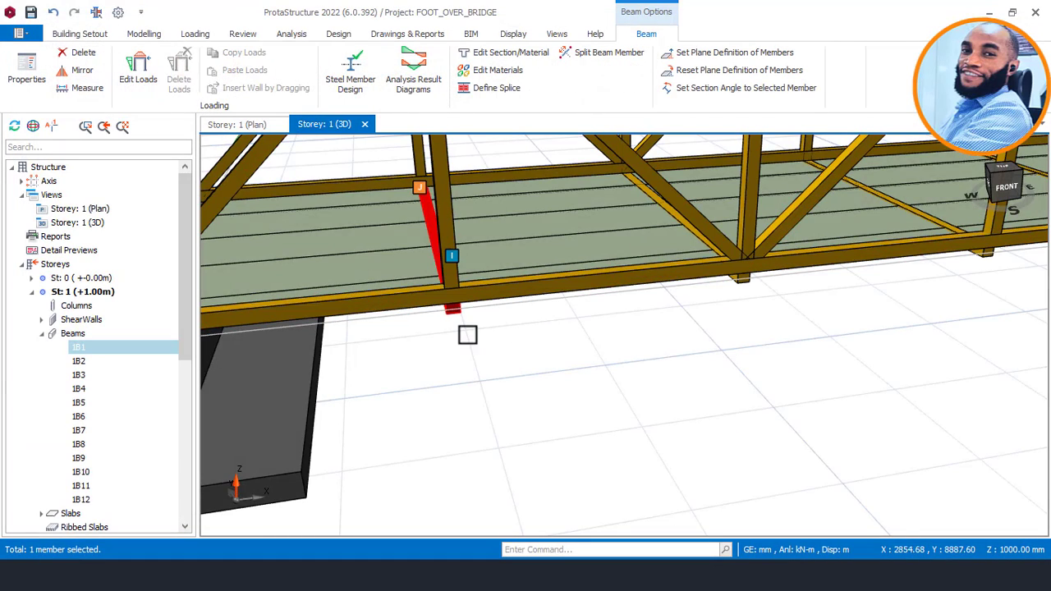
# Copy the line load G-2 from cross beam 1B1.
pyautogui.moveTo(466, 334); pyautogui.dragTo(460, 291, button='middle')
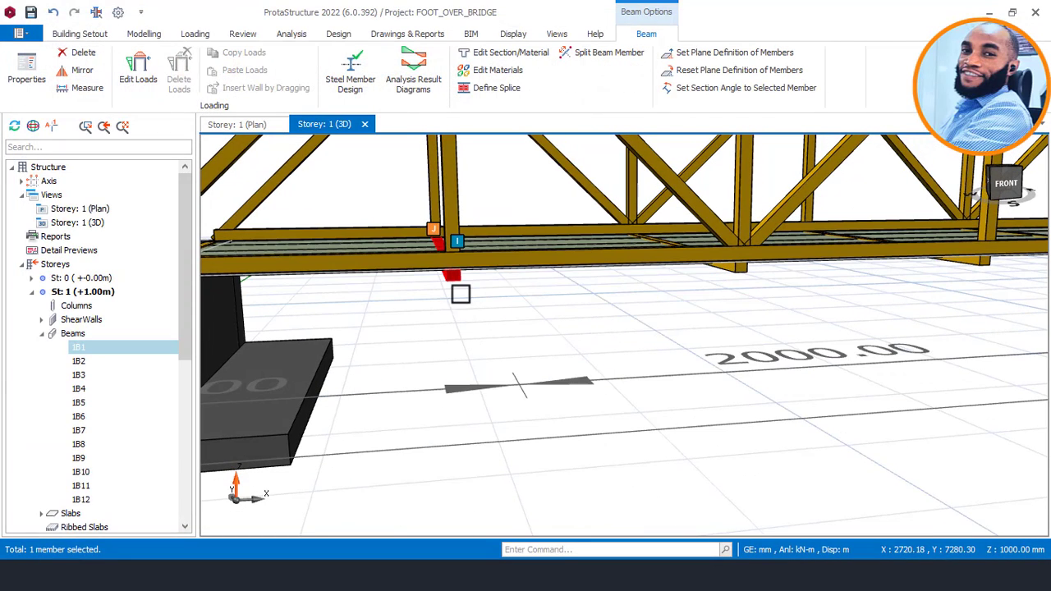
pyautogui.rightClick(457, 277)
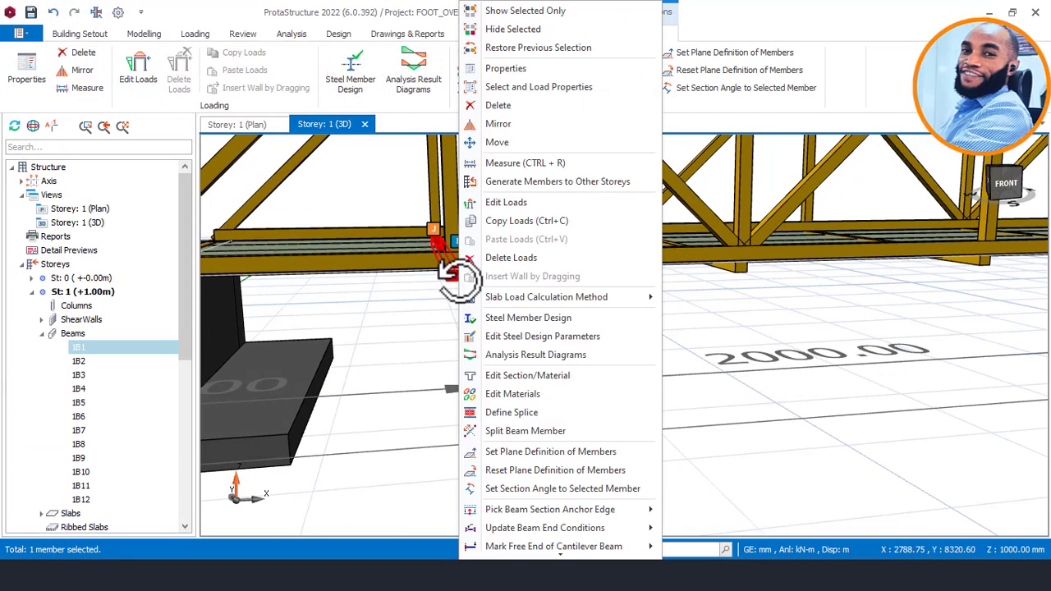
pyautogui.click(535, 223)
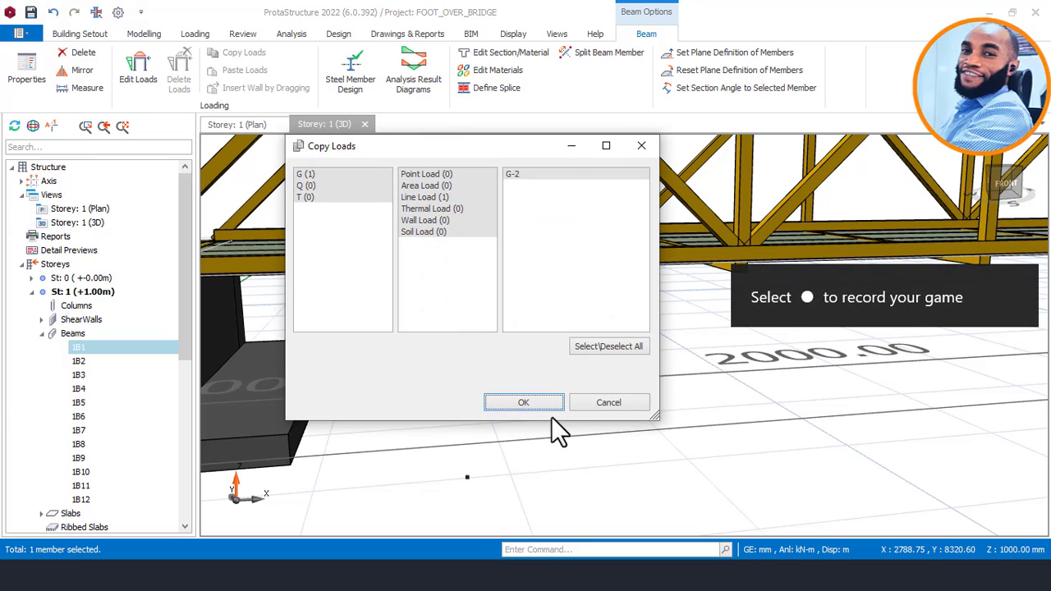
pyautogui.click(549, 409)
# Select the intermediate cross beams 1B2, 1B3, 1B4 and 1B5 beneath the deck as targets for the copied load.
pyautogui.scroll(-3, 390, 368)
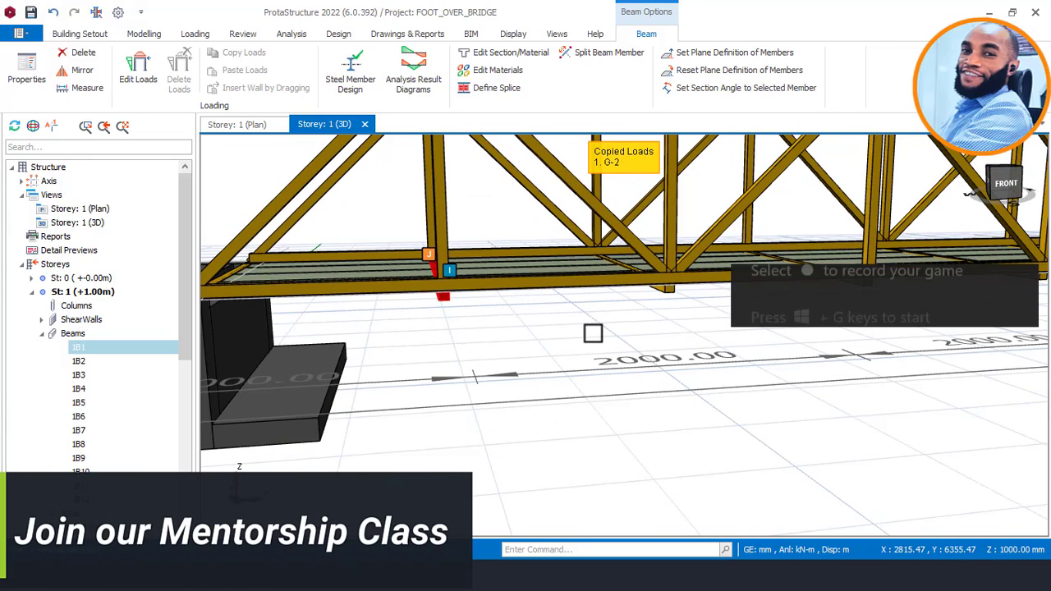
pyautogui.moveTo(593, 333); pyautogui.dragTo(369, 349, button='middle')
pyautogui.scroll(2, 436, 333)
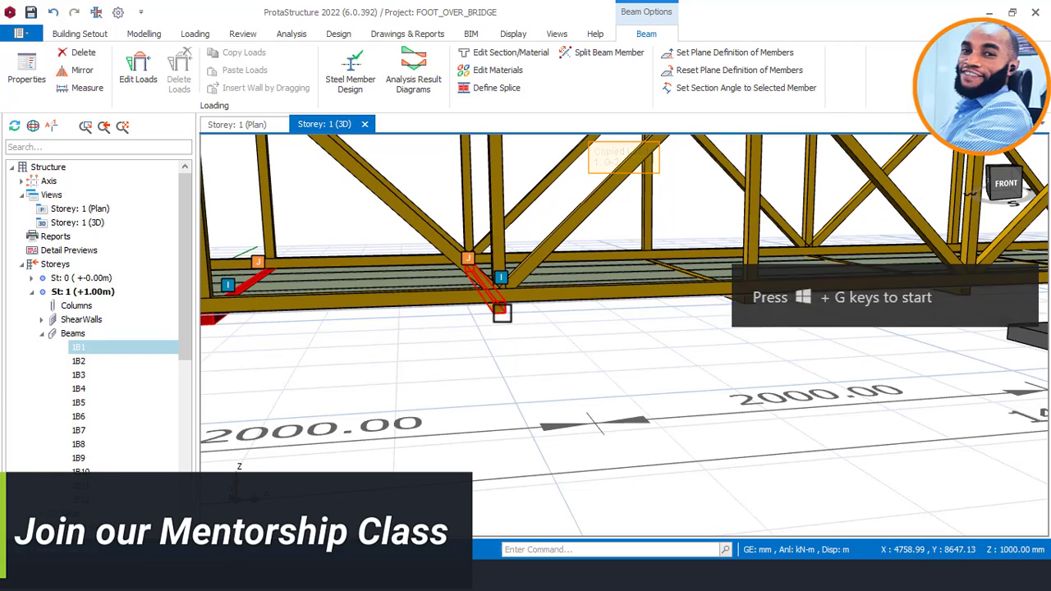
pyautogui.click(502, 315)
pyautogui.scroll(-2, 408, 361)
pyautogui.click(641, 312)
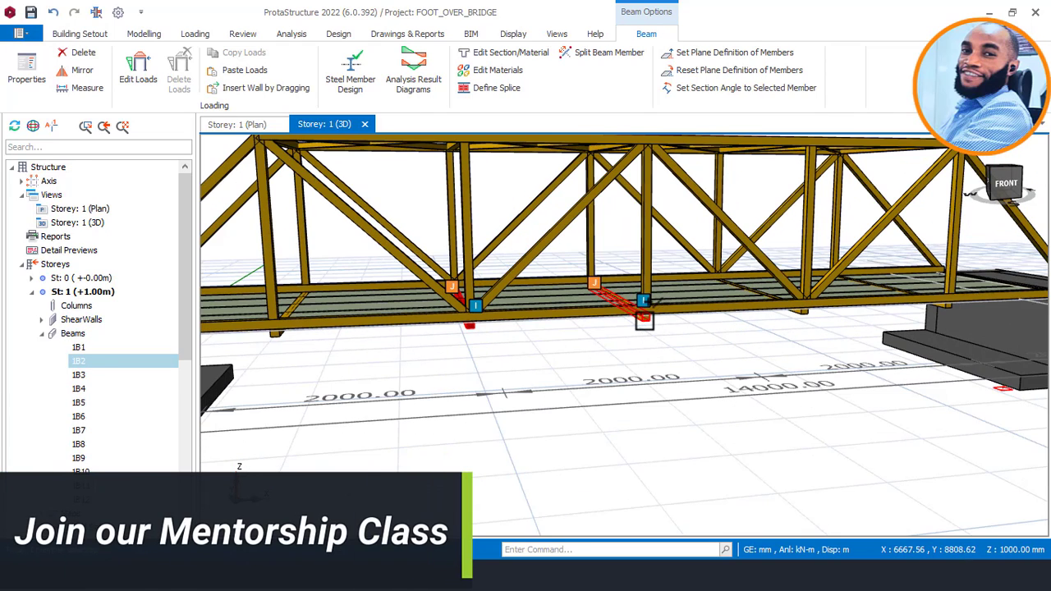
pyautogui.click(799, 307)
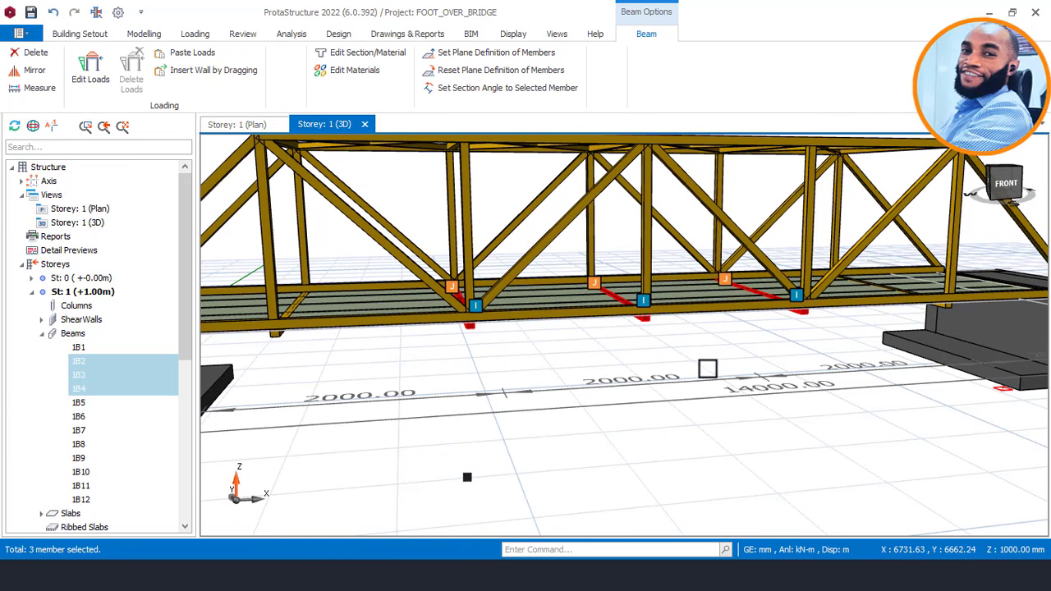
pyautogui.moveTo(706, 366); pyautogui.dragTo(871, 341, button='middle')
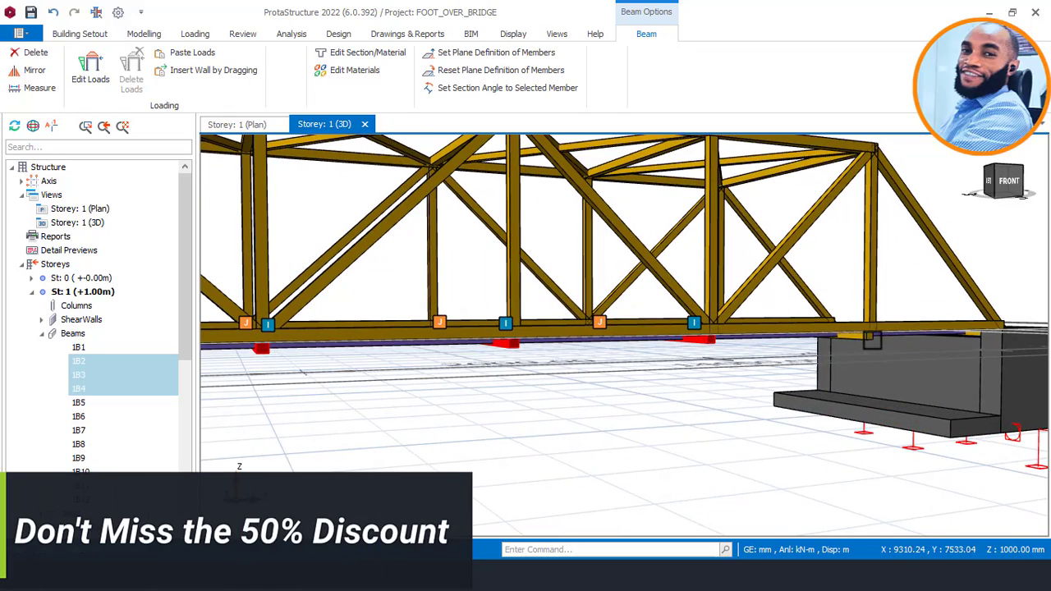
pyautogui.click(854, 338)
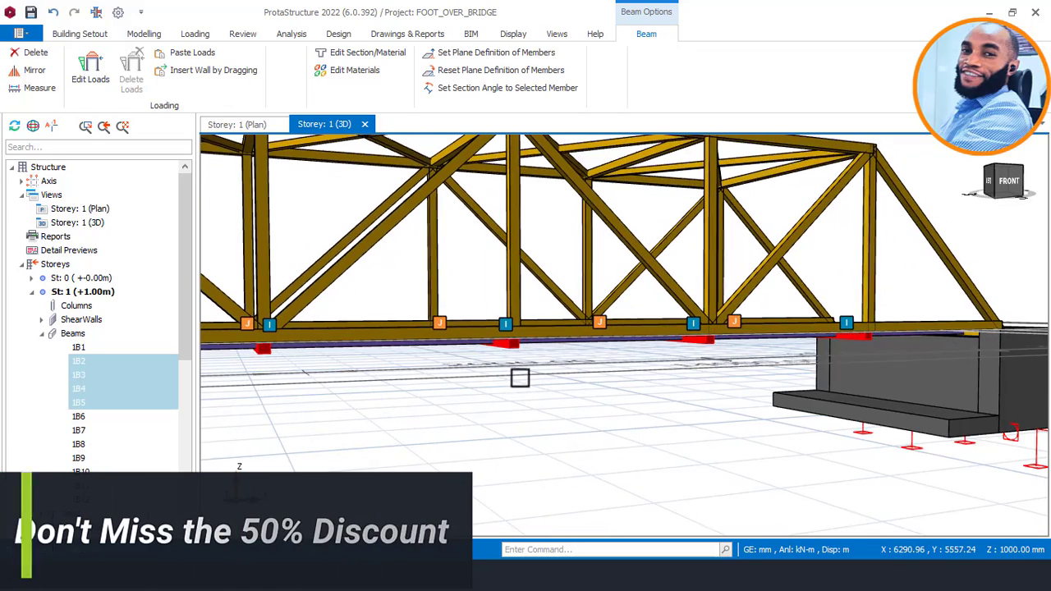
# Add end cross beam 1B7, on the abutment beyond beam 1B5, to the selection.
pyautogui.moveTo(814, 363); pyautogui.dragTo(777, 376, button='middle')
pyautogui.scroll(-5, 460, 385)
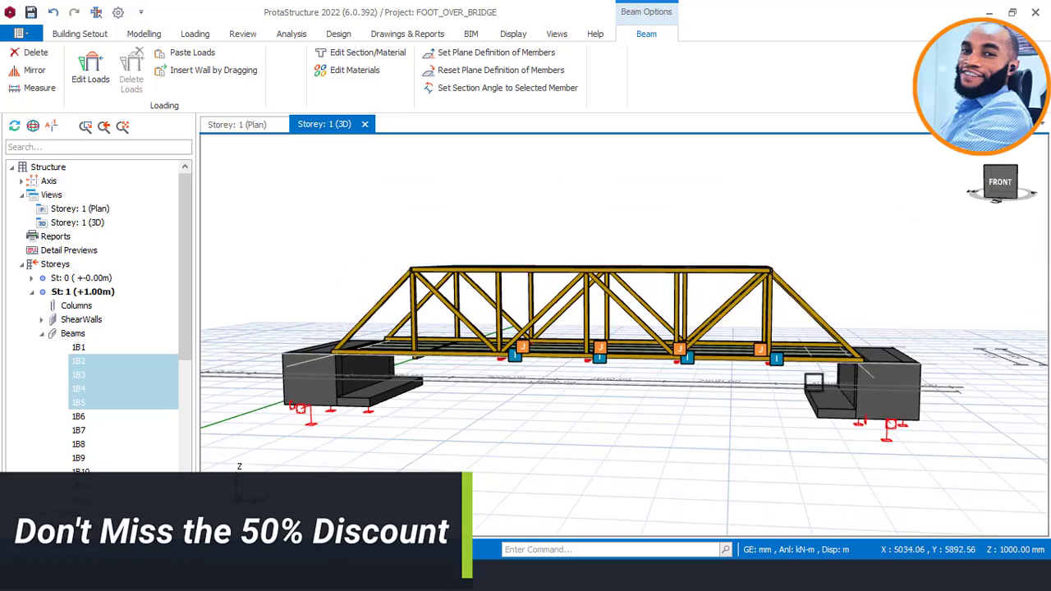
pyautogui.moveTo(852, 367); pyautogui.dragTo(837, 398, button='middle')
pyautogui.scroll(6, 838, 397)
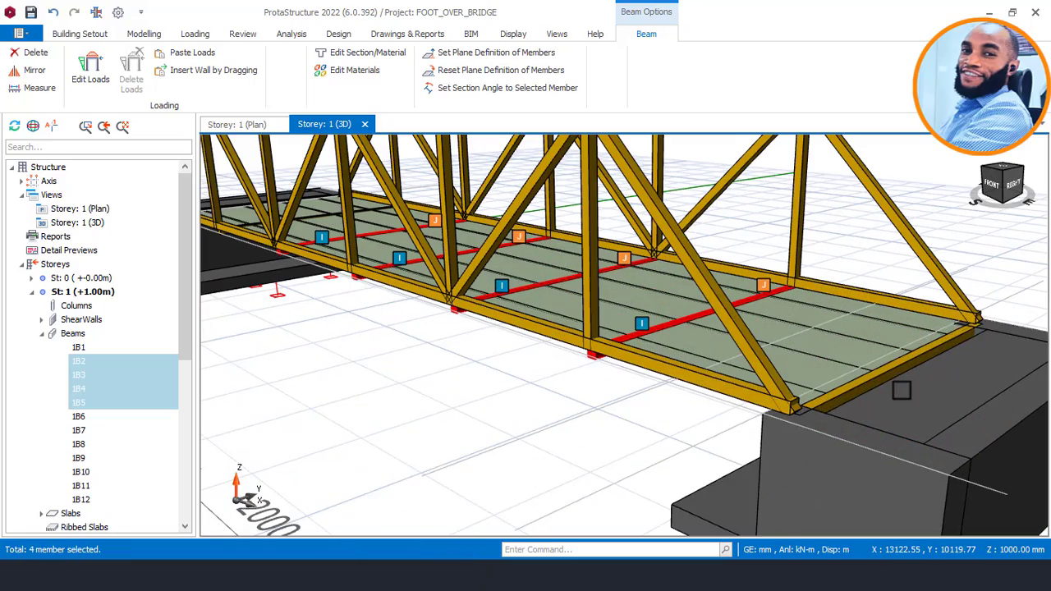
pyautogui.click(887, 374)
pyautogui.scroll(-1, 956, 327)
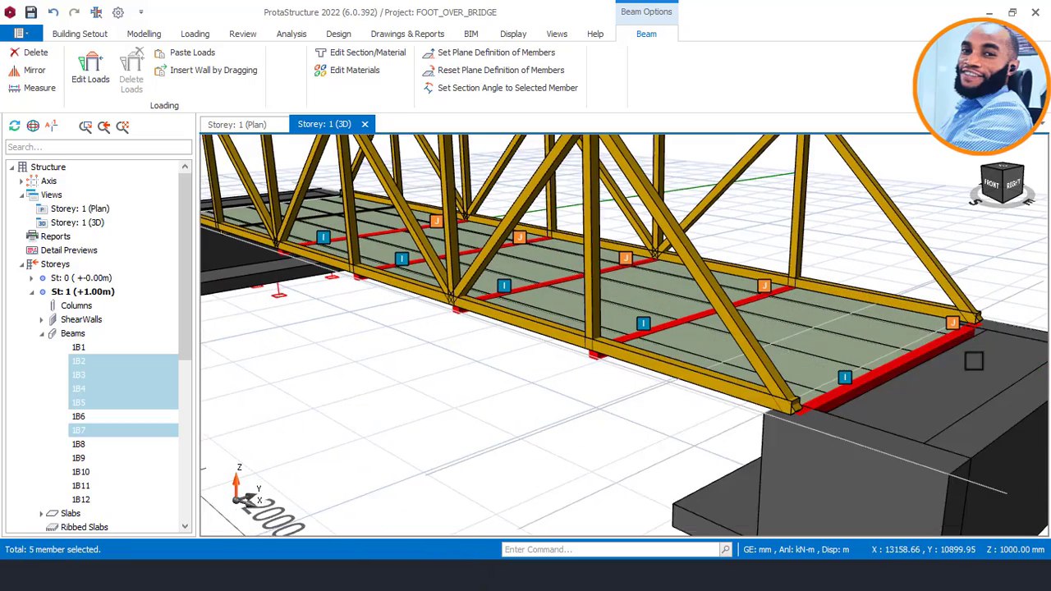
pyautogui.scroll(-2, 956, 327)
pyautogui.moveTo(456, 334); pyautogui.dragTo(566, 338, button='middle')
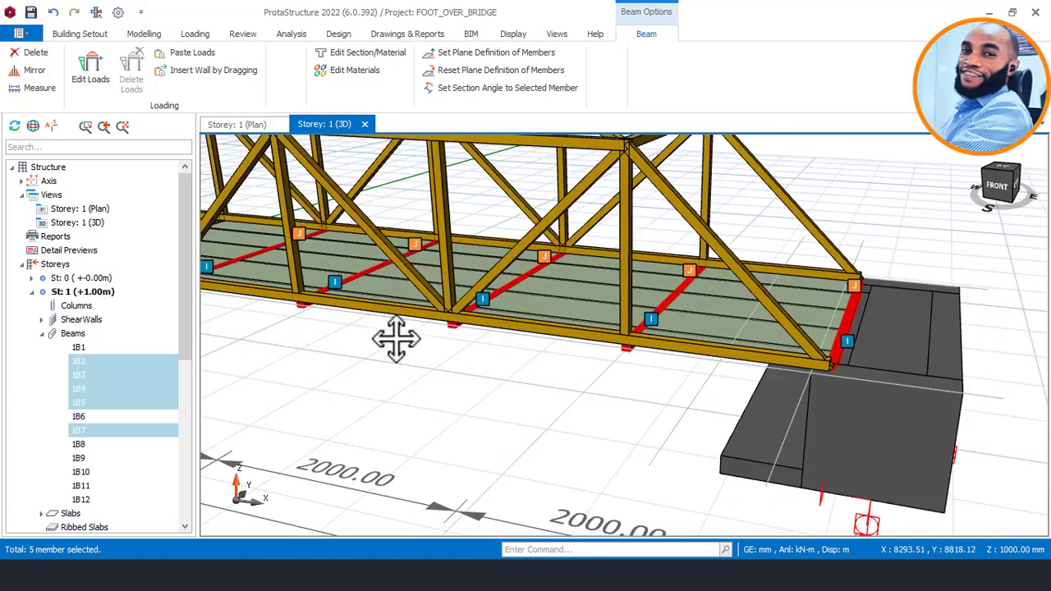
# Add end cross beam 1B6 at the opposite abutment to the selection, paste the copied line load onto all selected cross beams and clear the selection.
pyautogui.moveTo(397, 340); pyautogui.dragTo(606, 378, button='middle')
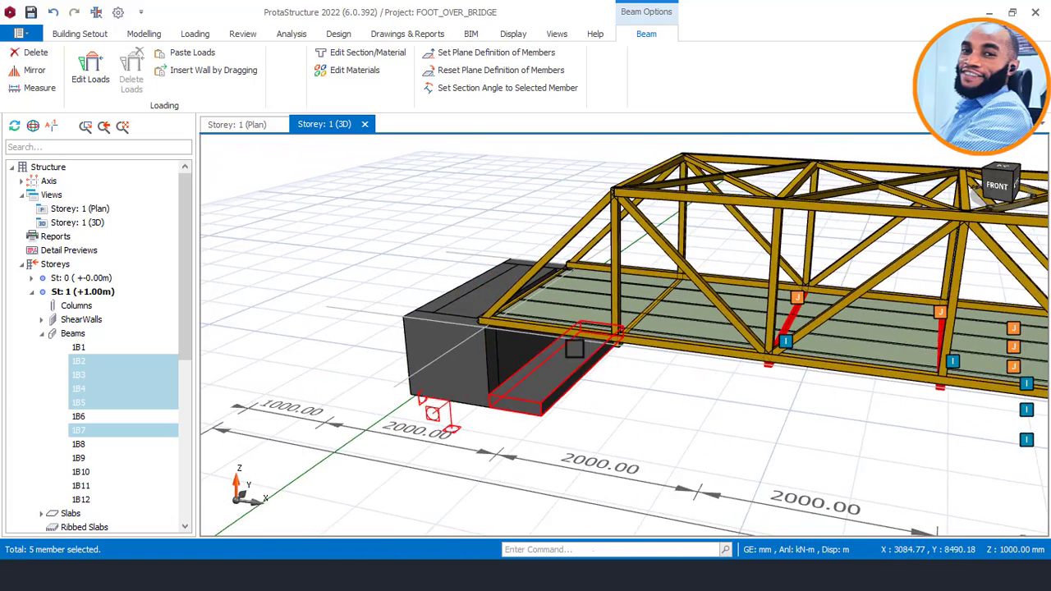
pyautogui.moveTo(568, 349); pyautogui.dragTo(616, 324, button='middle')
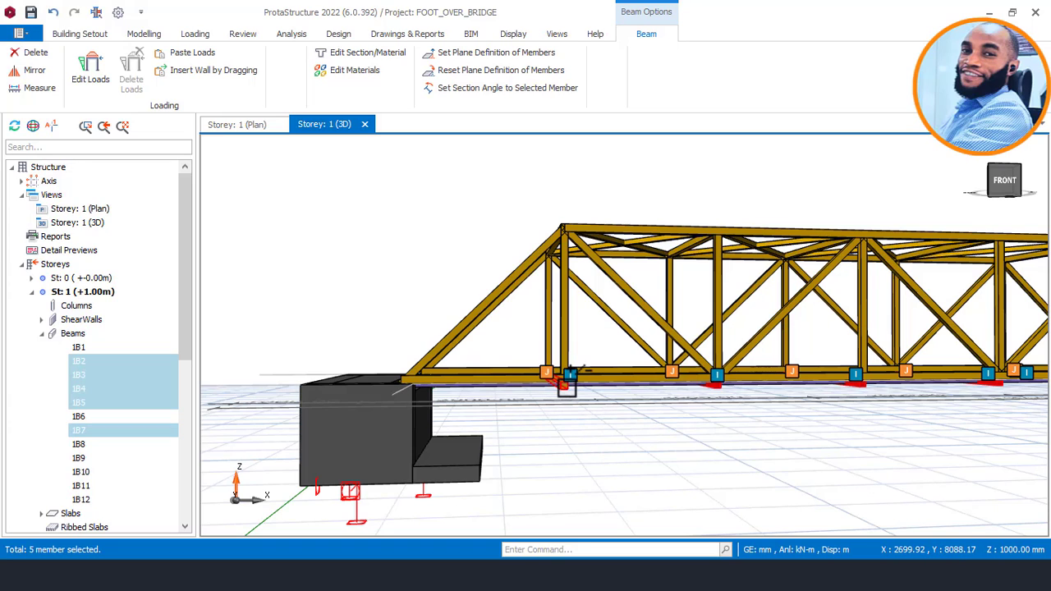
pyautogui.moveTo(566, 388)
pyautogui.moveTo(463, 395); pyautogui.dragTo(453, 427, button='middle')
pyautogui.click(324, 341)
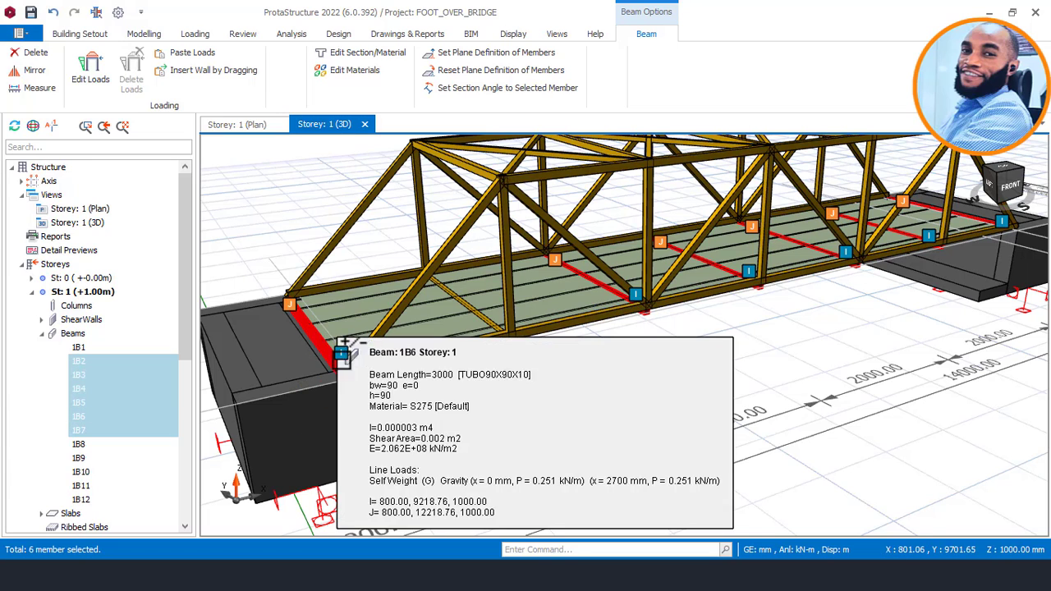
pyautogui.rightClick(611, 368)
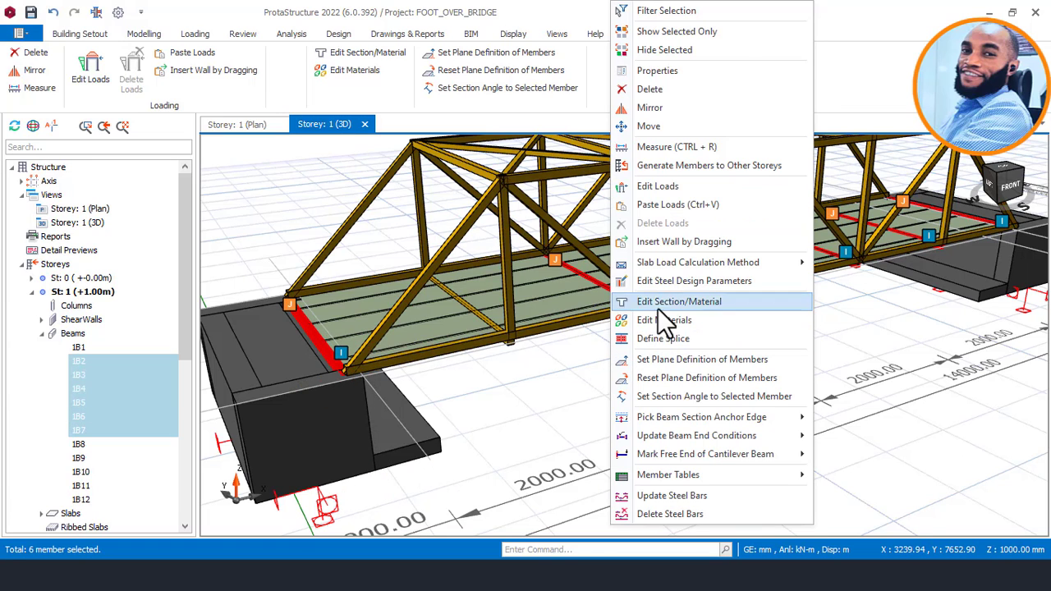
pyautogui.click(676, 206)
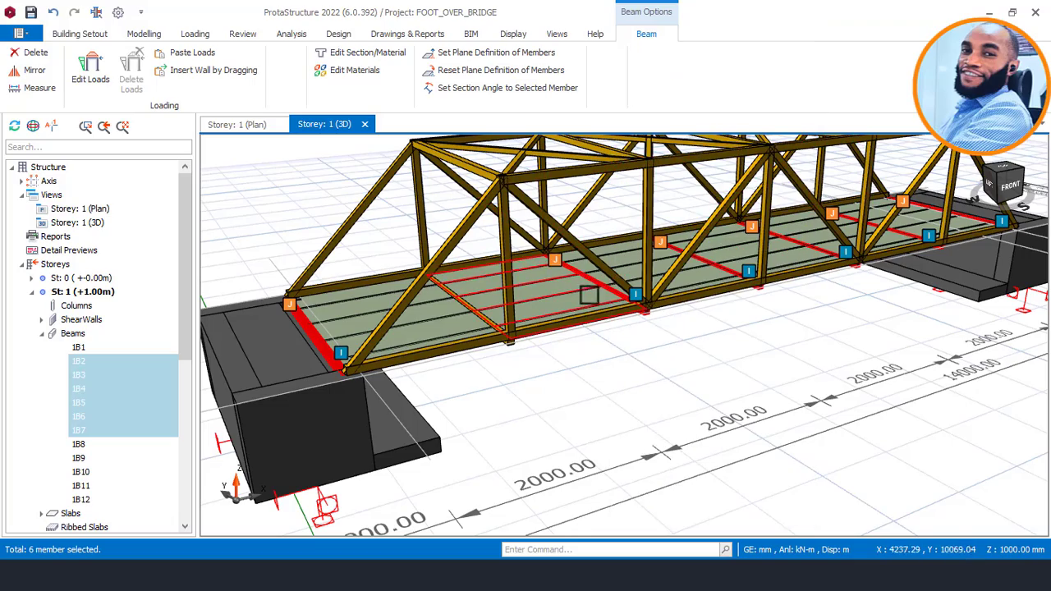
pyautogui.scroll(-4, 604, 345)
pyautogui.moveTo(624, 335); pyautogui.dragTo(667, 366, button='middle')
pyautogui.scroll(4, 482, 408)
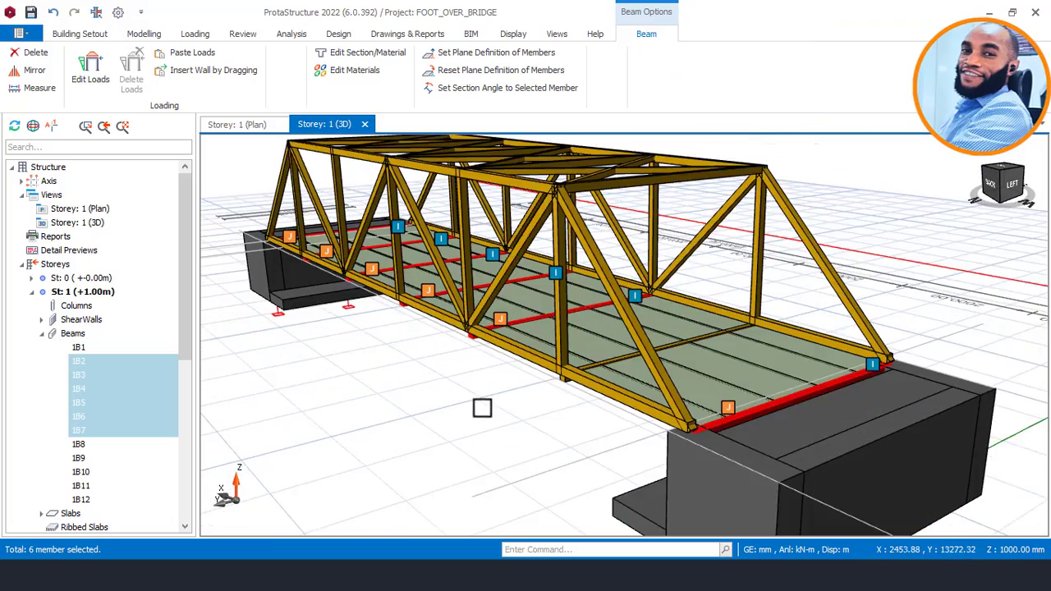
pyautogui.moveTo(482, 409); pyautogui.dragTo(620, 414, button='middle')
pyautogui.press('Escape')
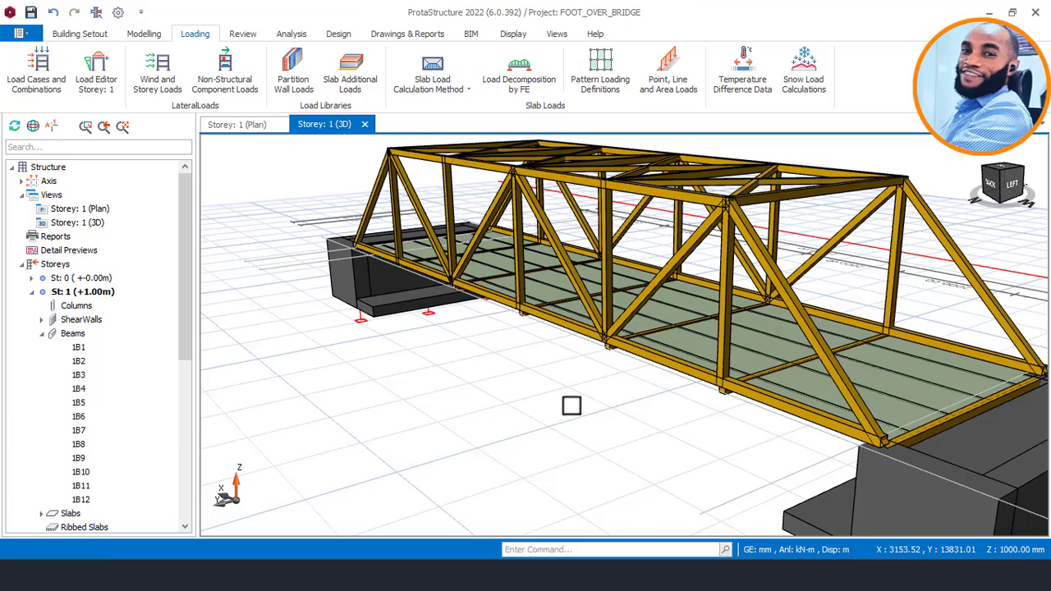
# Examine the overhead bracing and the side trusses of the footbridge from several angles.
pyautogui.scroll(-3, 567, 394)
pyautogui.moveTo(610, 335); pyautogui.dragTo(545, 369, button='middle')
pyautogui.scroll(5, 690, 206)
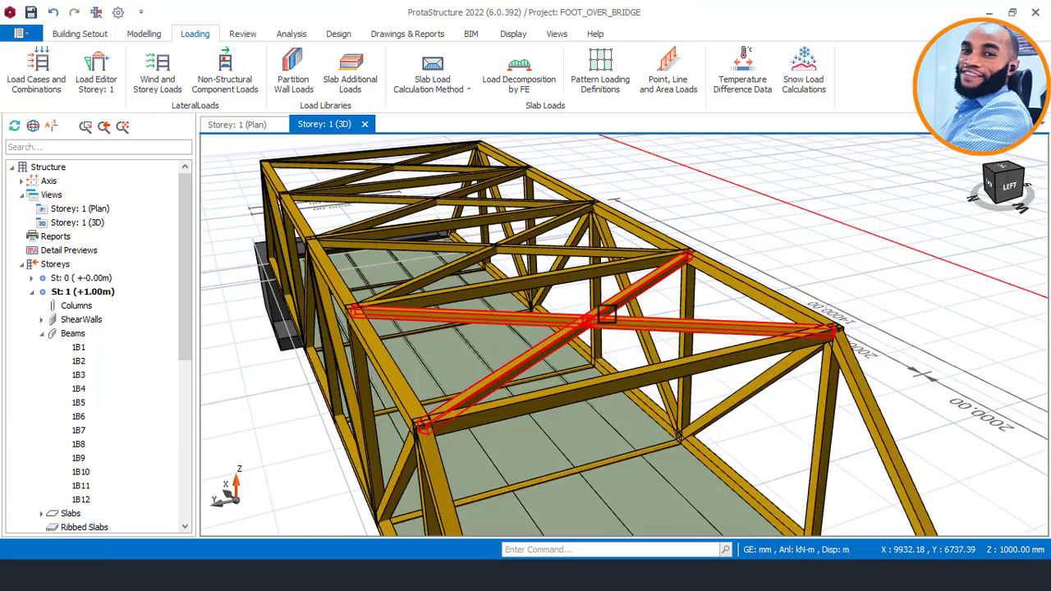
pyautogui.moveTo(606, 315); pyautogui.dragTo(540, 324, button='middle')
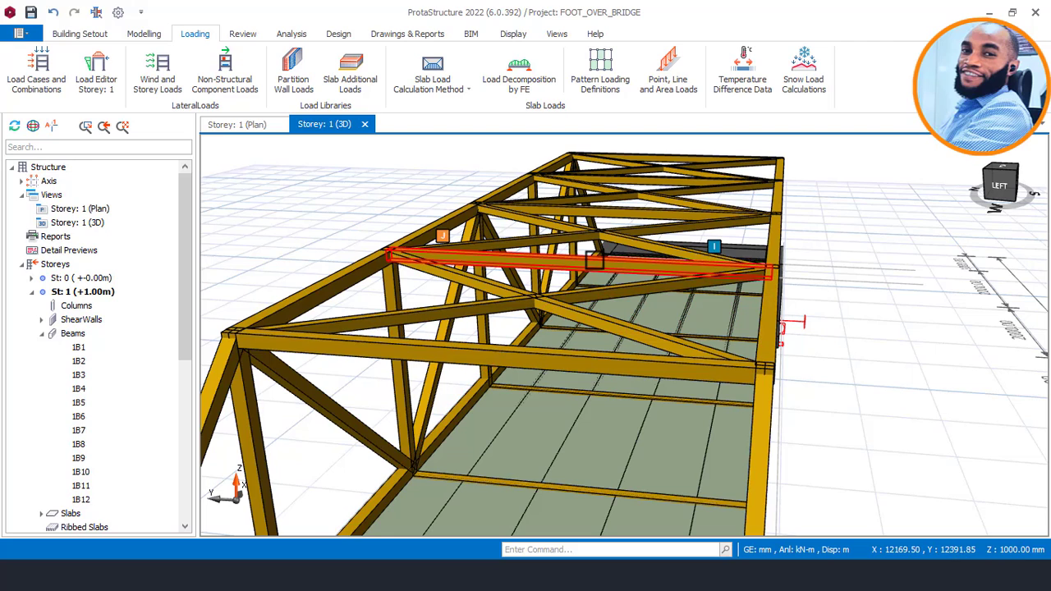
pyautogui.moveTo(585, 263)
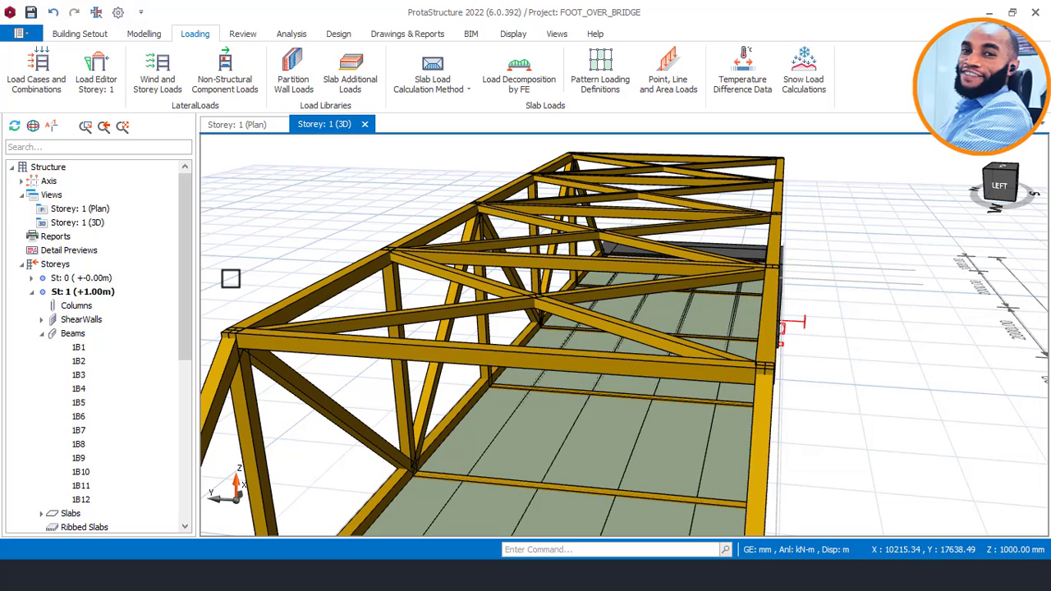
pyautogui.moveTo(271, 254)
pyautogui.mouseDown(button='middle')
pyautogui.moveTo(446, 254)
pyautogui.moveTo(608, 229)
pyautogui.moveTo(500, 249)
pyautogui.moveTo(580, 255)
pyautogui.mouseUp(button='middle')
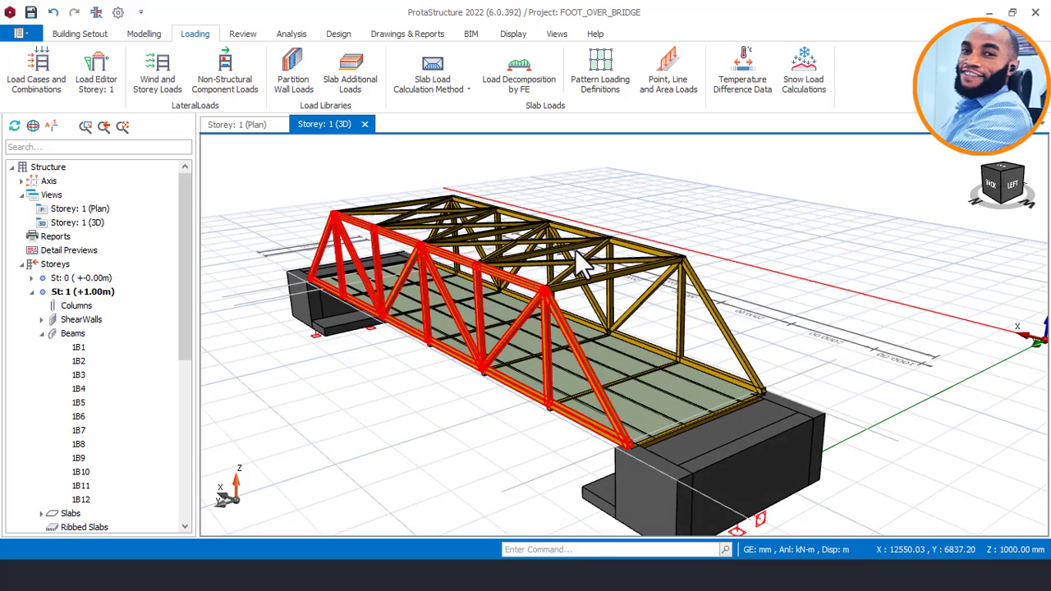
pyautogui.moveTo(487, 232); pyautogui.dragTo(528, 204, button='middle')
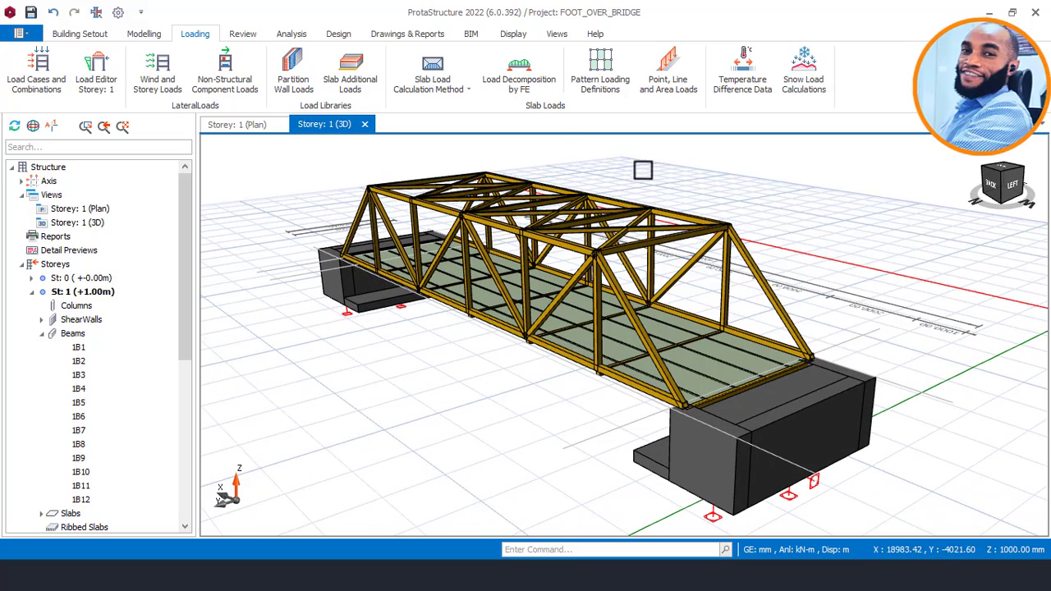
# Try to run the wind load calculator from the storey parameters and loads.
pyautogui.click(292, 34)
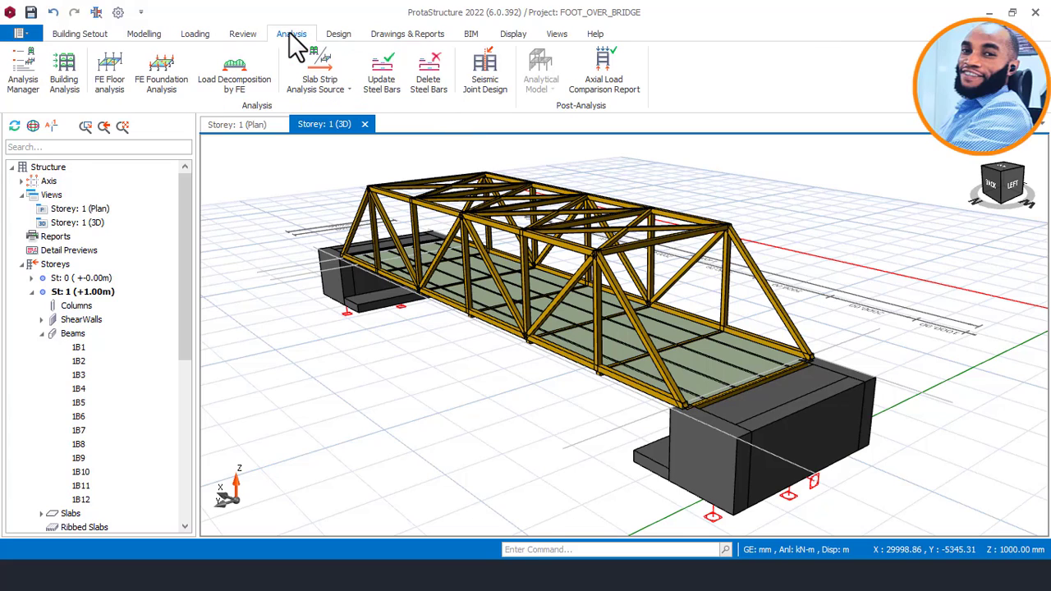
pyautogui.click(198, 33)
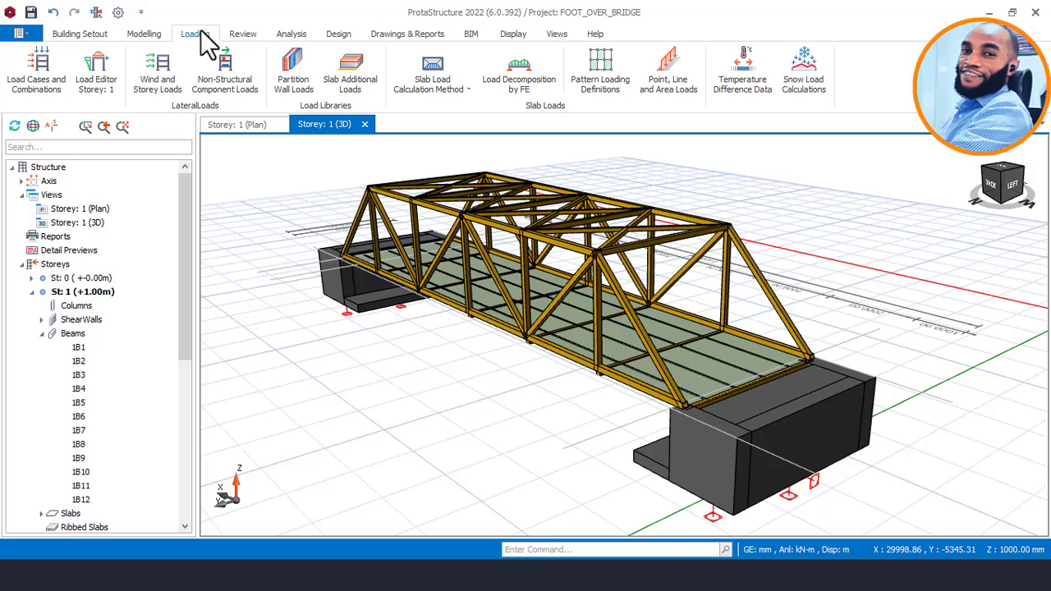
pyautogui.click(170, 82)
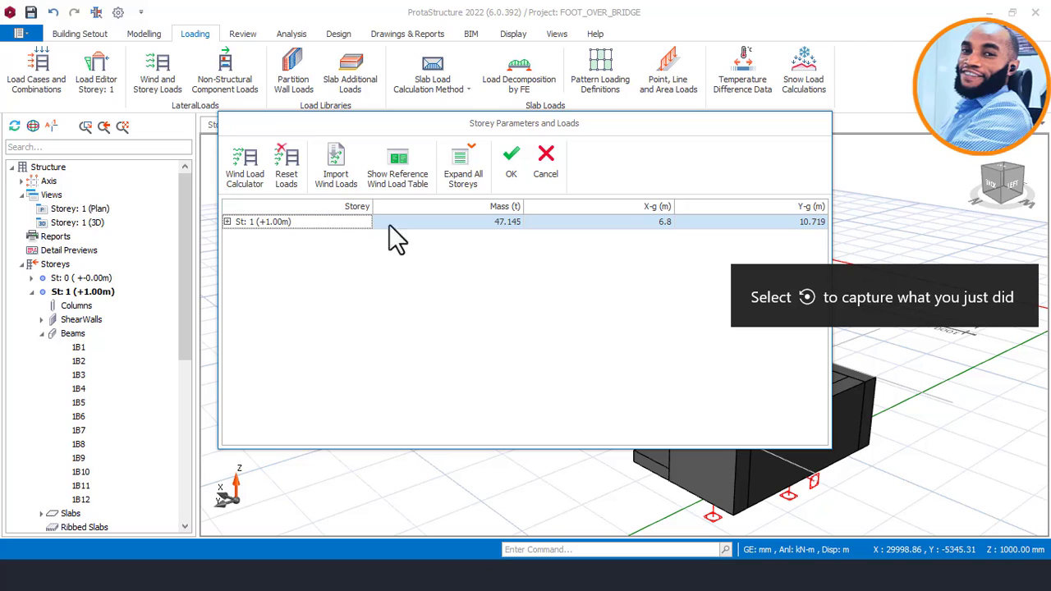
pyautogui.click(251, 184)
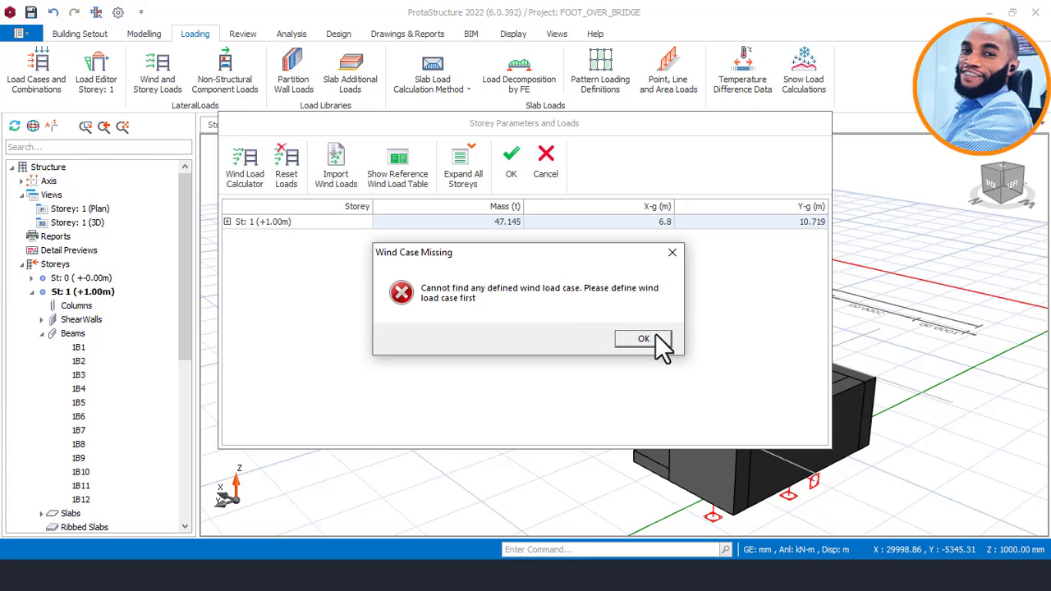
pyautogui.click(673, 254)
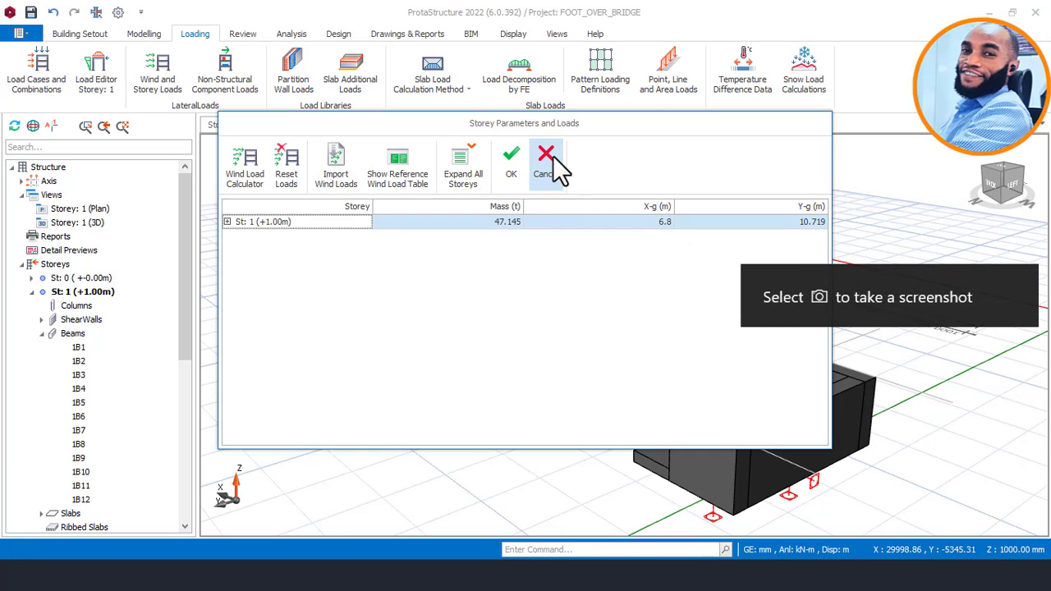
pyautogui.click(548, 166)
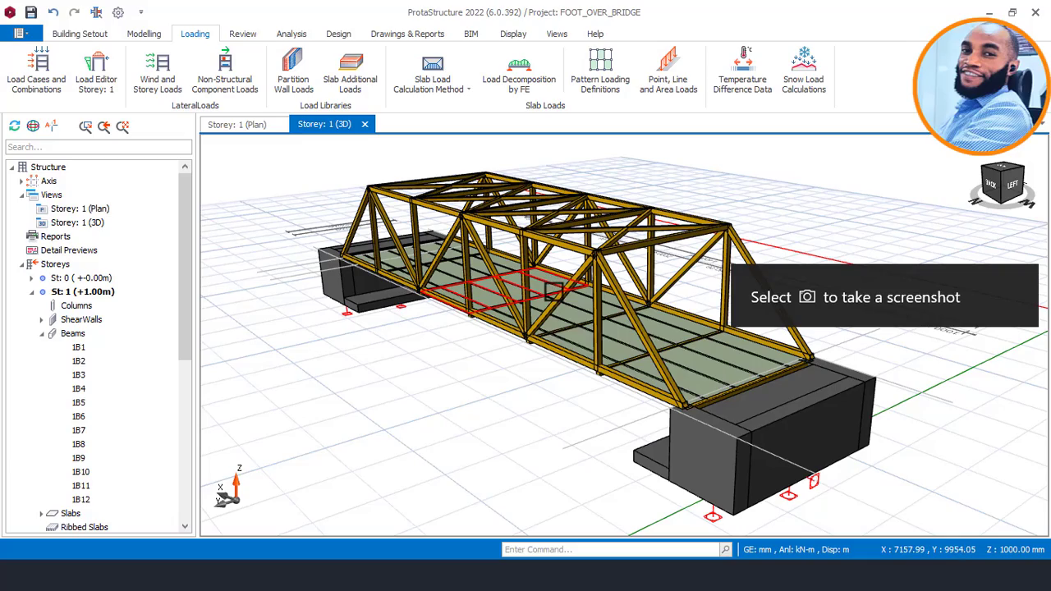
pyautogui.scroll(-2, 534, 322)
pyautogui.moveTo(533, 328)
pyautogui.mouseDown(button='middle')
pyautogui.moveTo(570, 338)
pyautogui.moveTo(559, 340)
pyautogui.mouseUp(button='middle')
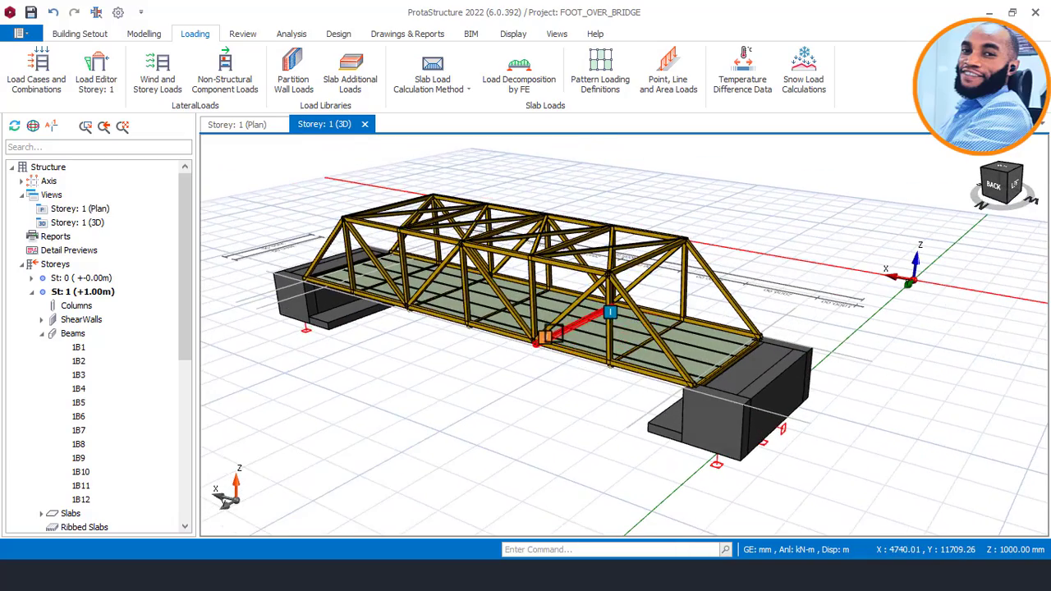
pyautogui.scroll(1, 617, 327)
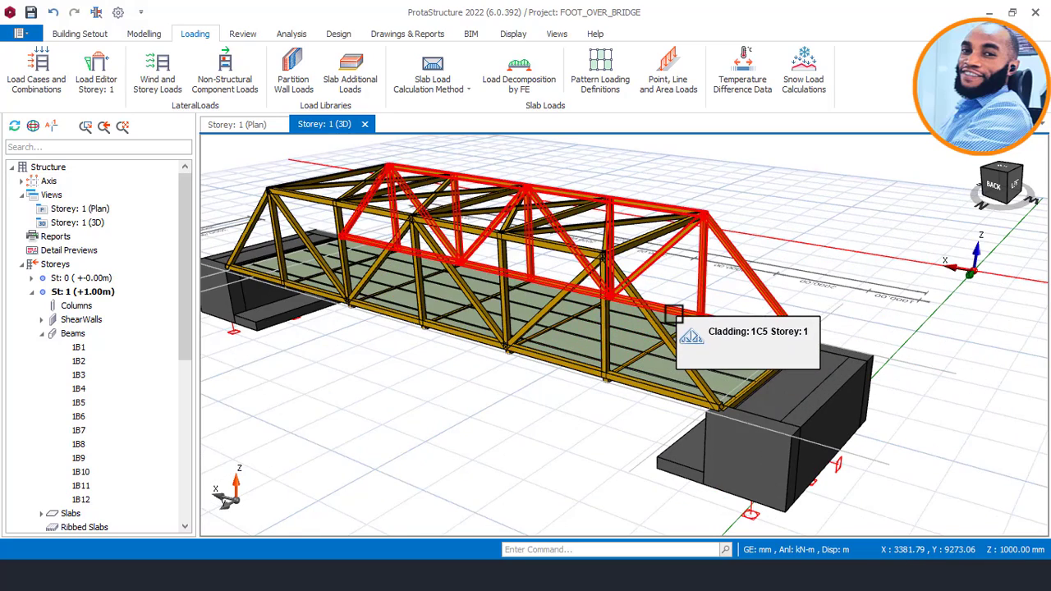
pyautogui.moveTo(673, 314); pyautogui.dragTo(664, 317, button='middle')
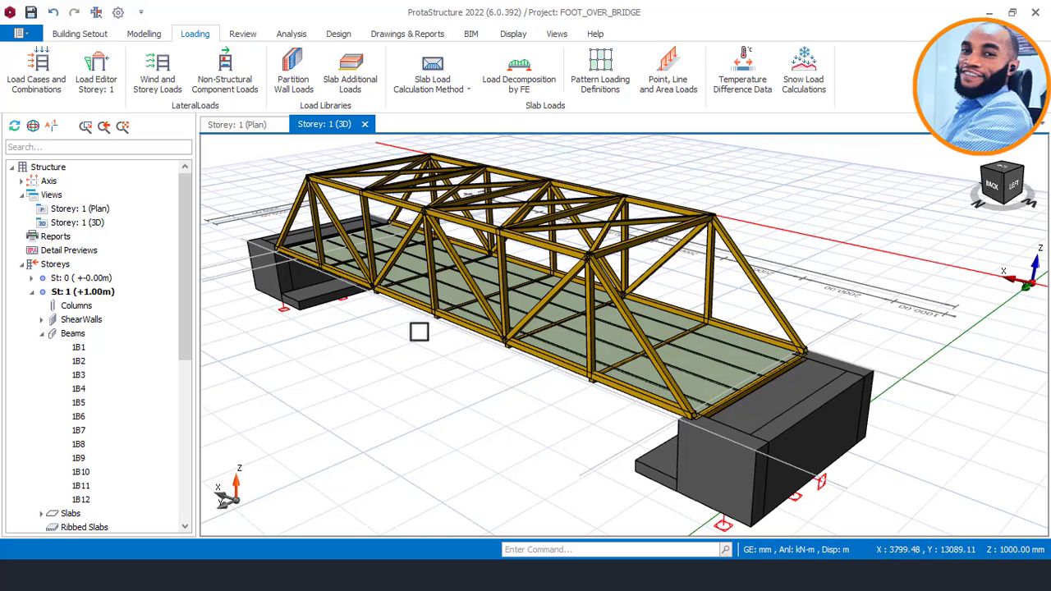
pyautogui.scroll(-1, 481, 326)
pyautogui.scroll(1, 408, 321)
pyautogui.moveTo(423, 325)
pyautogui.mouseDown(button='middle')
pyautogui.moveTo(446, 320)
pyautogui.moveTo(435, 324)
pyautogui.mouseUp(button='middle')
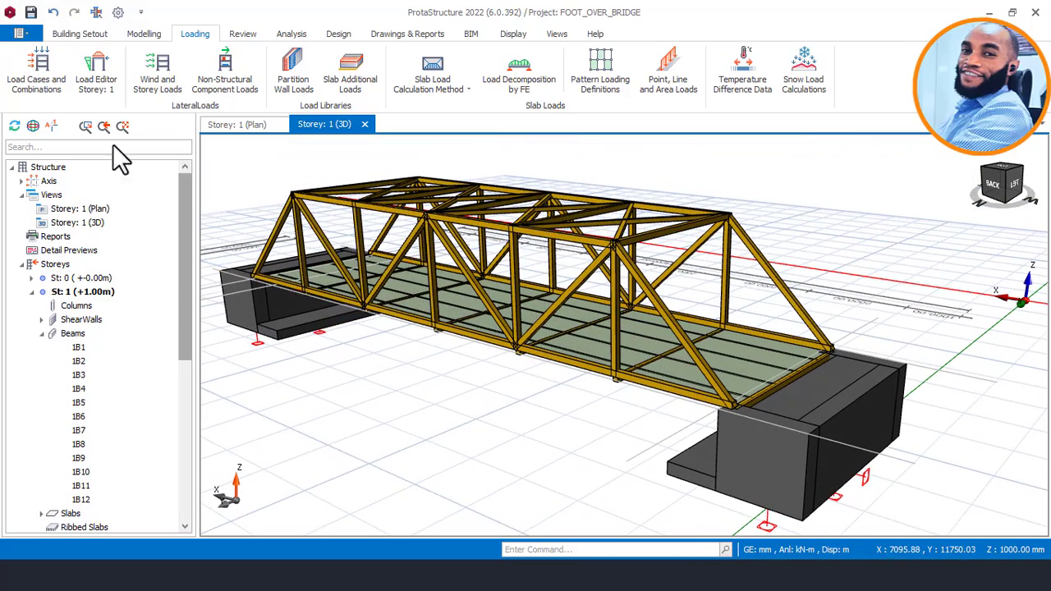
# Regenerate the load combinations with horizontal wind loading Wx and Wy included, using the loading generator.
pyautogui.click(35, 74)
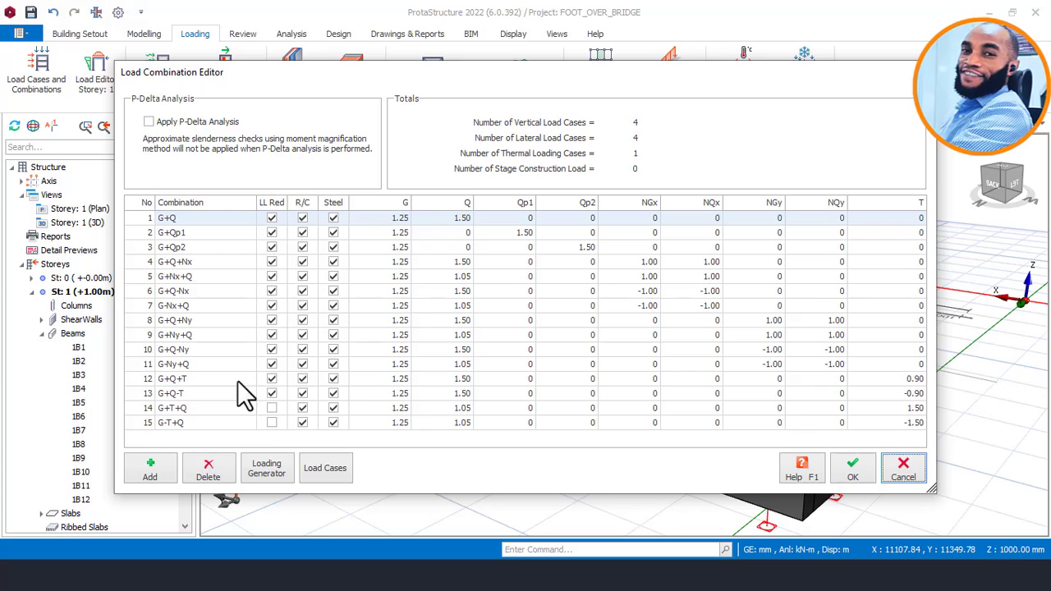
pyautogui.click(265, 468)
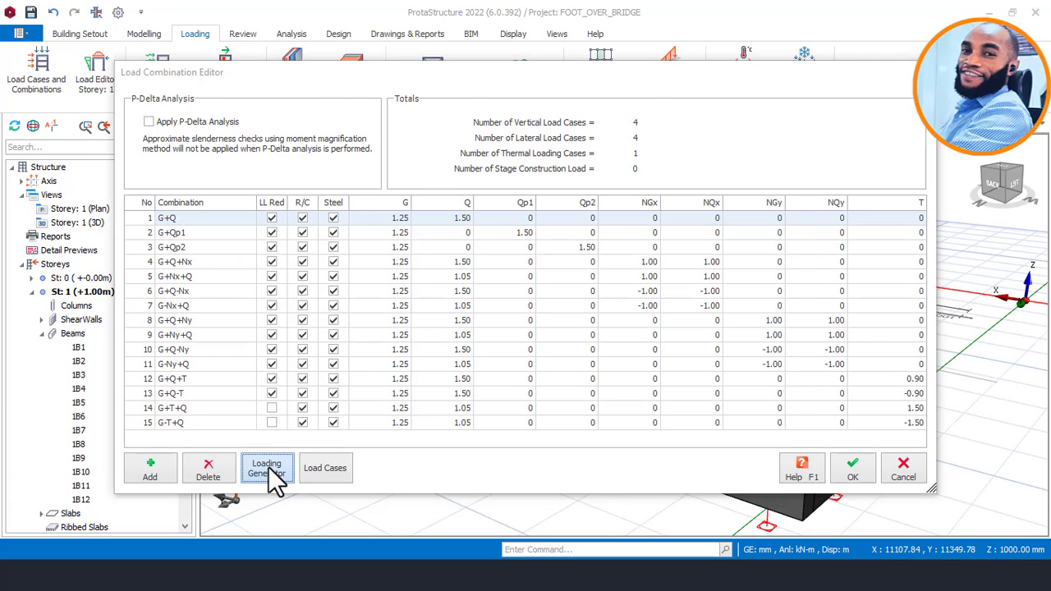
pyautogui.click(435, 110)
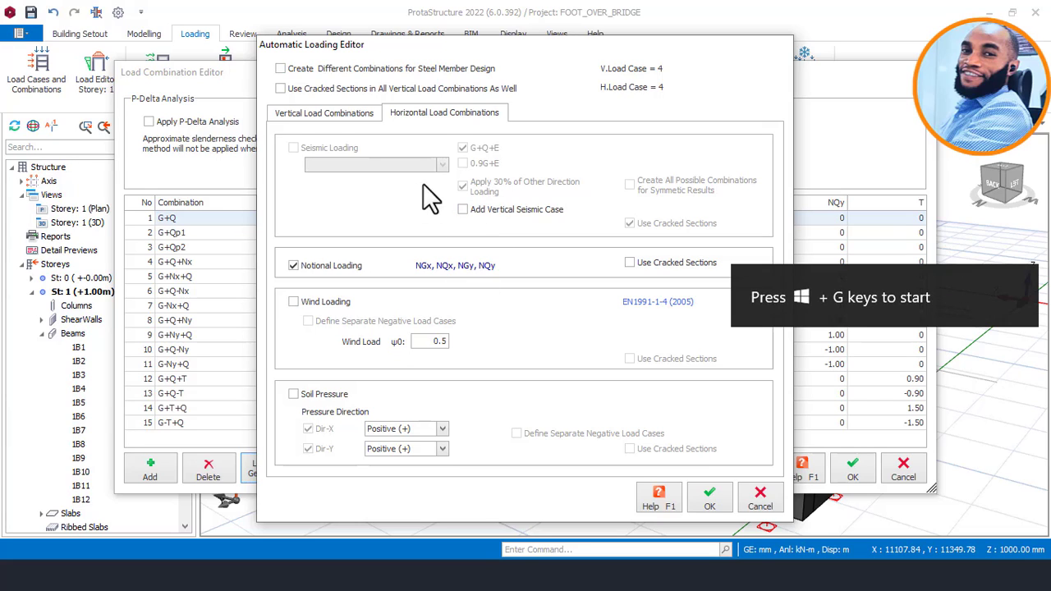
pyautogui.click(313, 302)
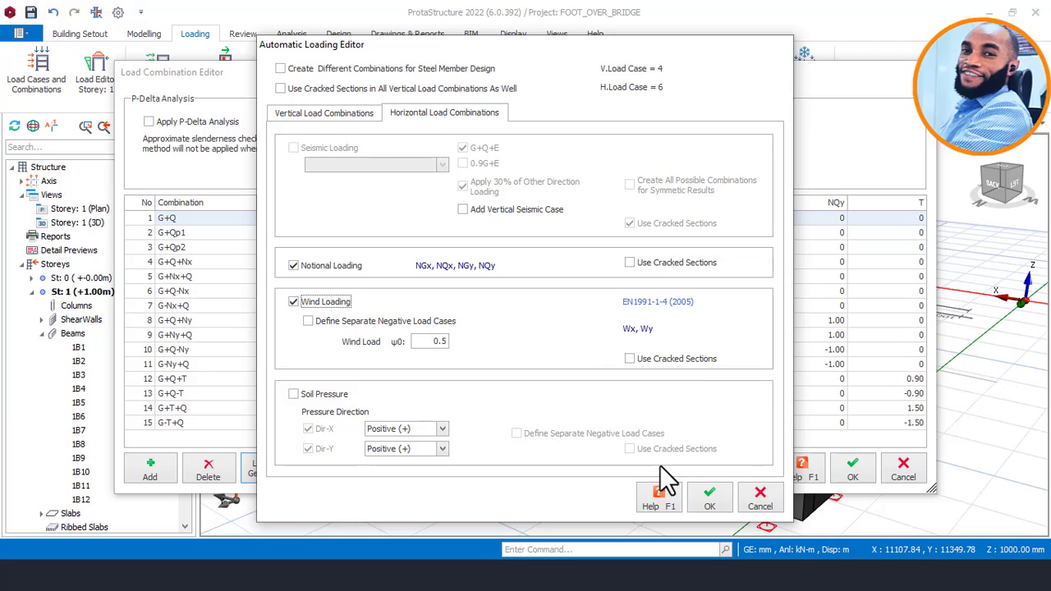
pyautogui.click(702, 489)
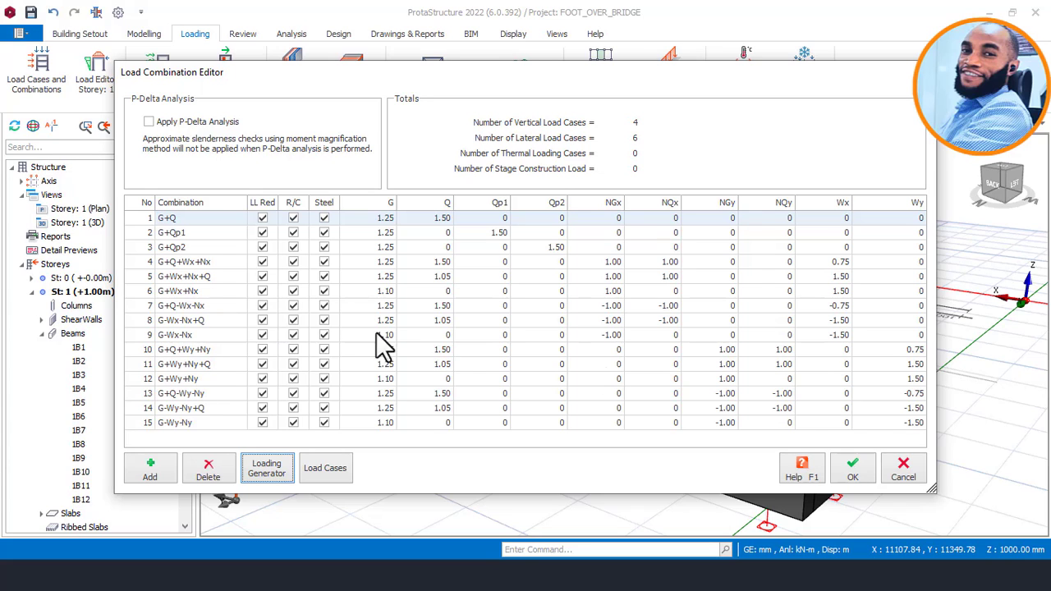
# Accept the new load combinations, transfer the existing load cases to them and confirm deleting the unassigned loads of case T.
pyautogui.click(854, 473)
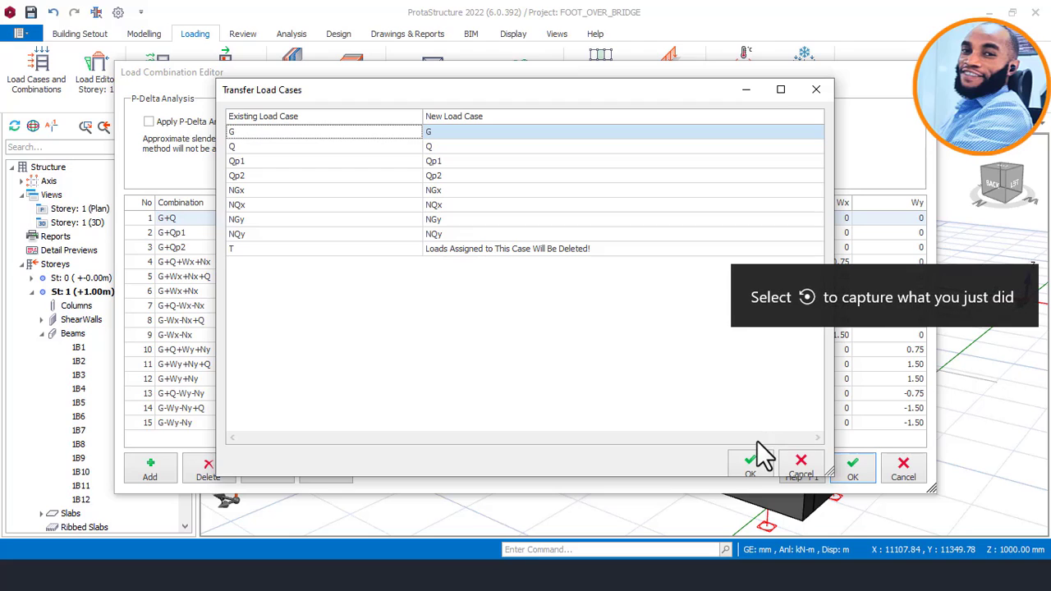
pyautogui.click(753, 461)
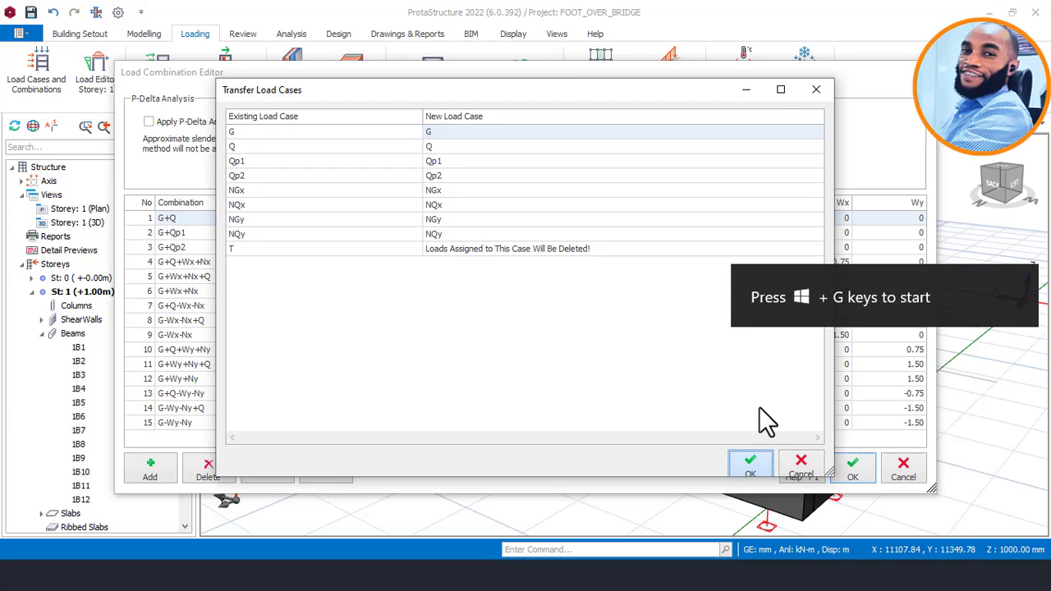
pyautogui.click(746, 448)
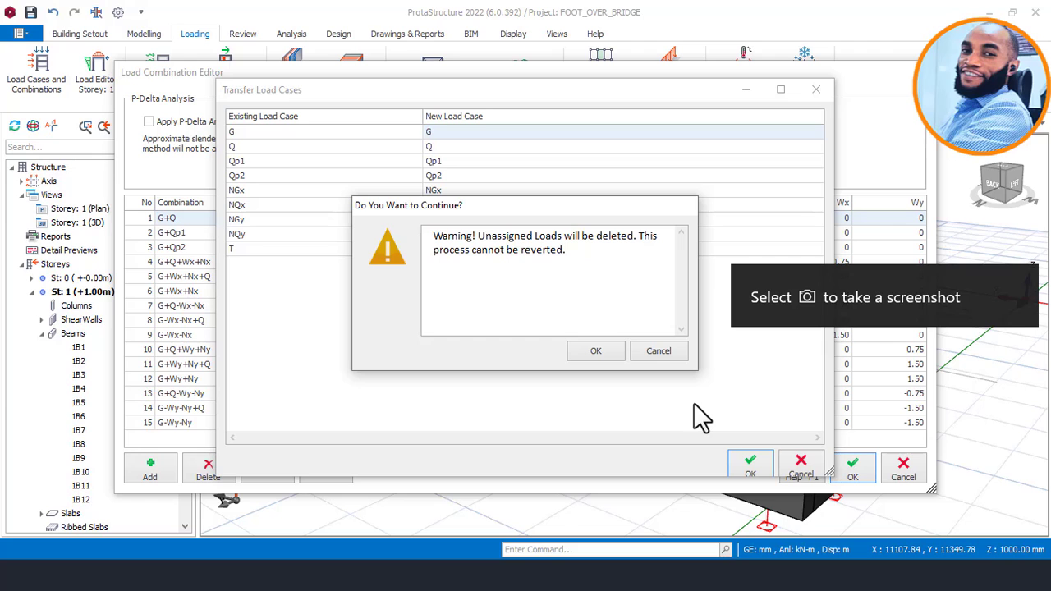
pyautogui.click(596, 352)
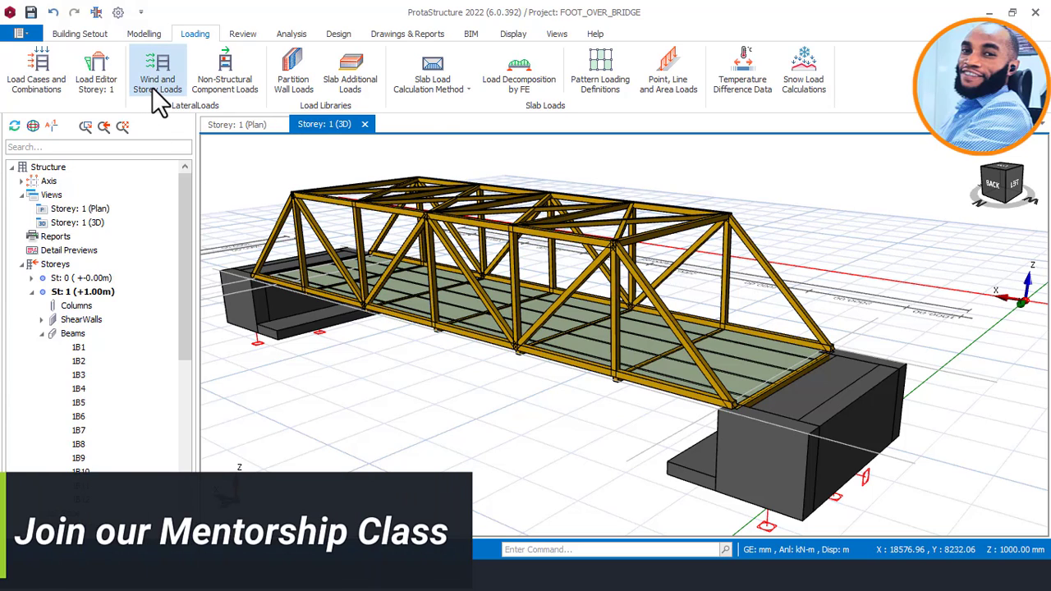
# Open the wind load calculator from the storey loads and open its basic wind speed for editing.
pyautogui.click(157, 80)
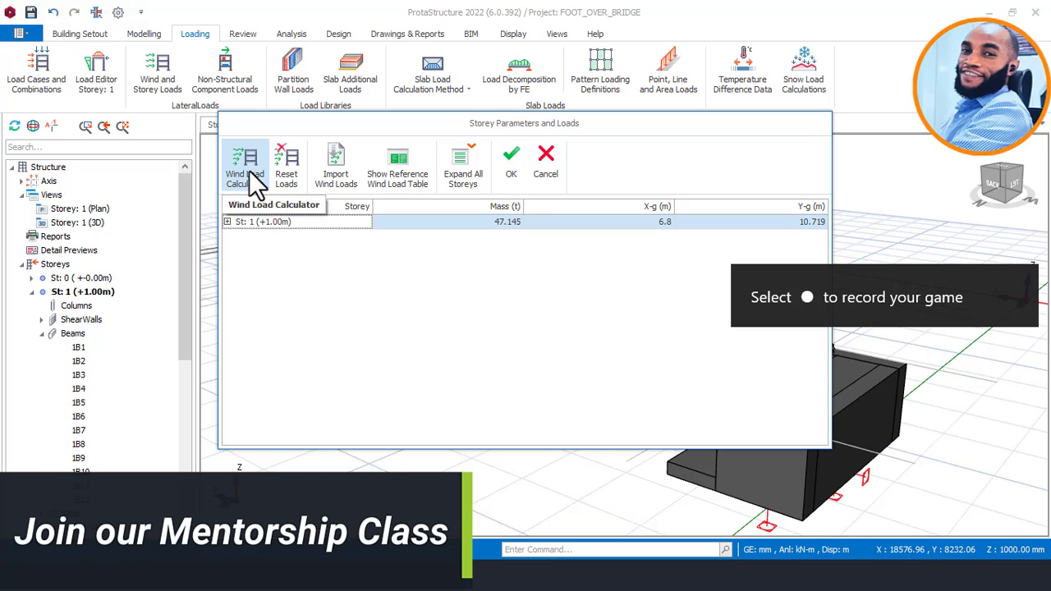
pyautogui.click(257, 183)
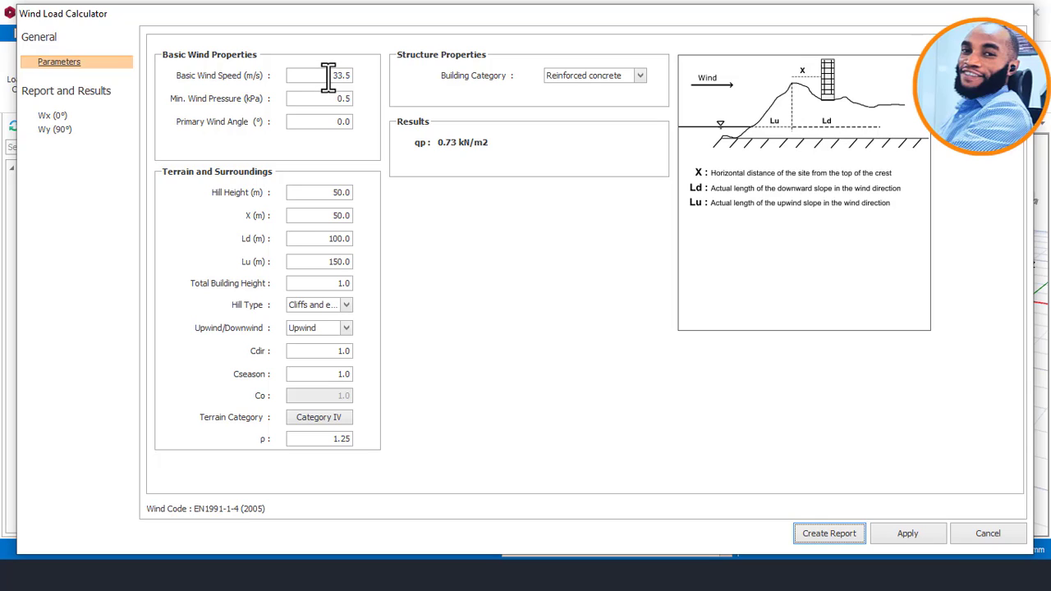
pyautogui.moveTo(328, 75); pyautogui.dragTo(352, 74)
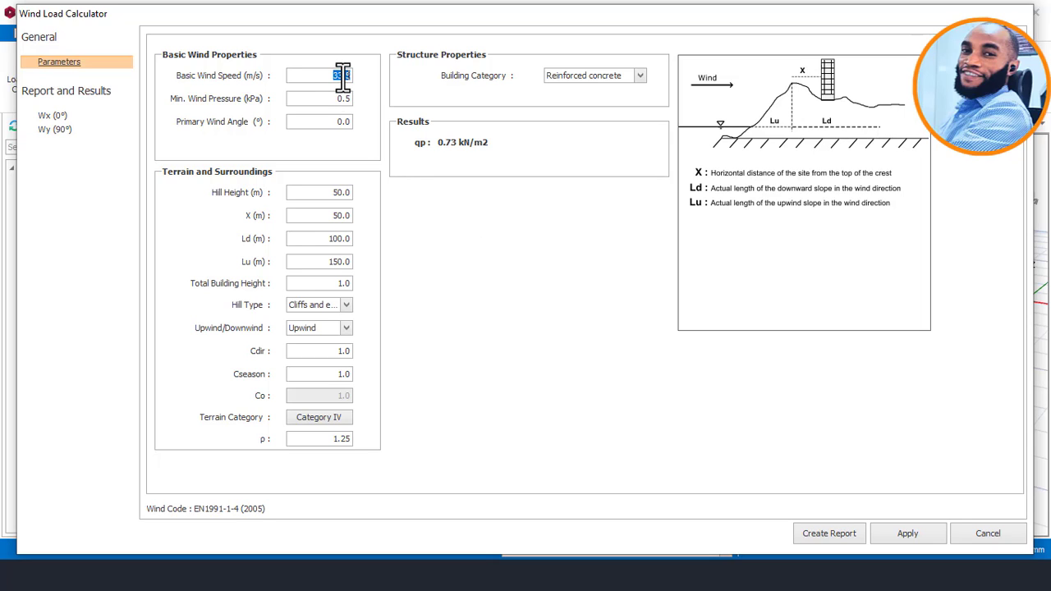
# Set the basic wind speed to 15.0 m/s and the building category to Steel.
pyautogui.write('15.0')
pyautogui.click(343, 98)
pyautogui.click(642, 76)
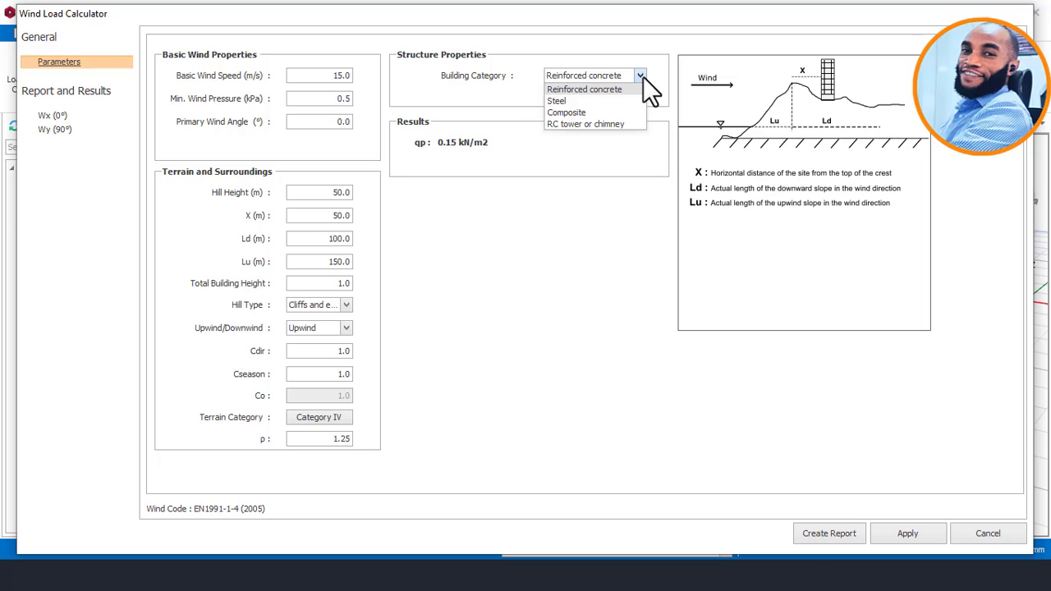
pyautogui.click(560, 101)
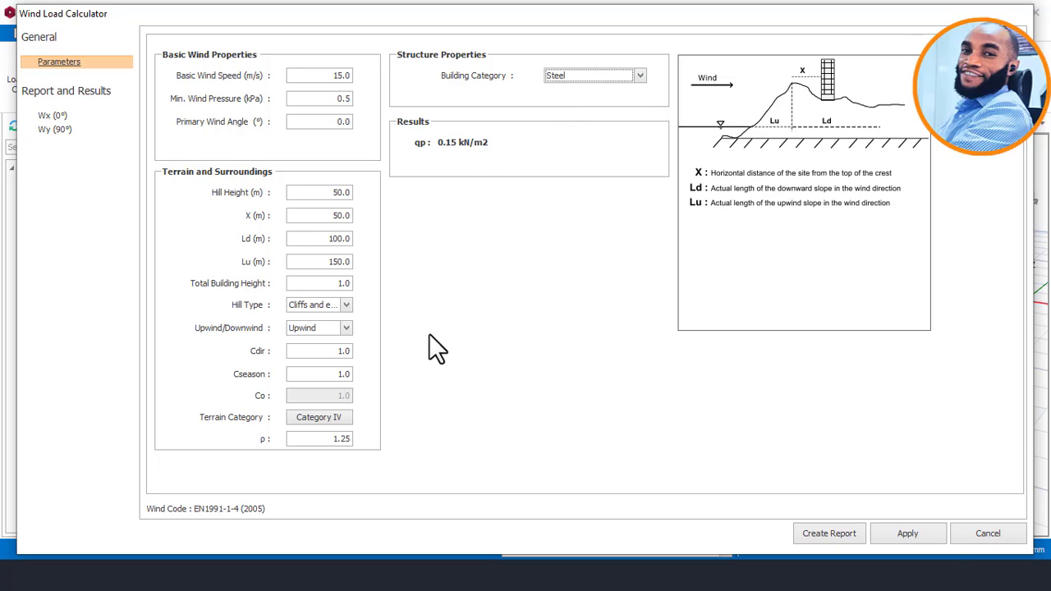
# Change the terrain category to Category III, apply the wind calculation and accept the storey parameters and loads.
pyautogui.click(322, 417)
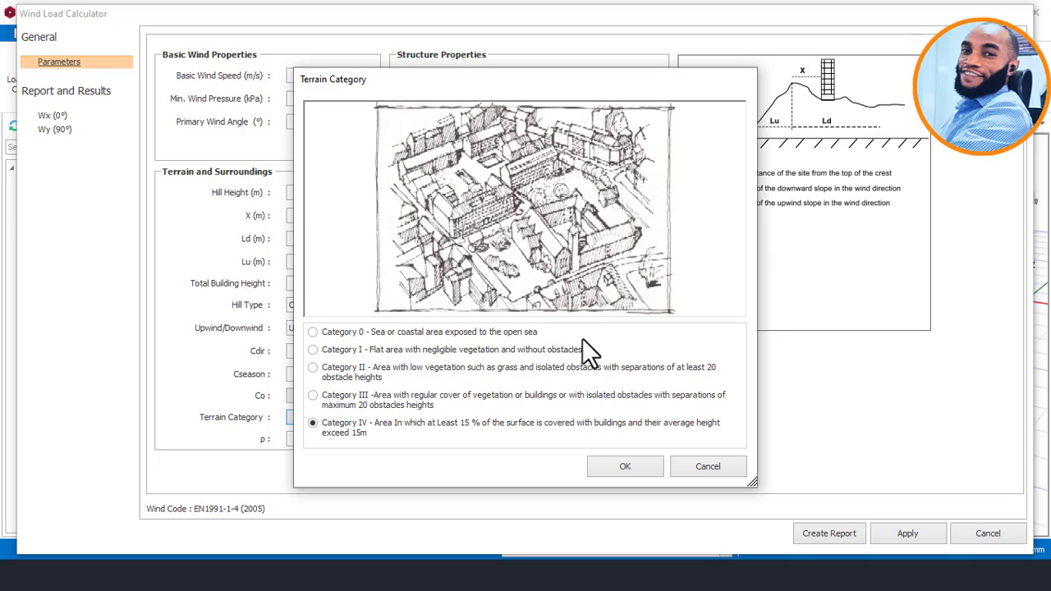
pyautogui.click(368, 403)
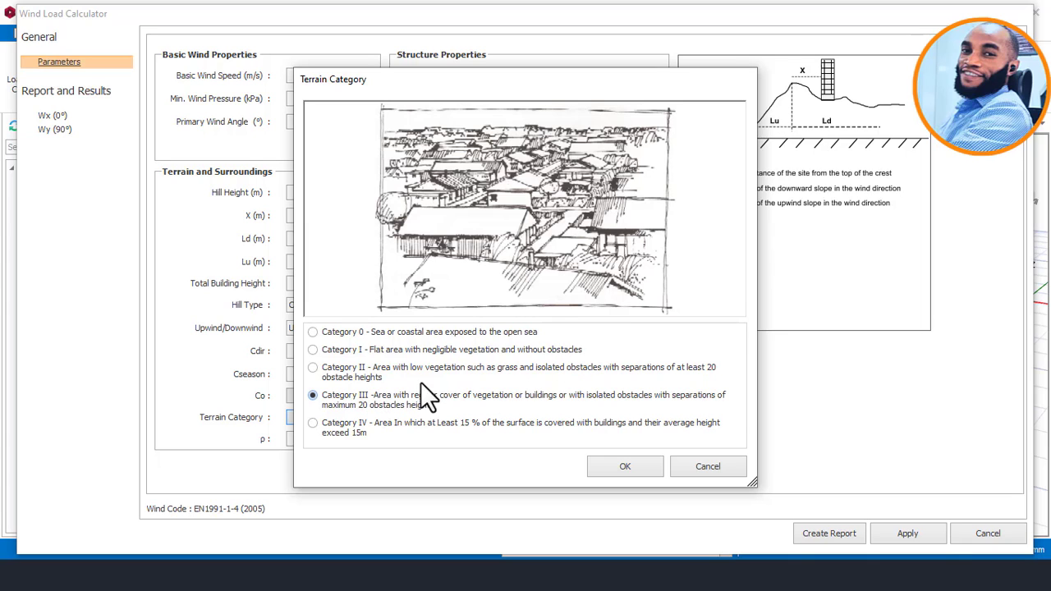
pyautogui.click(624, 460)
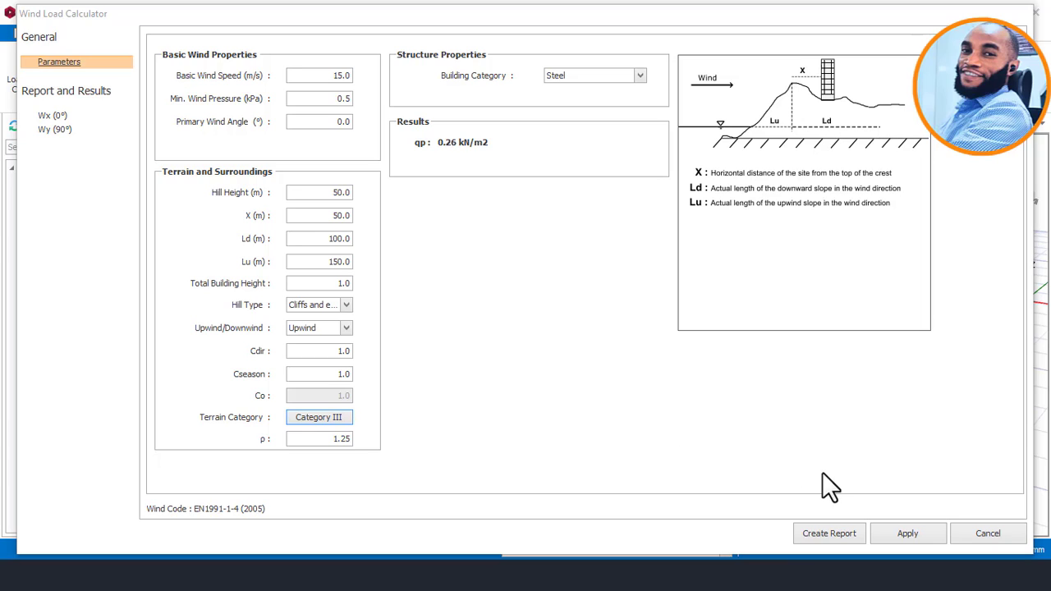
pyautogui.click(906, 534)
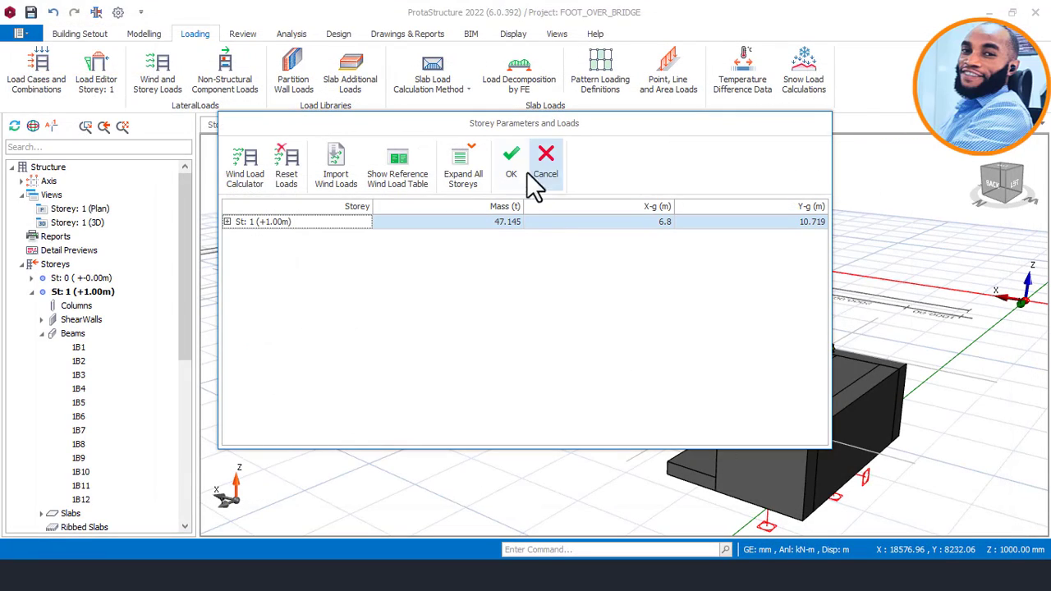
pyautogui.click(508, 170)
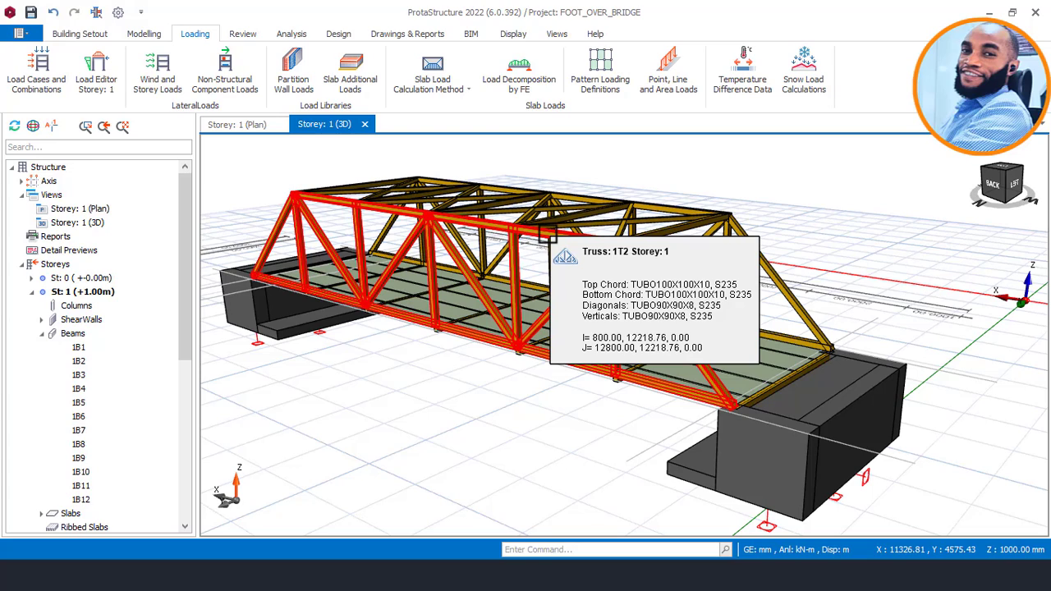
# Examine the 3D footbridge model from several angles, covering both side trusses, the deck and the abutments.
pyautogui.moveTo(682, 198)
pyautogui.mouseDown(button='middle')
pyautogui.moveTo(651, 203)
pyautogui.moveTo(683, 209)
pyautogui.moveTo(697, 198)
pyautogui.moveTo(686, 191)
pyautogui.moveTo(622, 223)
pyautogui.moveTo(652, 271)
pyautogui.moveTo(669, 258)
pyautogui.moveTo(629, 336)
pyautogui.mouseUp(button='middle')
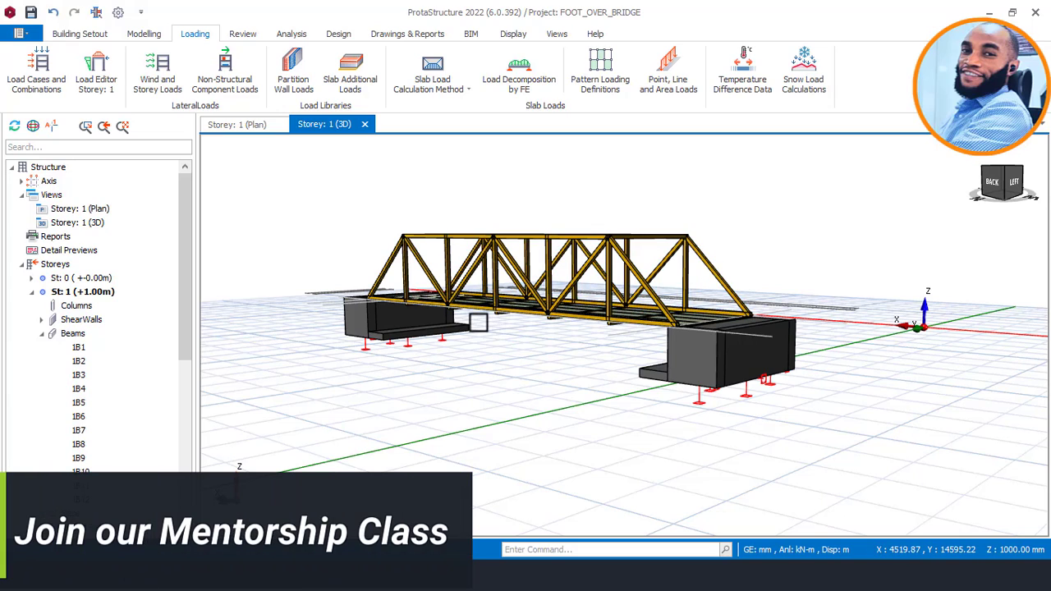
pyautogui.moveTo(622, 237)
pyautogui.mouseDown(button='middle')
pyautogui.moveTo(605, 247)
pyautogui.moveTo(614, 243)
pyautogui.mouseUp(button='middle')
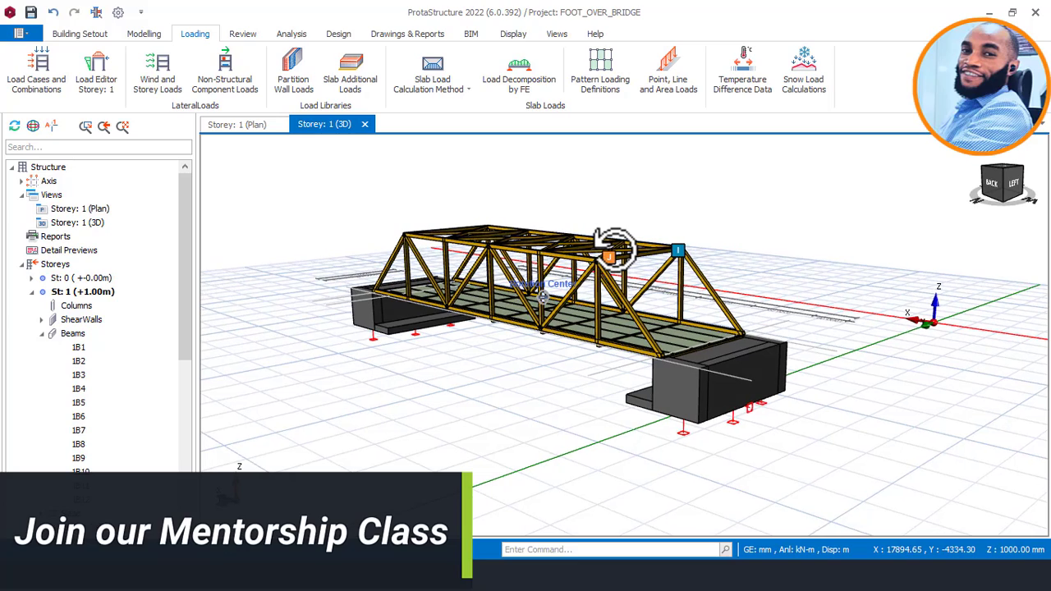
pyautogui.scroll(-3, 616, 246)
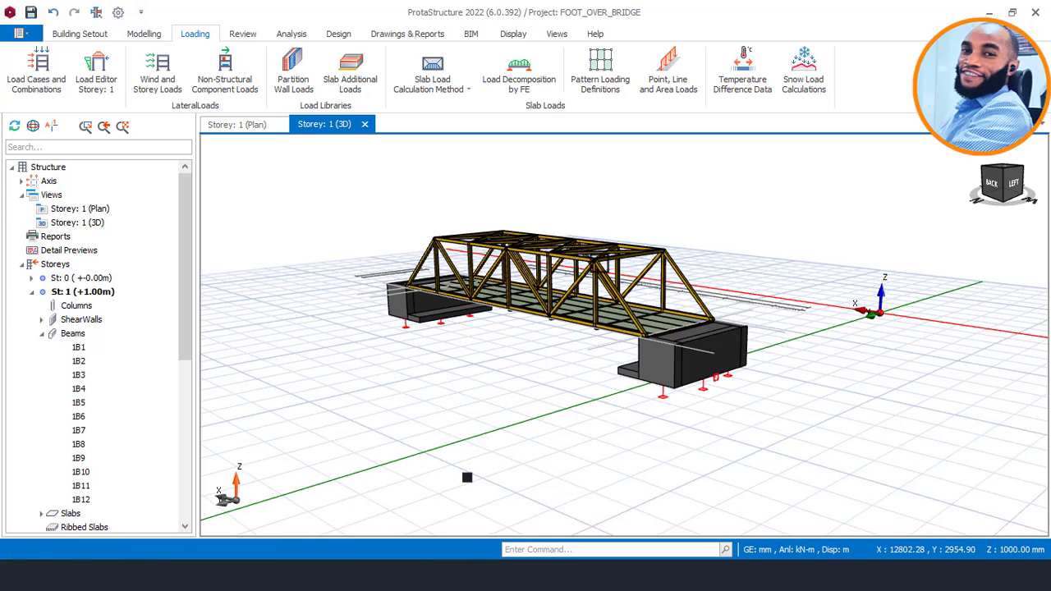
pyautogui.moveTo(684, 289); pyautogui.dragTo(629, 257, button='middle')
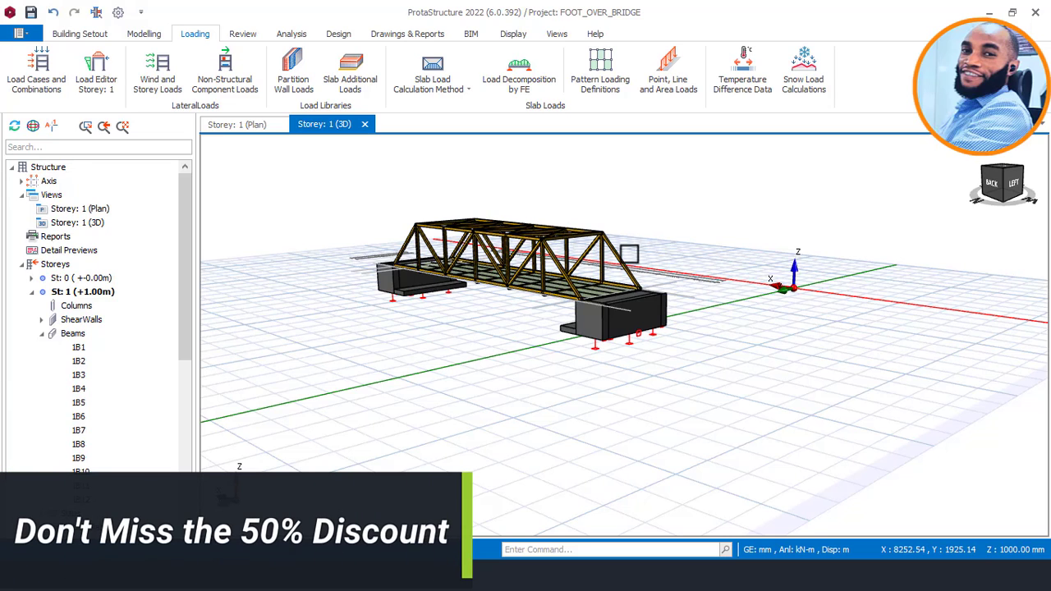
pyautogui.moveTo(591, 321); pyautogui.dragTo(464, 279, button='middle')
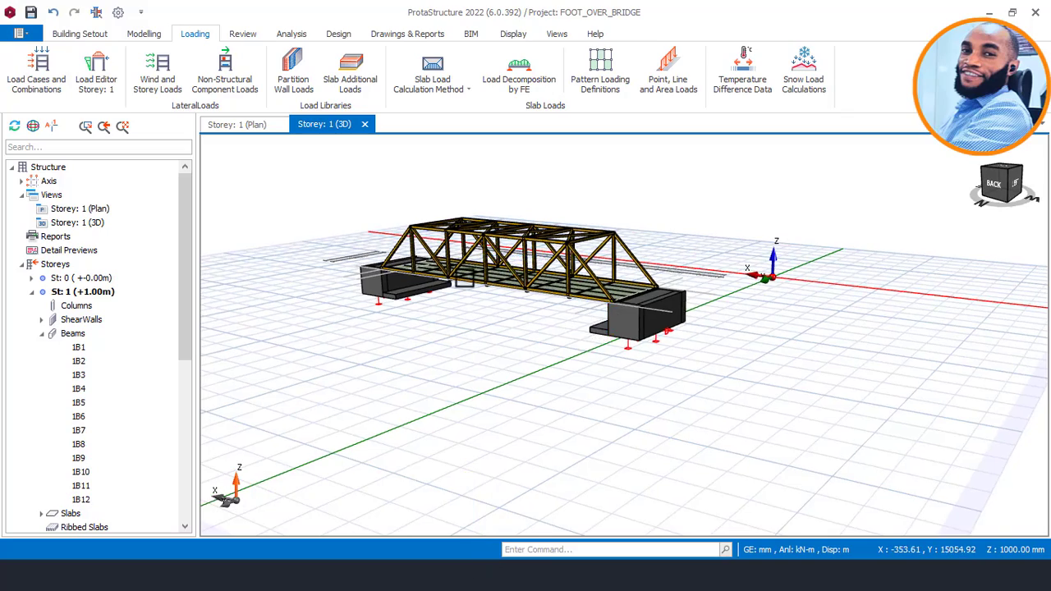
pyautogui.scroll(5, 464, 280)
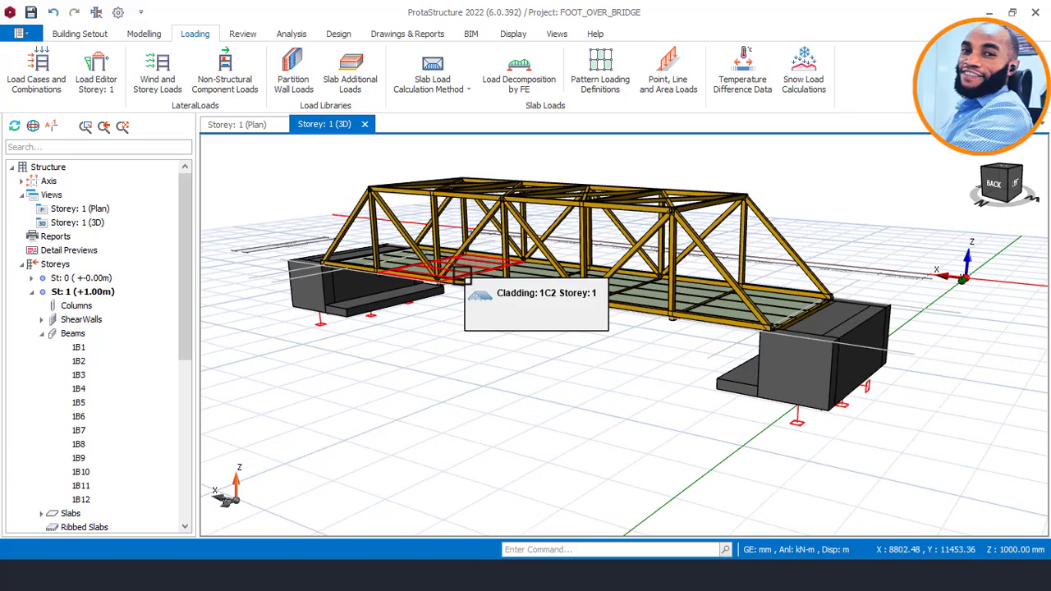
pyautogui.scroll(-3, 462, 276)
pyautogui.moveTo(460, 278); pyautogui.dragTo(493, 284, button='middle')
pyautogui.scroll(3, 493, 288)
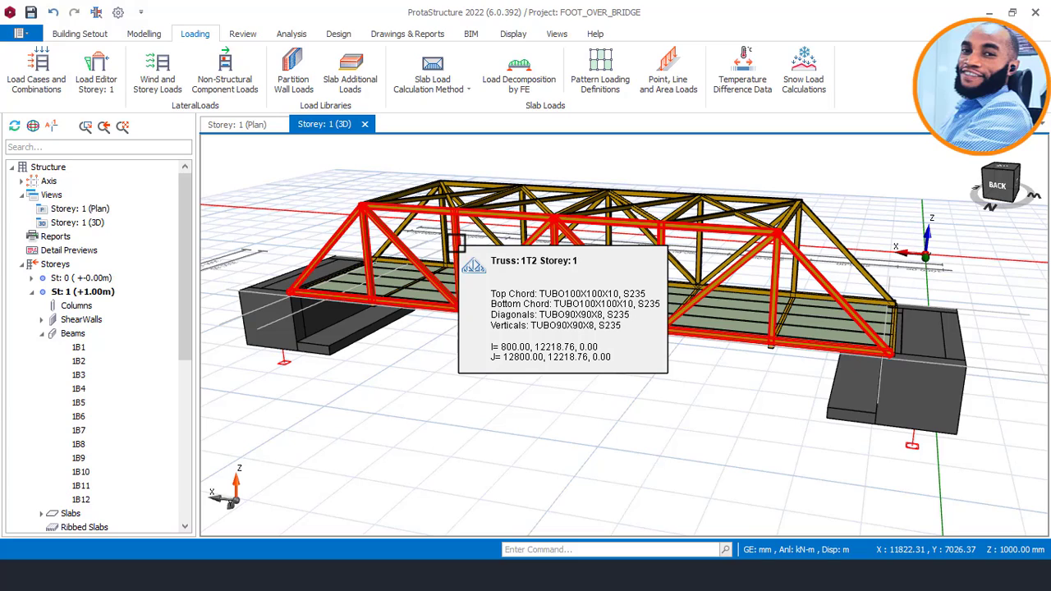
pyautogui.moveTo(521, 237); pyautogui.dragTo(473, 245, button='middle')
pyautogui.moveTo(689, 261); pyautogui.dragTo(632, 230, button='middle')
pyautogui.moveTo(518, 231); pyautogui.dragTo(812, 277, button='middle')
pyautogui.moveTo(747, 258); pyautogui.dragTo(822, 238, button='middle')
pyautogui.moveTo(724, 242); pyautogui.dragTo(626, 298, button='middle')
pyautogui.scroll(5, 626, 311)
pyautogui.scroll(-3, 626, 298)
pyautogui.moveTo(701, 280)
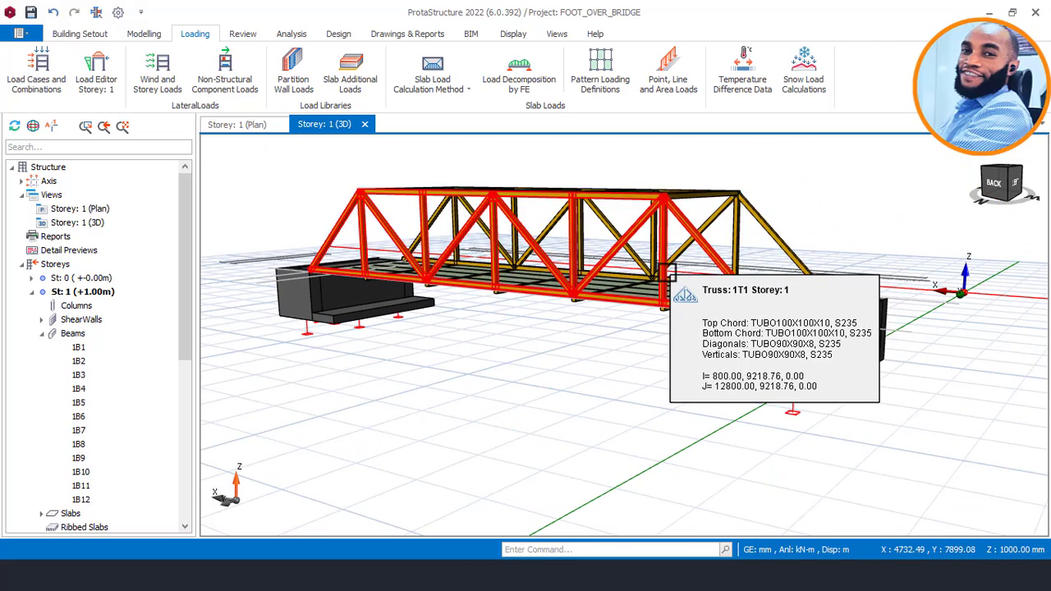
pyautogui.moveTo(646, 269)
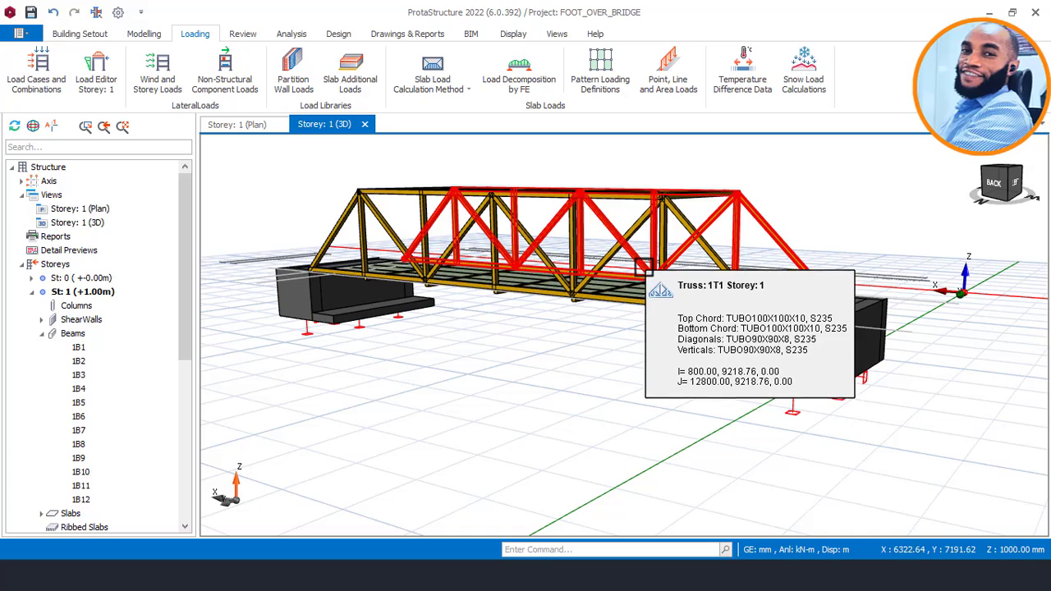
pyautogui.moveTo(666, 255); pyautogui.dragTo(640, 197, button='middle')
pyautogui.scroll(-1, 641, 195)
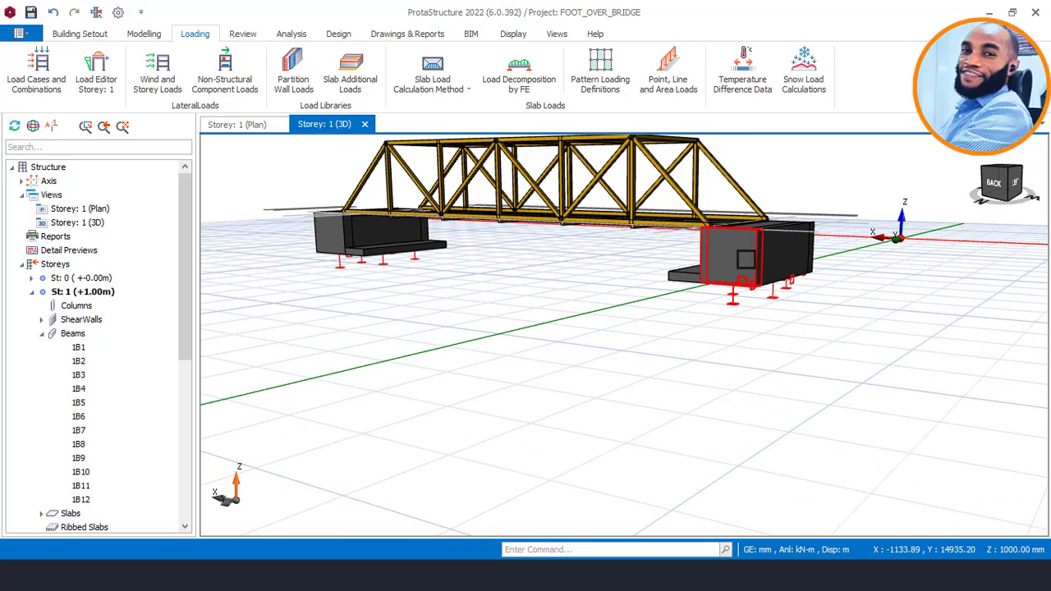
pyautogui.moveTo(737, 246); pyautogui.dragTo(736, 343, button='middle')
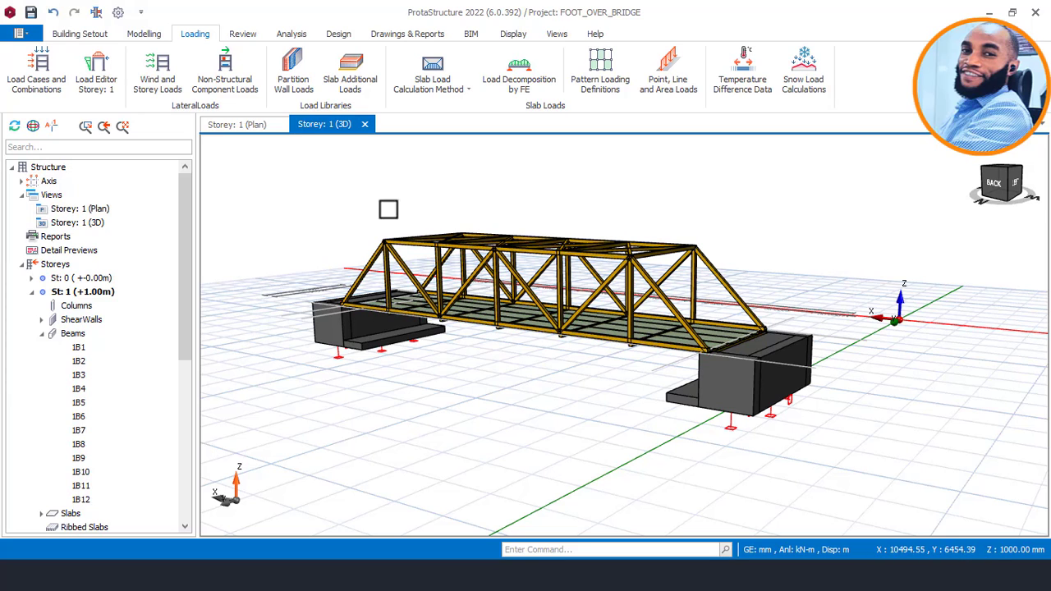
pyautogui.moveTo(600, 267)
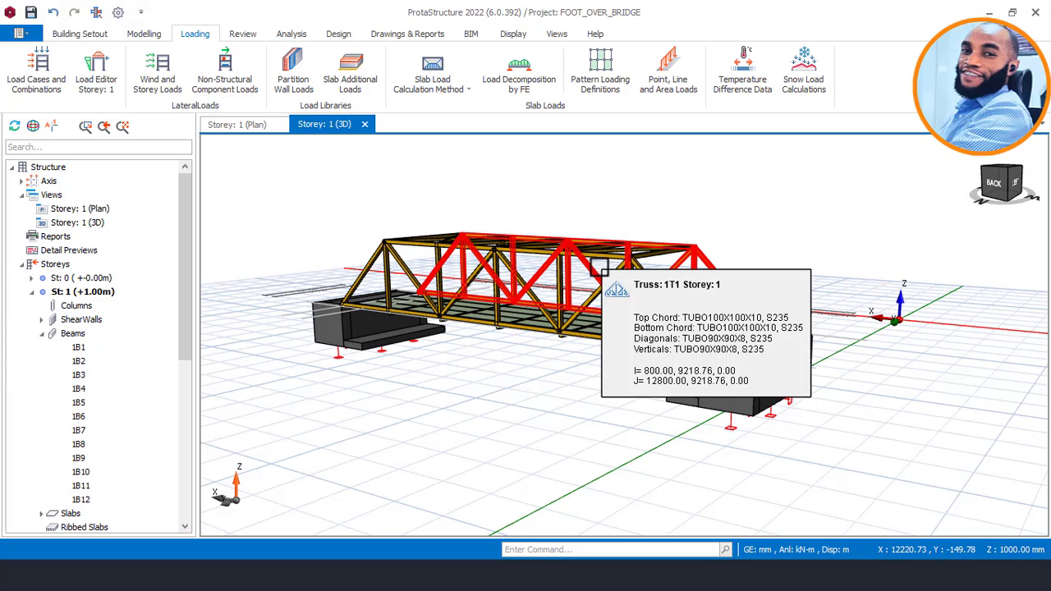
pyautogui.scroll(-1, 600, 256)
pyautogui.moveTo(462, 343); pyautogui.dragTo(511, 337, button='middle')
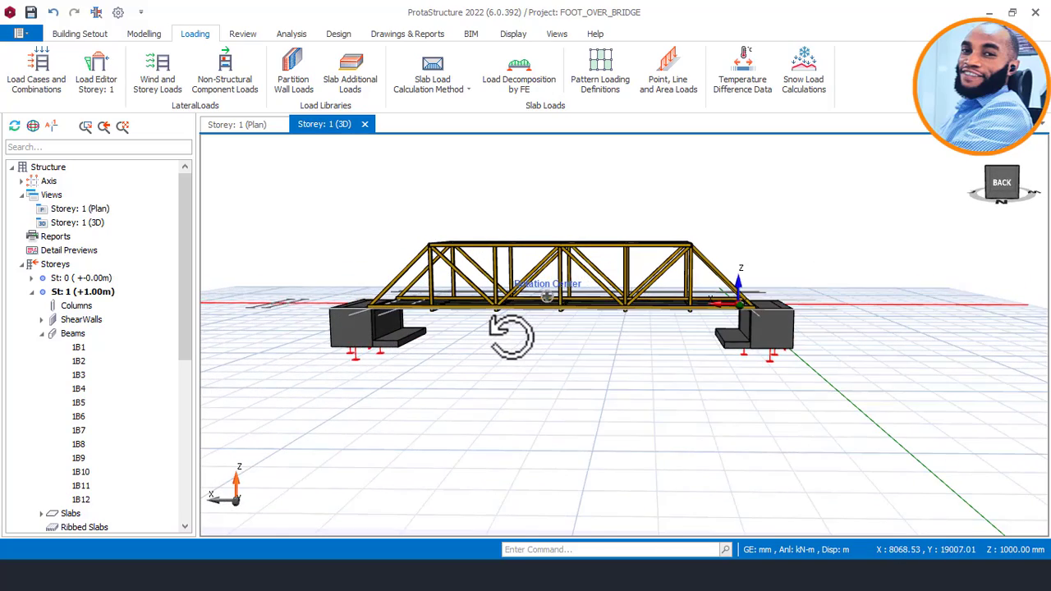
pyautogui.scroll(2, 782, 362)
pyautogui.scroll(-1, 778, 295)
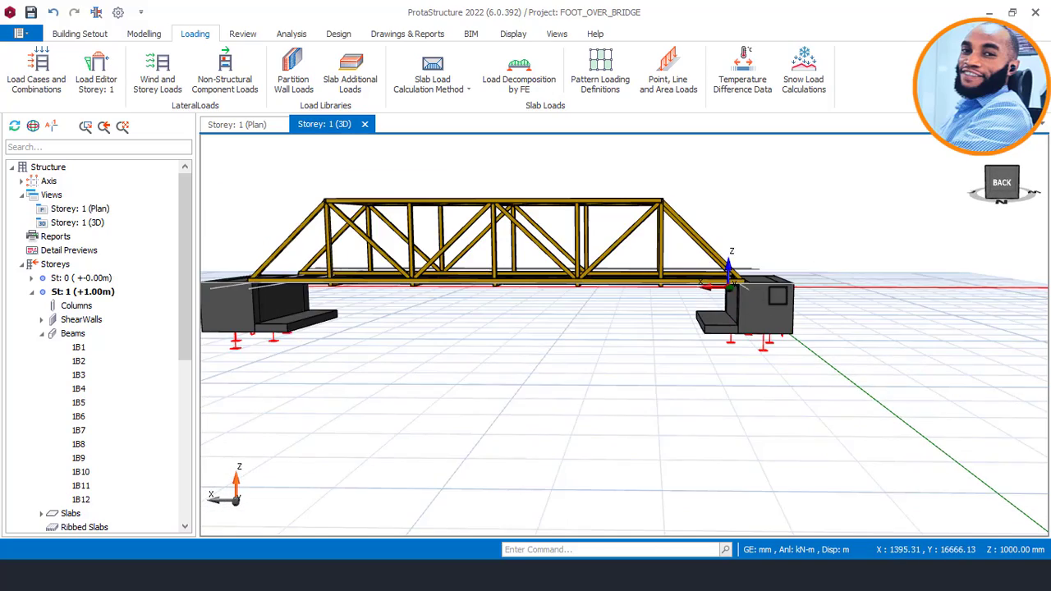
pyautogui.moveTo(556, 290); pyautogui.dragTo(515, 326, button='middle')
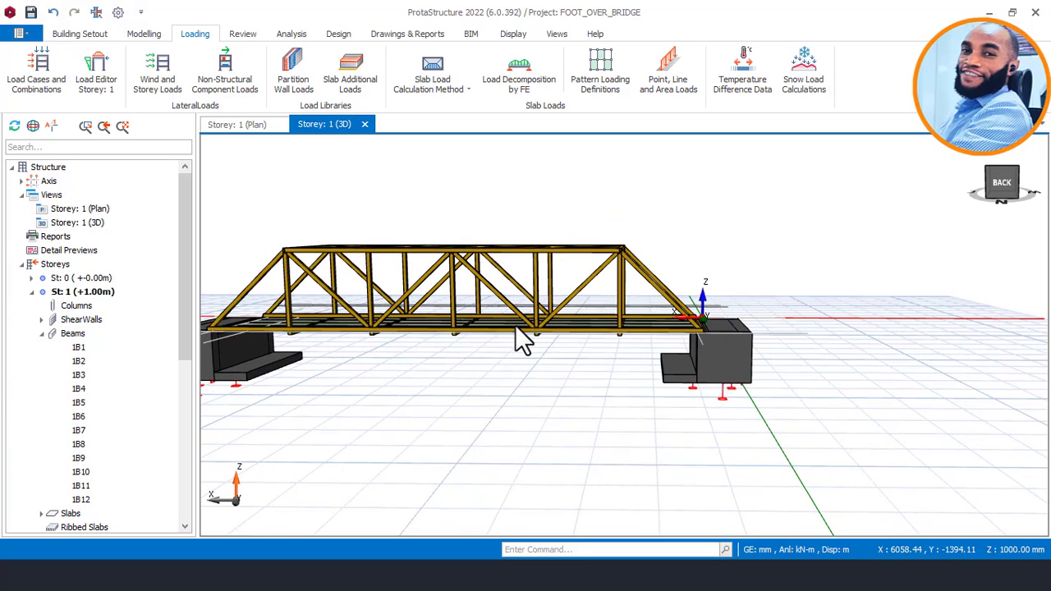
pyautogui.scroll(-2, 575, 265)
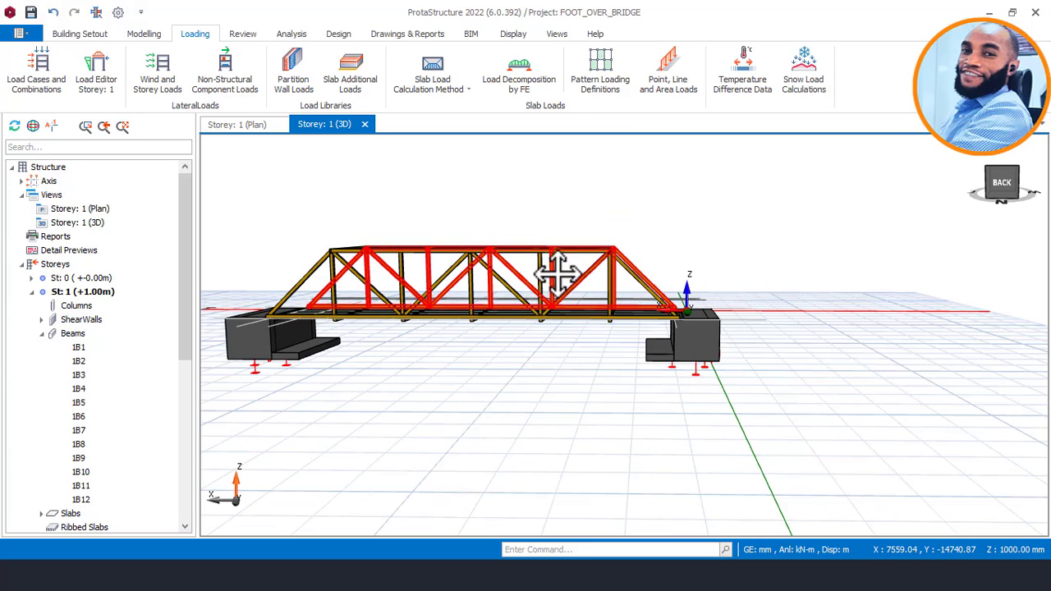
pyautogui.moveTo(541, 264); pyautogui.dragTo(650, 271, button='middle')
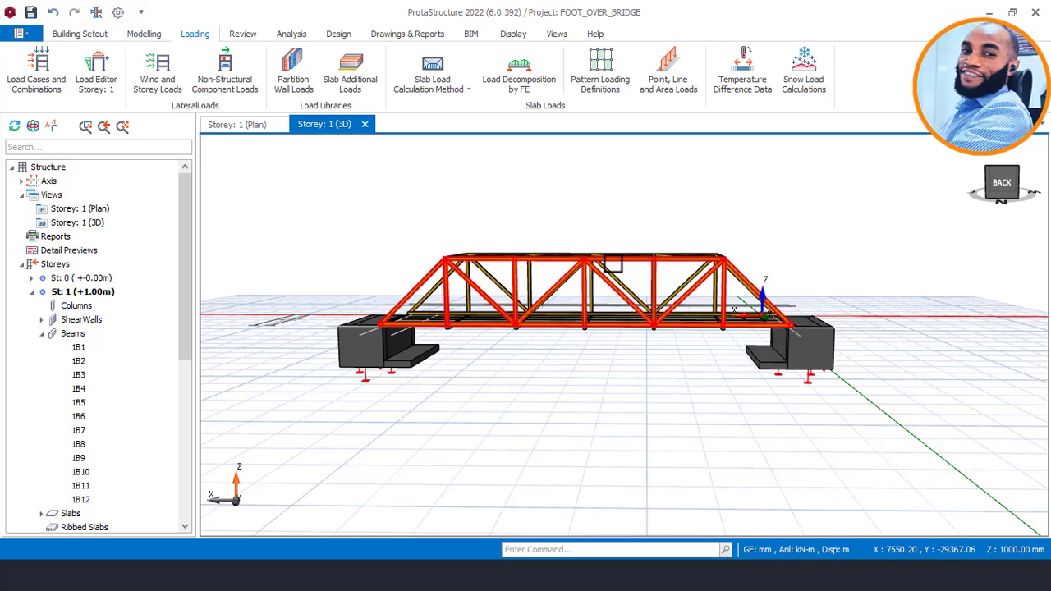
pyautogui.moveTo(612, 264)
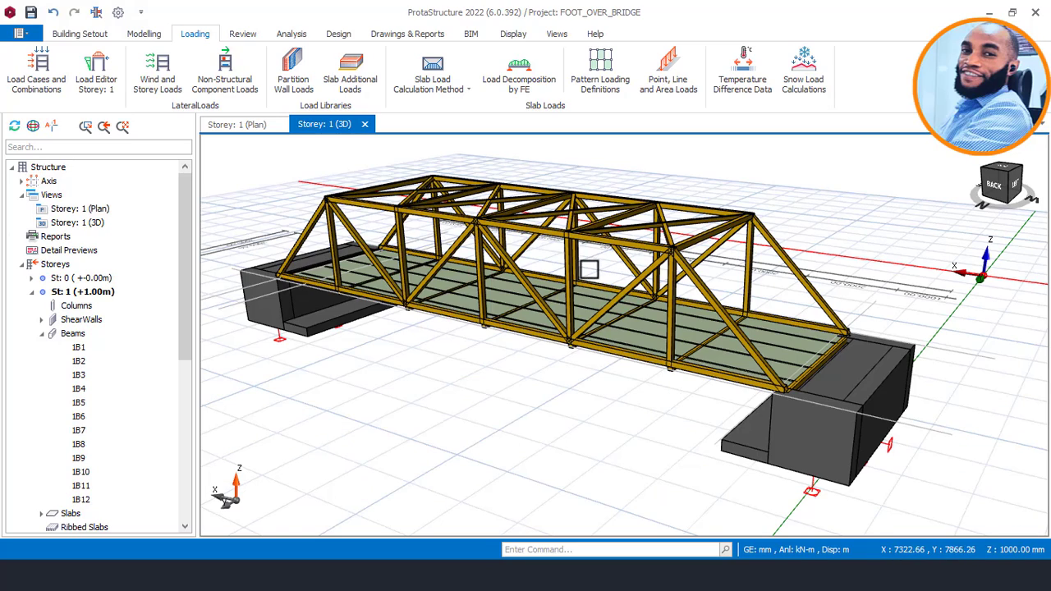
pyautogui.scroll(-2, 586, 285)
pyautogui.moveTo(582, 304)
pyautogui.keyDown('shift'); pyautogui.mouseDown(button='middle')
pyautogui.moveTo(597, 296)
pyautogui.moveTo(585, 294)
pyautogui.mouseUp(button='middle'); pyautogui.keyUp('shift')
pyautogui.scroll(3, 589, 243)
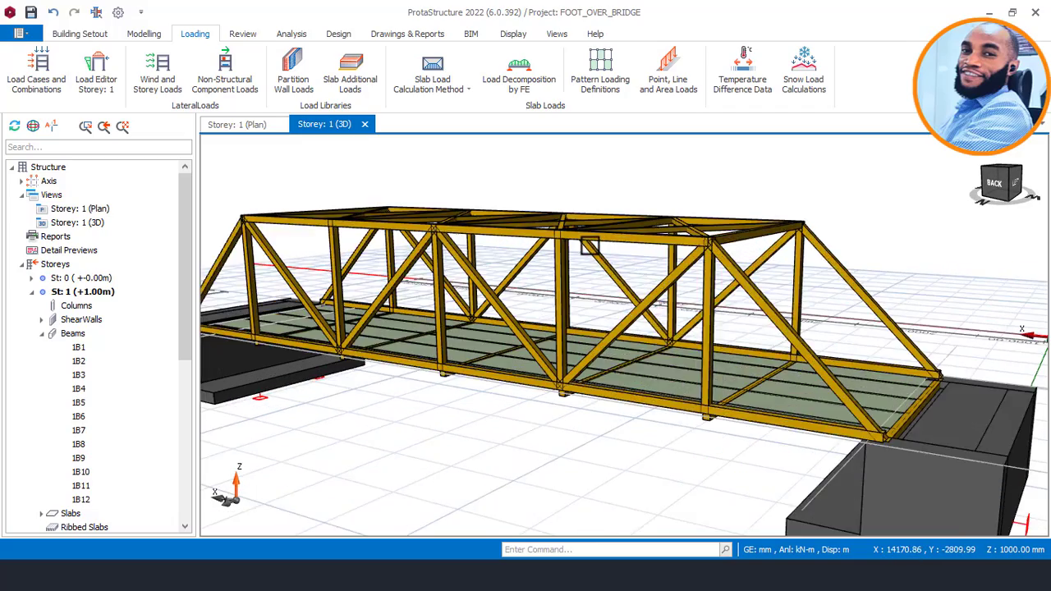
pyautogui.scroll(-2, 650, 237)
pyautogui.moveTo(739, 205)
pyautogui.keyDown('shift'); pyautogui.mouseDown(button='middle')
pyautogui.moveTo(704, 199)
pyautogui.moveTo(732, 201)
pyautogui.mouseUp(button='middle'); pyautogui.keyUp('shift')
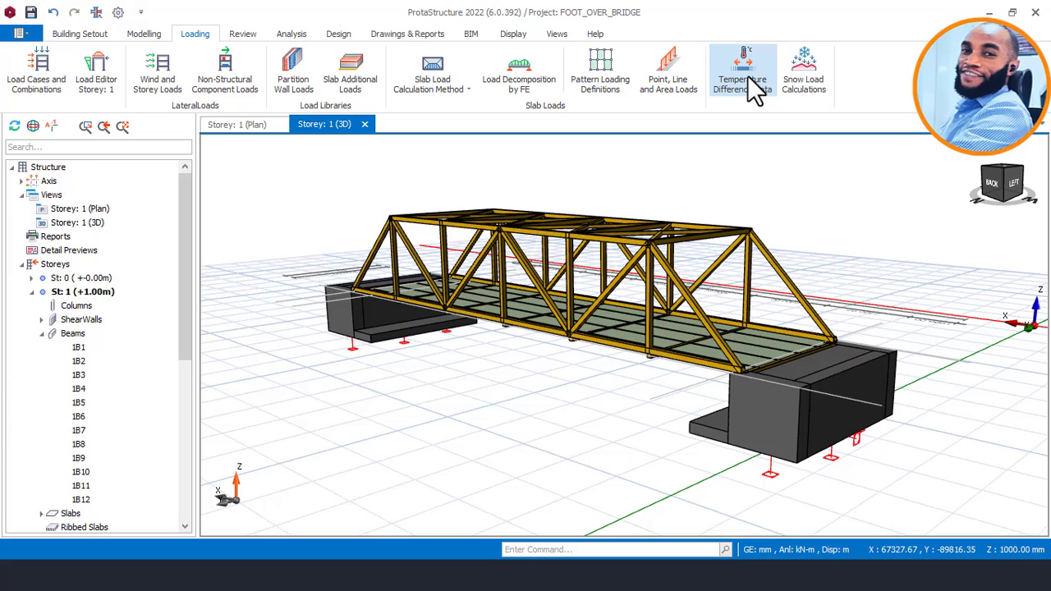
# Apply a batch thermal load with an axial temperature difference of 8.0 °C to all members in the model.
pyautogui.click(749, 78)
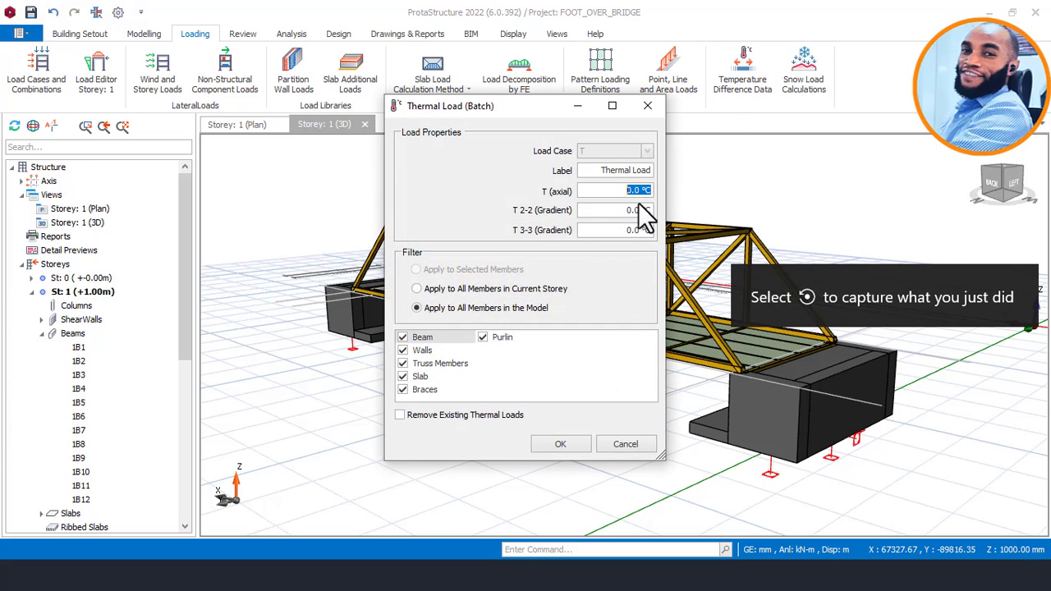
pyautogui.moveTo(642, 191); pyautogui.dragTo(602, 190)
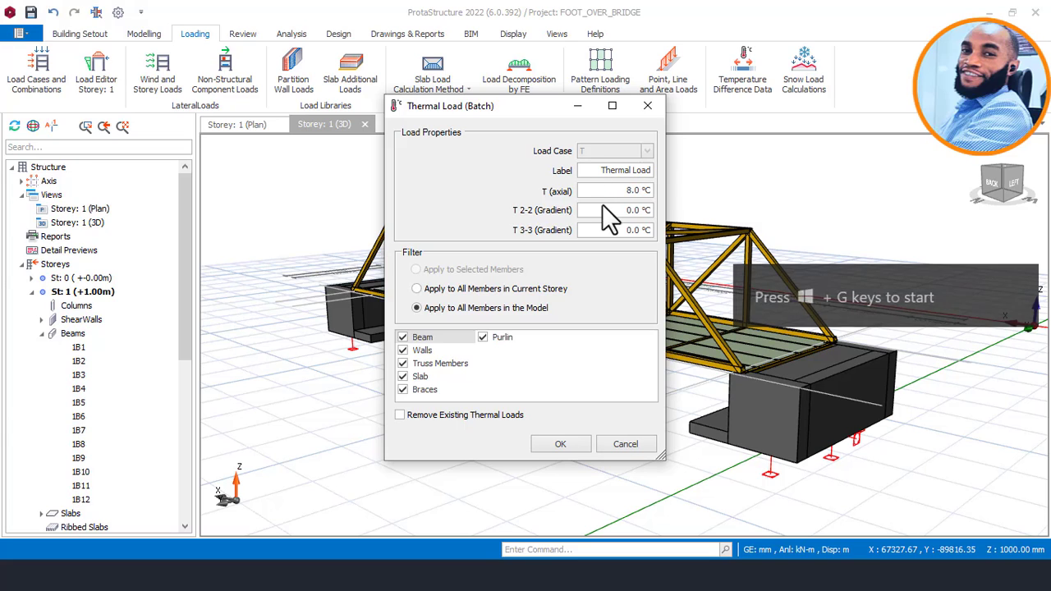
pyautogui.click(560, 443)
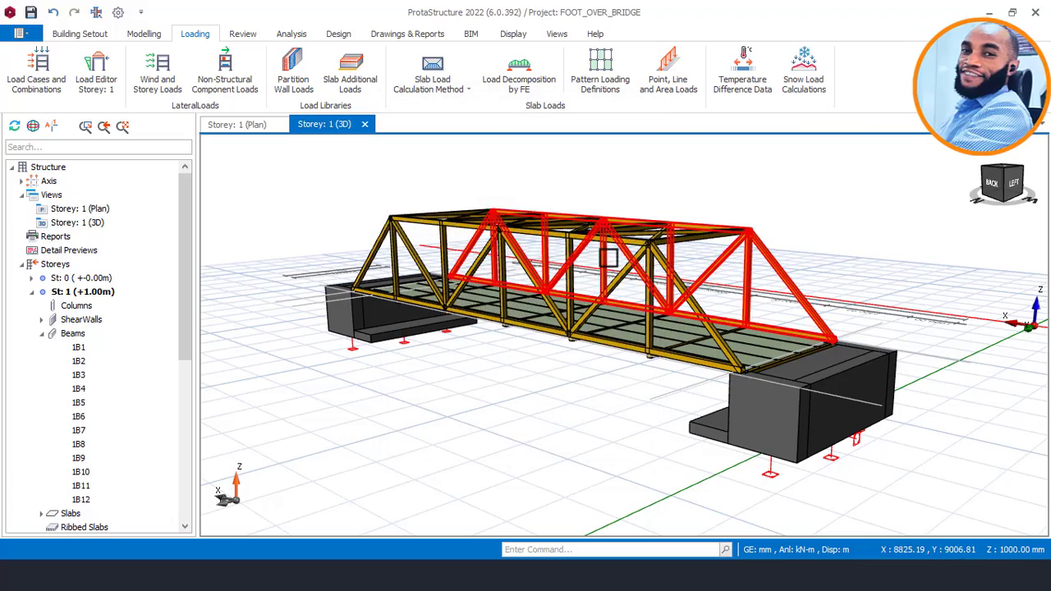
# Examine the footbridge from both sides and from deck level, selecting an outer wall on each abutment to check it.
pyautogui.moveTo(869, 189); pyautogui.dragTo(945, 201, button='middle')
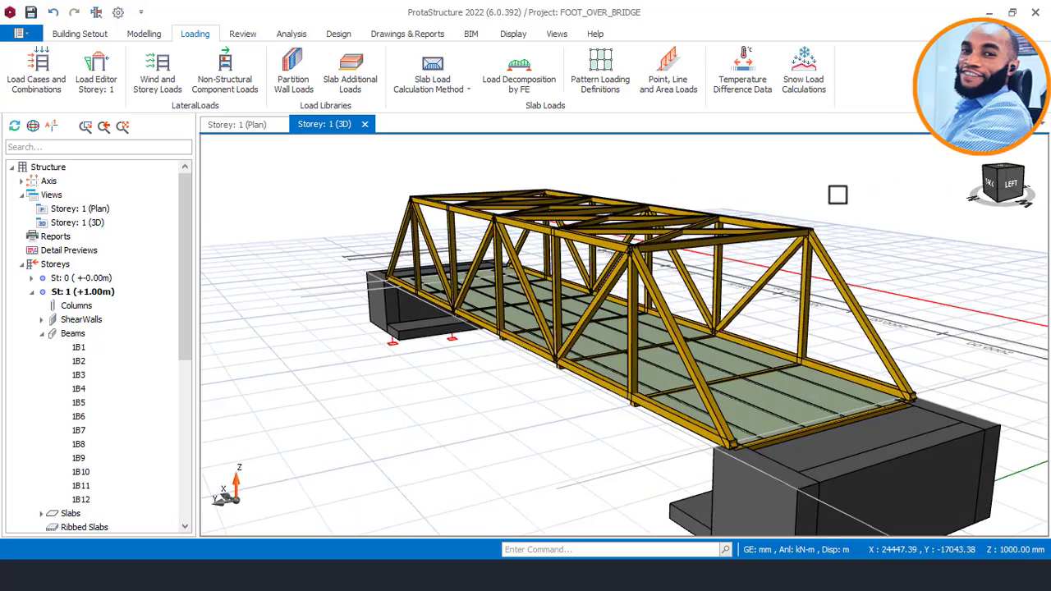
pyautogui.scroll(-3, 624, 254)
pyautogui.moveTo(649, 230); pyautogui.dragTo(704, 220, button='middle')
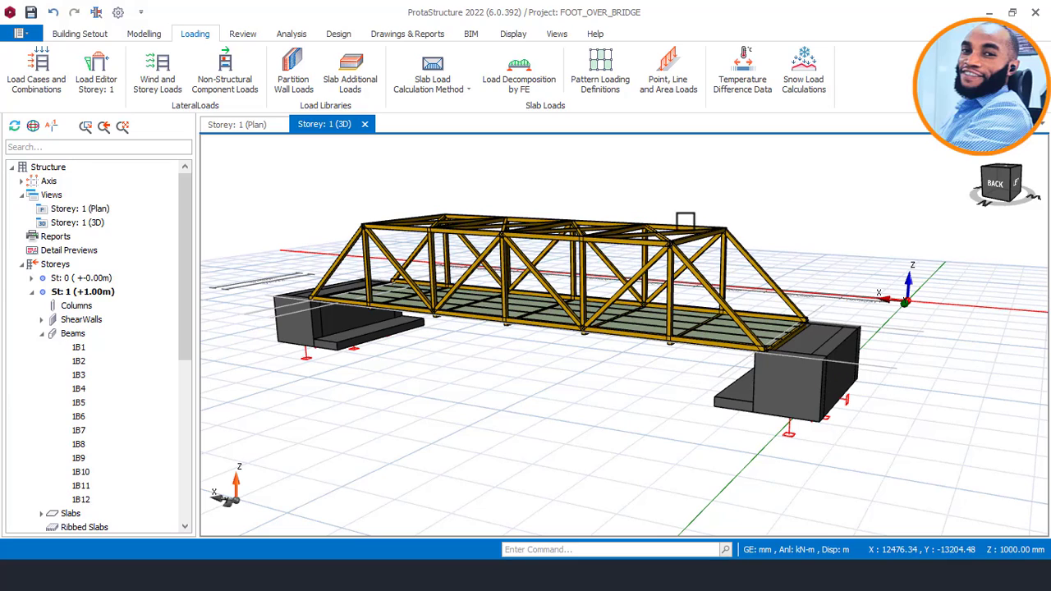
pyautogui.moveTo(663, 235)
pyautogui.mouseDown(button='middle')
pyautogui.moveTo(646, 284)
pyautogui.moveTo(566, 307)
pyautogui.moveTo(621, 288)
pyautogui.mouseUp(button='middle')
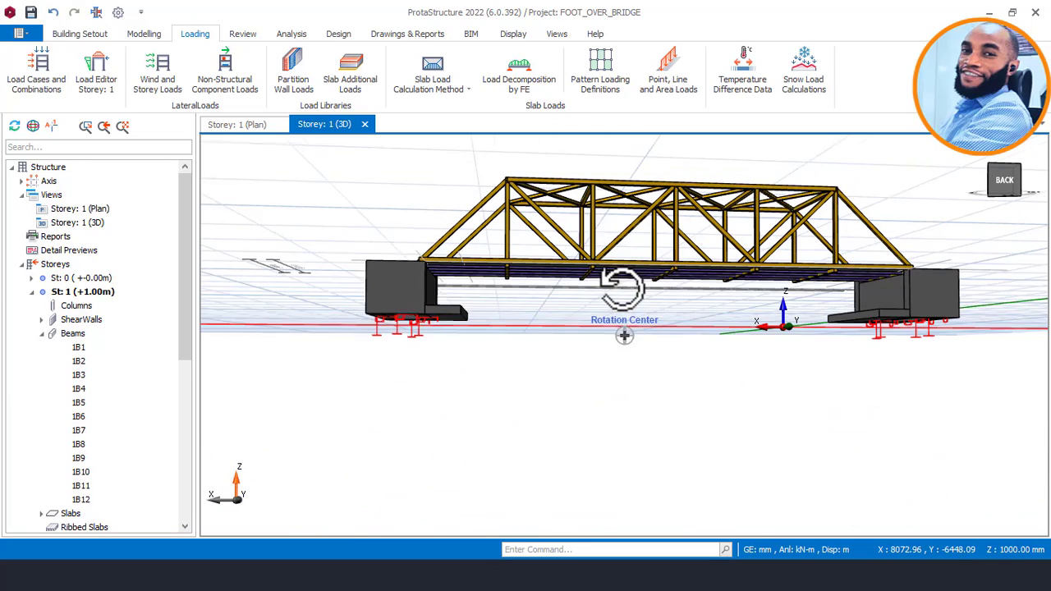
pyautogui.moveTo(399, 298); pyautogui.dragTo(414, 363, button='middle')
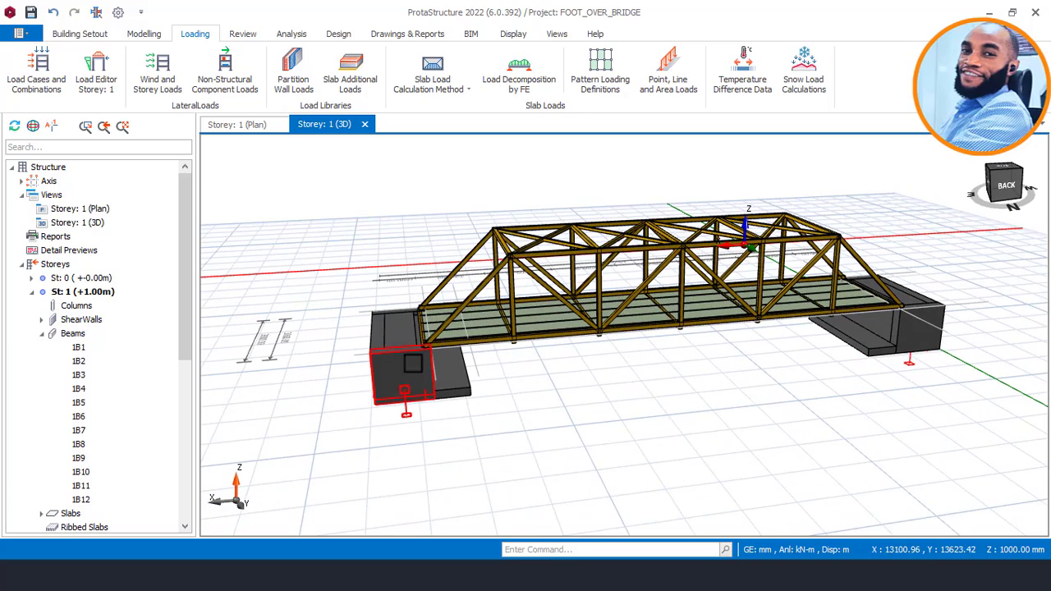
pyautogui.click(411, 368)
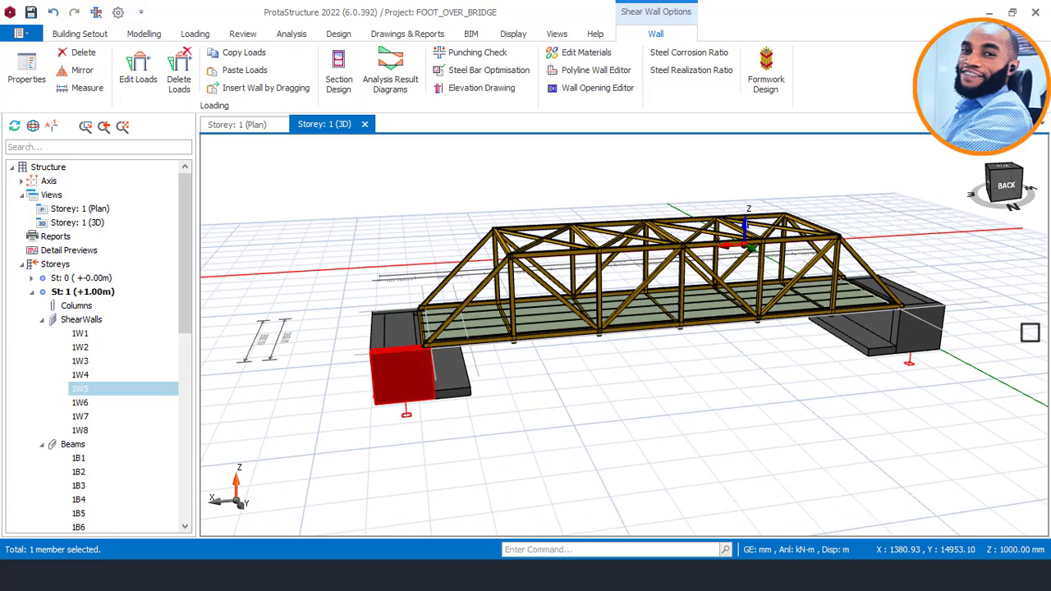
pyautogui.click(916, 327)
pyautogui.moveTo(811, 332)
pyautogui.mouseDown(button='middle')
pyautogui.moveTo(763, 329)
pyautogui.moveTo(627, 263)
pyautogui.moveTo(624, 335)
pyautogui.moveTo(580, 293)
pyautogui.mouseUp(button='middle')
pyautogui.moveTo(678, 305); pyautogui.dragTo(447, 284, button='middle')
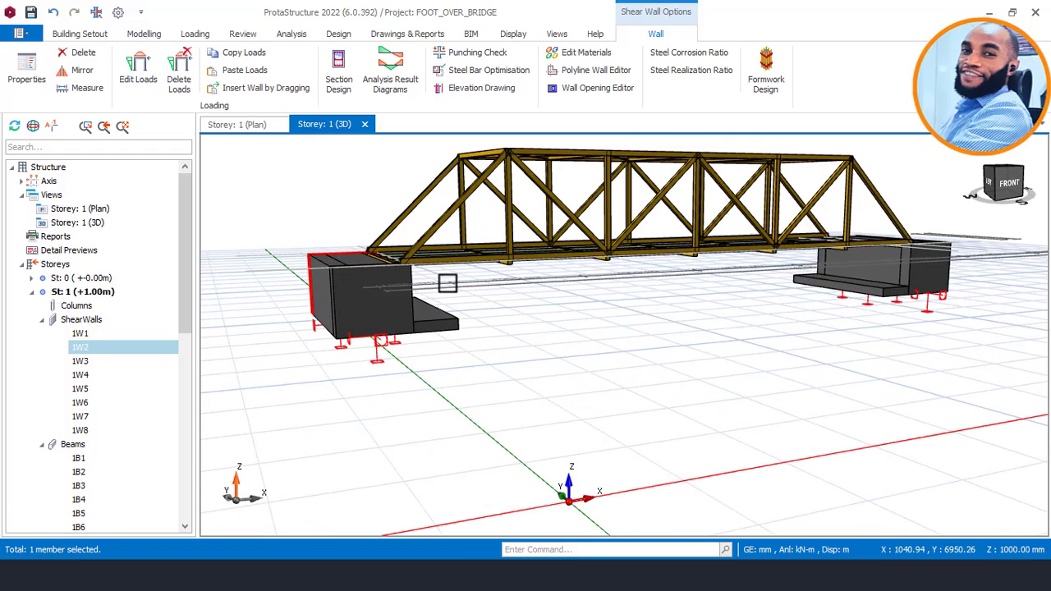
pyautogui.scroll(-2, 448, 284)
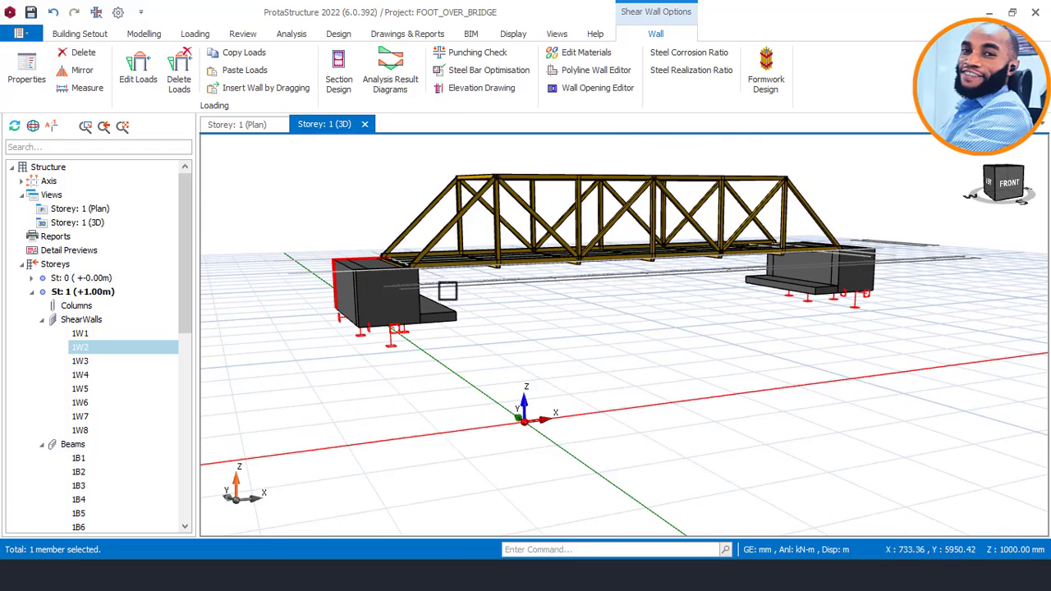
pyautogui.moveTo(447, 291); pyautogui.dragTo(627, 336, button='middle')
pyautogui.click(532, 340)
# Inspect the deck, roof bracing and near abutment, viewing the bridge obliquely and straight along its length.
pyautogui.scroll(-2, 533, 341)
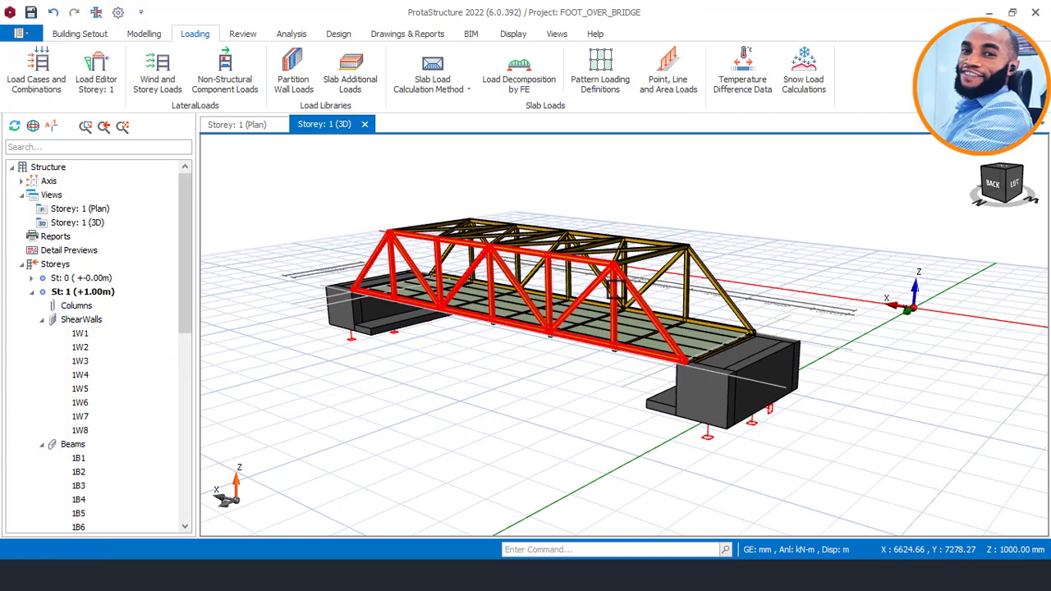
pyautogui.moveTo(616, 285)
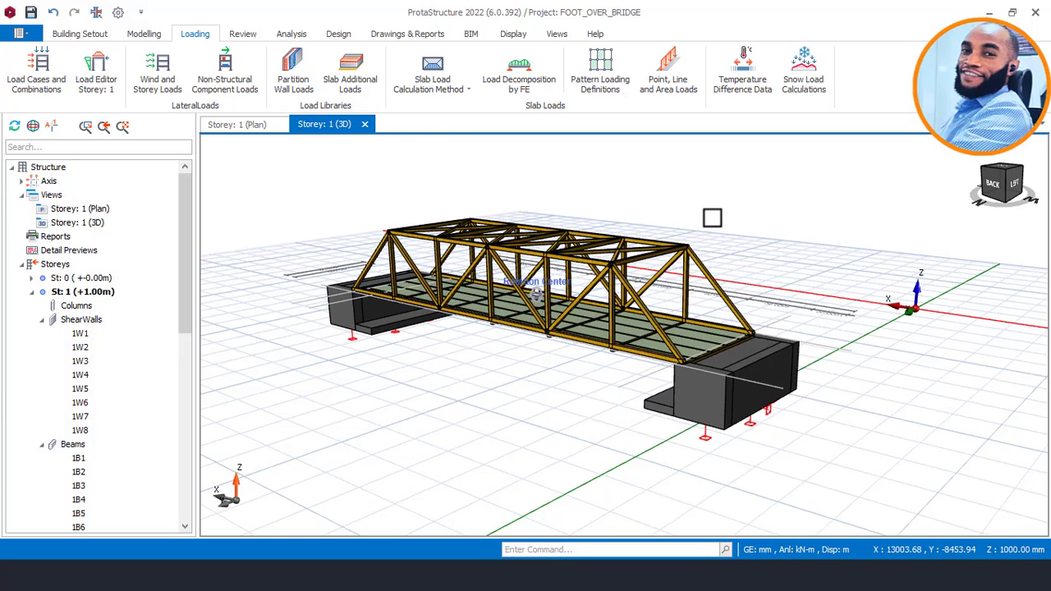
pyautogui.moveTo(704, 219); pyautogui.dragTo(688, 214, button='middle')
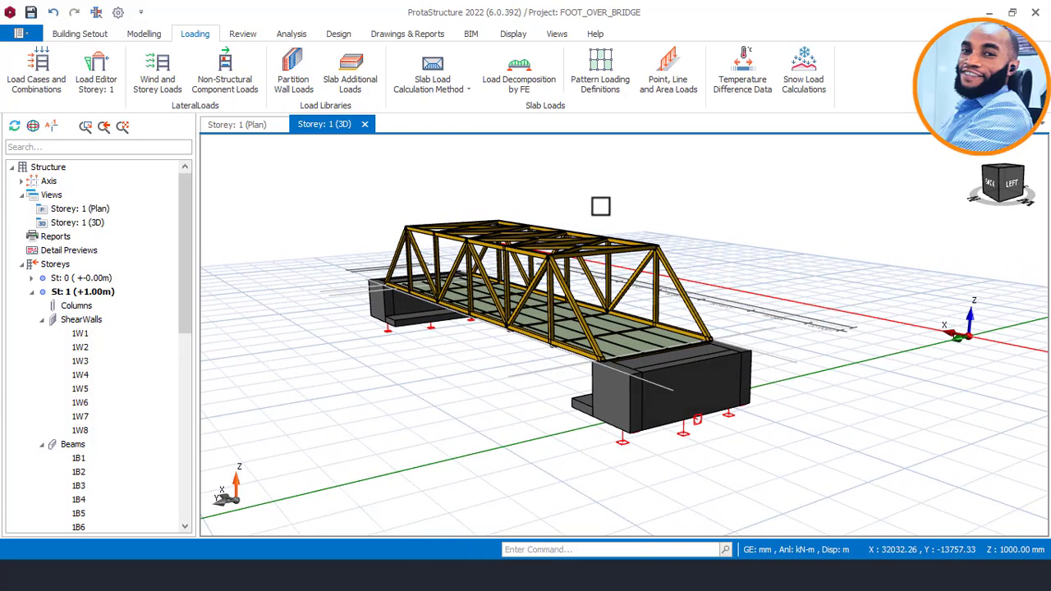
pyautogui.moveTo(577, 202); pyautogui.dragTo(591, 219, button='middle')
pyautogui.scroll(2, 591, 220)
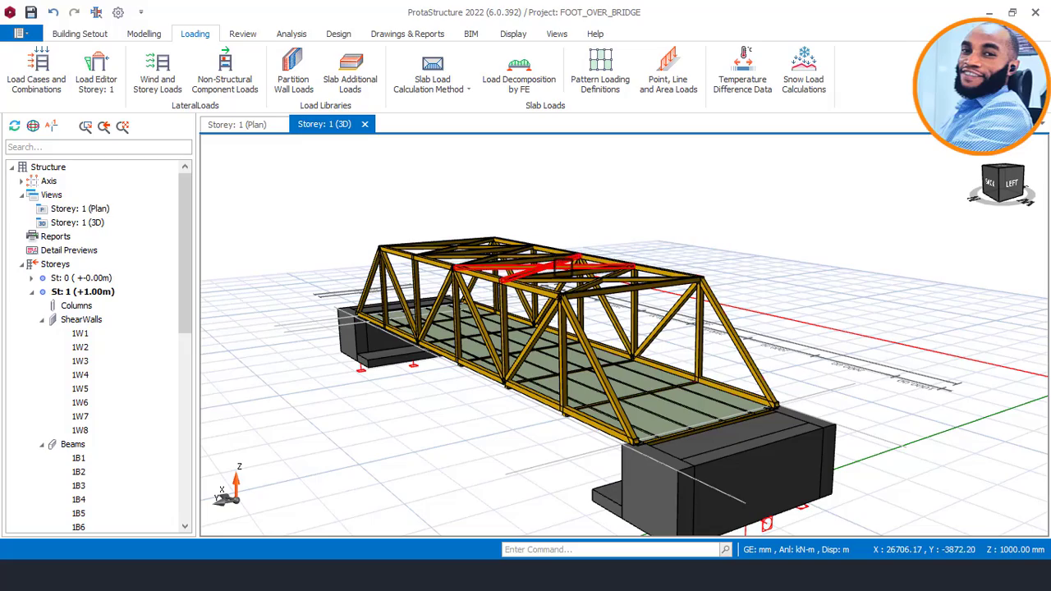
pyautogui.moveTo(573, 278); pyautogui.dragTo(561, 213, button='middle')
pyautogui.moveTo(657, 204); pyautogui.dragTo(679, 221, button='middle')
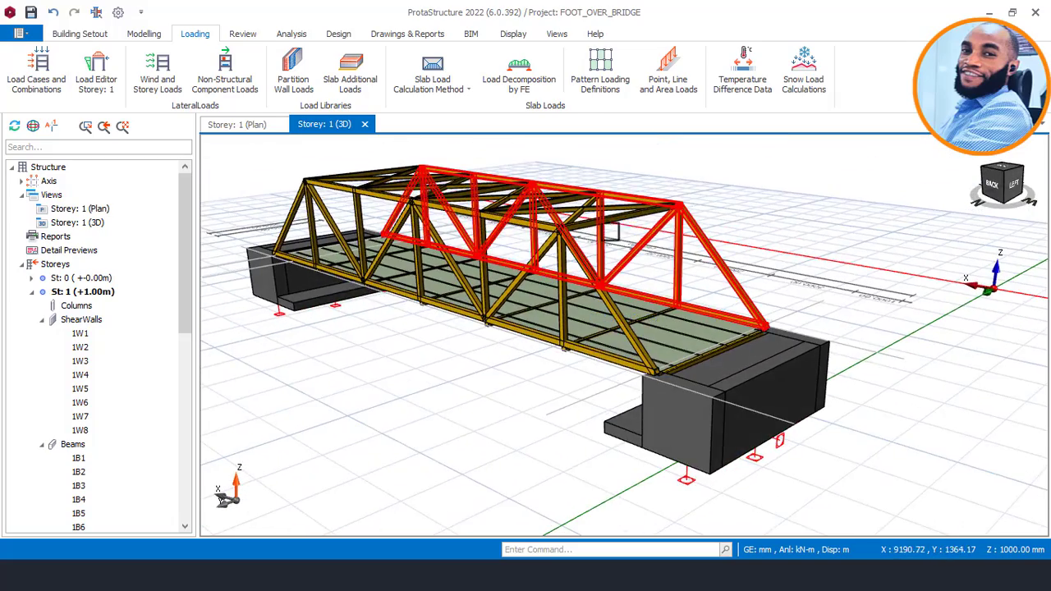
pyautogui.moveTo(534, 246); pyautogui.dragTo(633, 281, button='middle')
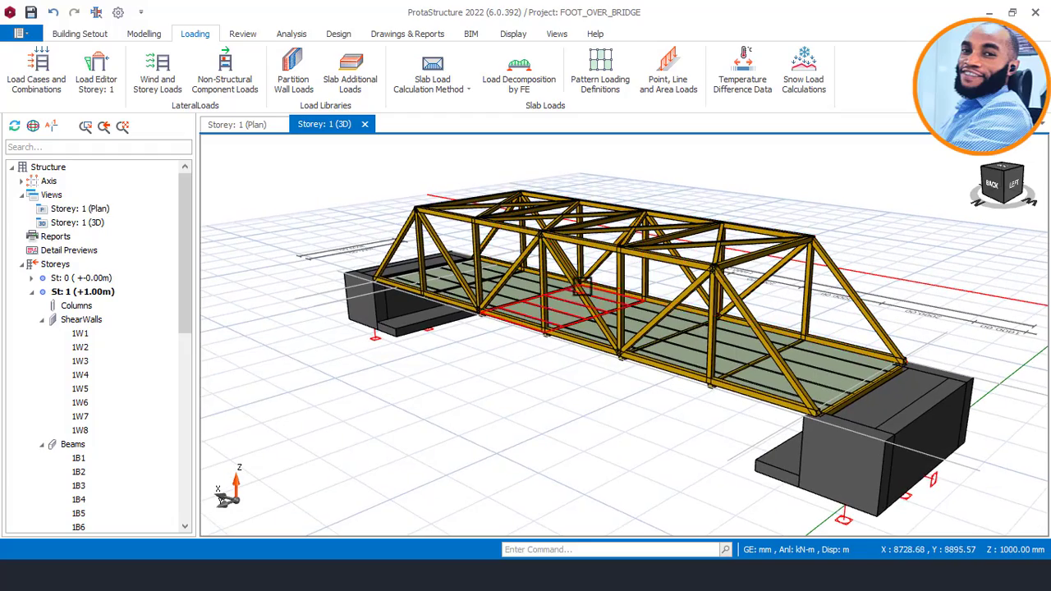
pyautogui.moveTo(571, 287)
pyautogui.moveTo(571, 288); pyautogui.dragTo(521, 281, button='middle')
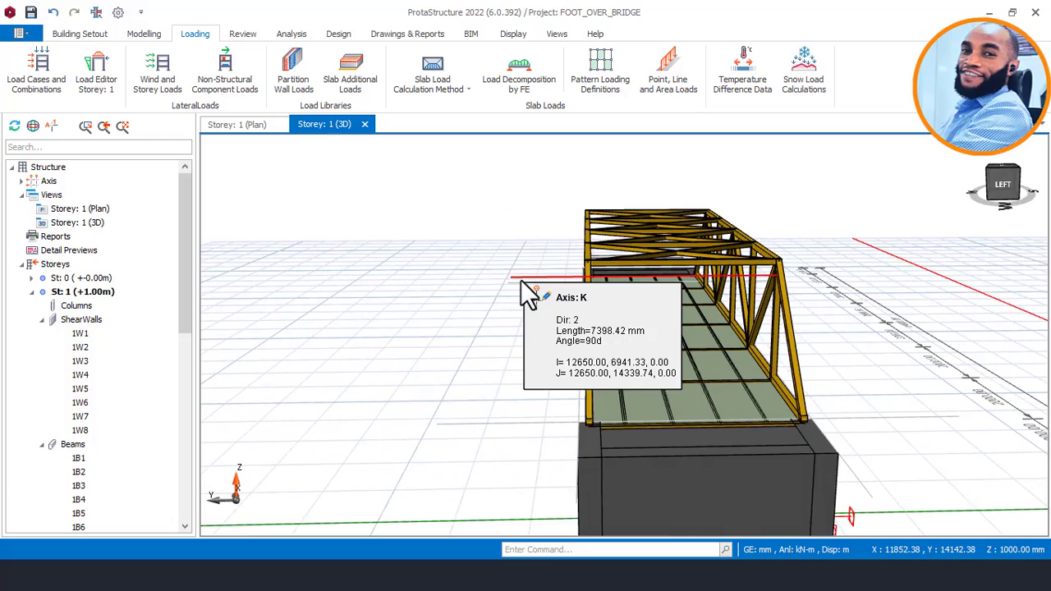
pyautogui.moveTo(895, 272); pyautogui.dragTo(864, 260, button='middle')
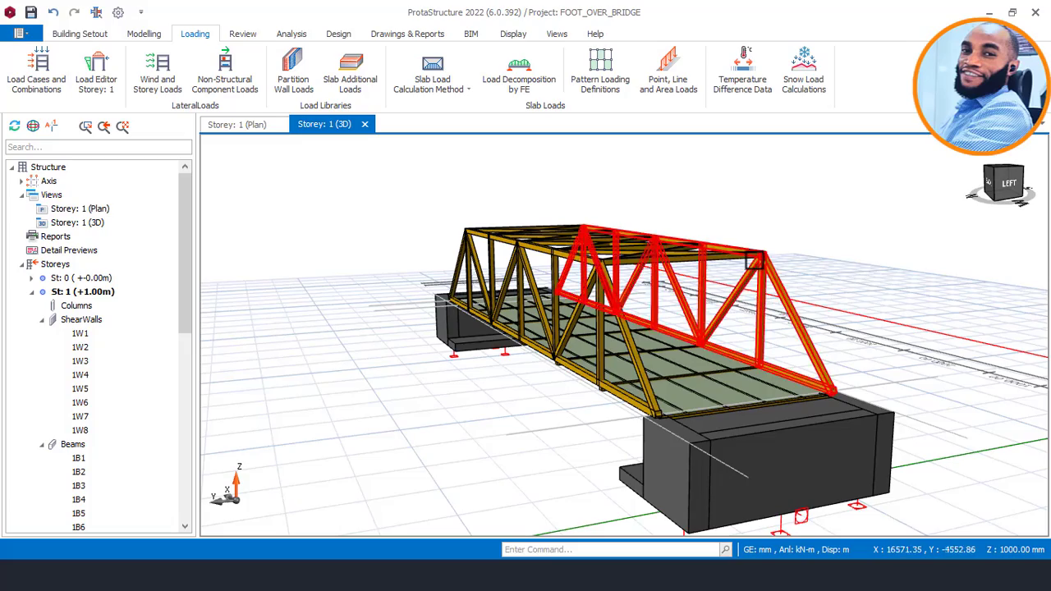
# Examine the end portal, truss joints and roof bracing close up, along with the whole span in side view.
pyautogui.moveTo(756, 268); pyautogui.dragTo(756, 220, button='middle')
pyautogui.moveTo(695, 243)
pyautogui.keyDown('shift'); pyautogui.mouseDown(button='middle')
pyautogui.moveTo(745, 229)
pyautogui.moveTo(686, 230)
pyautogui.moveTo(698, 238)
pyautogui.moveTo(727, 186)
pyautogui.moveTo(704, 185)
pyautogui.moveTo(733, 204)
pyautogui.moveTo(740, 275)
pyautogui.moveTo(682, 261)
pyautogui.moveTo(666, 235)
pyautogui.moveTo(538, 244)
pyautogui.moveTo(567, 232)
pyautogui.moveTo(582, 243)
pyautogui.moveTo(601, 230)
pyautogui.moveTo(730, 251)
pyautogui.moveTo(789, 230)
pyautogui.moveTo(634, 235)
pyautogui.moveTo(657, 246)
pyautogui.moveTo(681, 209)
pyautogui.moveTo(693, 218)
pyautogui.moveTo(683, 215)
pyautogui.mouseUp(button='middle'); pyautogui.keyUp('shift')
pyautogui.scroll(3, 693, 356)
pyautogui.scroll(4, 693, 357)
pyautogui.moveTo(598, 220); pyautogui.dragTo(633, 274, button='middle')
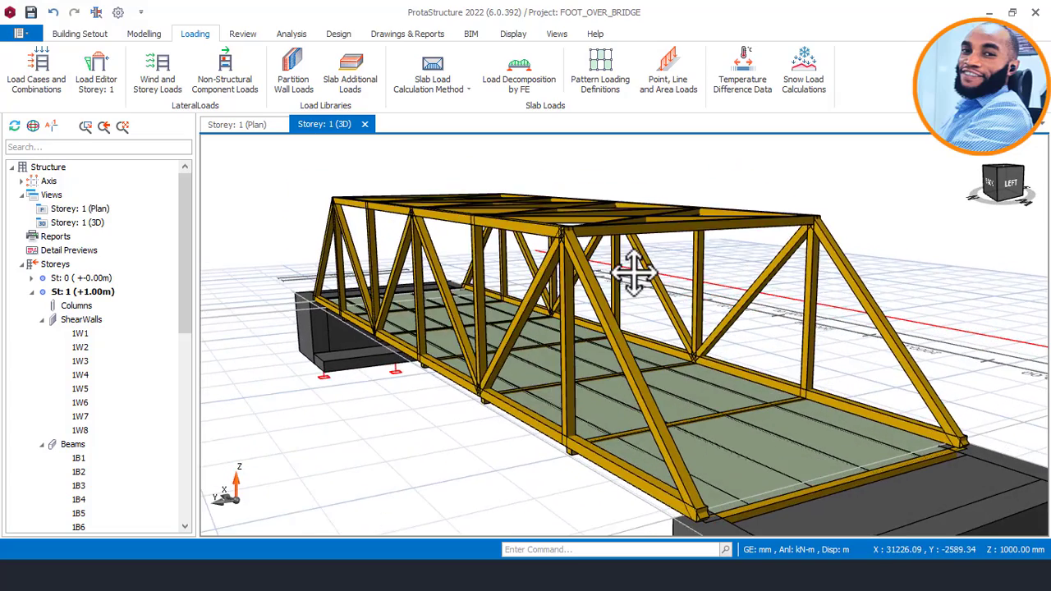
pyautogui.scroll(-3, 635, 253)
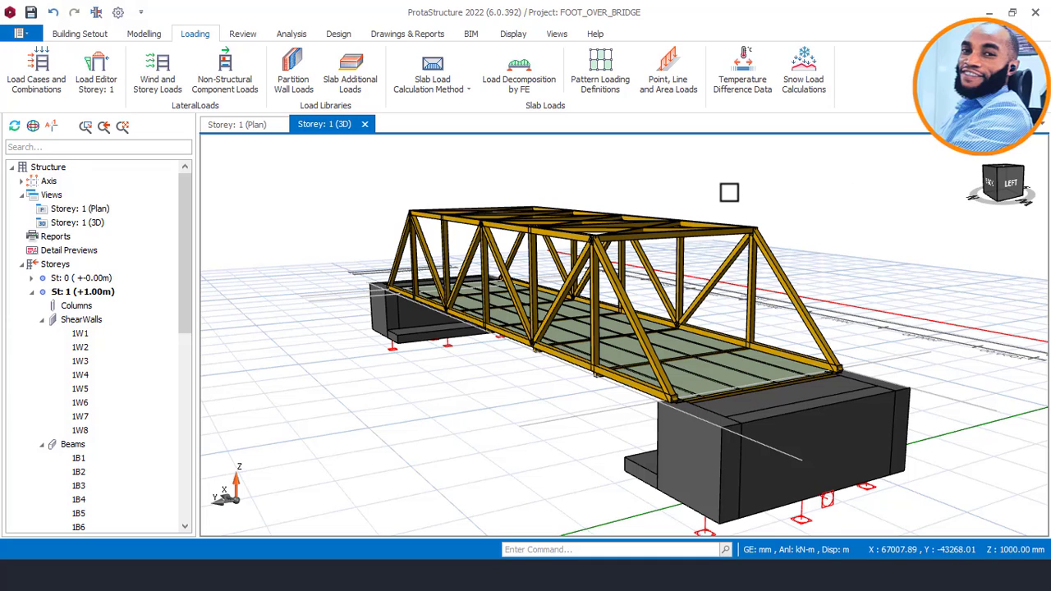
pyautogui.keyDown('shift'); pyautogui.moveTo(729, 192); pyautogui.dragTo(744, 190, button='middle'); pyautogui.keyUp('shift')
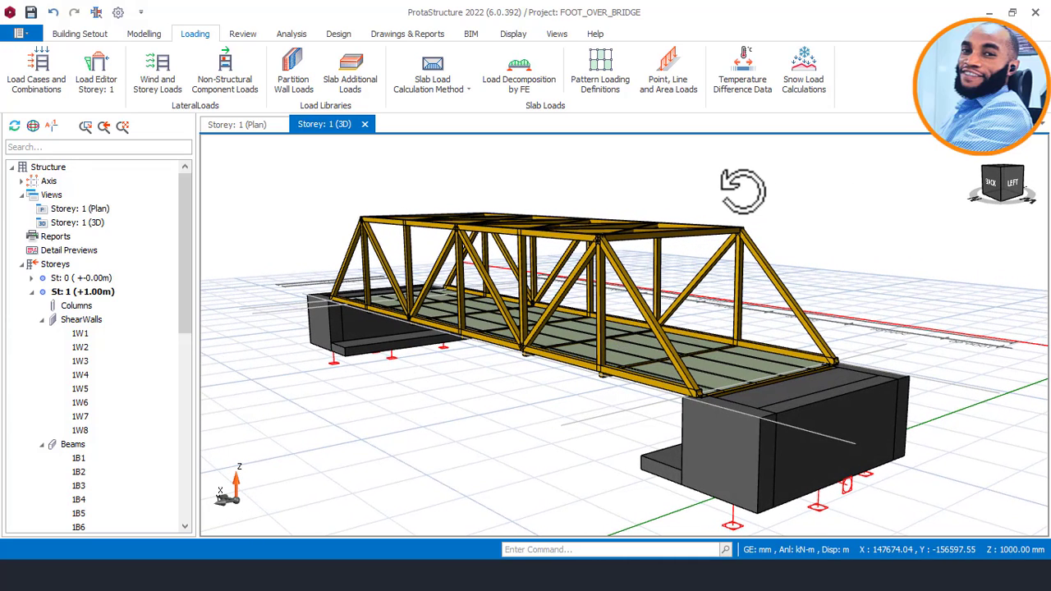
pyautogui.scroll(3, 627, 218)
pyautogui.moveTo(628, 219)
pyautogui.keyDown('shift'); pyautogui.mouseDown(button='middle')
pyautogui.moveTo(650, 212)
pyautogui.moveTo(632, 214)
pyautogui.mouseUp(button='middle'); pyautogui.keyUp('shift')
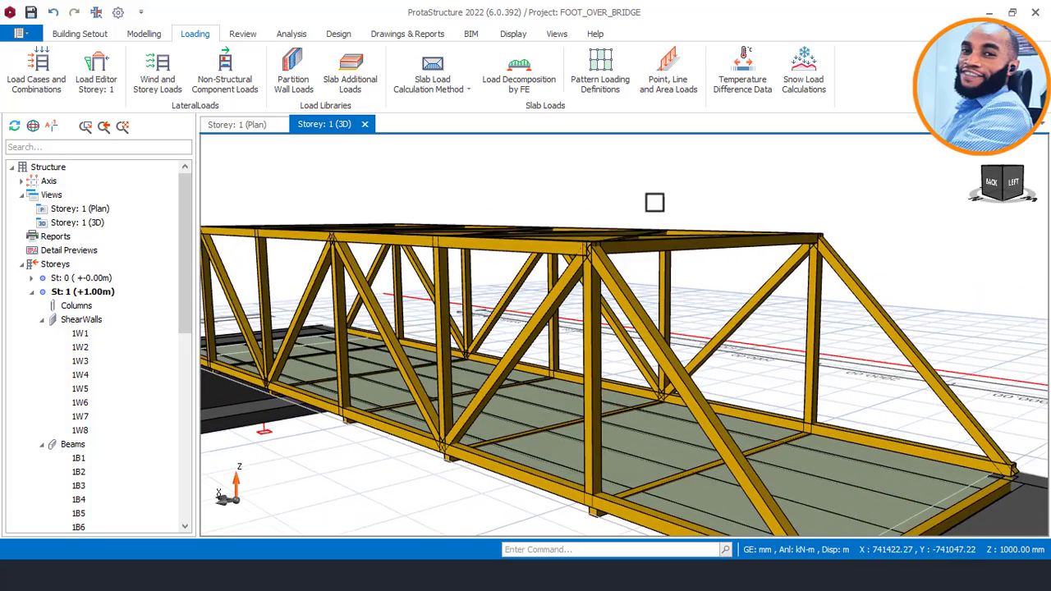
pyautogui.scroll(-3, 655, 203)
pyautogui.moveTo(761, 216)
pyautogui.keyDown('shift'); pyautogui.mouseDown(button='middle')
pyautogui.moveTo(672, 208)
pyautogui.moveTo(726, 213)
pyautogui.moveTo(745, 227)
pyautogui.moveTo(774, 222)
pyautogui.moveTo(773, 179)
pyautogui.mouseUp(button='middle'); pyautogui.keyUp('shift')
pyautogui.scroll(-5, 774, 222)
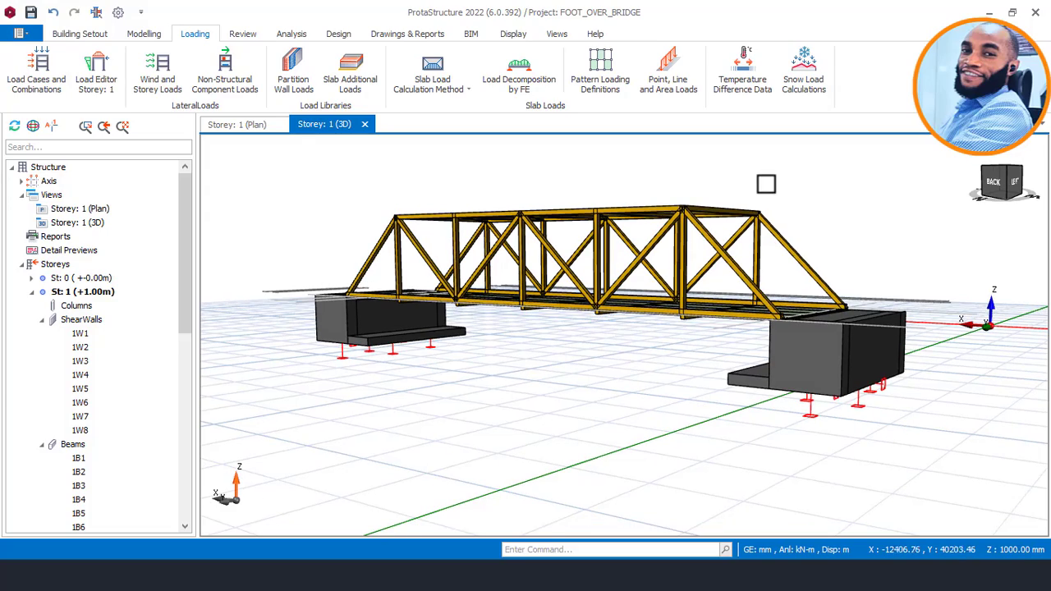
pyautogui.moveTo(777, 192)
pyautogui.keyDown('shift'); pyautogui.mouseDown(button='middle')
pyautogui.moveTo(704, 204)
pyautogui.moveTo(619, 192)
pyautogui.moveTo(741, 204)
pyautogui.mouseUp(button='middle'); pyautogui.keyUp('shift')
pyautogui.scroll(2, 741, 204)
pyautogui.scroll(-5, 769, 194)
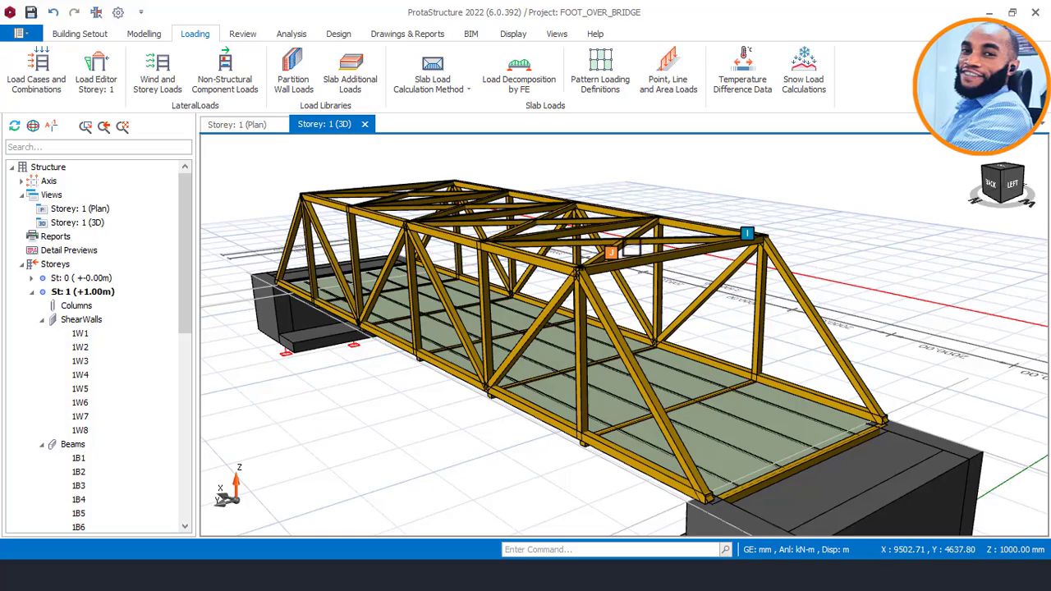
# Check the chord, diagonal and vertical sections and the temperature difference values assigned to truss 1T1.
pyautogui.keyDown('shift'); pyautogui.moveTo(632, 248); pyautogui.dragTo(610, 207, button='middle'); pyautogui.keyUp('shift')
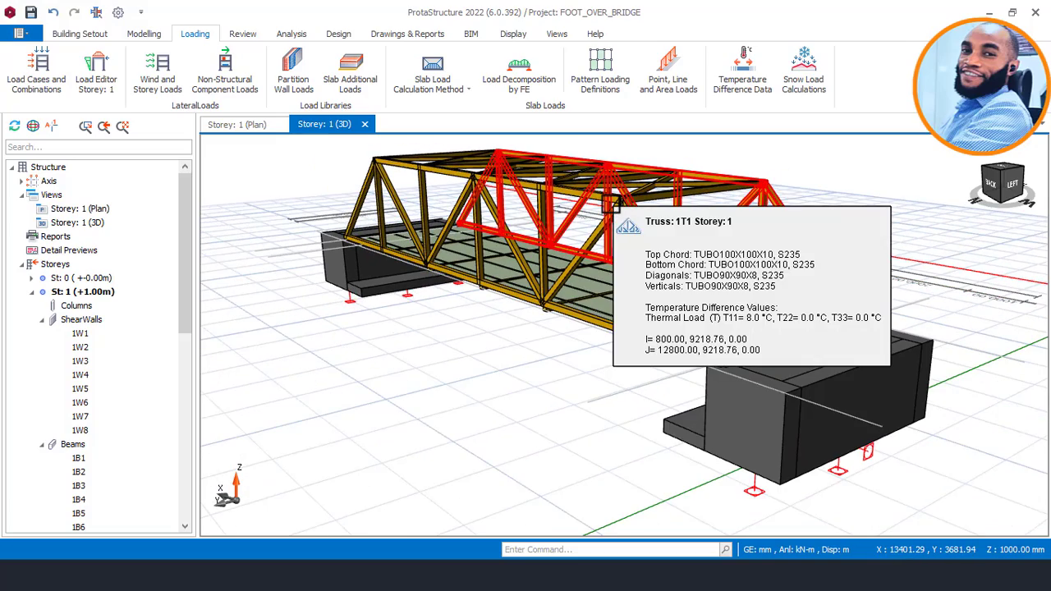
pyautogui.keyDown('shift'); pyautogui.moveTo(704, 152); pyautogui.dragTo(717, 145, button='middle'); pyautogui.keyUp('shift')
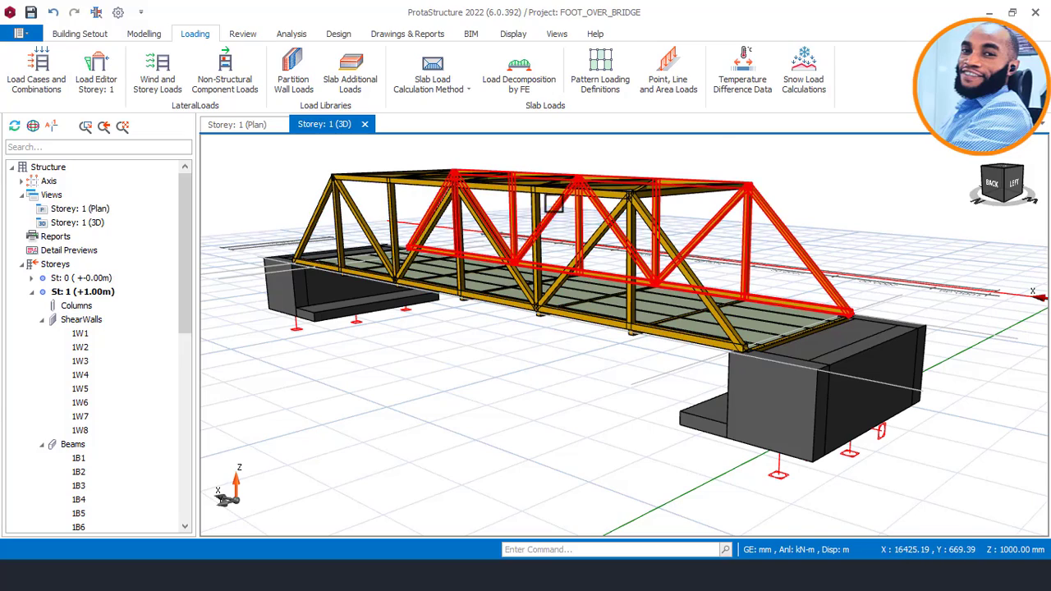
pyautogui.moveTo(555, 213)
pyautogui.mouseDown(button='middle')
pyautogui.moveTo(557, 350)
pyautogui.moveTo(549, 231)
pyautogui.mouseUp(button='middle')
pyautogui.scroll(-2, 549, 231)
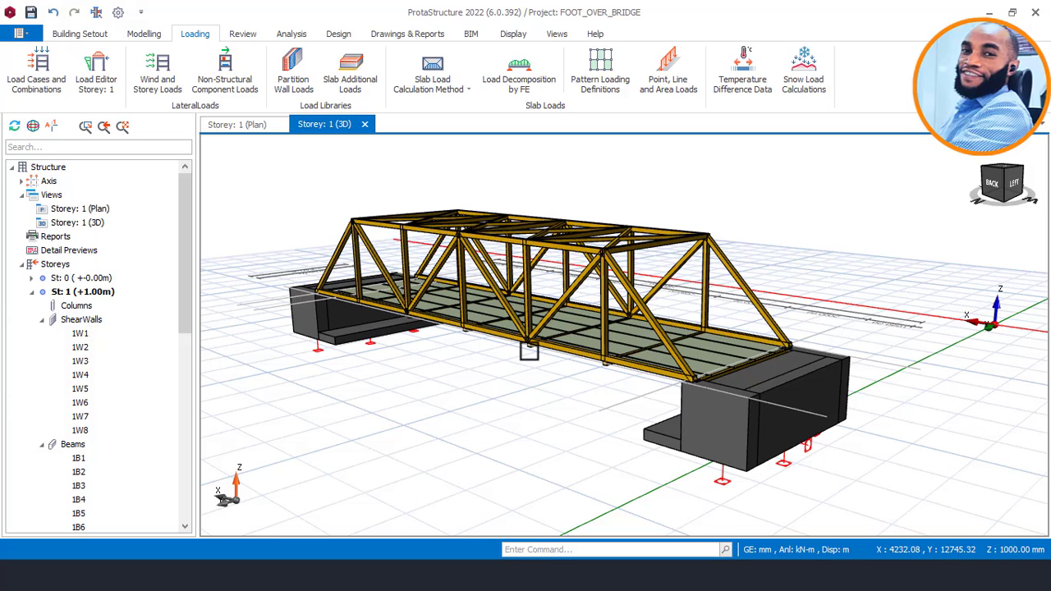
pyautogui.moveTo(533, 315); pyautogui.dragTo(535, 274, button='middle')
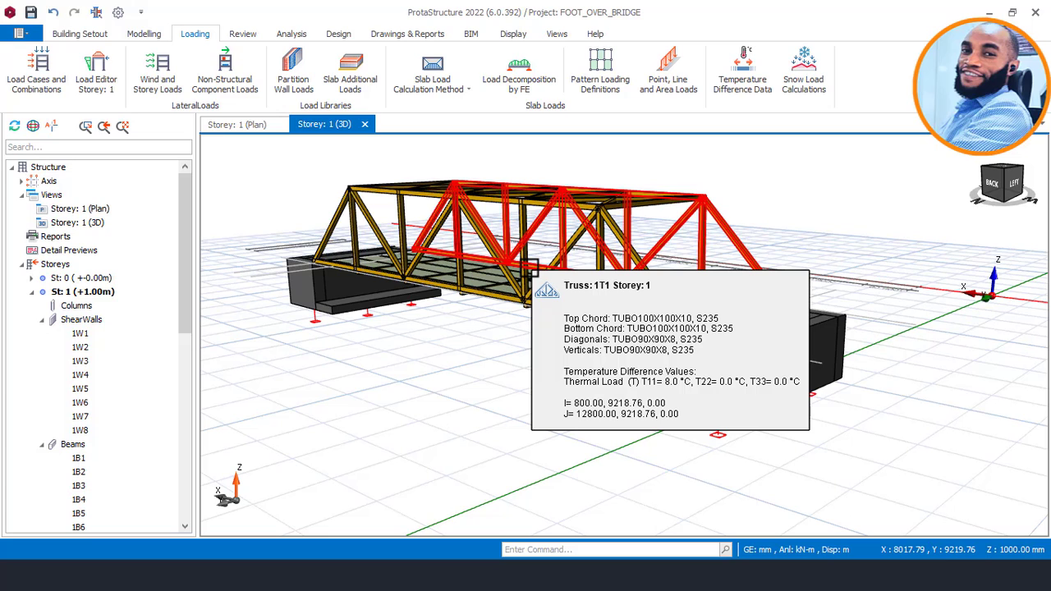
pyautogui.scroll(5, 529, 269)
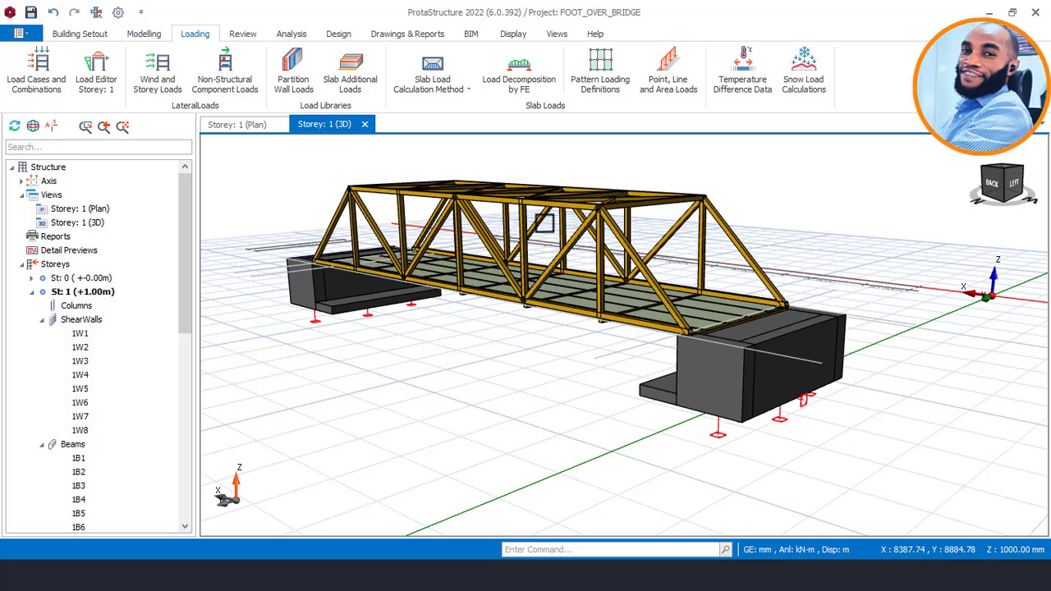
pyautogui.scroll(-3, 576, 174)
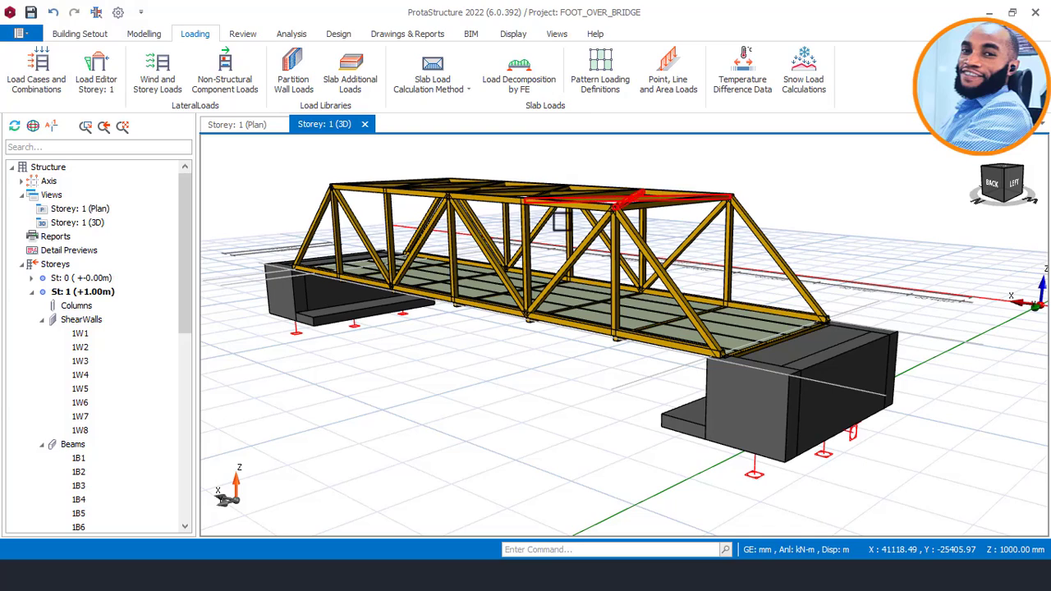
pyautogui.scroll(-2, 574, 273)
# Inspect the bridge in side elevation, from above and through the end portal, then from the opposite side.
pyautogui.moveTo(574, 273); pyautogui.dragTo(631, 271, button='middle')
pyautogui.moveTo(598, 314); pyautogui.dragTo(789, 290, button='middle')
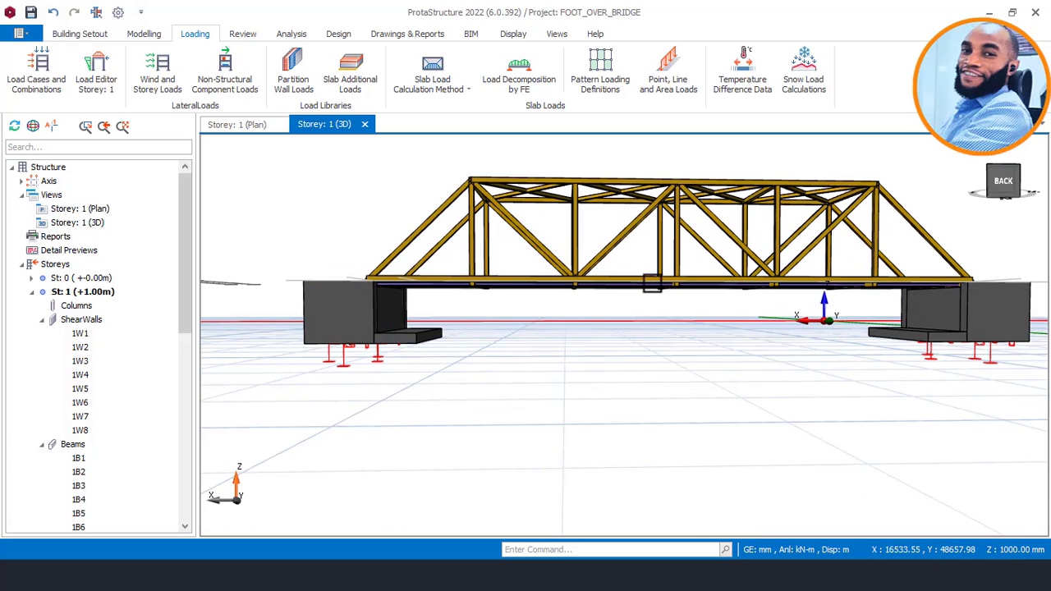
pyautogui.moveTo(672, 282); pyautogui.dragTo(502, 297, button='middle')
pyautogui.scroll(-1, 502, 297)
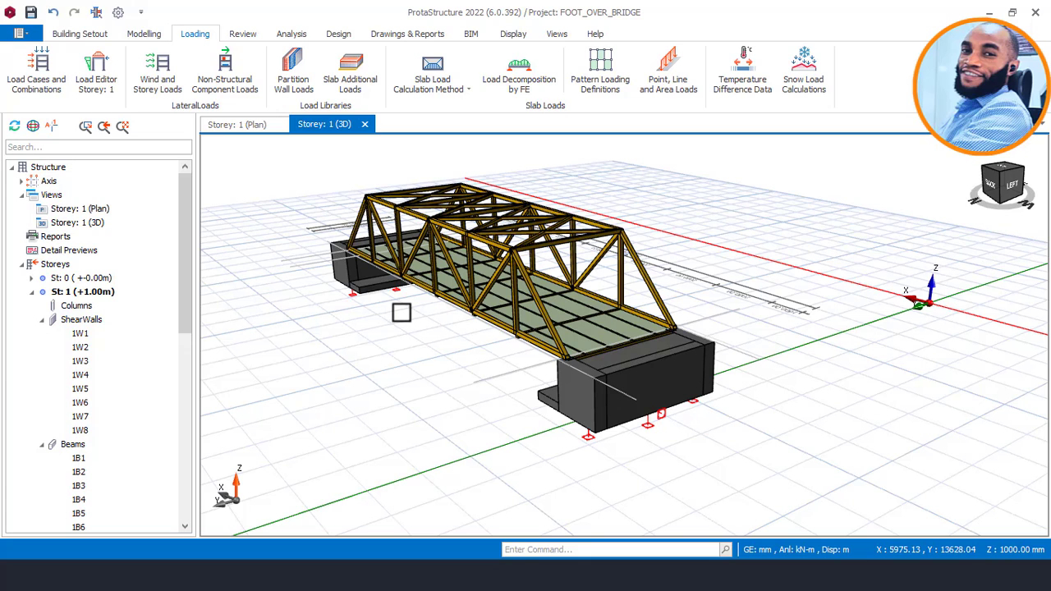
pyautogui.scroll(-1, 418, 295)
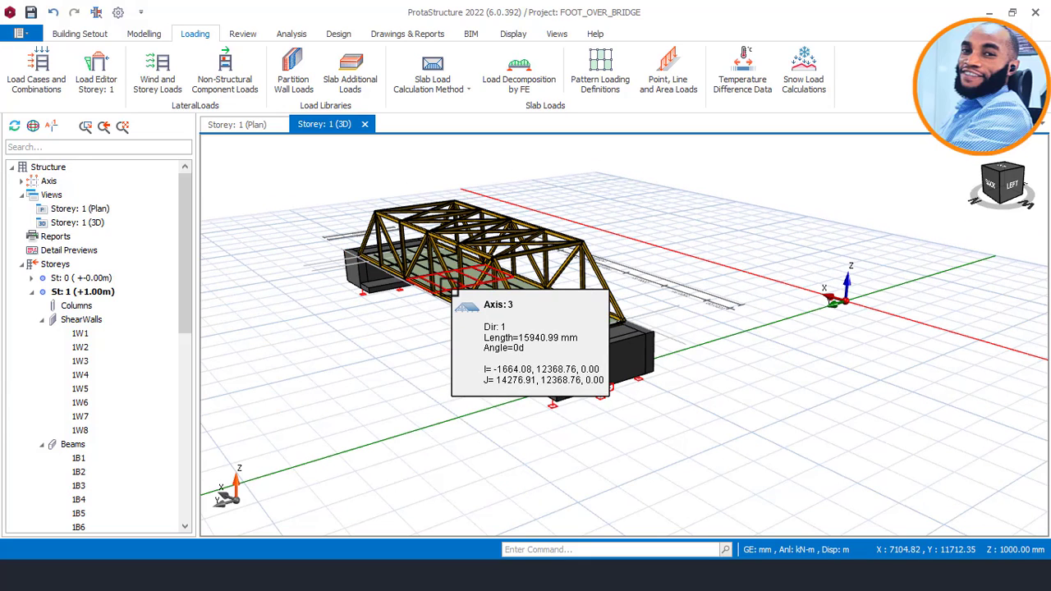
pyautogui.rightClick(469, 284)
pyautogui.click(699, 217)
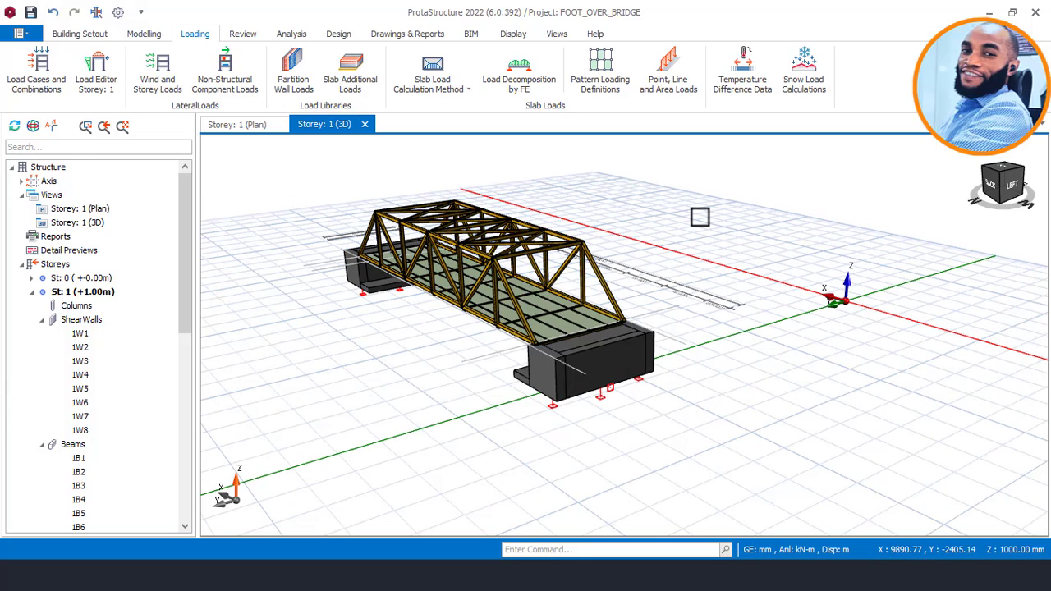
pyautogui.moveTo(566, 280); pyautogui.dragTo(469, 284, button='right')
pyautogui.scroll(5, 475, 302)
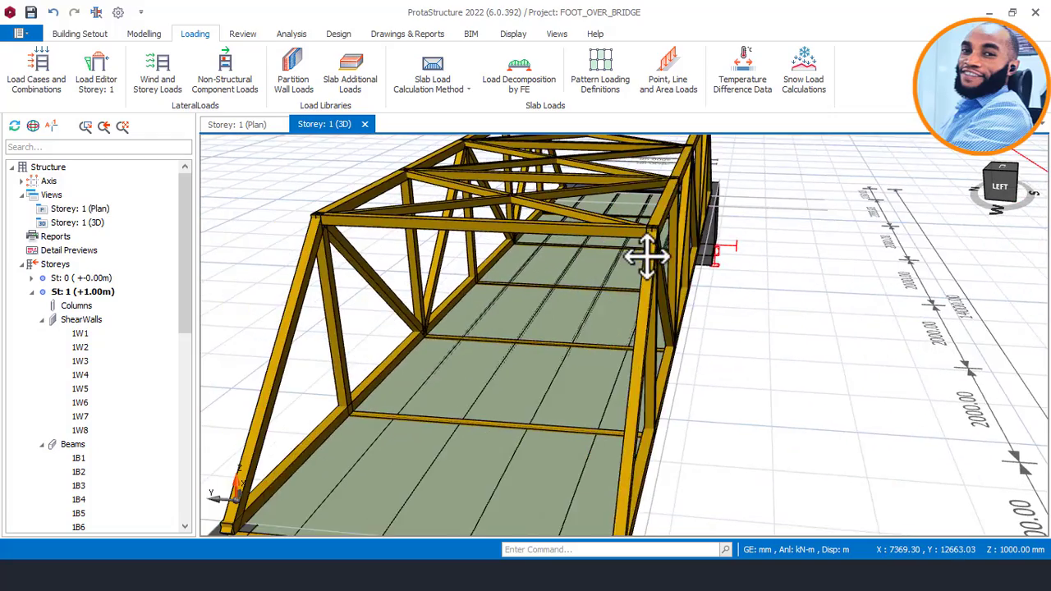
pyautogui.moveTo(645, 253)
pyautogui.mouseDown(button='right')
pyautogui.moveTo(558, 263)
pyautogui.moveTo(614, 255)
pyautogui.mouseUp(button='right')
pyautogui.scroll(-5, 615, 255)
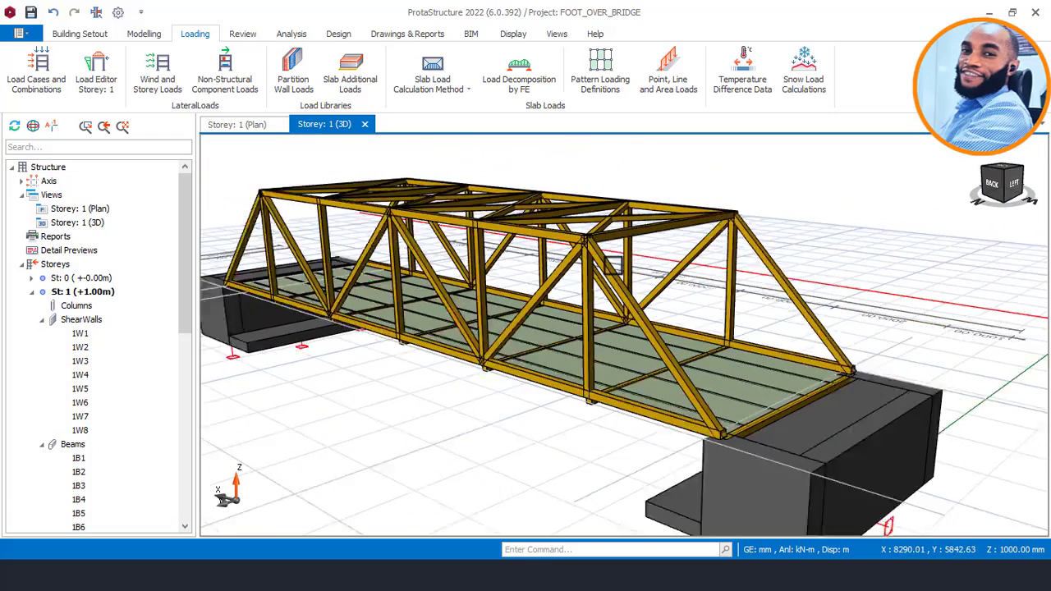
pyautogui.moveTo(540, 277)
pyautogui.mouseDown(button='right')
pyautogui.moveTo(615, 300)
pyautogui.moveTo(376, 270)
pyautogui.moveTo(384, 271)
pyautogui.mouseUp(button='right')
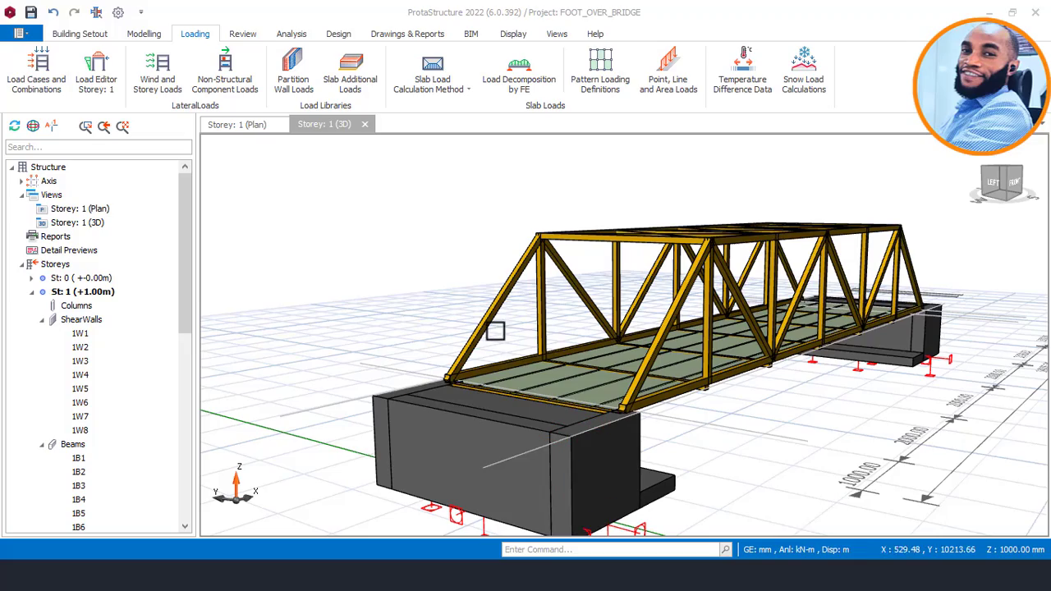
# Check the member sections and thermal load values of truss 1T2, and view the bridge towards its end abutment.
pyautogui.click(453, 267)
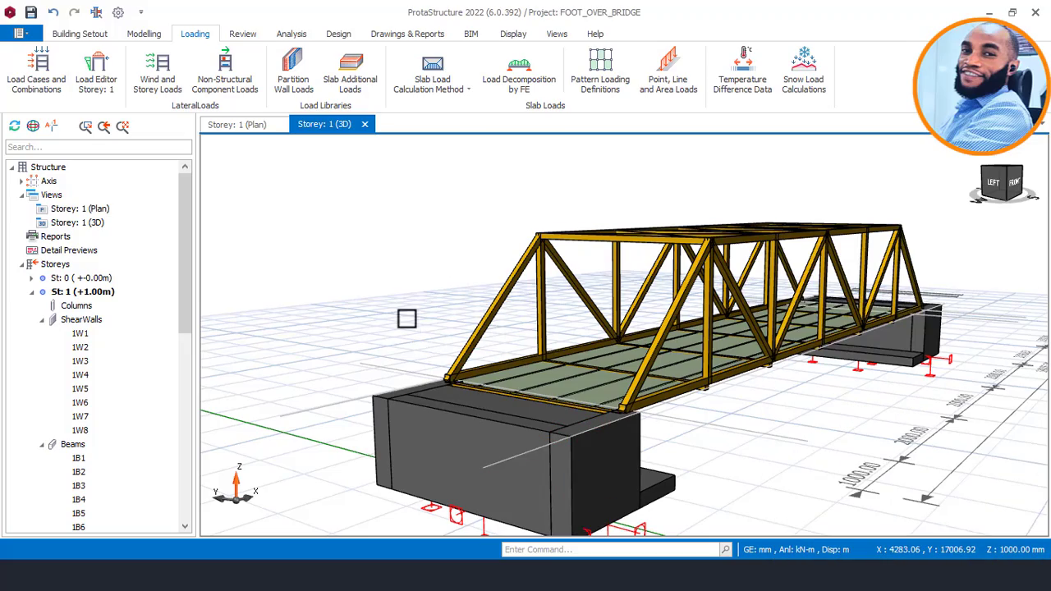
pyautogui.moveTo(406, 318); pyautogui.dragTo(526, 301, button='right')
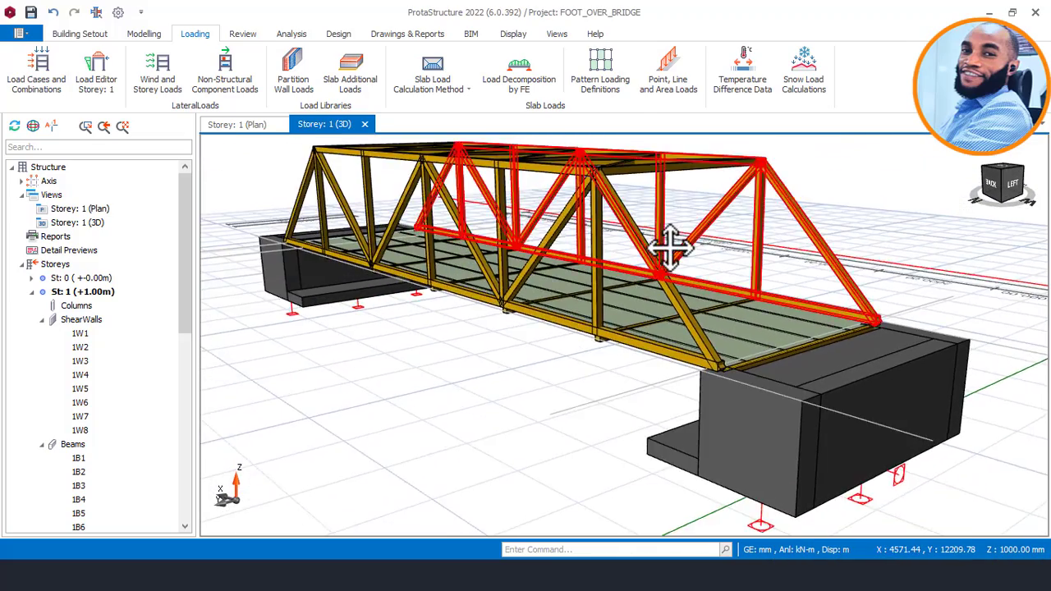
pyautogui.moveTo(670, 247); pyautogui.dragTo(659, 260, button='right')
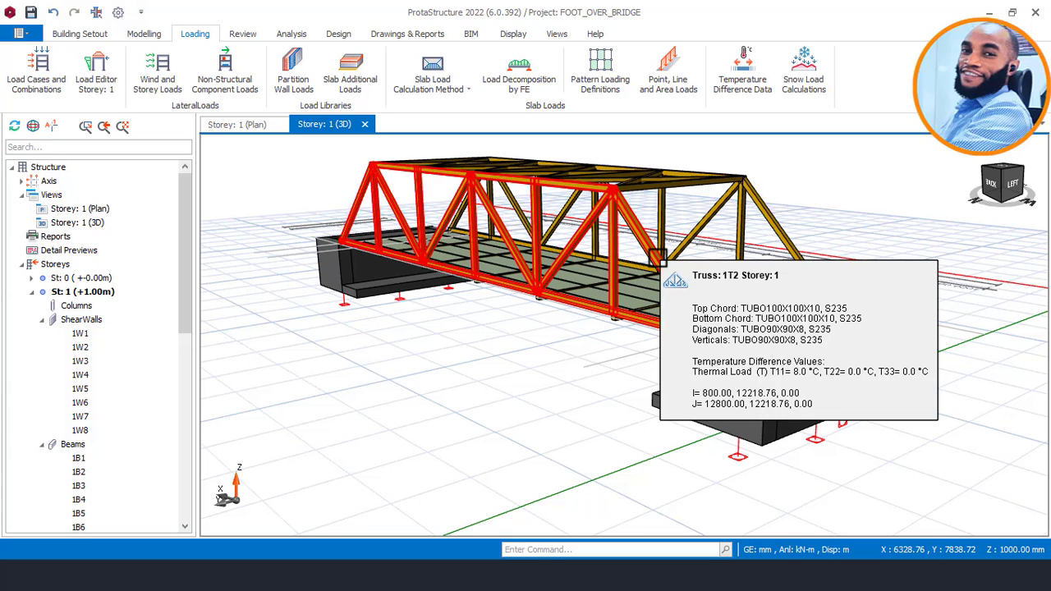
pyautogui.moveTo(659, 260)
pyautogui.mouseDown(button='right')
pyautogui.moveTo(488, 294)
pyautogui.moveTo(531, 299)
pyautogui.moveTo(549, 345)
pyautogui.moveTo(422, 295)
pyautogui.moveTo(515, 314)
pyautogui.moveTo(485, 295)
pyautogui.mouseUp(button='right')
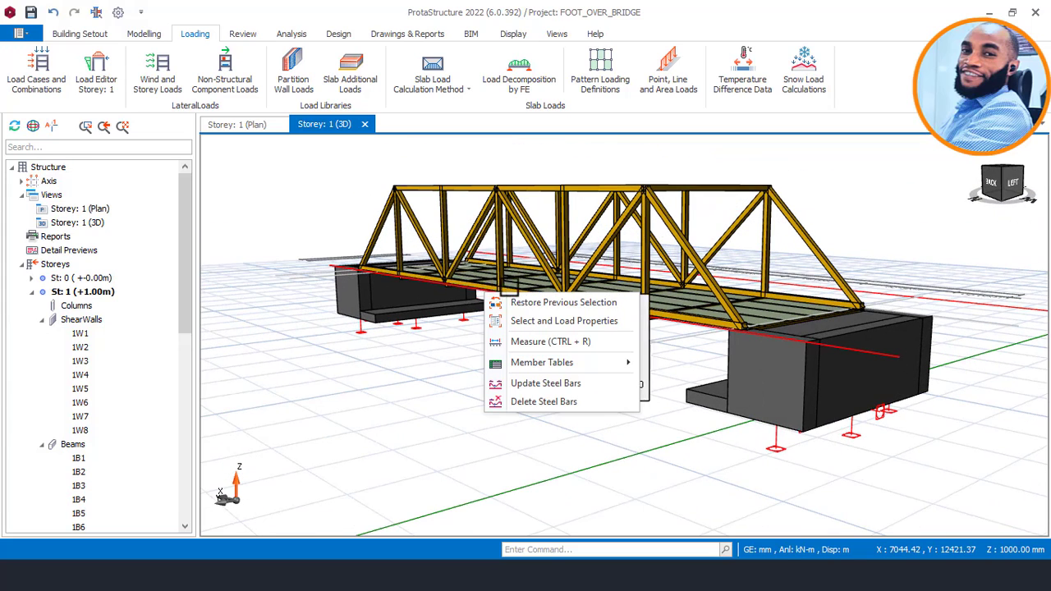
pyautogui.rightClick(587, 316)
pyautogui.click(465, 334)
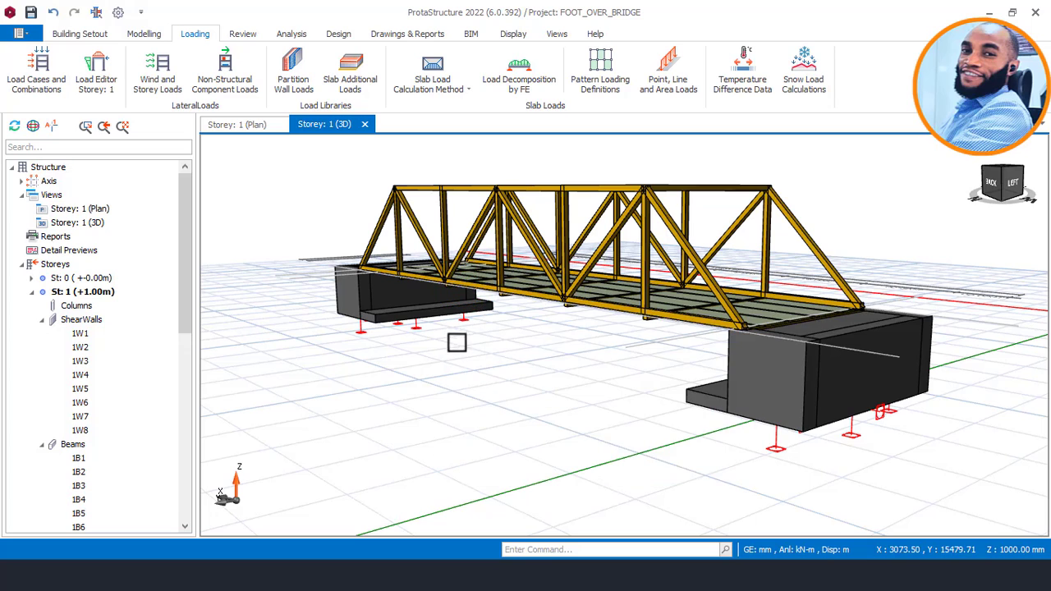
pyautogui.moveTo(457, 342); pyautogui.dragTo(597, 343, button='right')
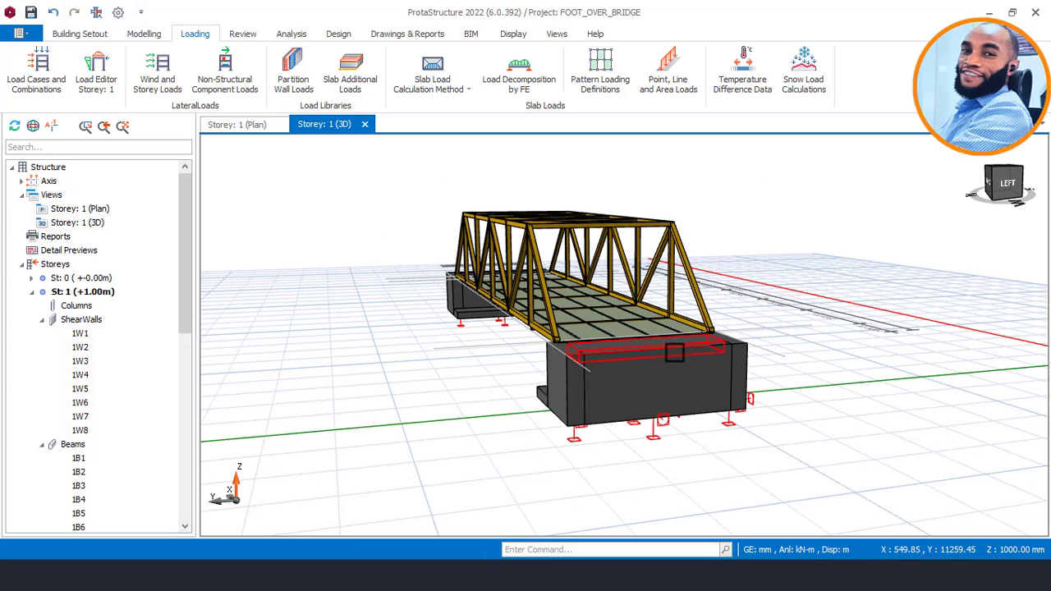